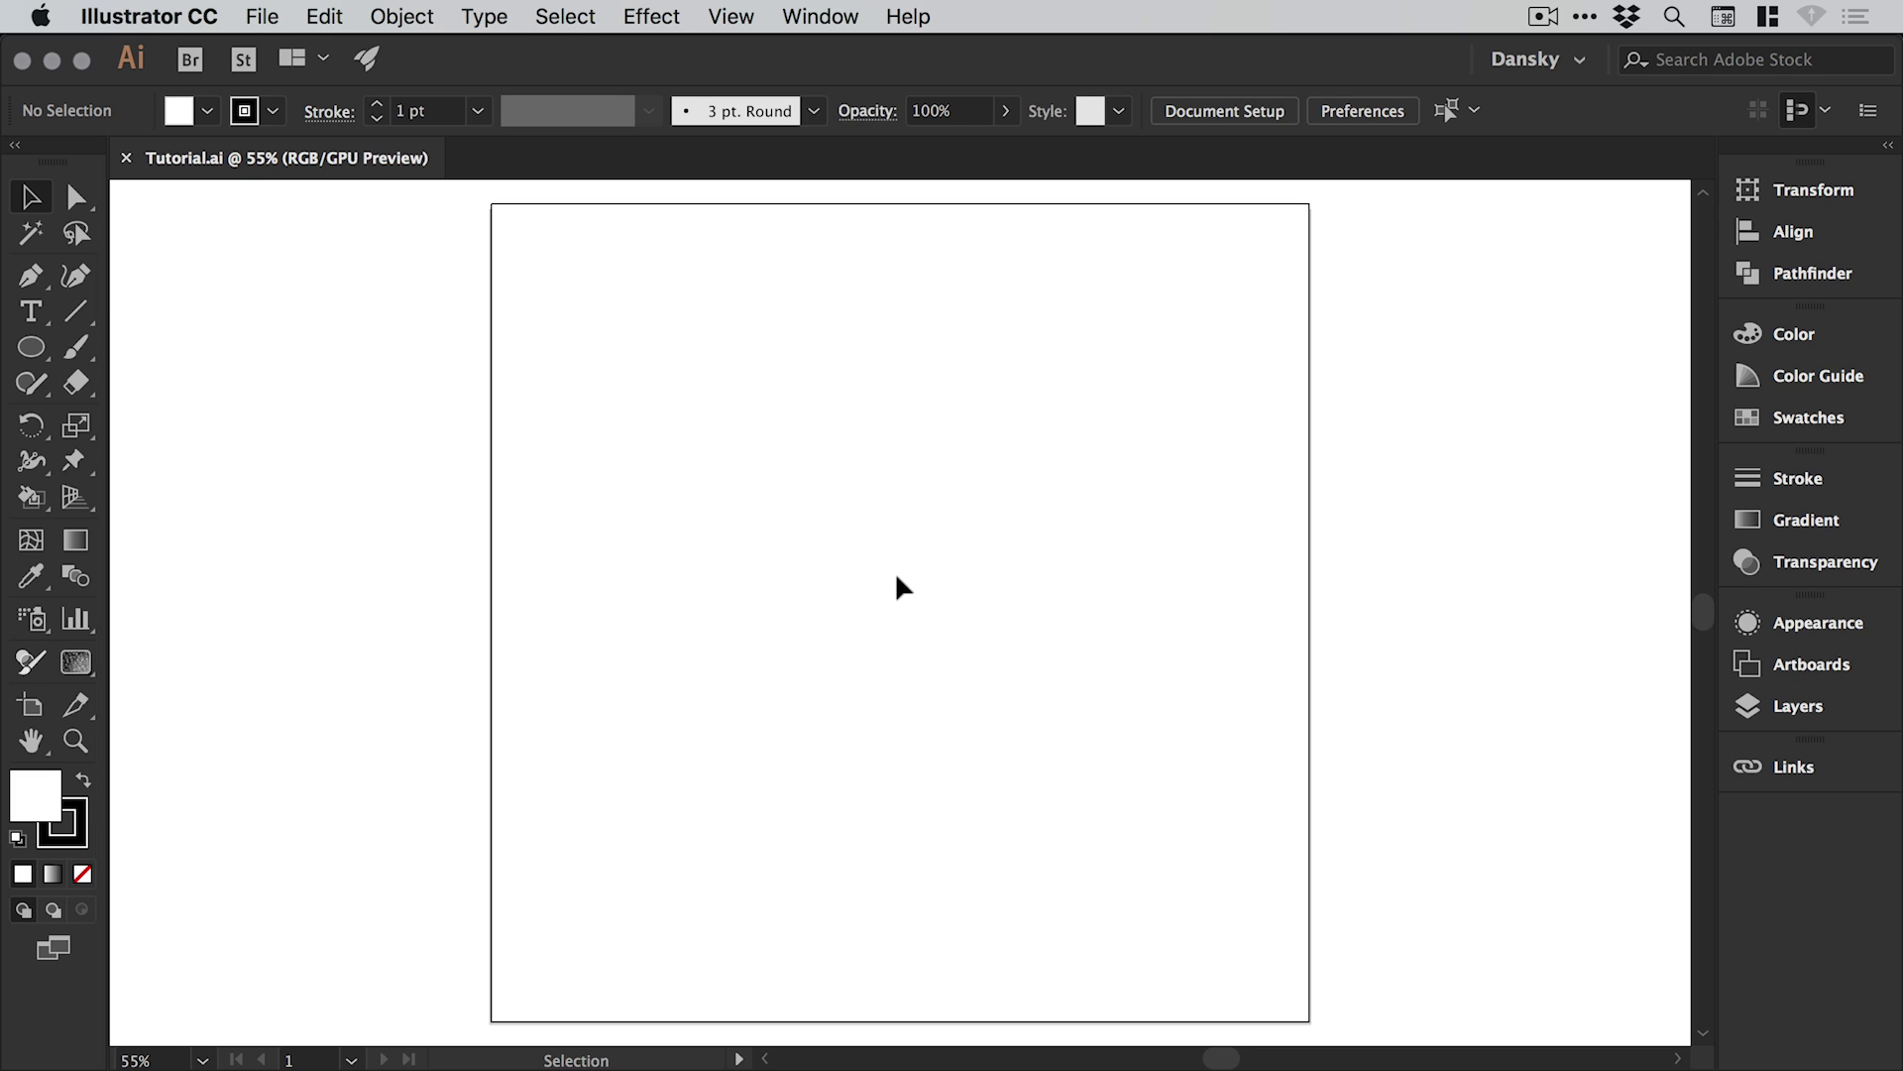
Create a 600 × 600 pt polar grid with 20 radial dividers and 0 concentric dividers
click(75, 306)
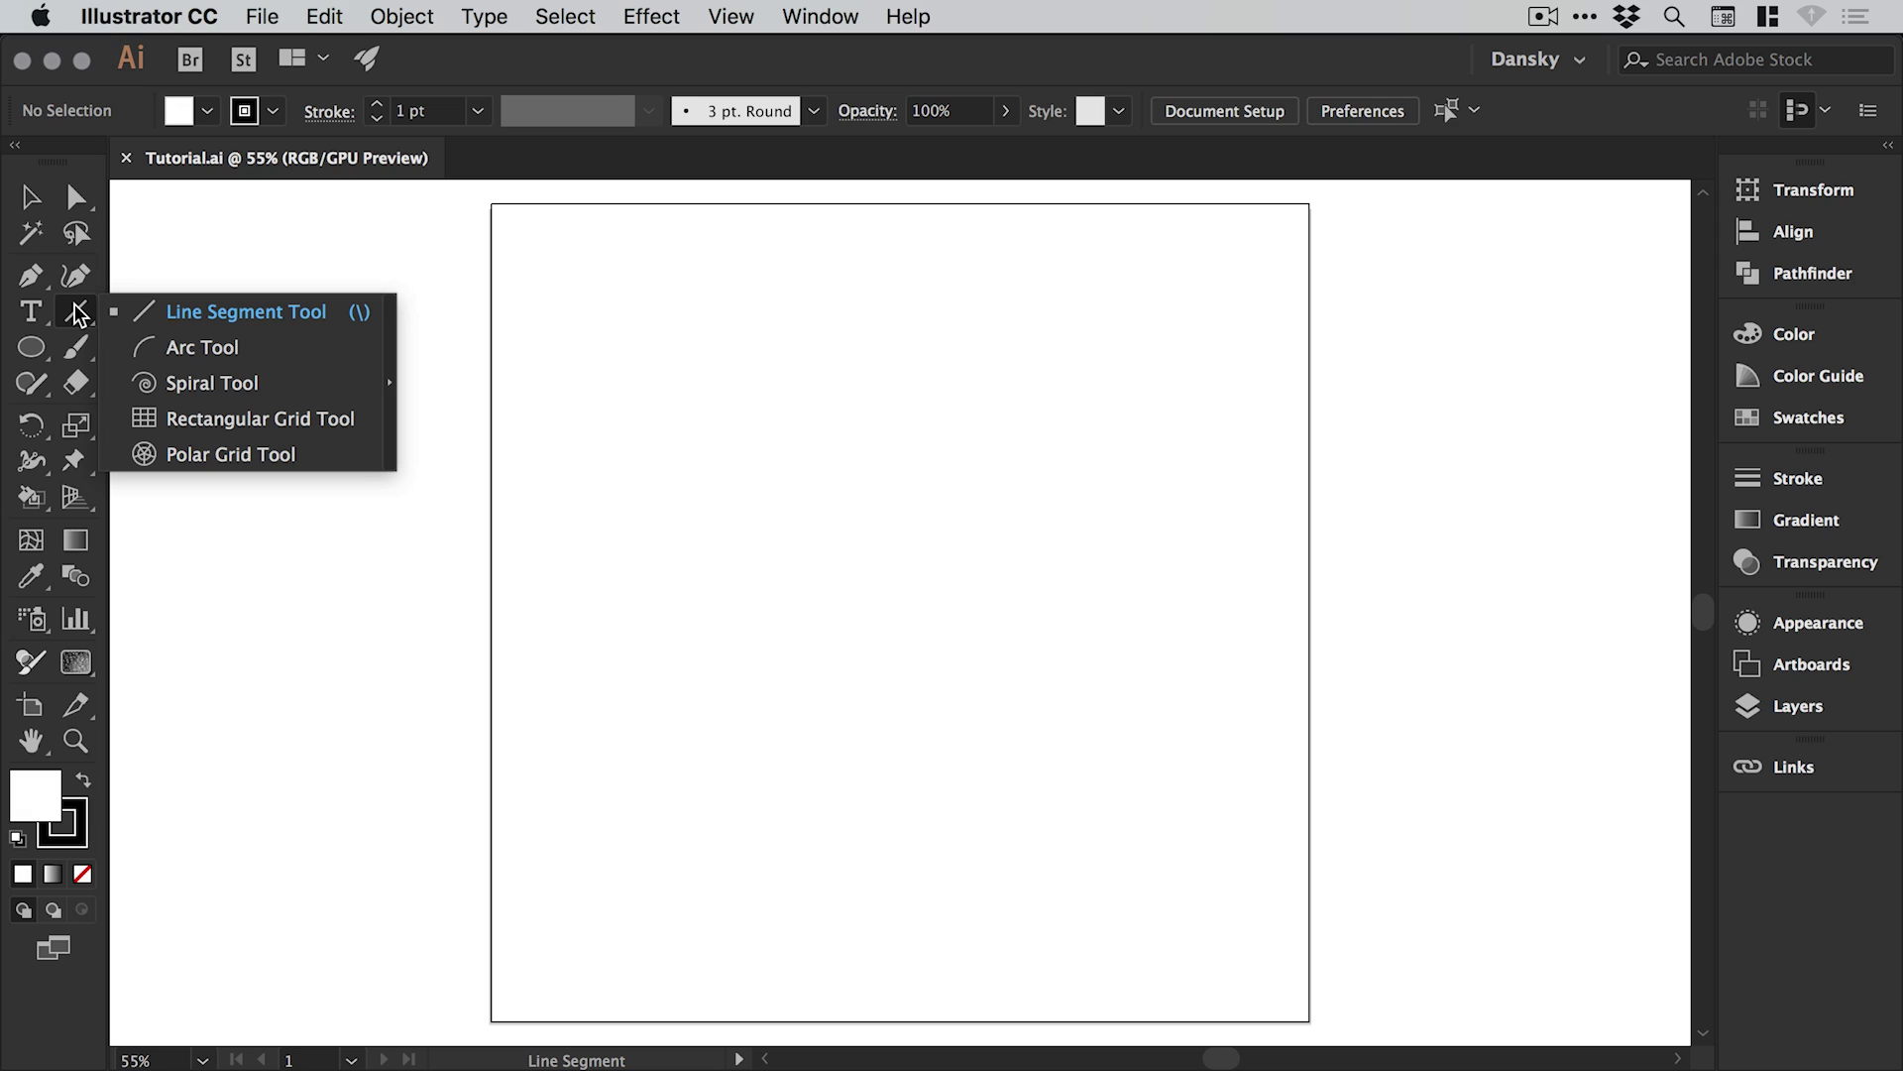
click(213, 454)
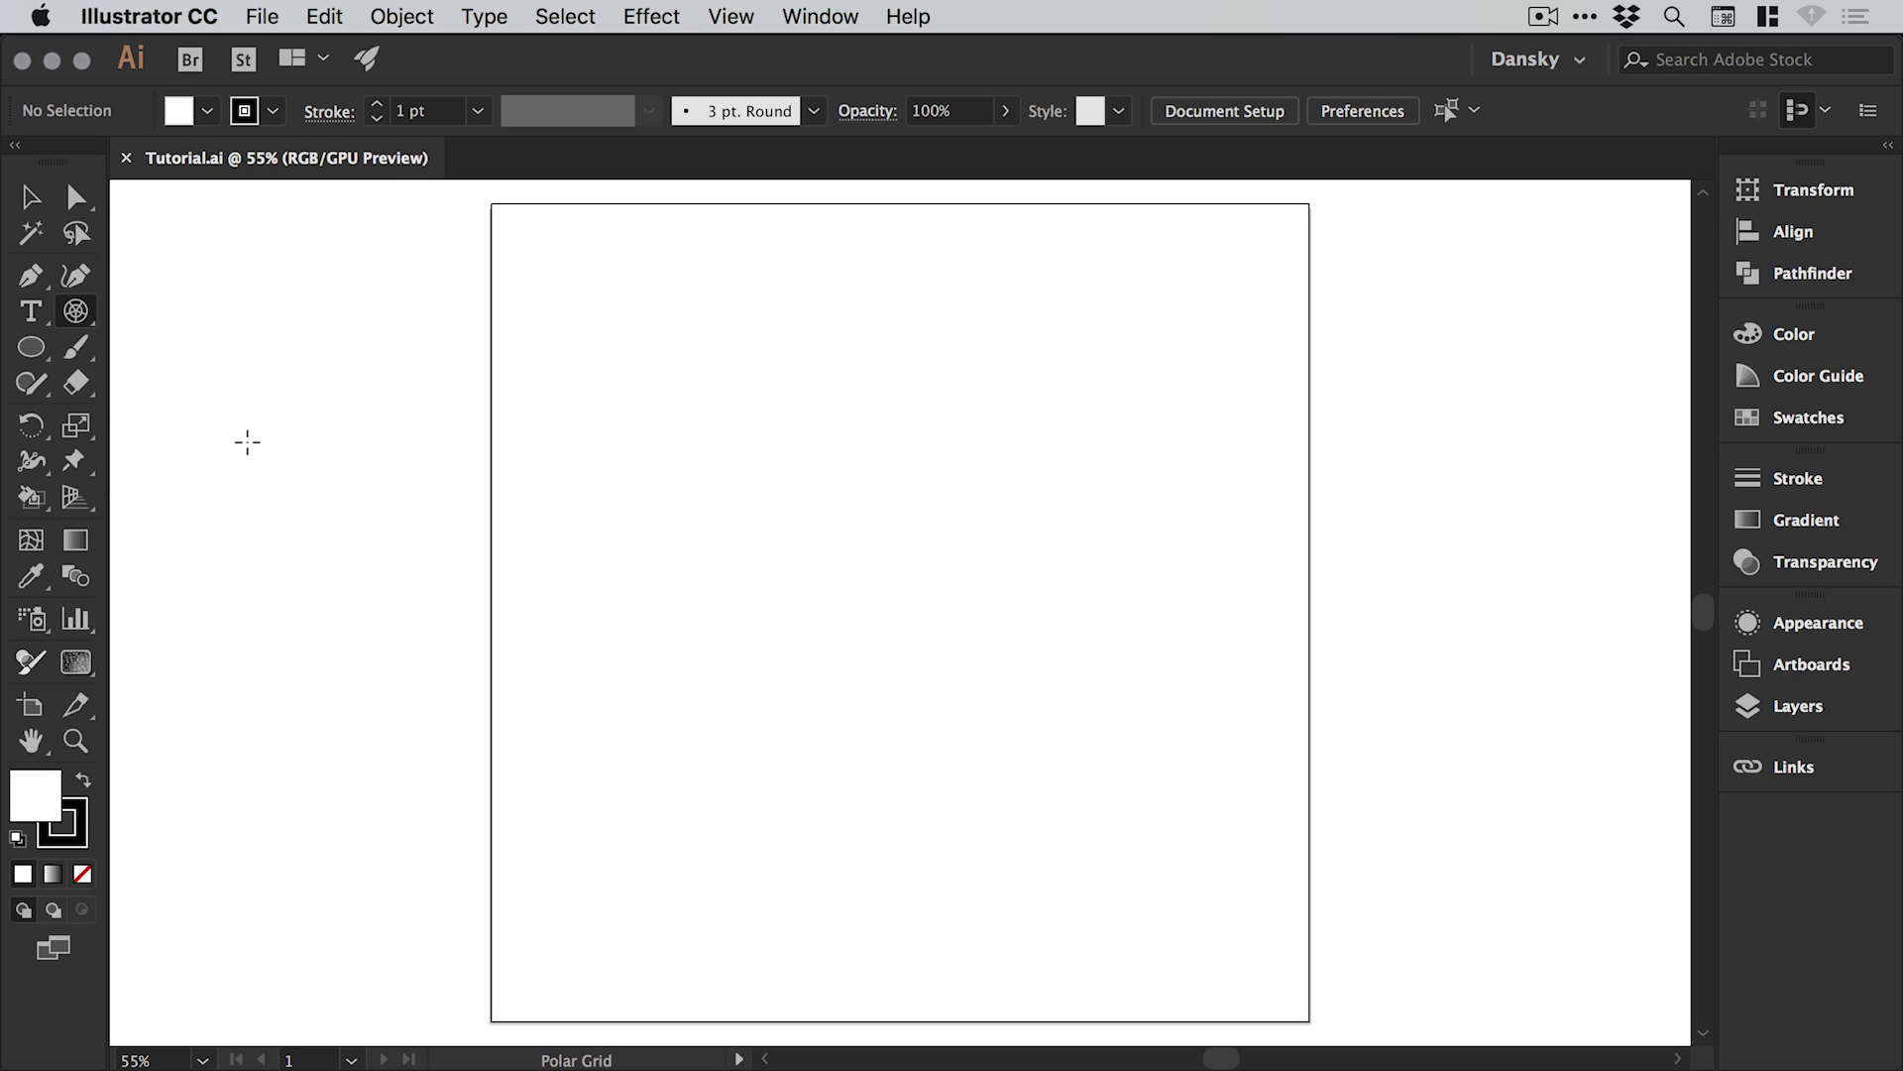
click(830, 526)
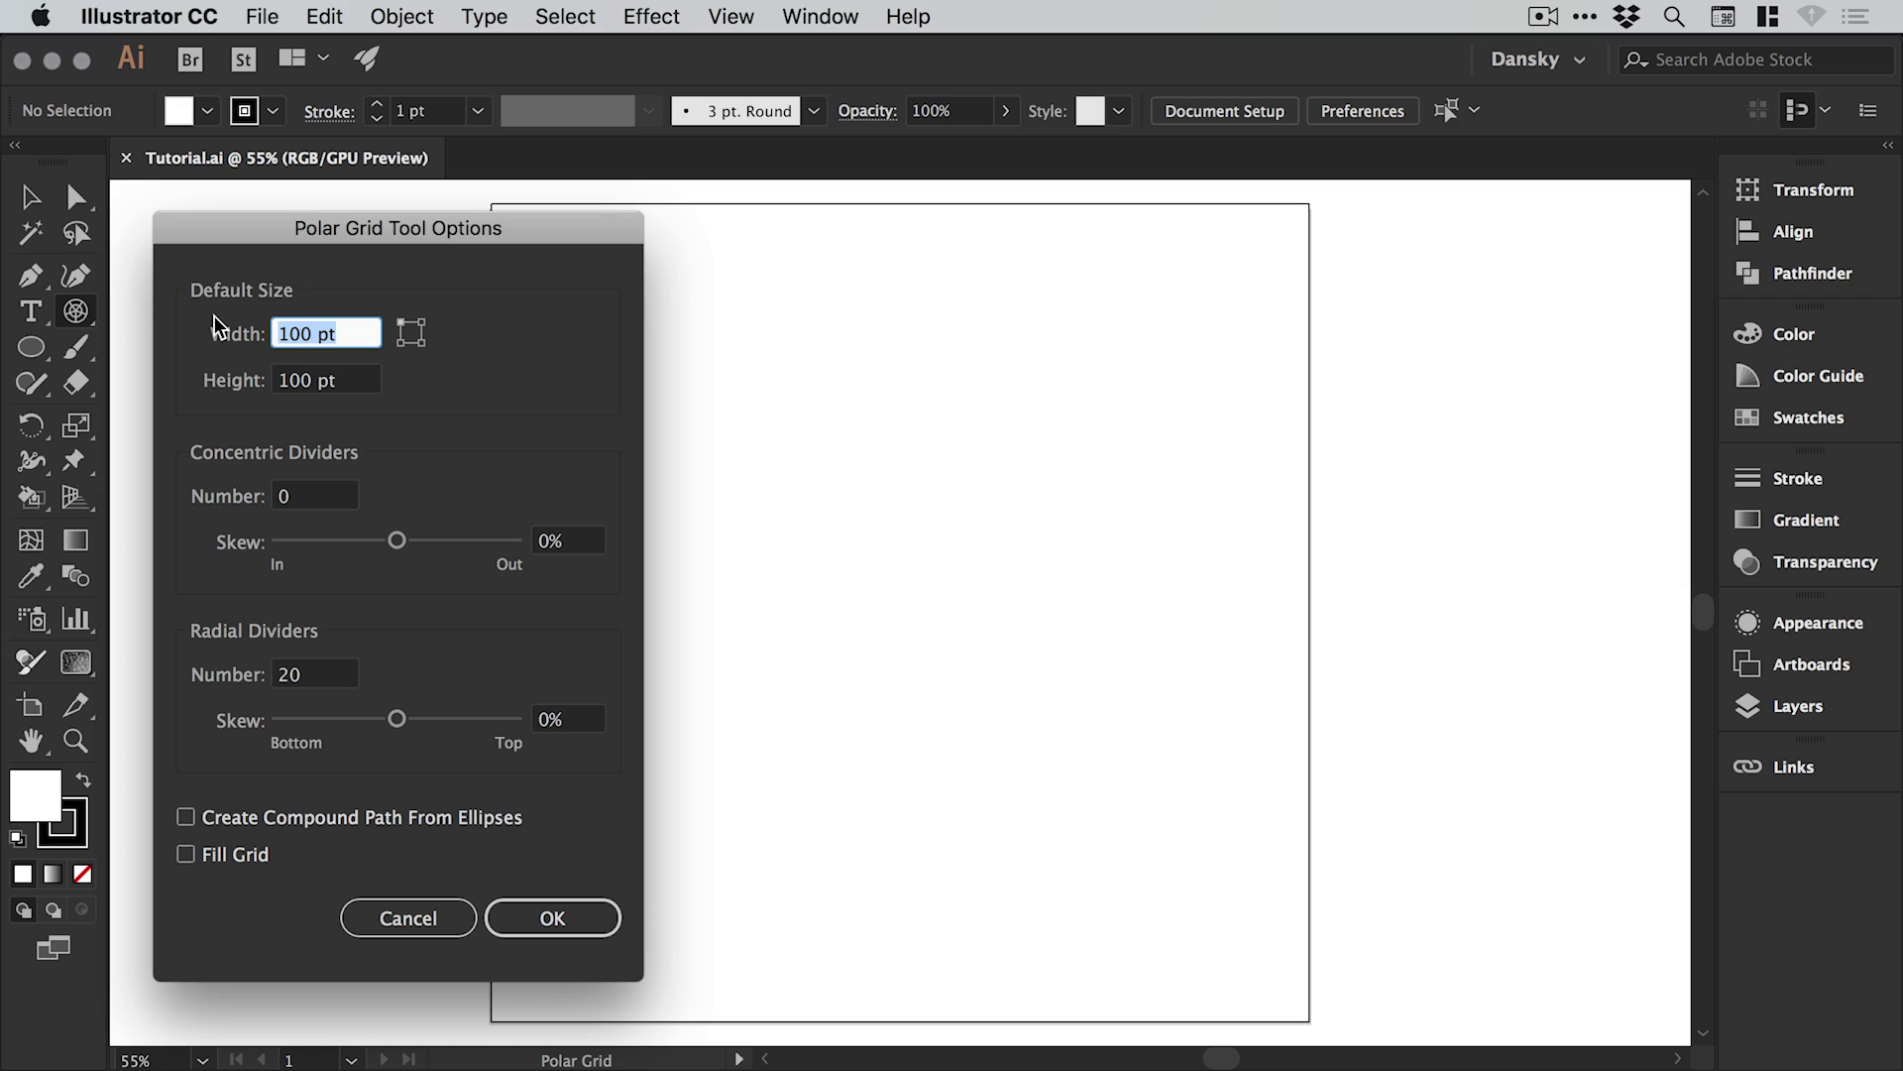
text(600)
key(Tab)
text(6)
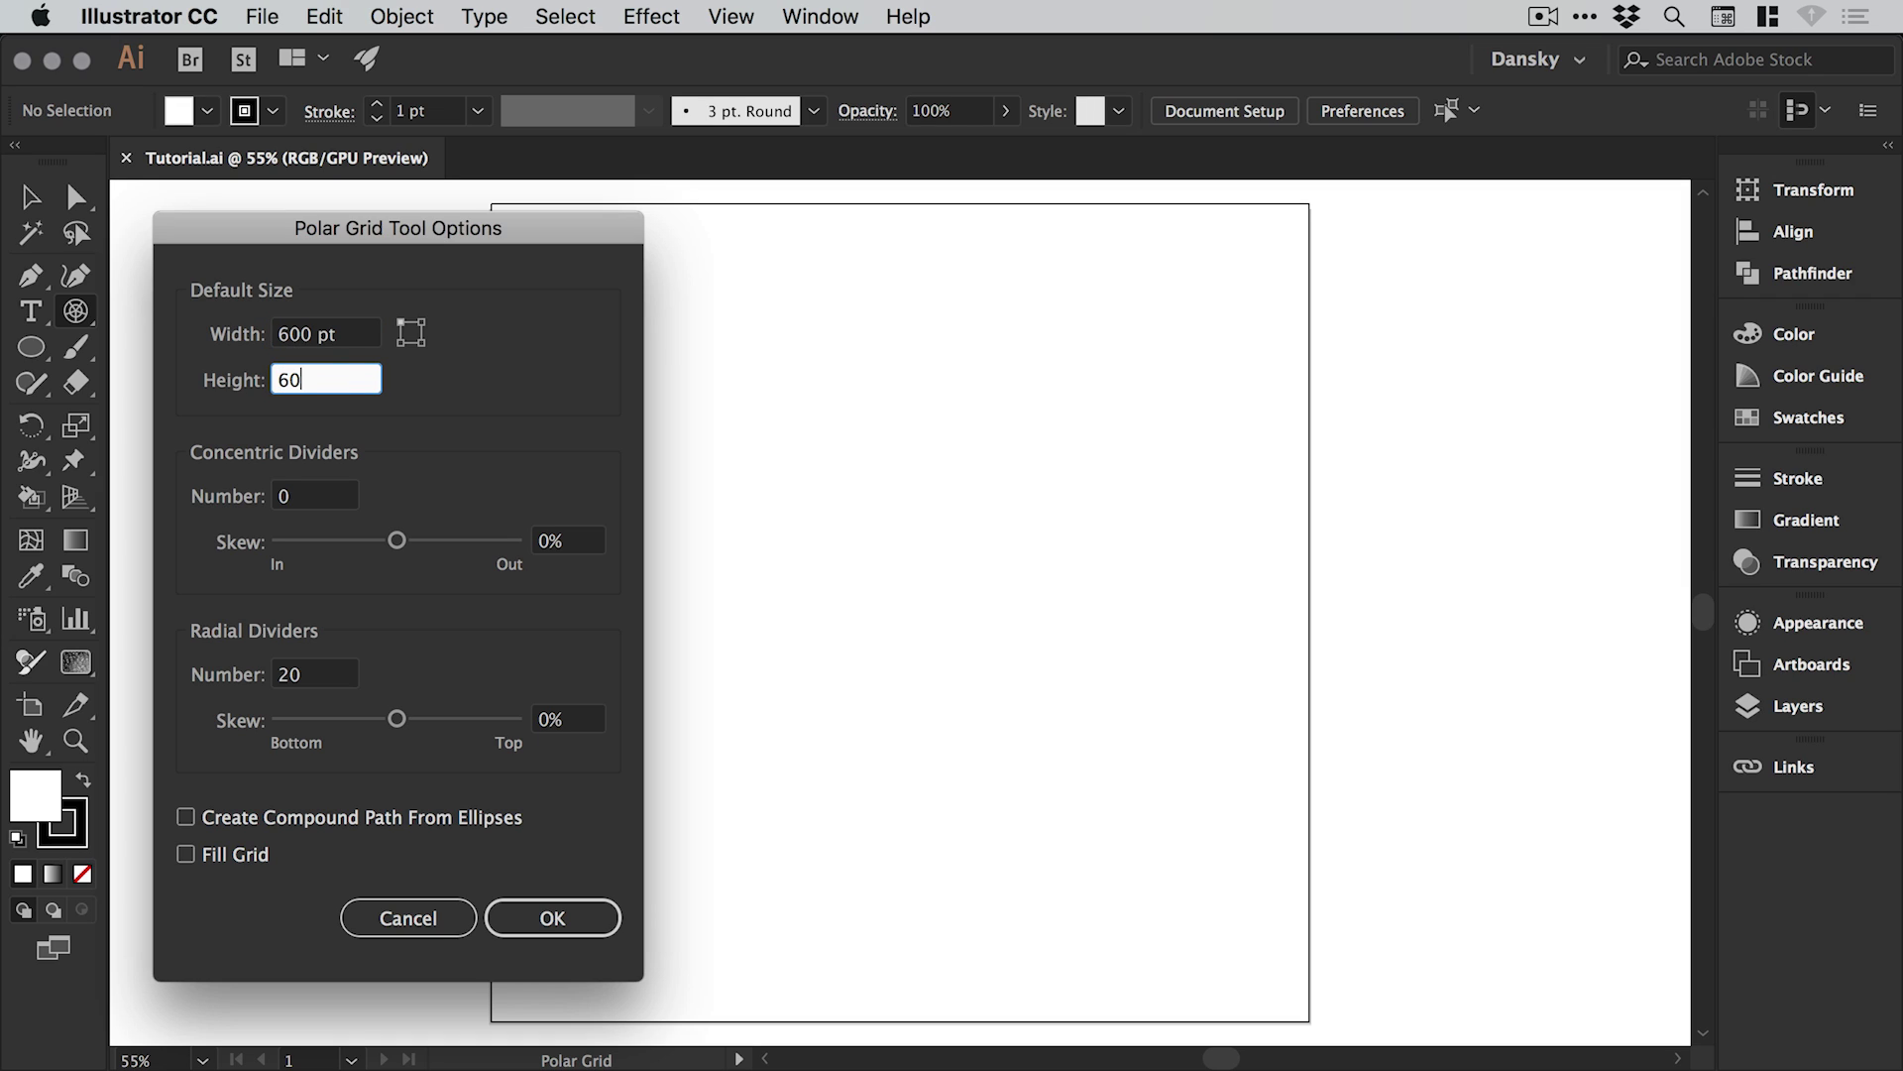
key(Tab)
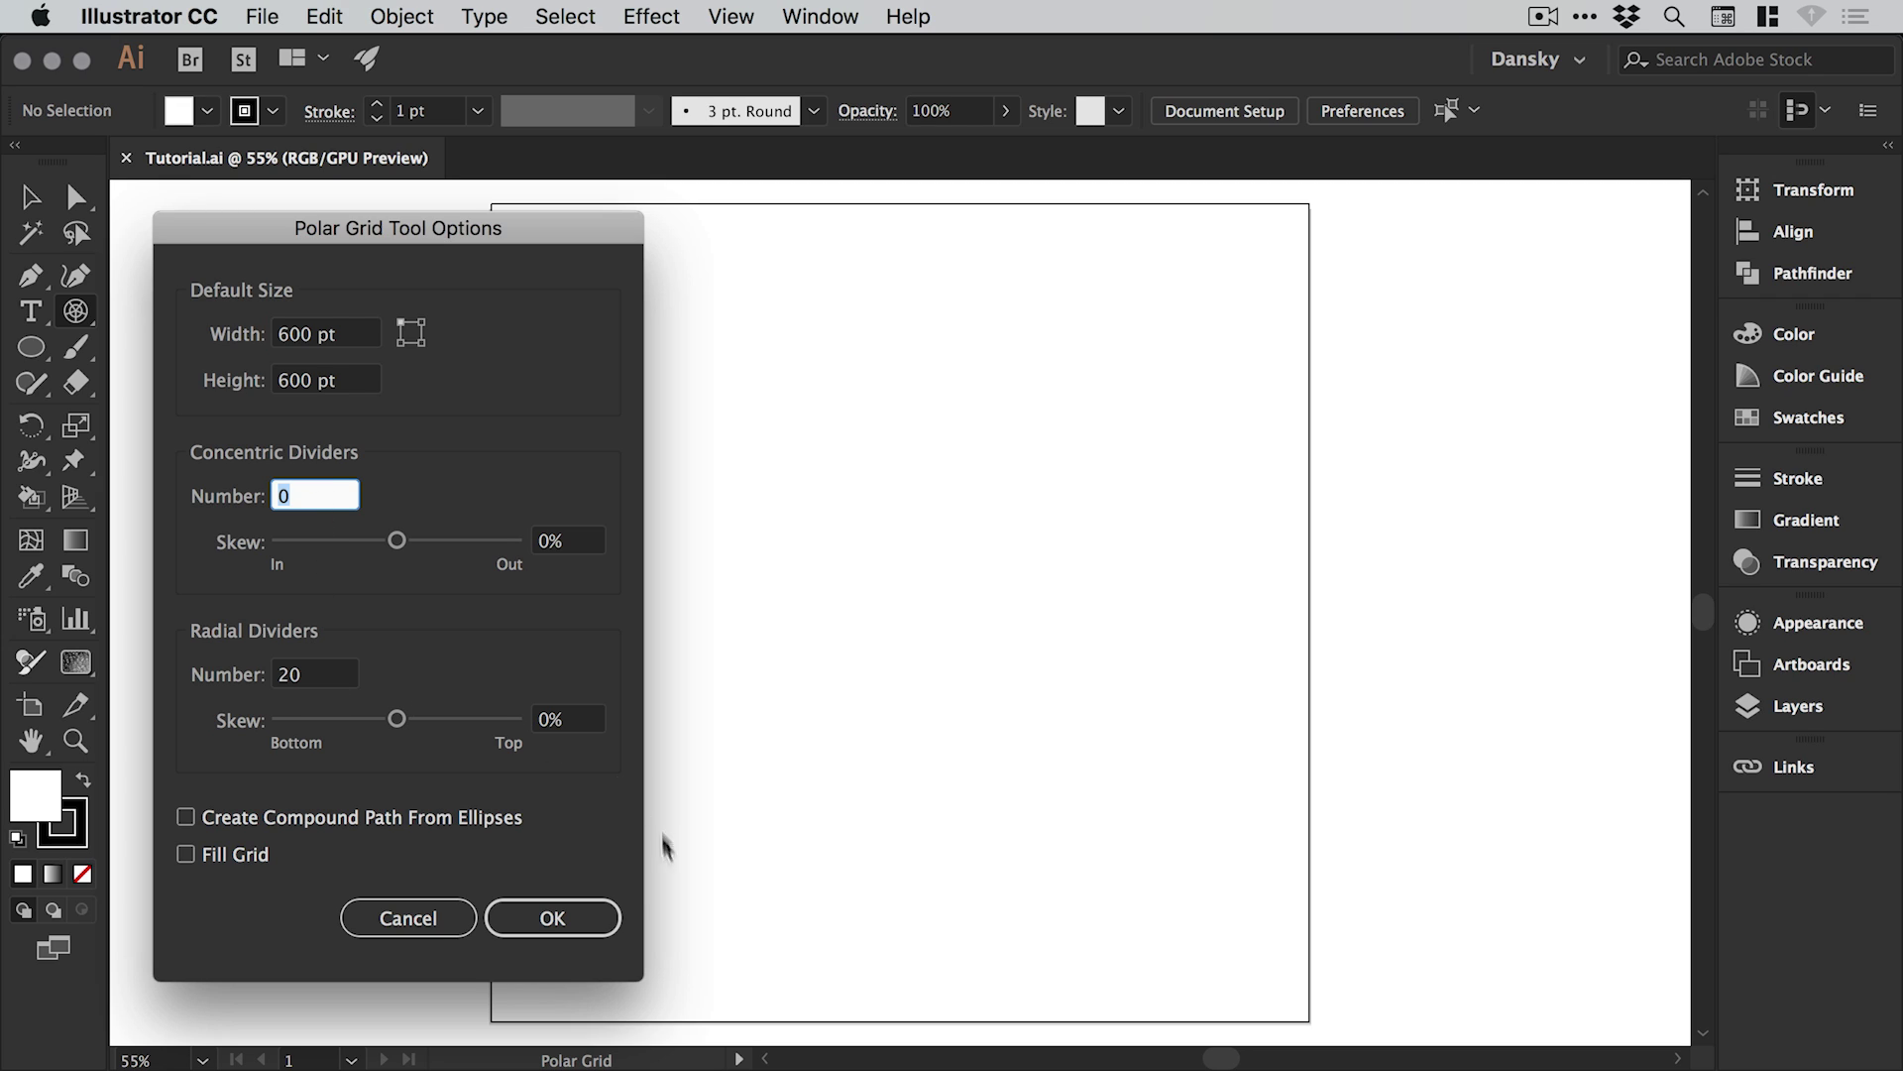
Move the polar grid to the centre of the artboard
click(552, 918)
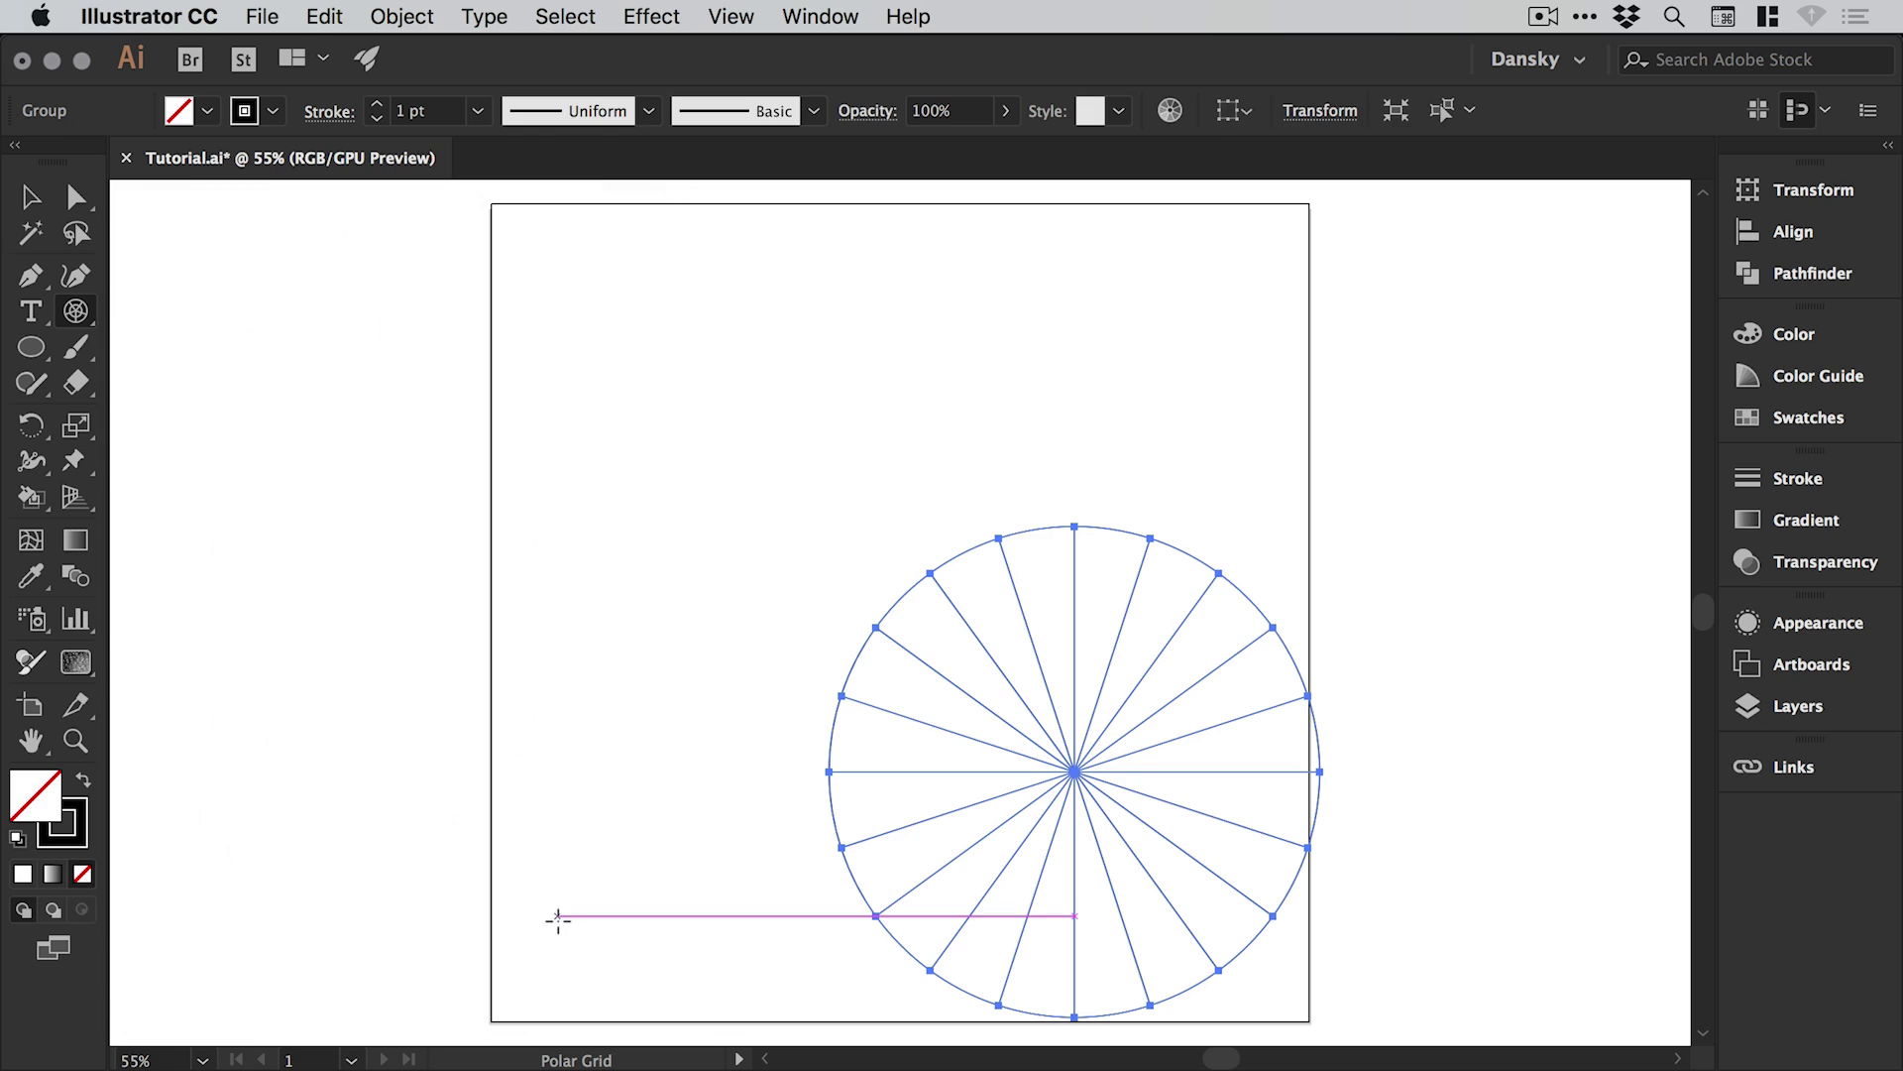
click(31, 196)
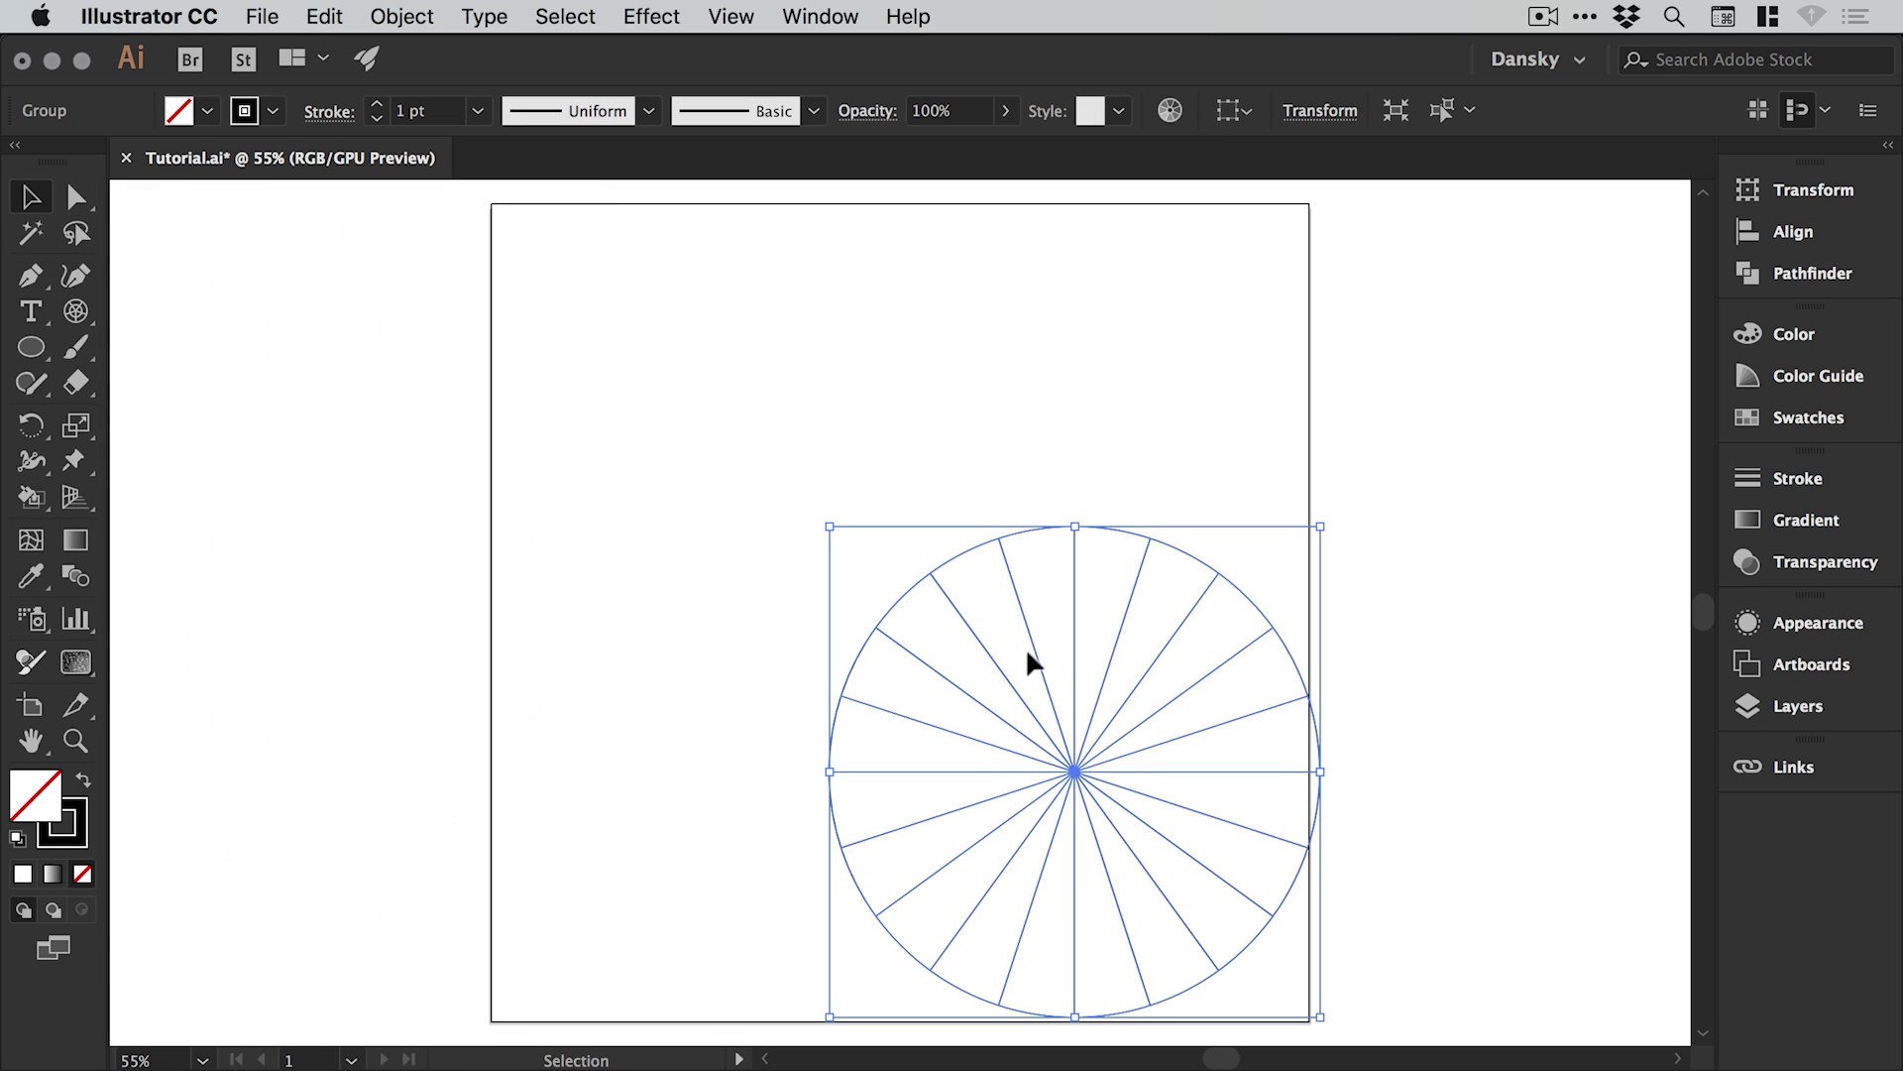
drag(1034, 660, 855, 485)
click(1075, 345)
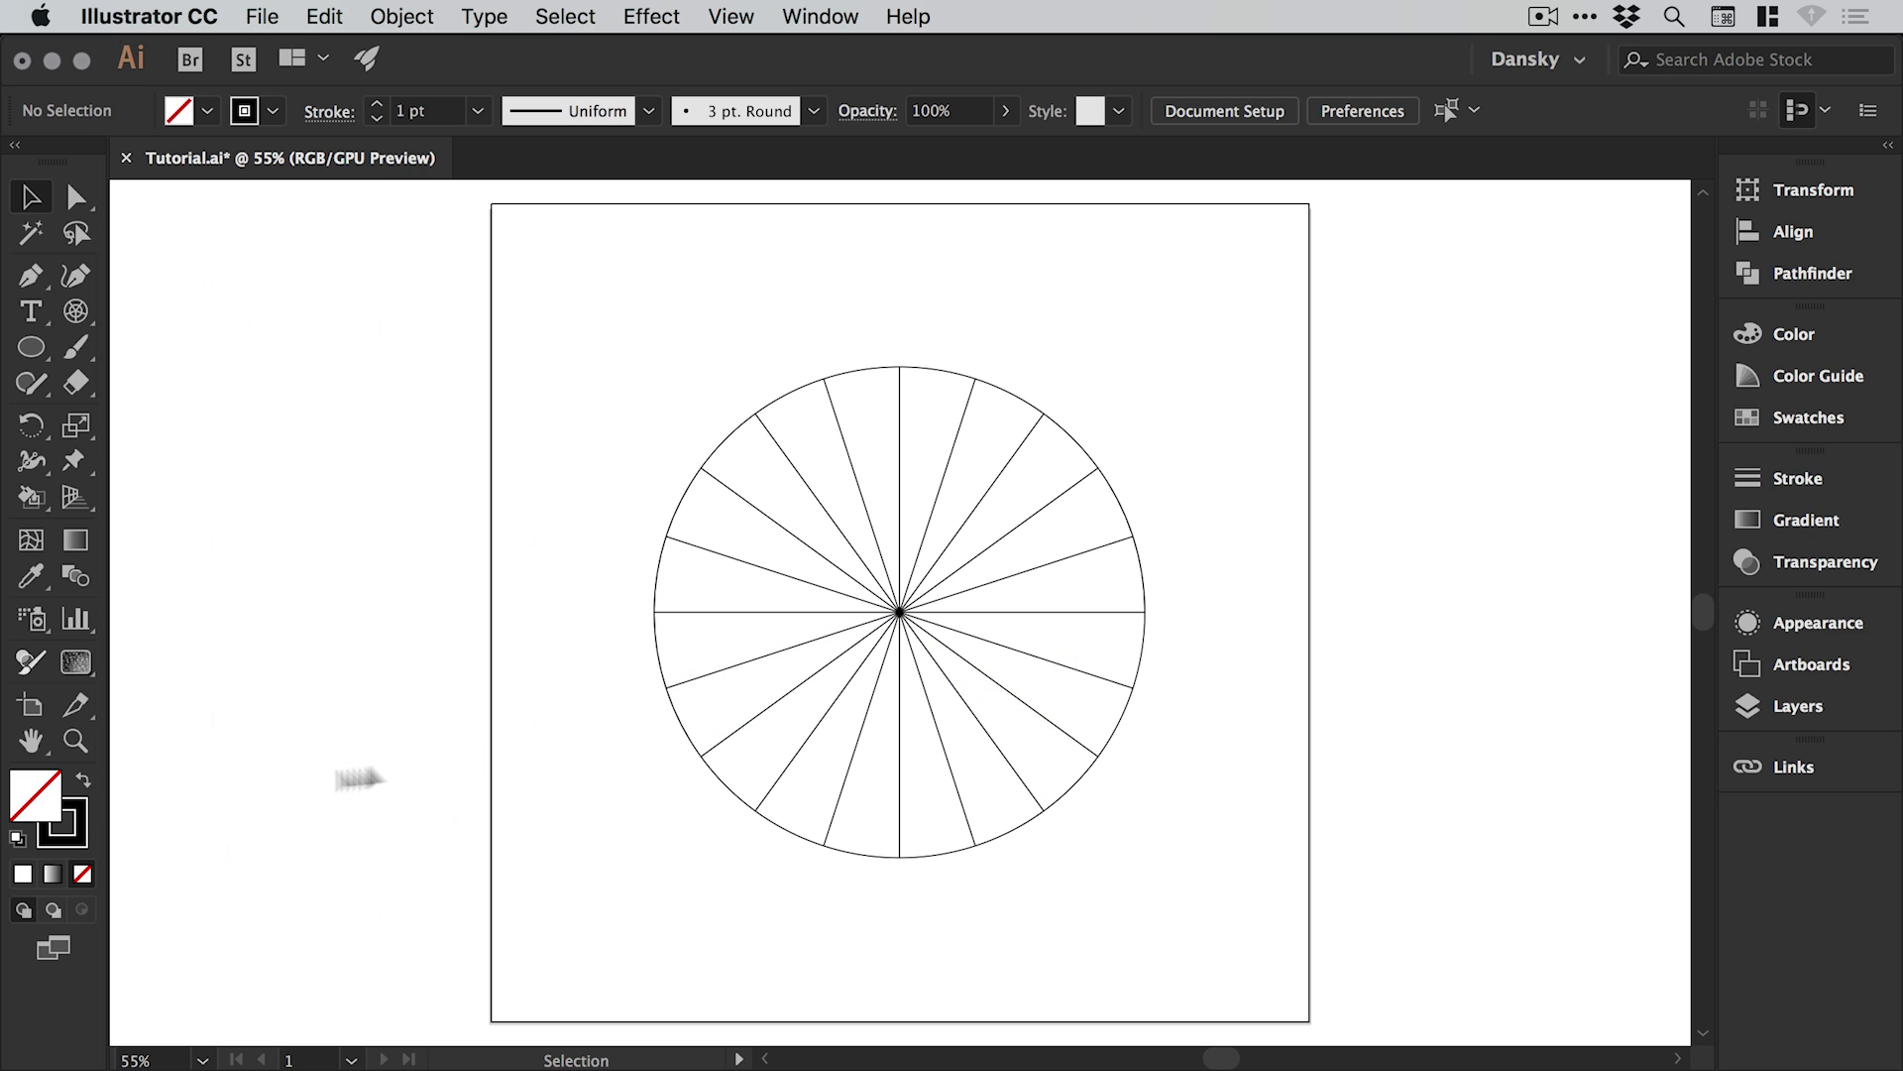
Give the grid a pink #f9284b fill with no stroke
drag(571, 900, 1189, 353)
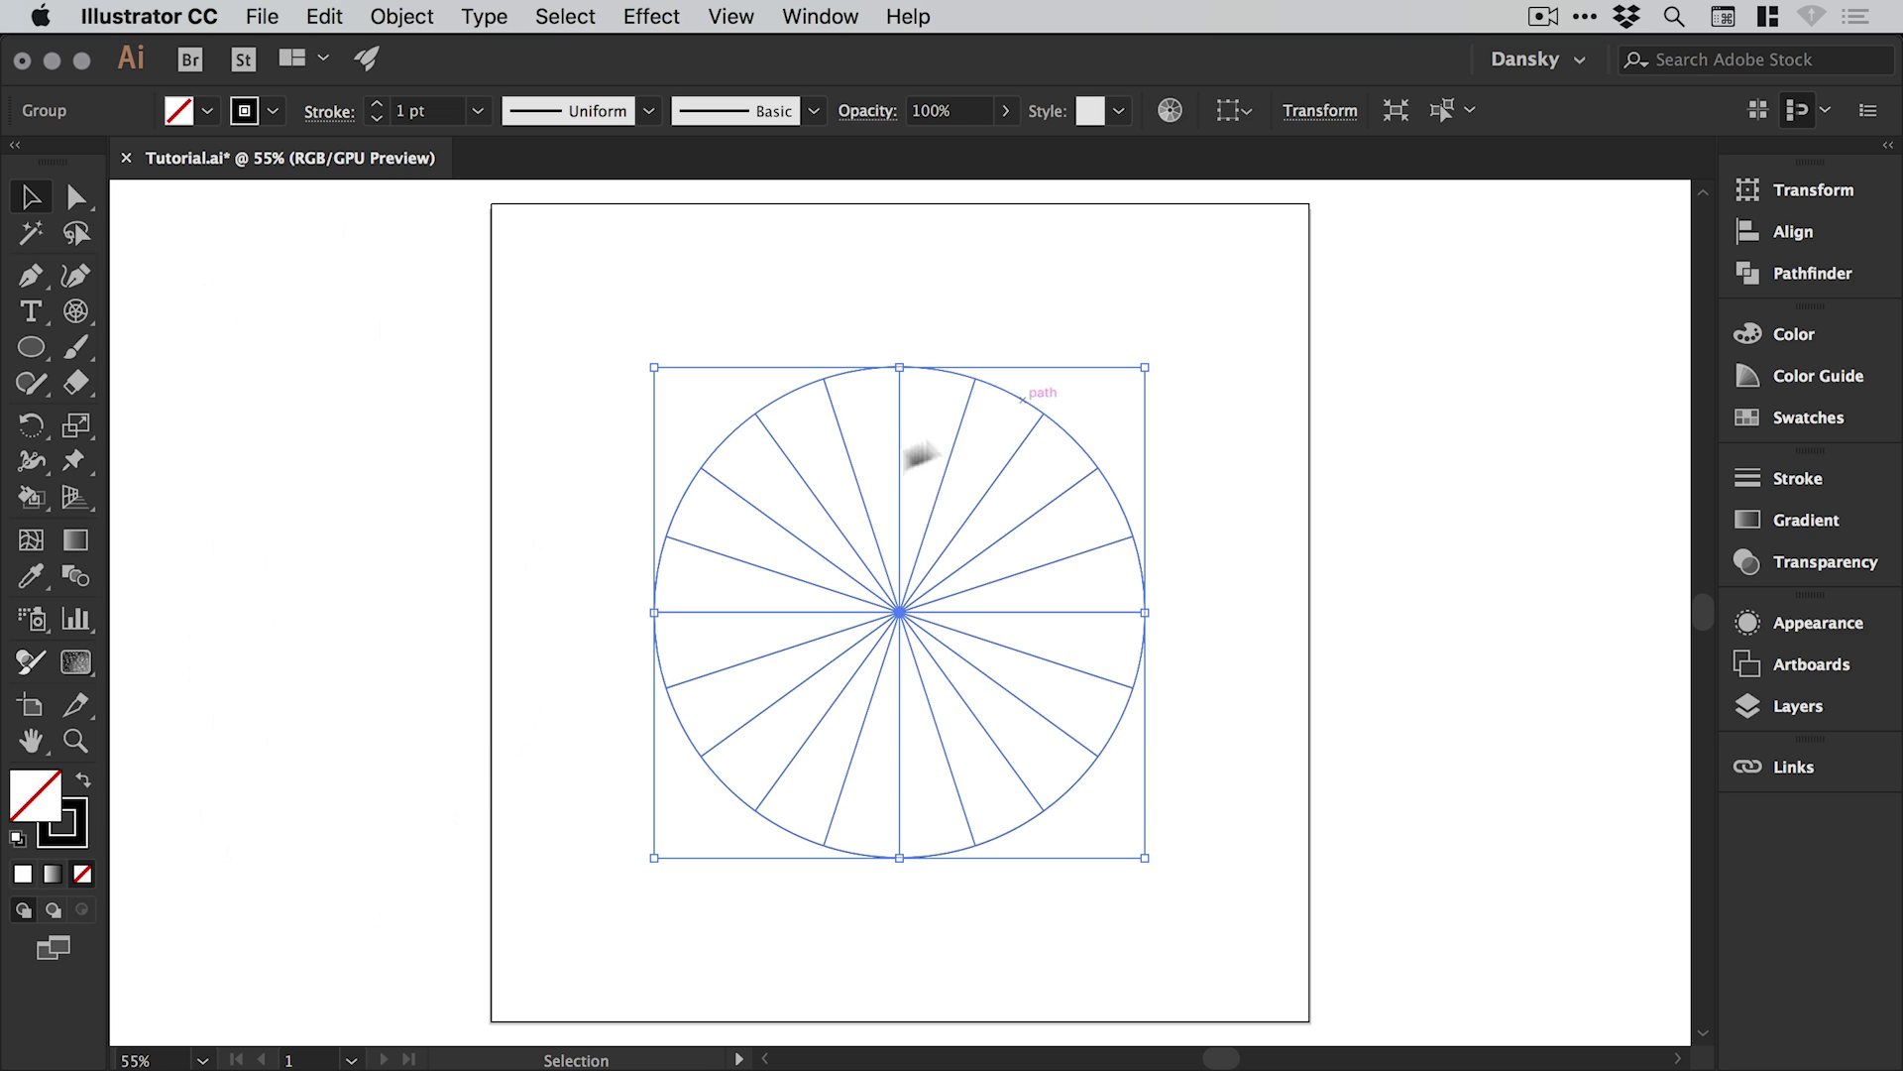
click(86, 786)
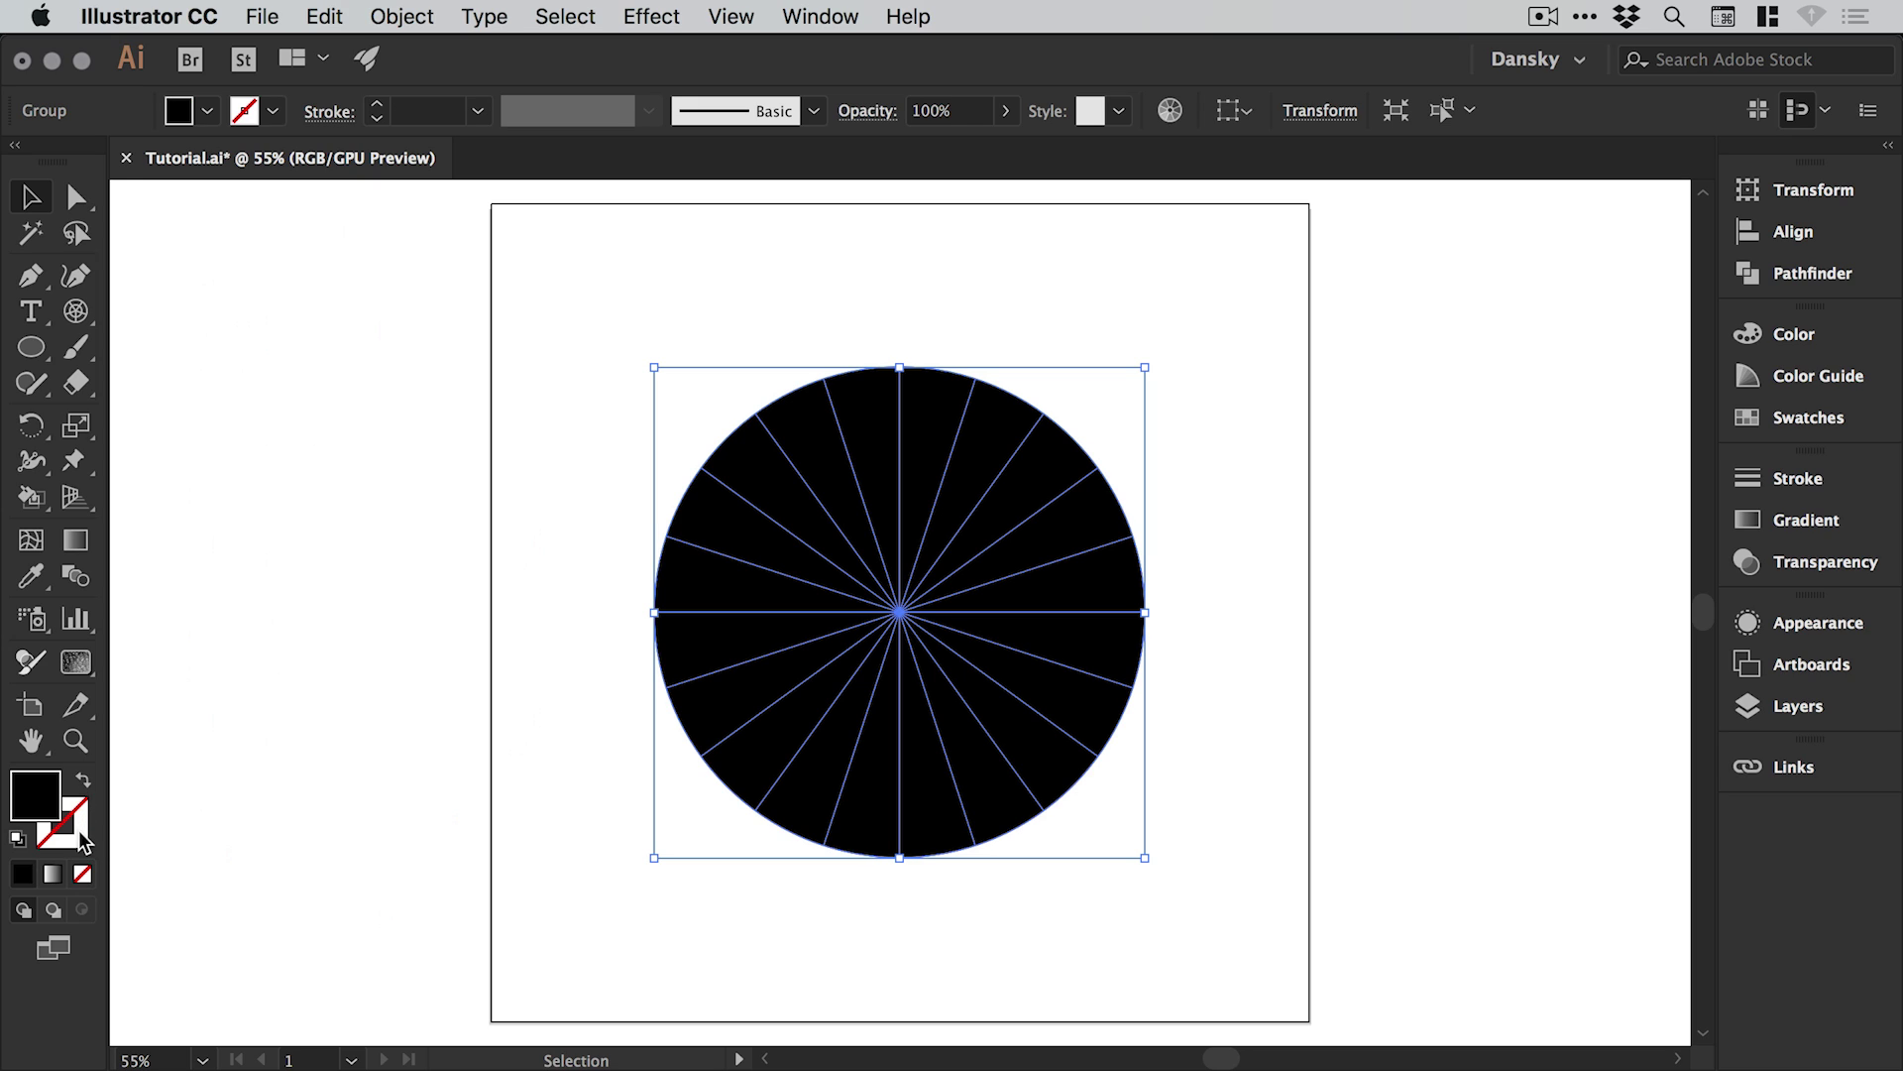
double_click(38, 794)
click(894, 418)
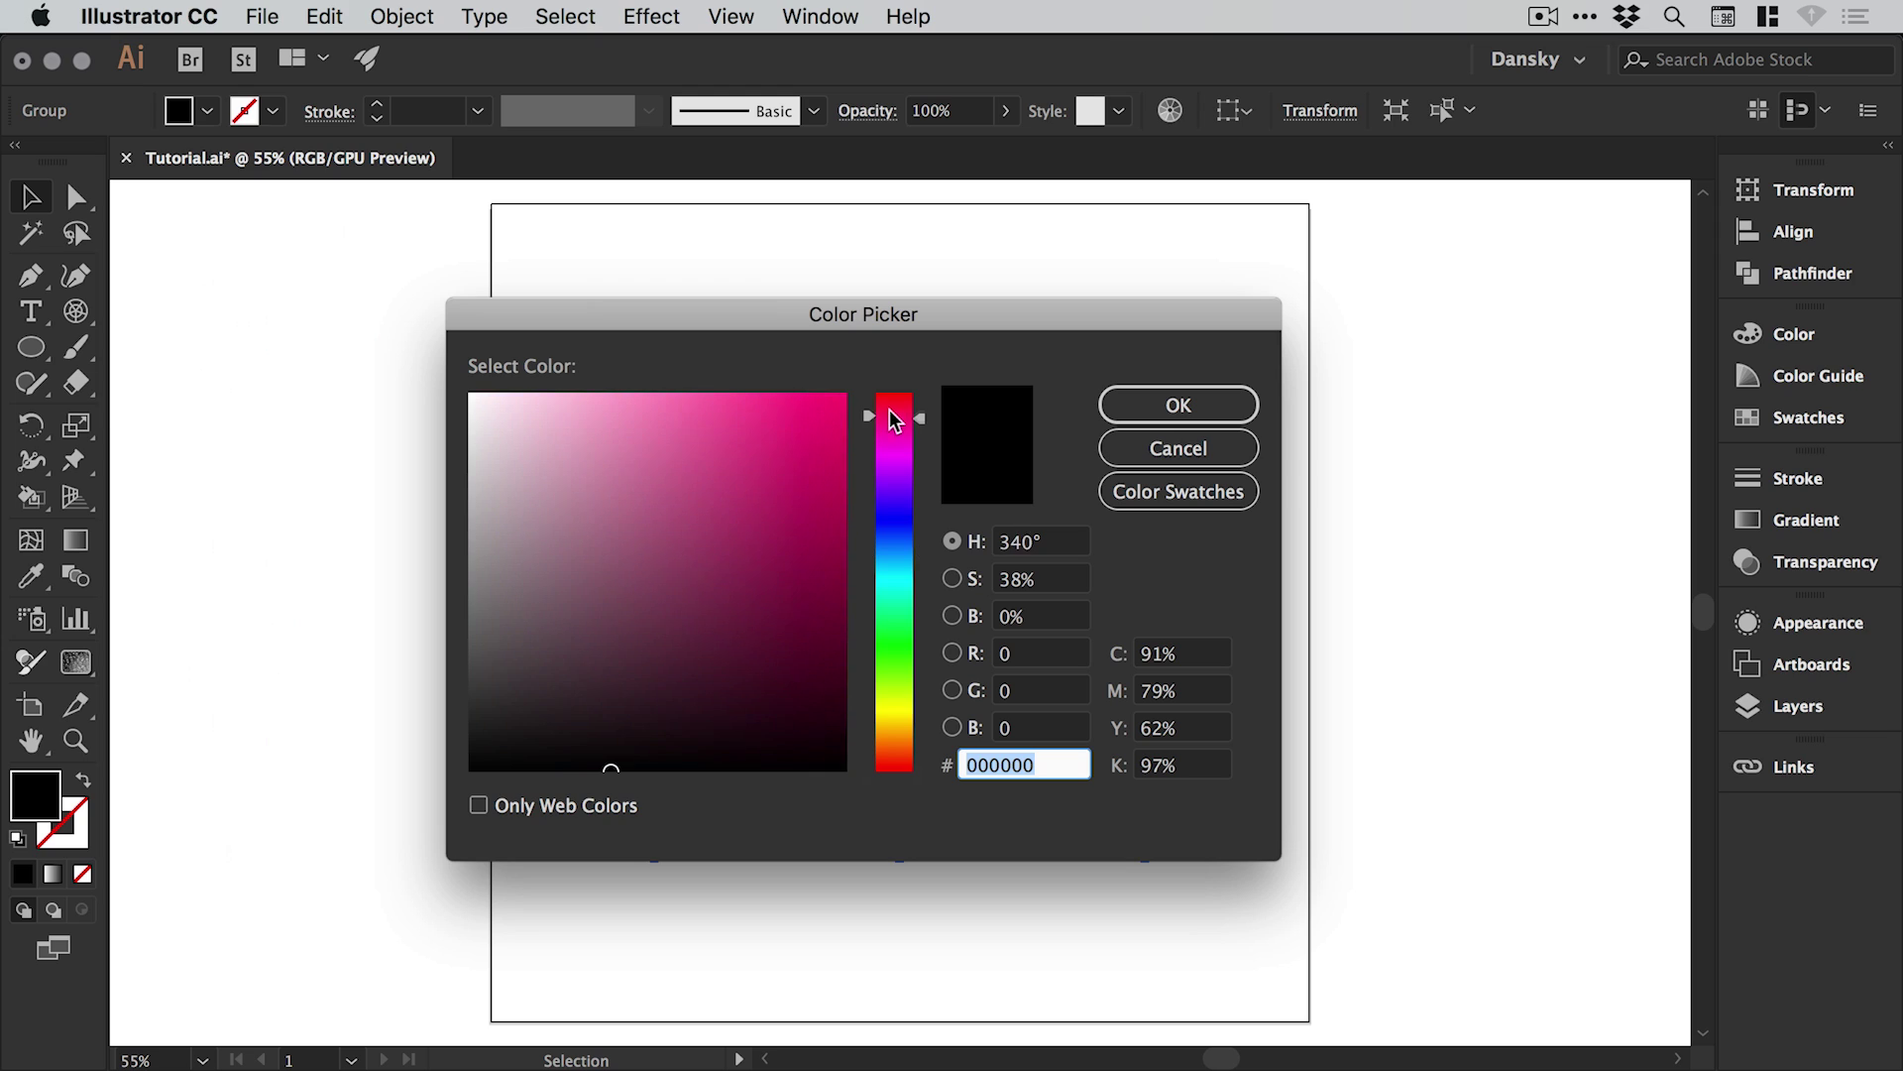
text(f9285a)
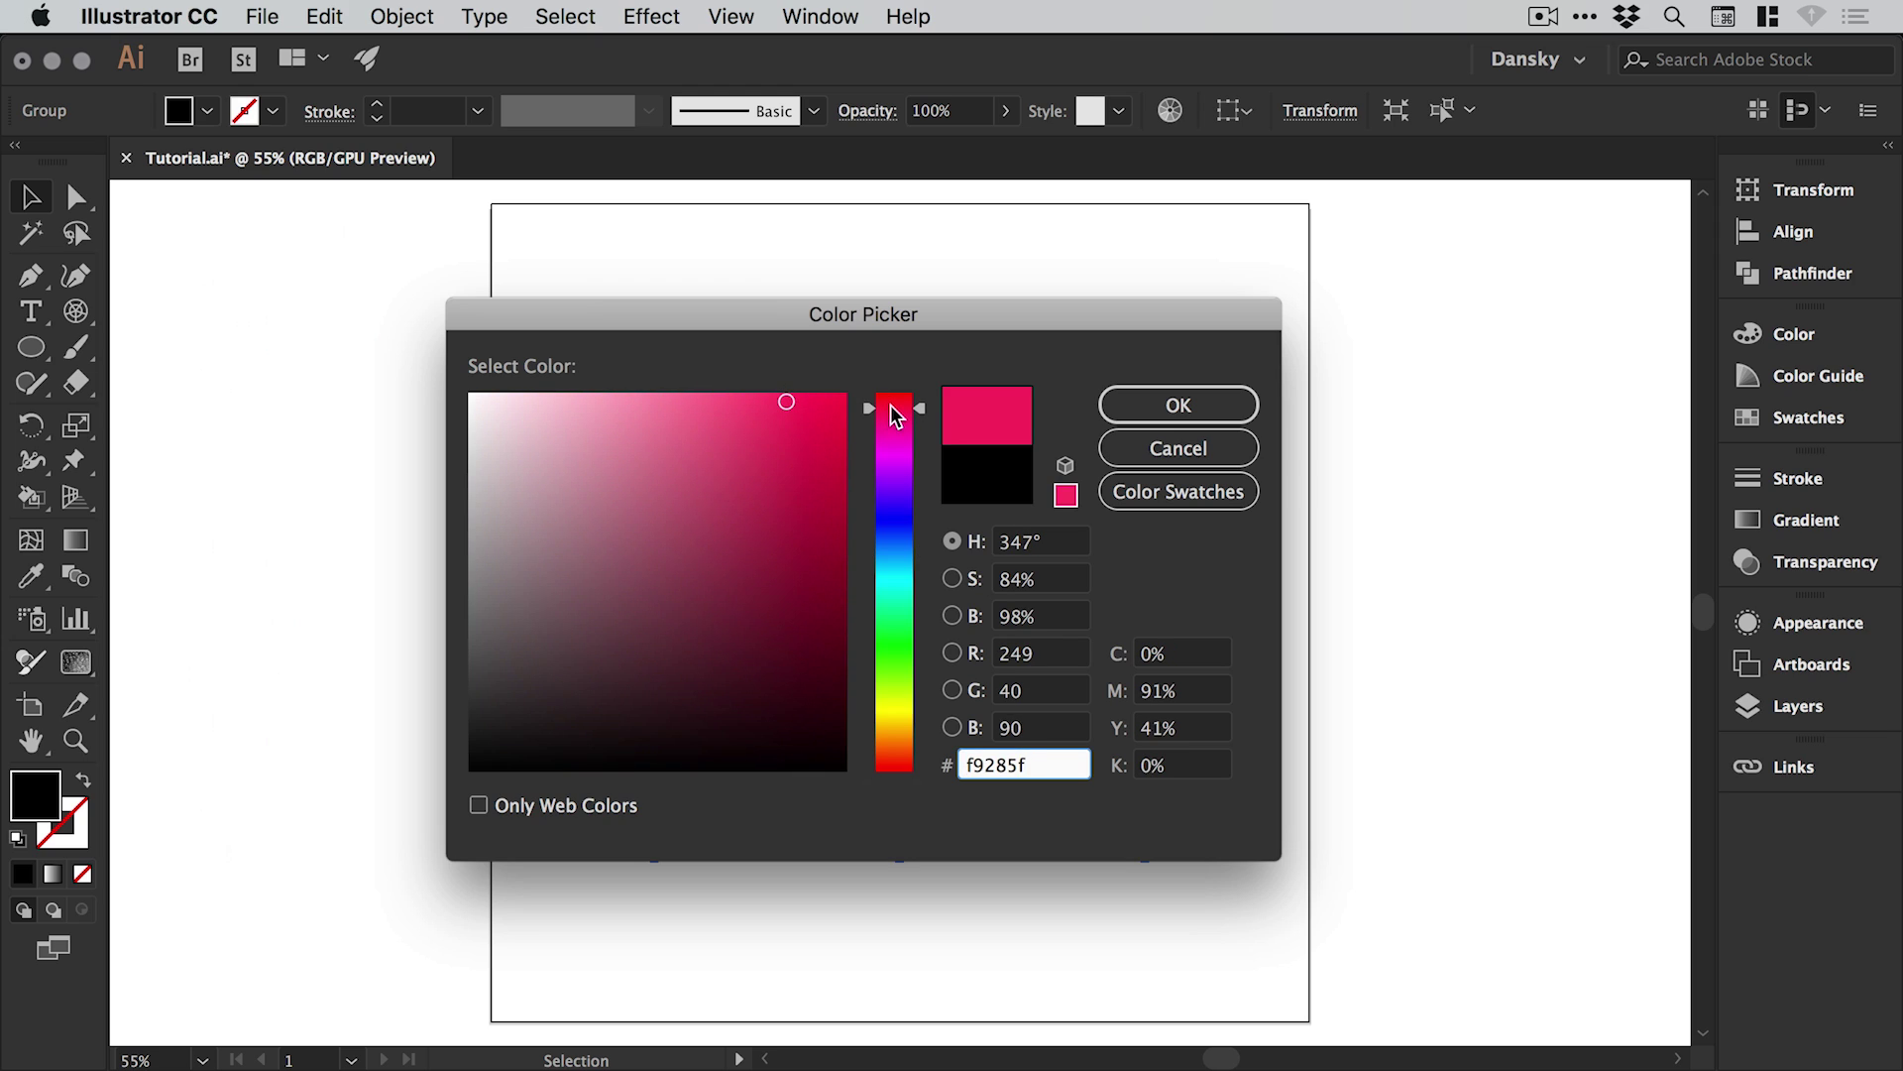
click(892, 402)
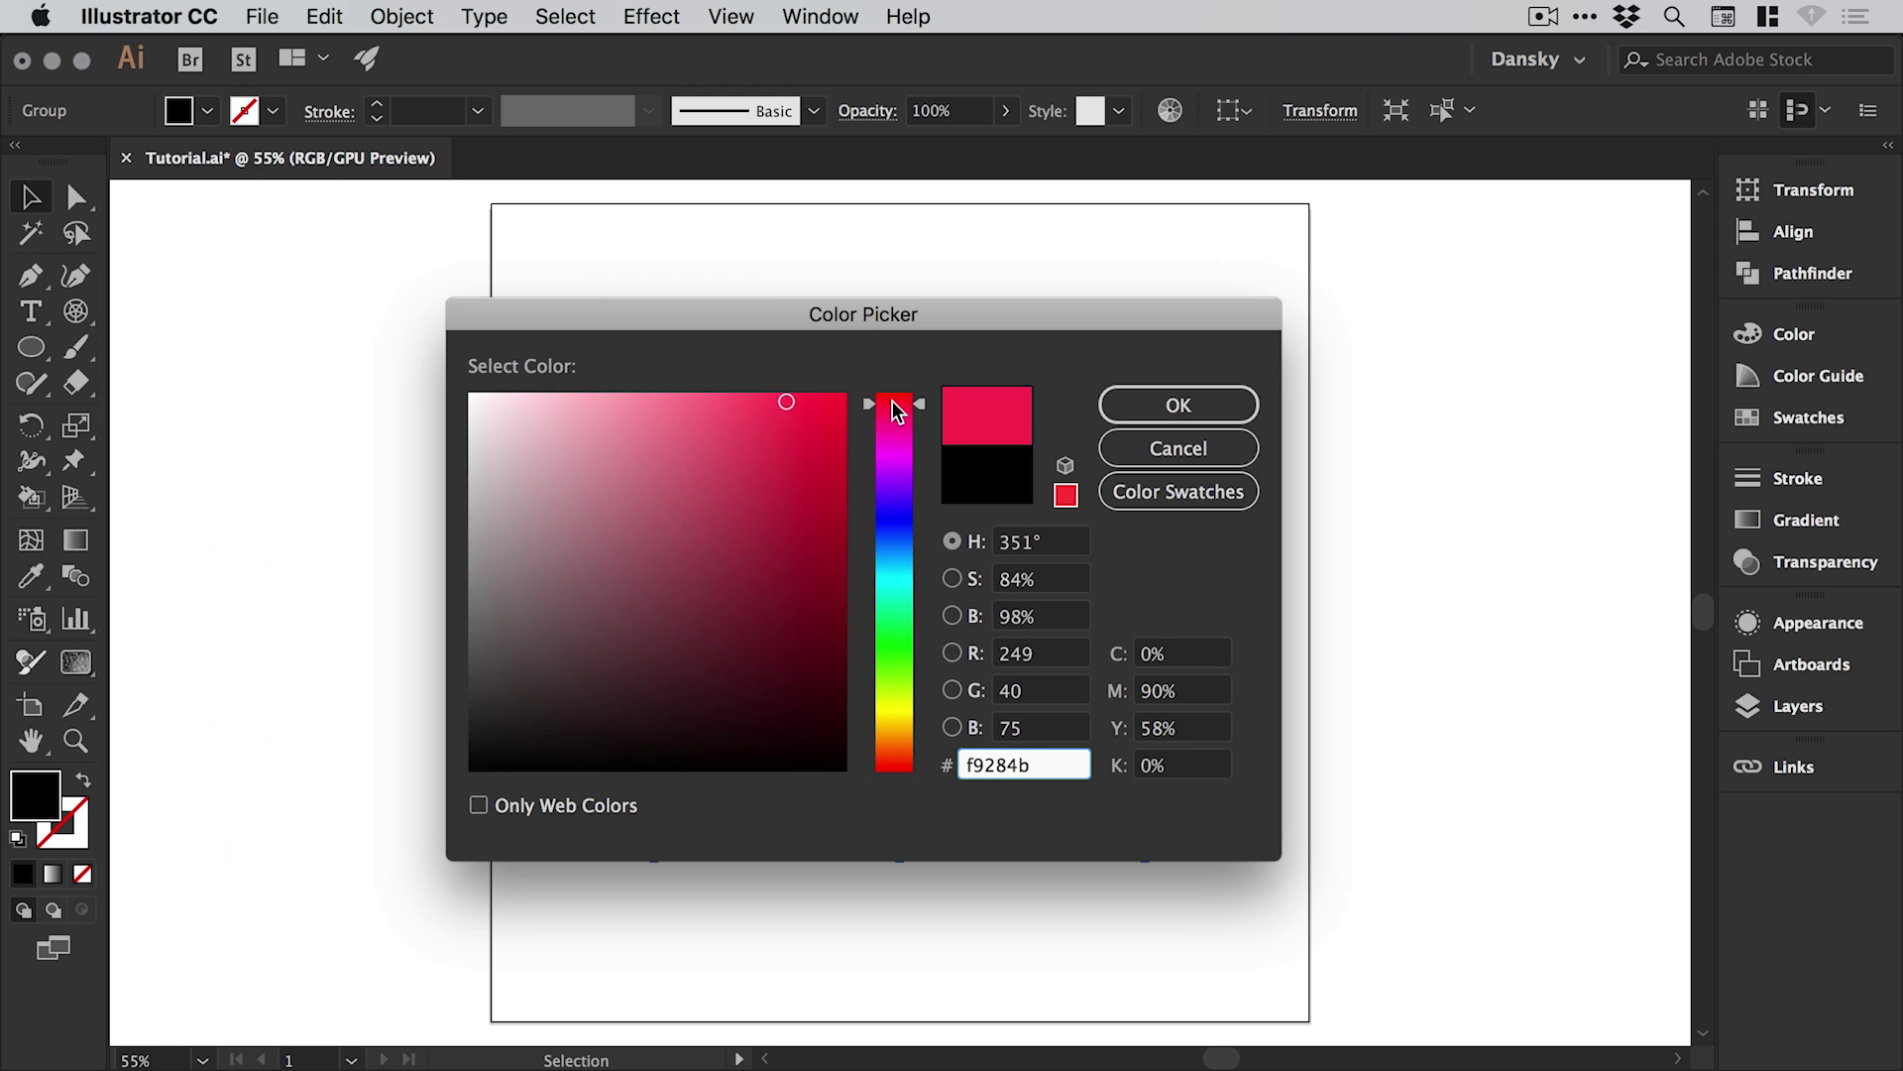
click(1166, 408)
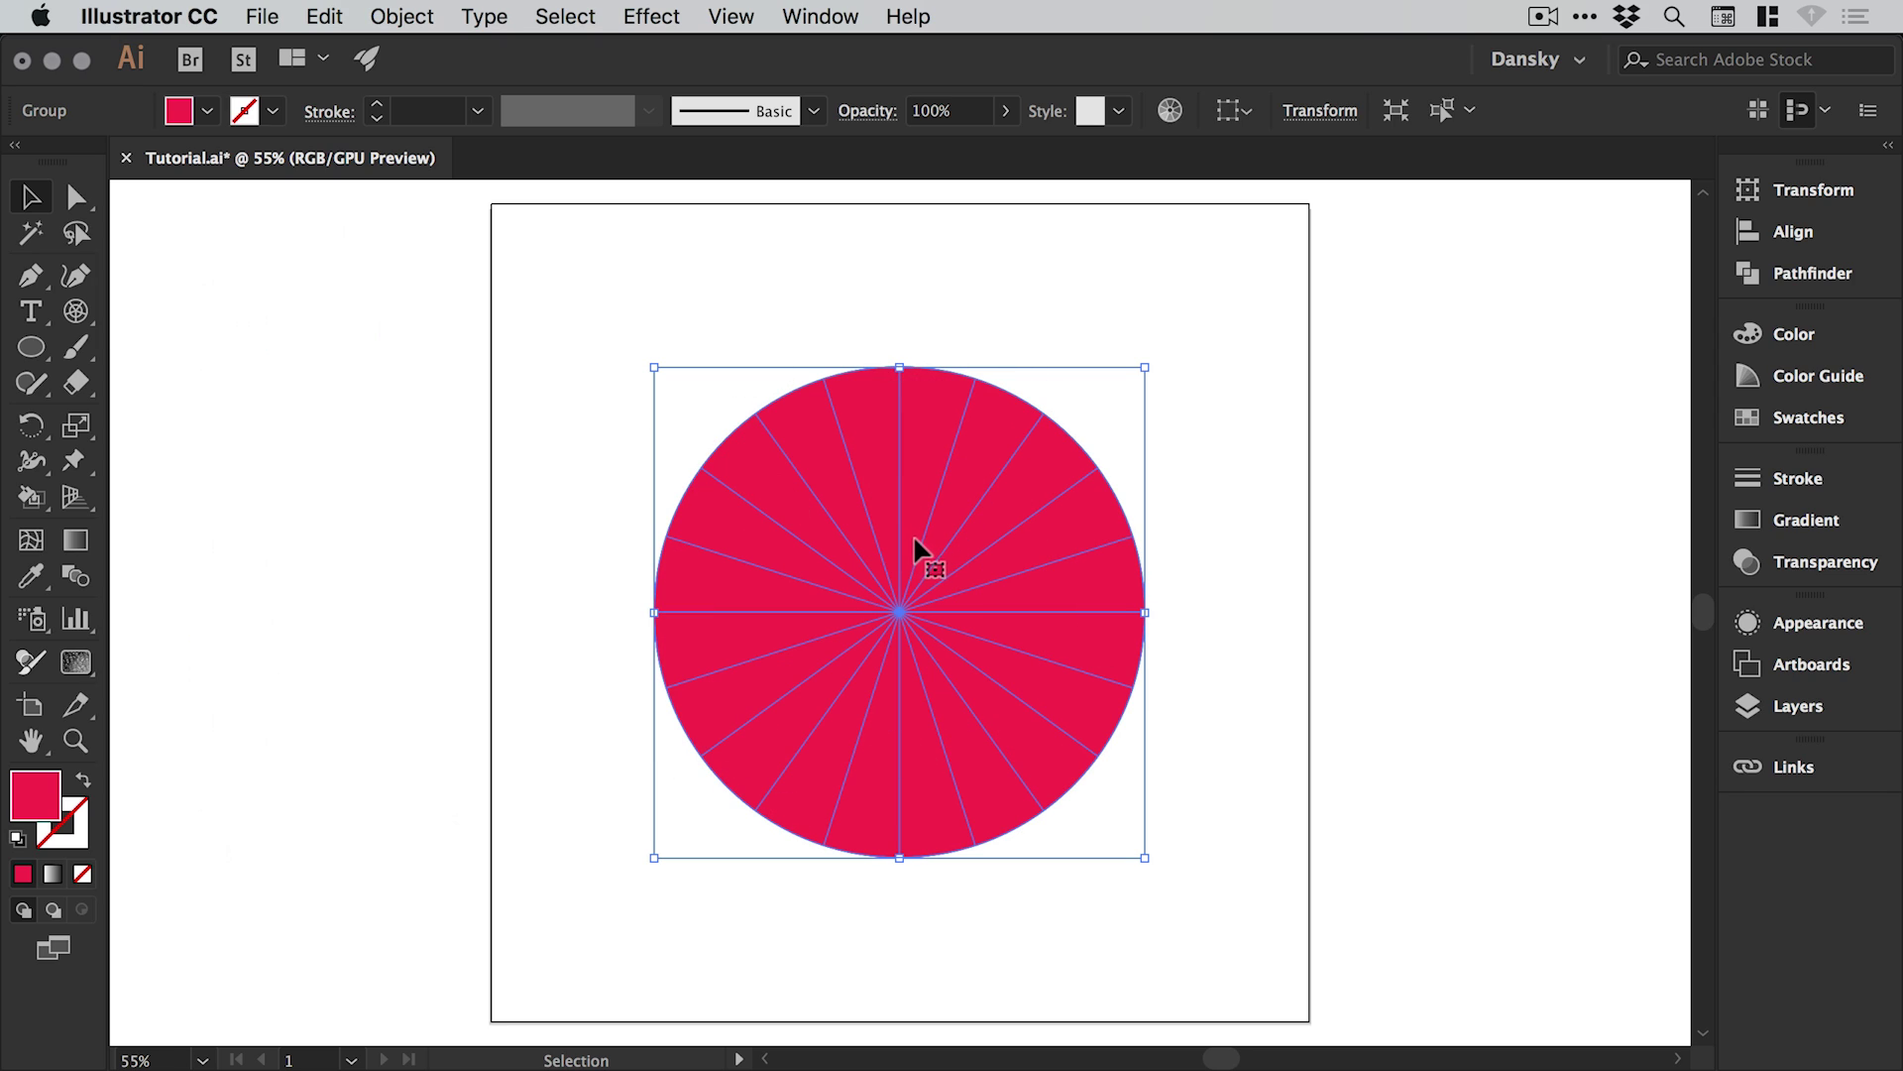
Turn the pink polar grid into a Live Paint group with the Live Paint Bucket
click(33, 498)
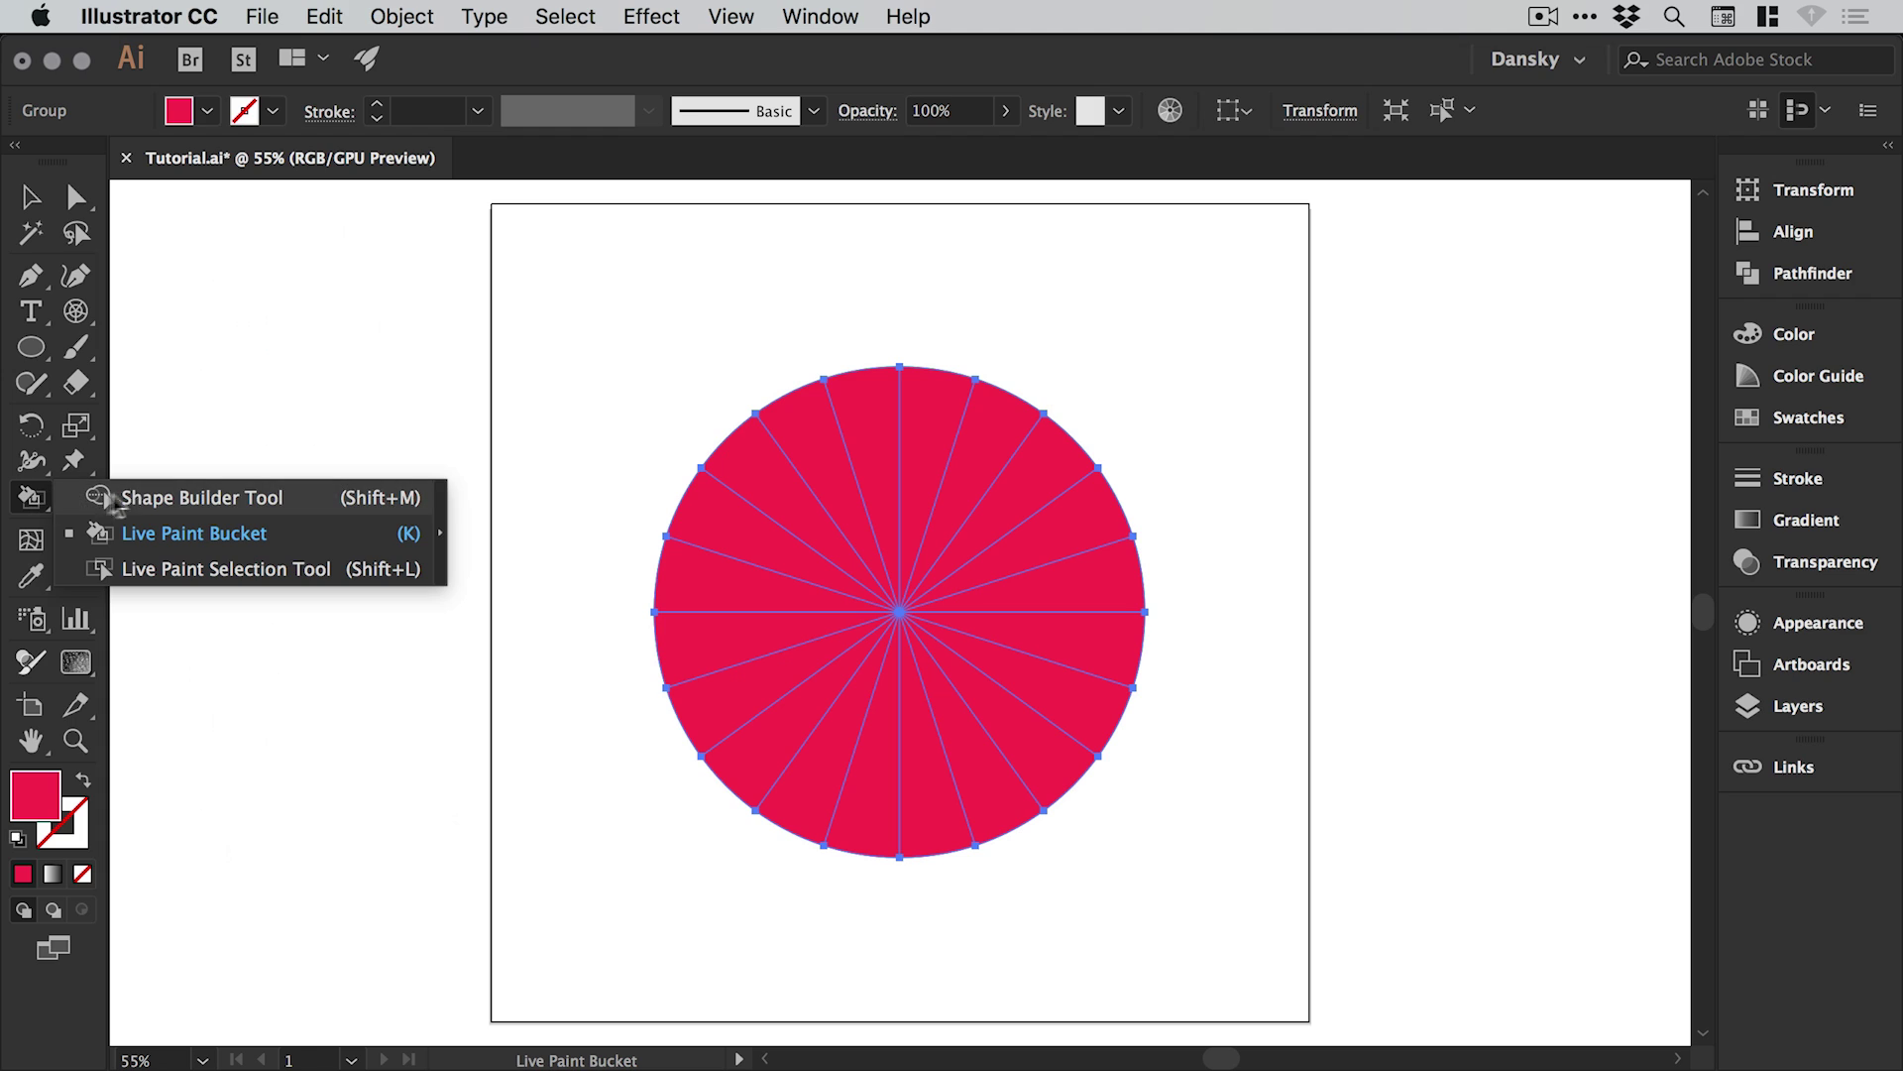
click(124, 498)
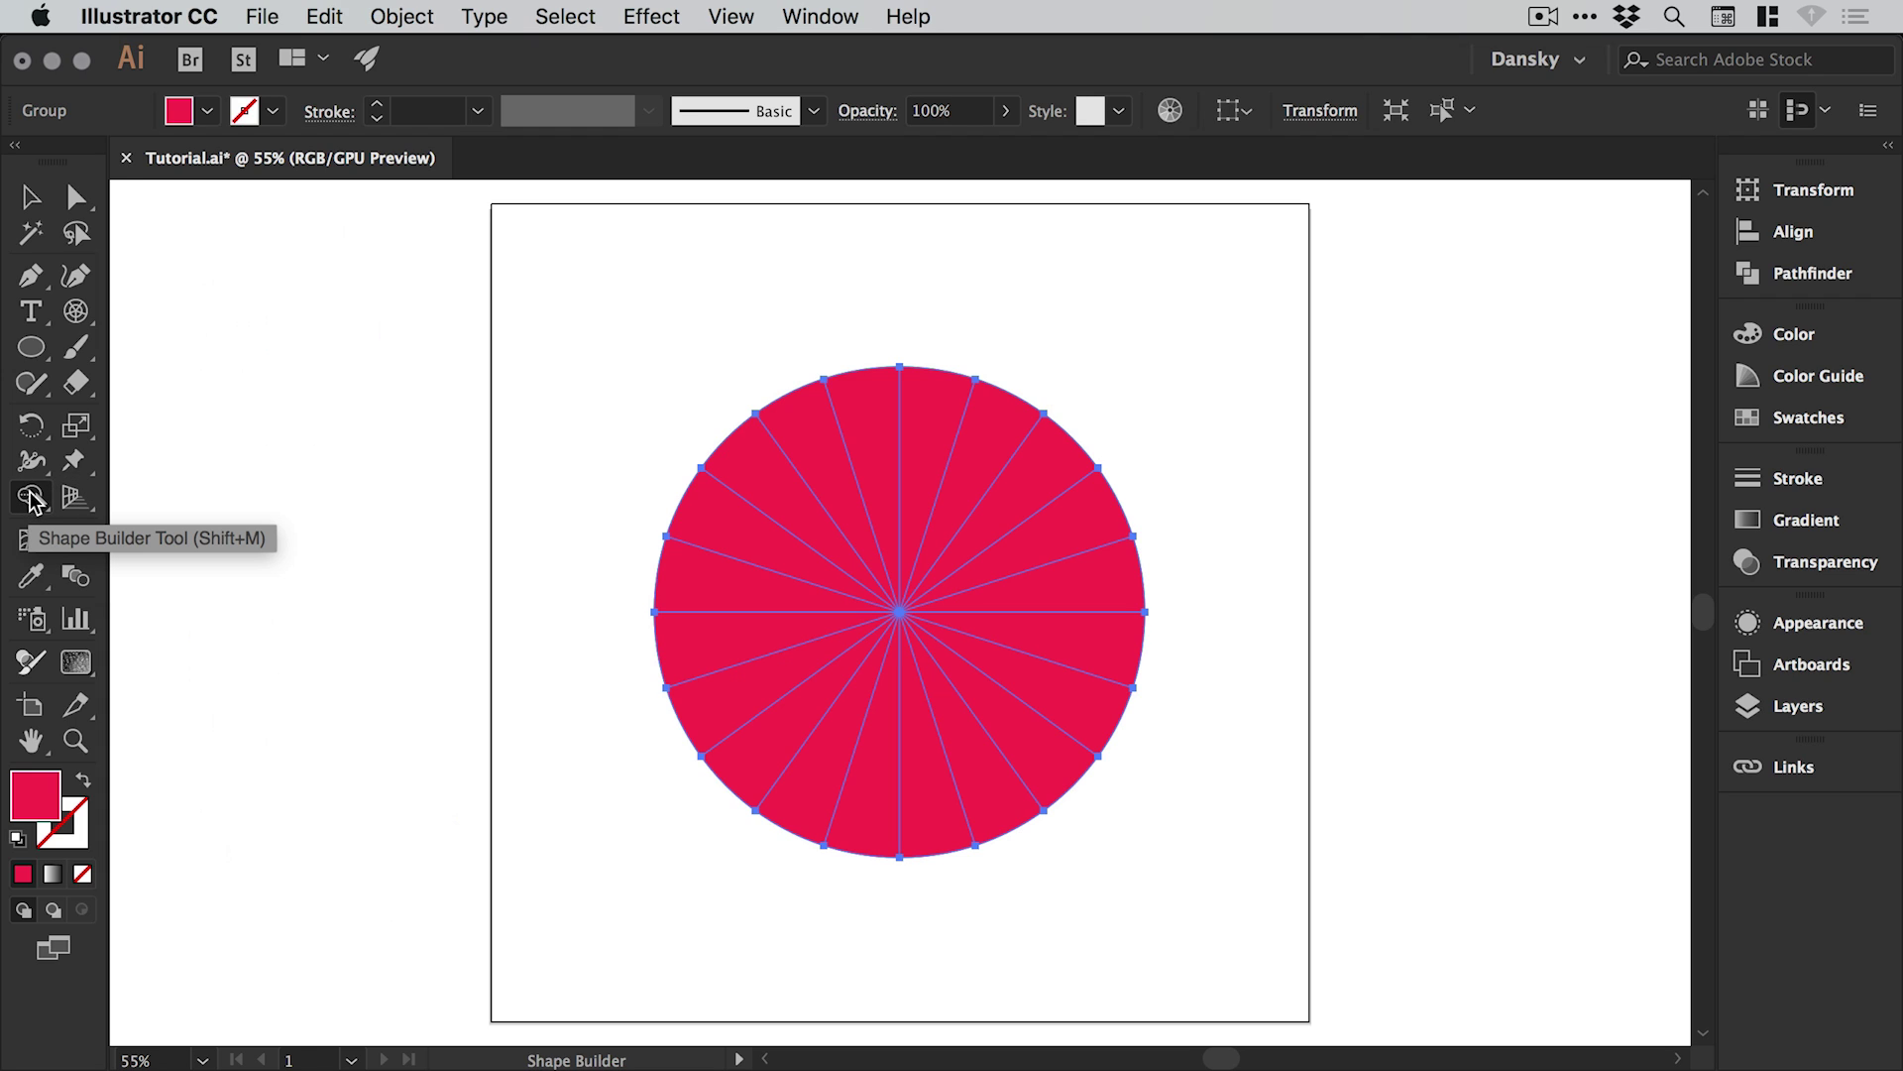
click(32, 501)
click(134, 526)
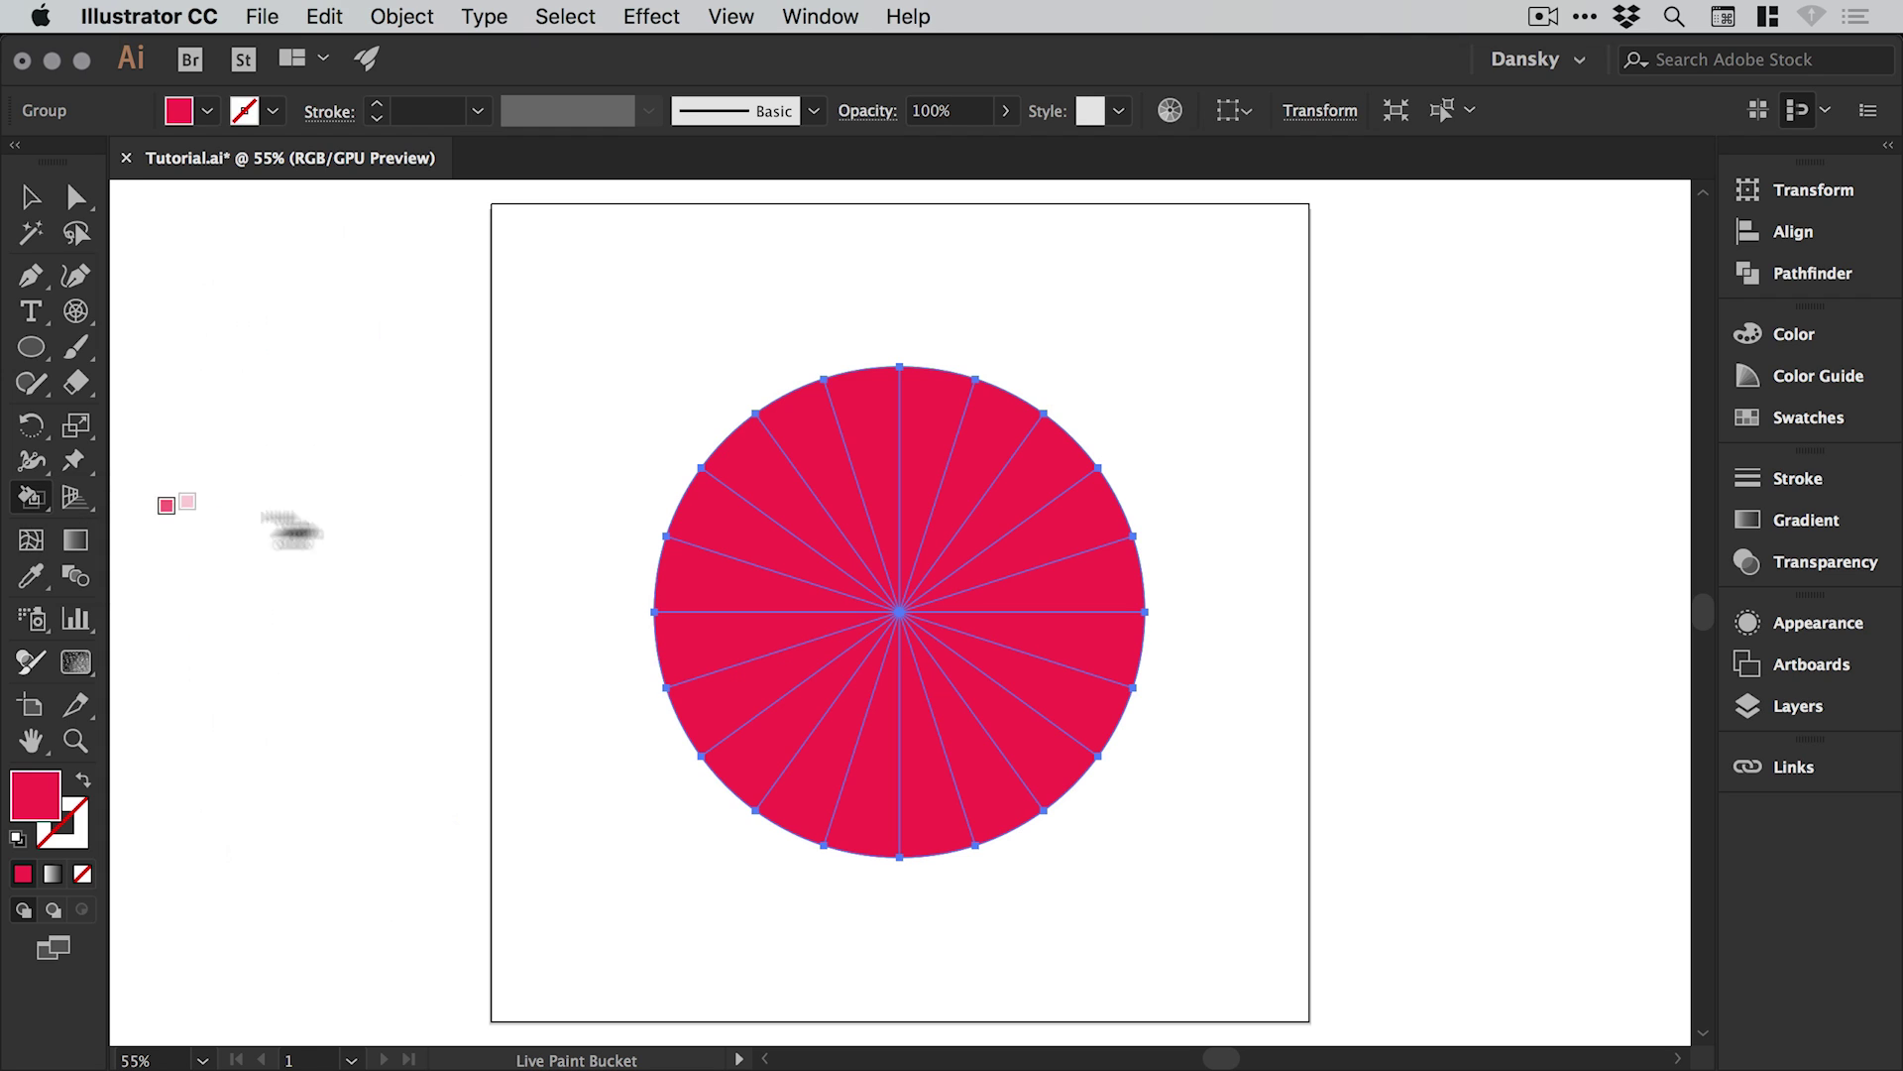
click(764, 537)
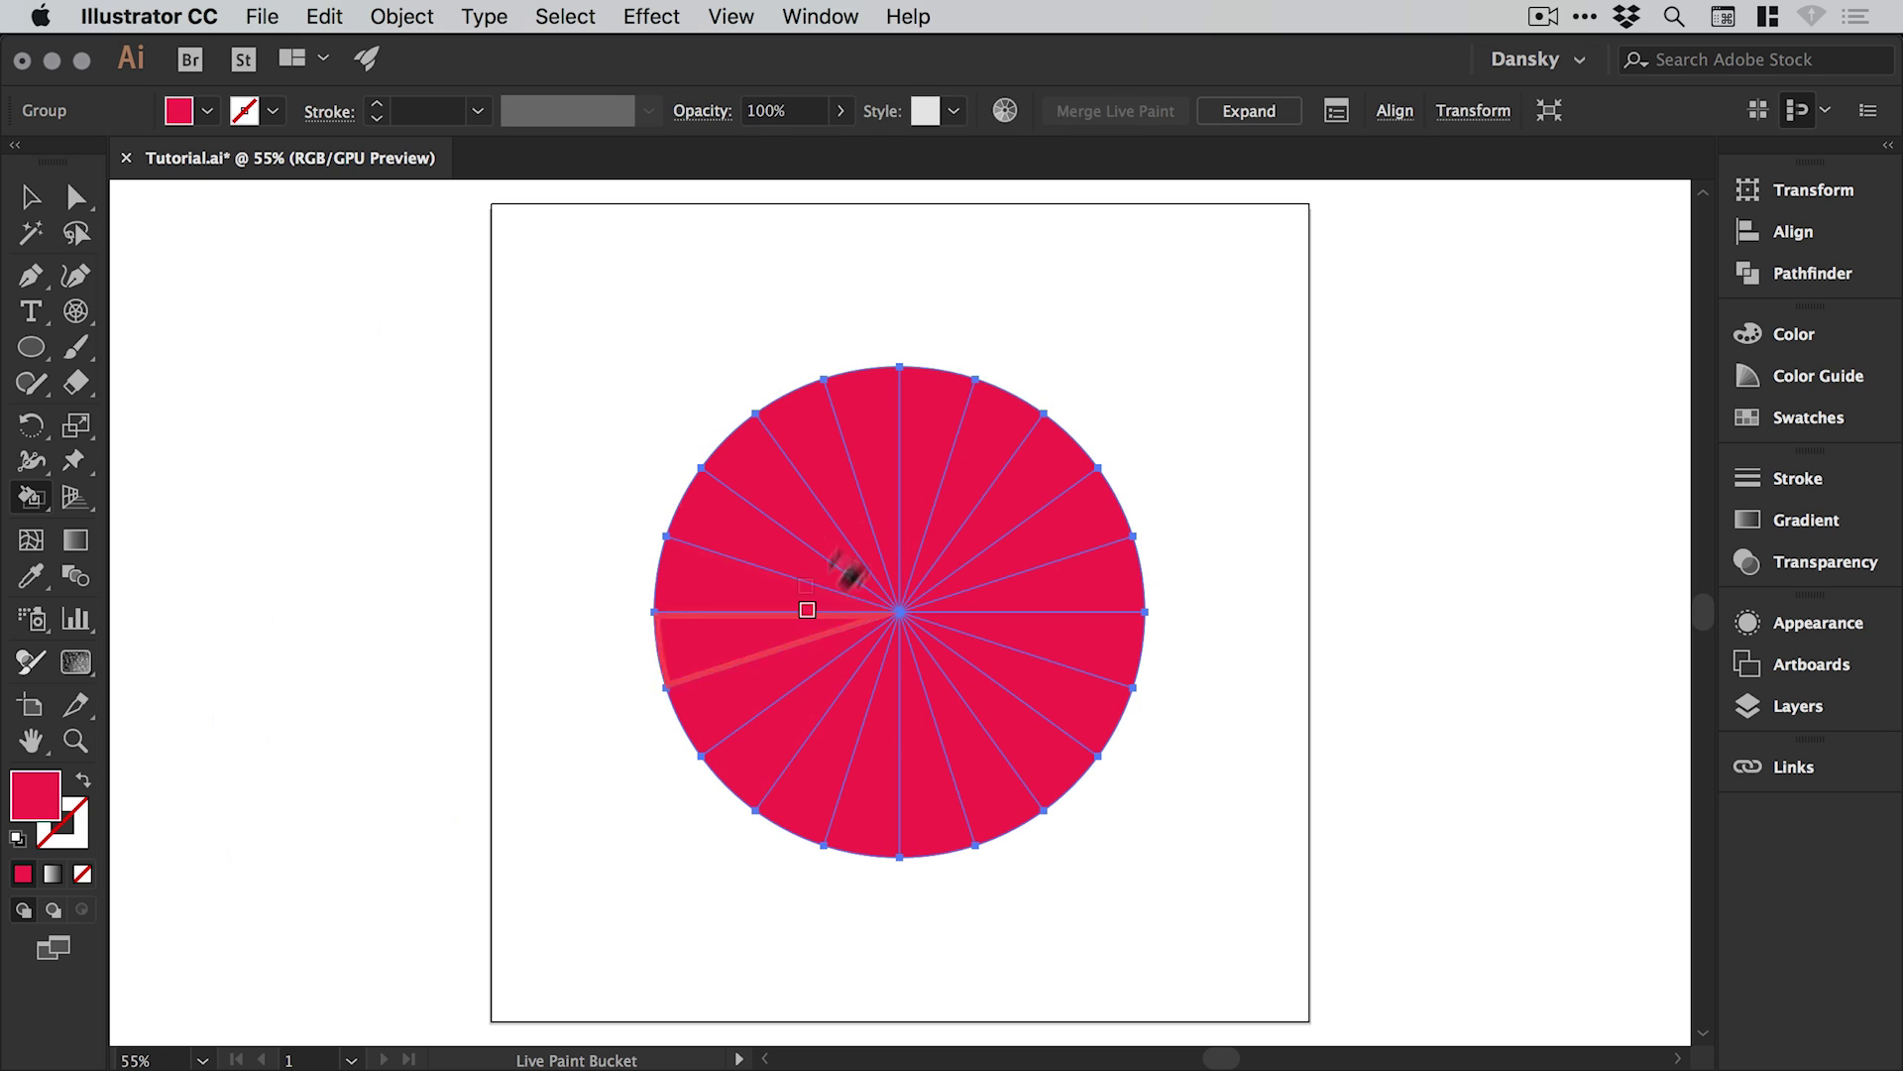
click(1808, 420)
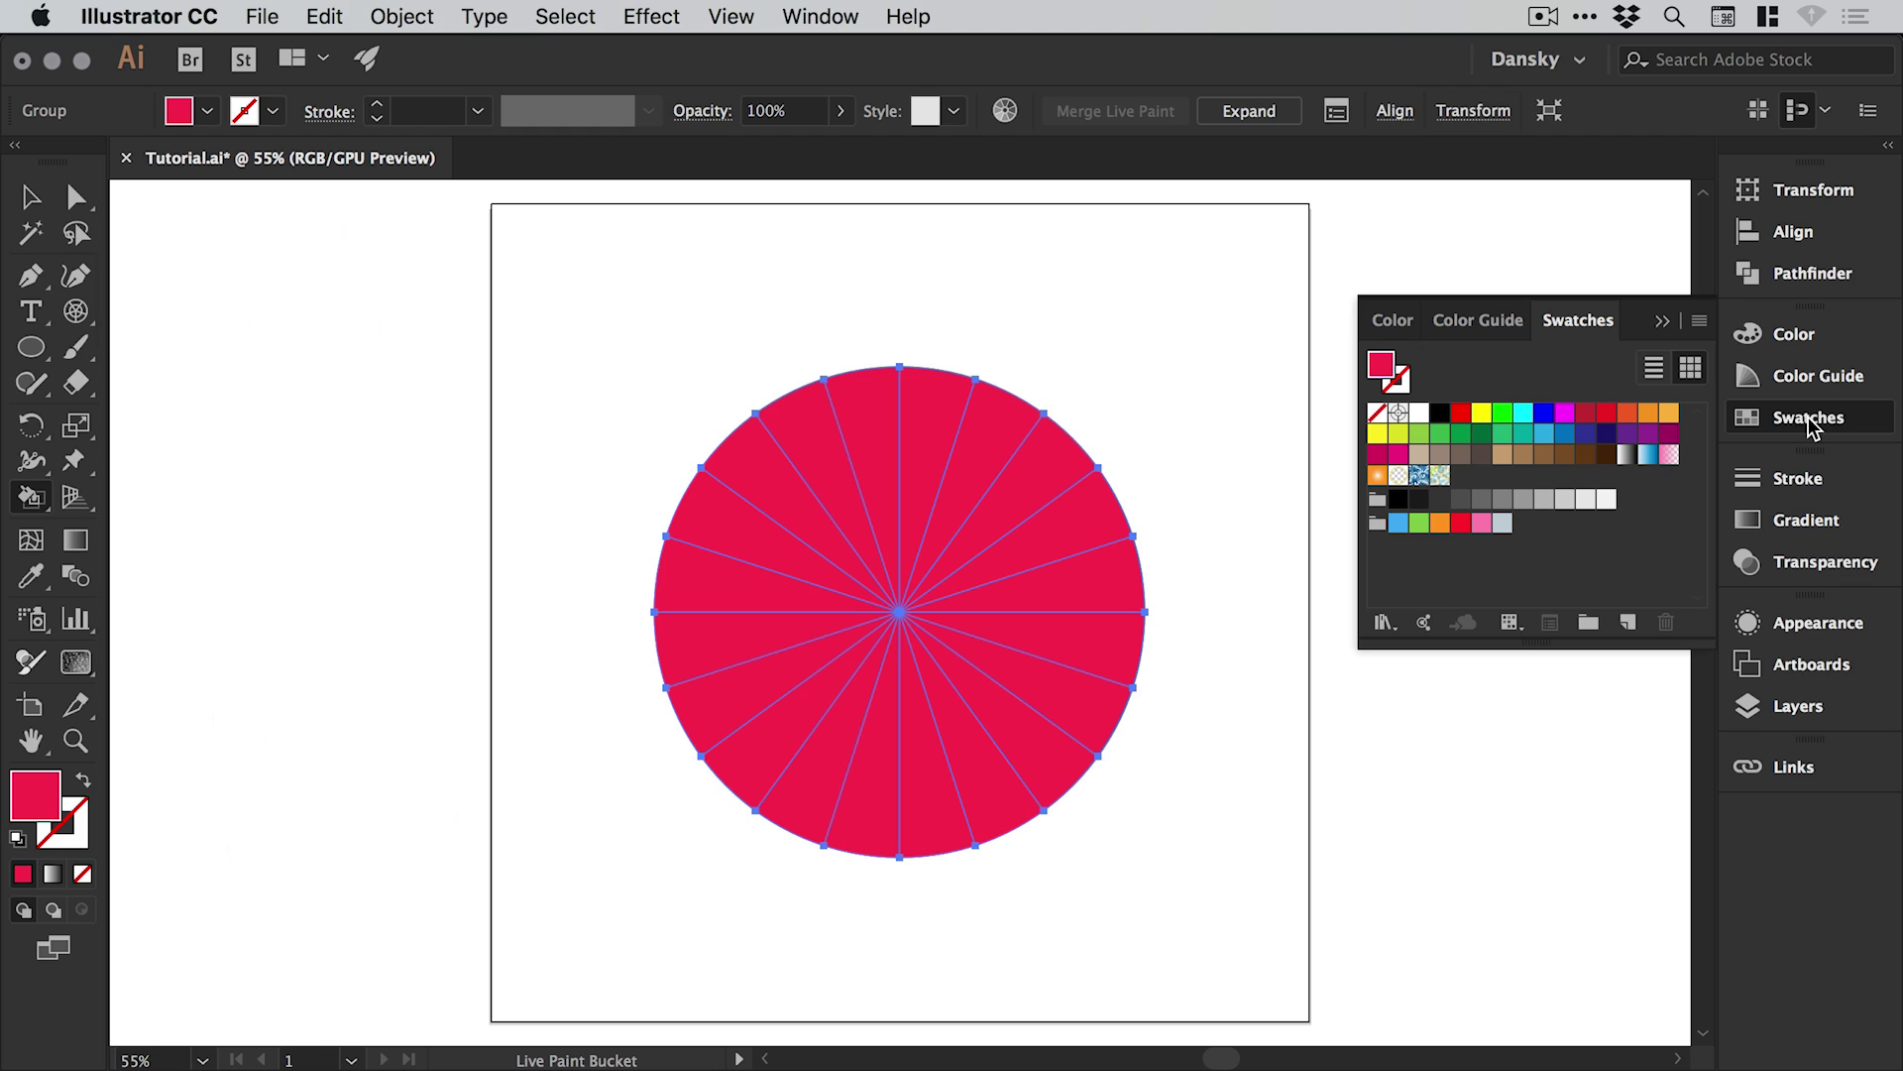
click(1815, 425)
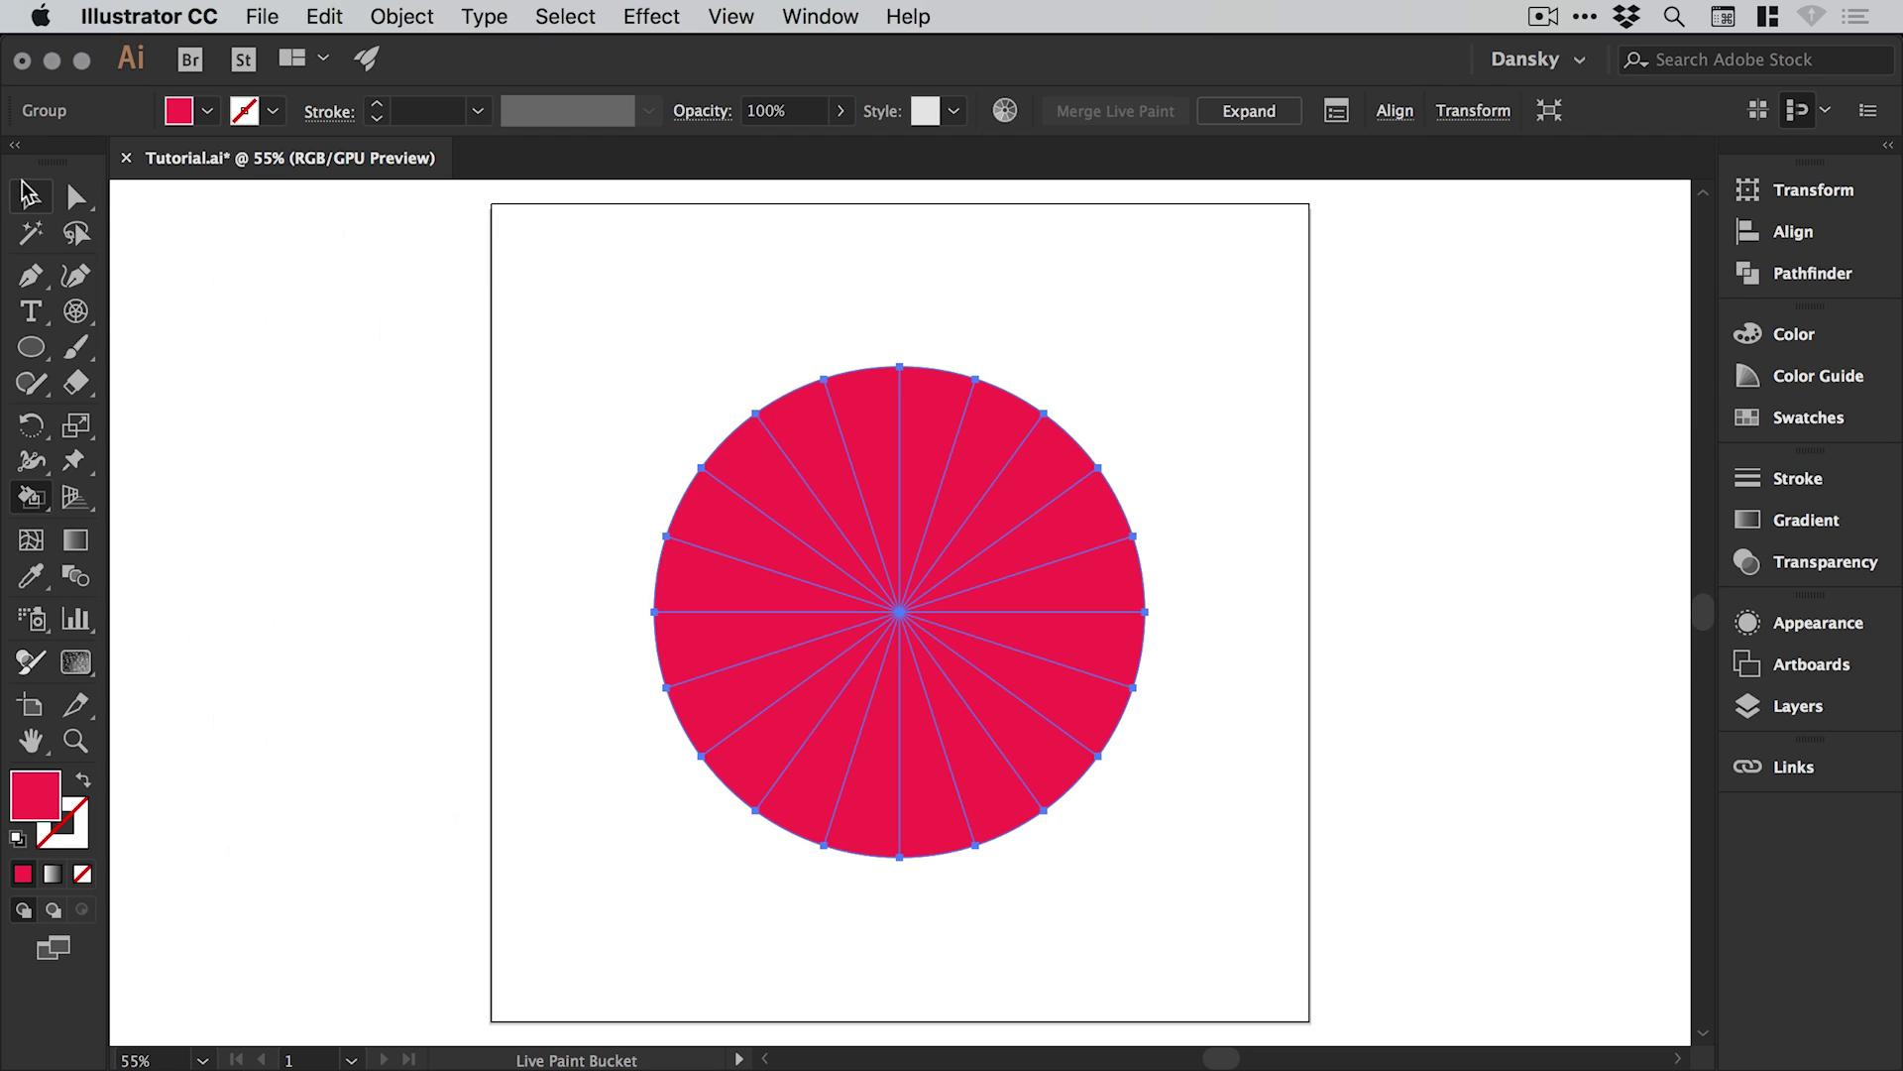
Deselect everything and make the red swatch a global colour
click(28, 201)
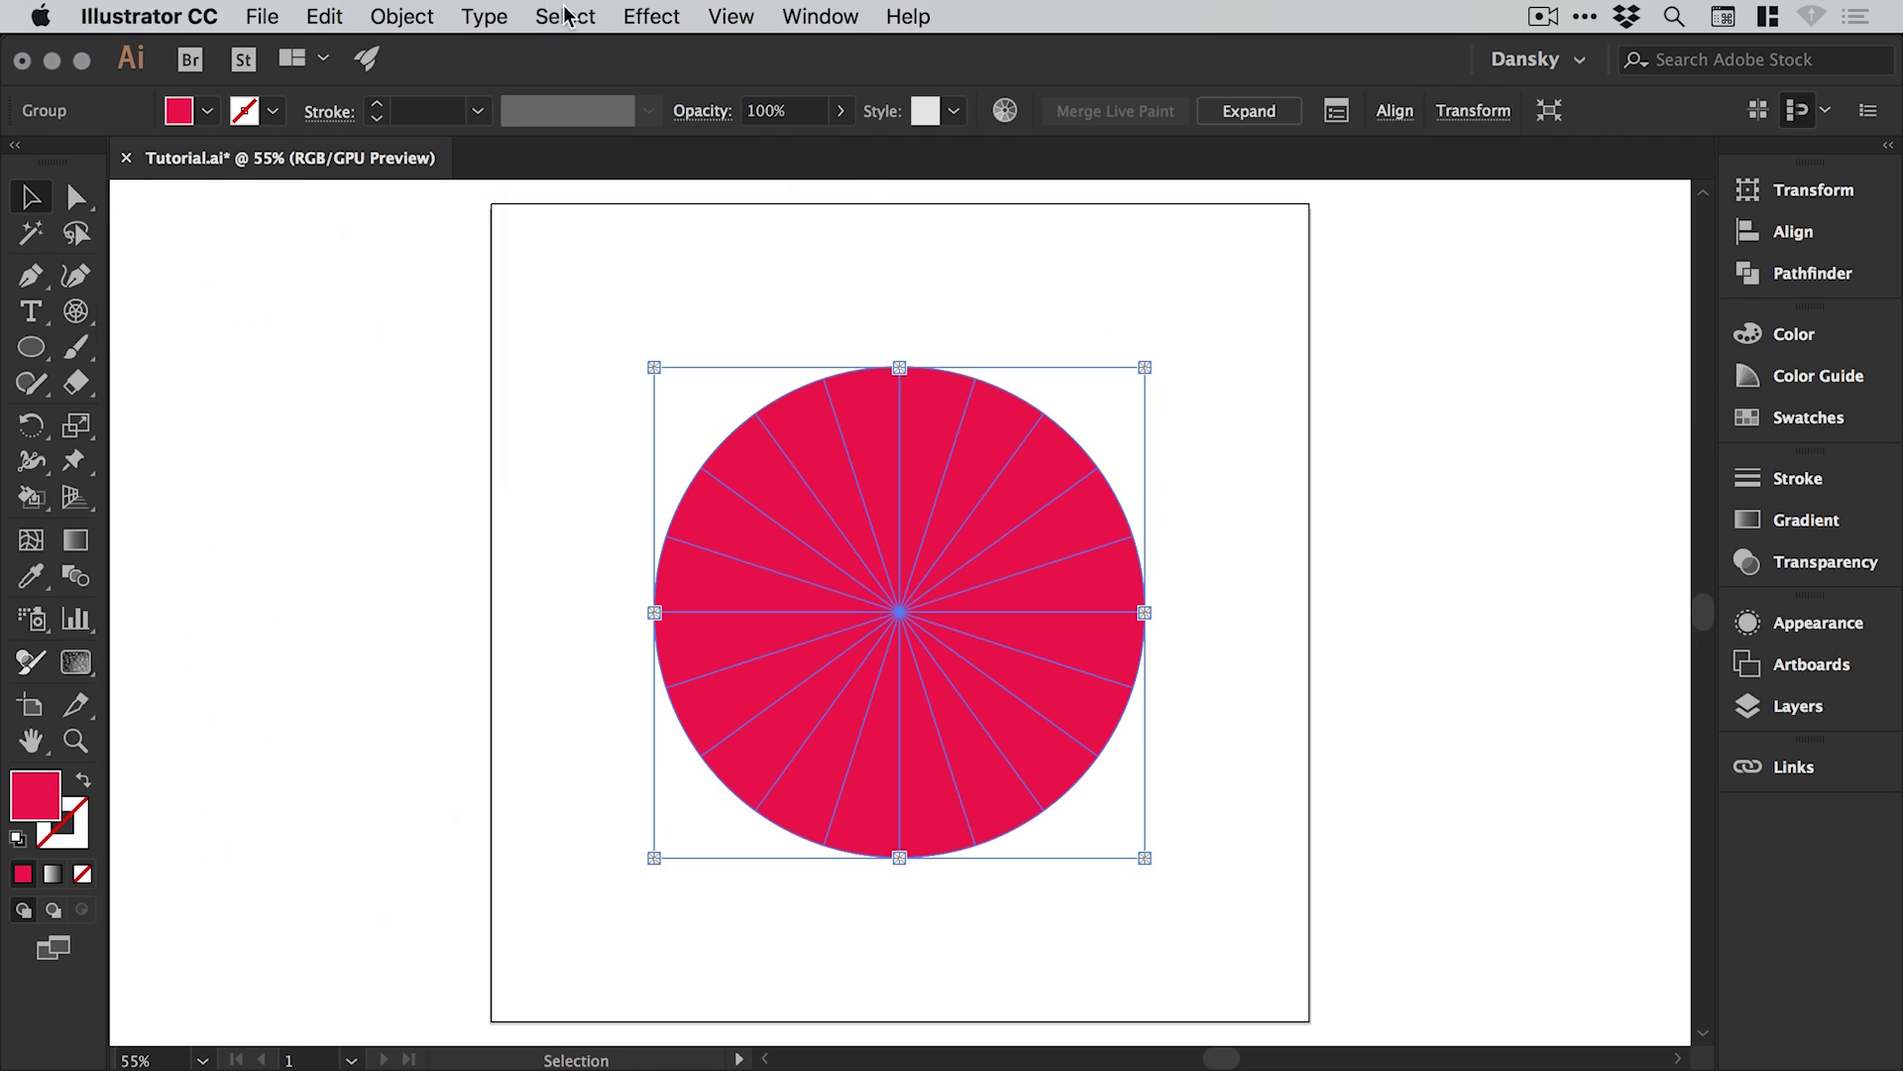
click(563, 17)
click(578, 138)
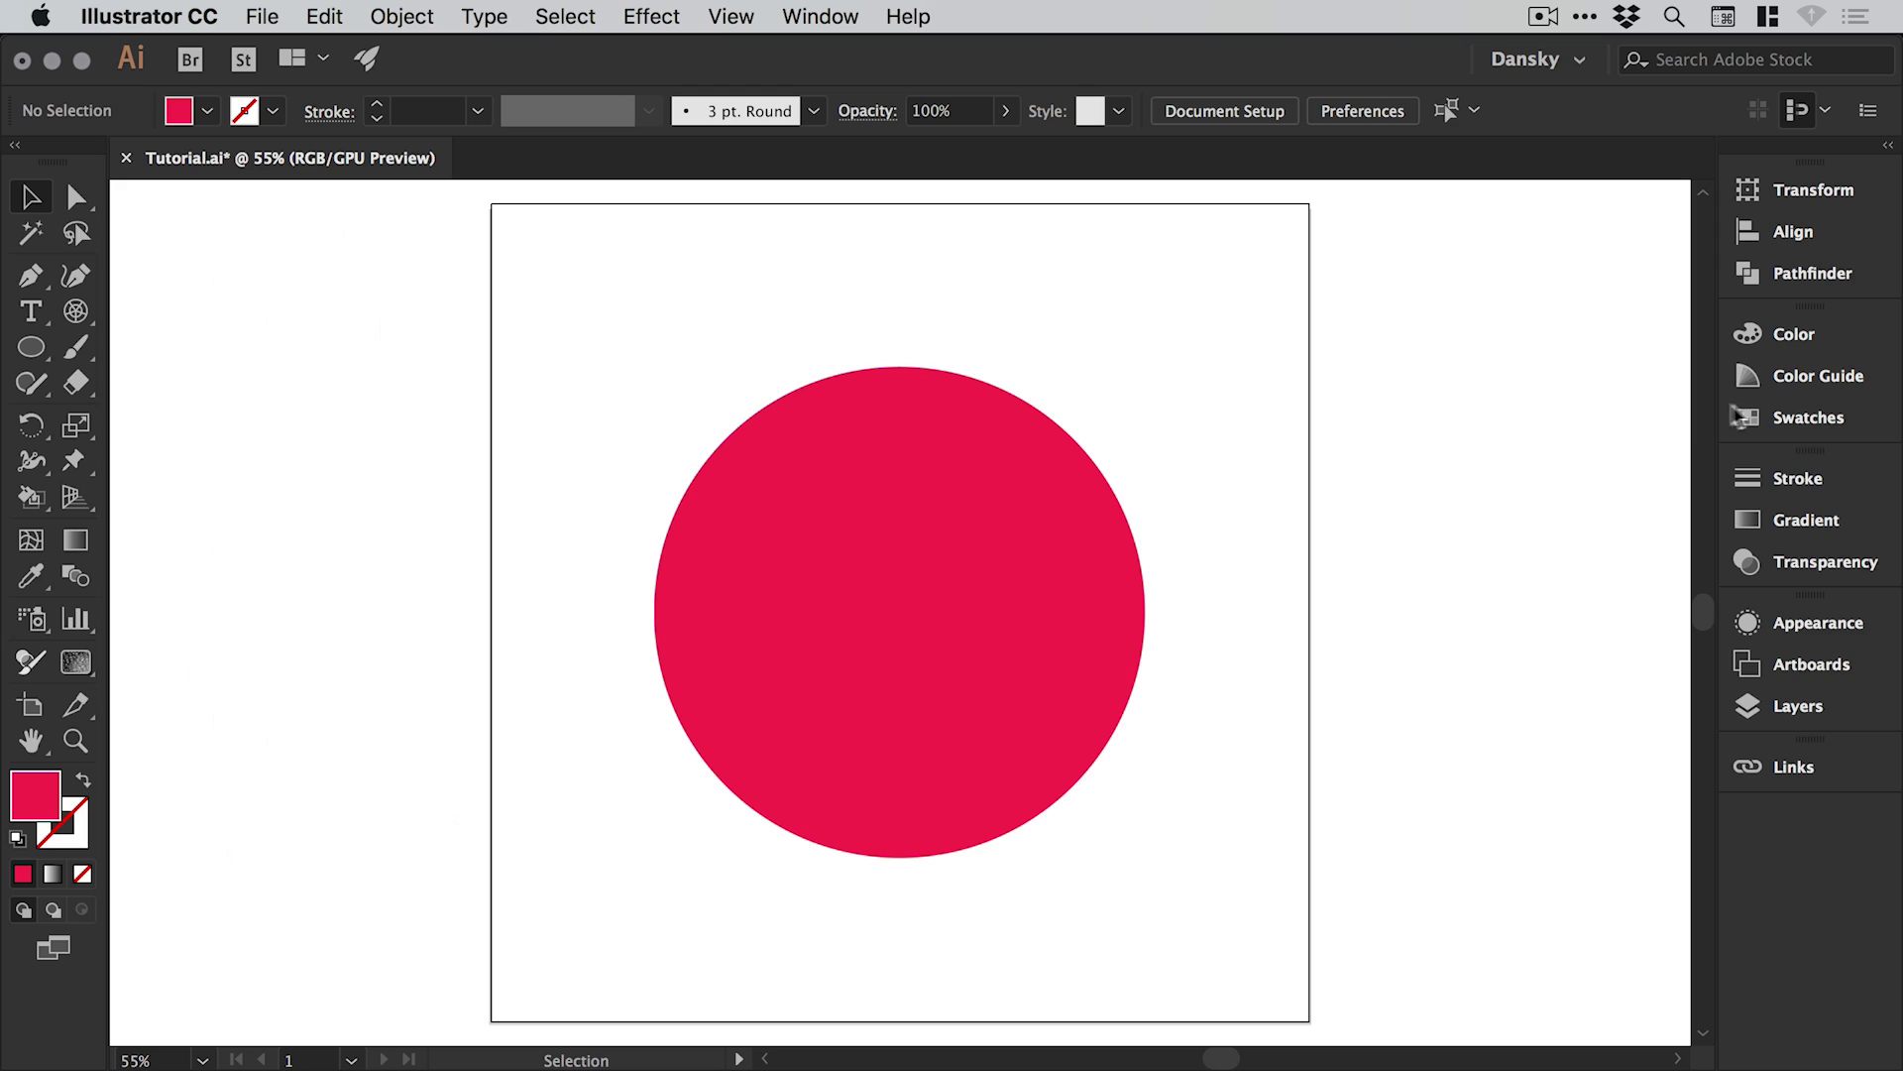
click(1800, 416)
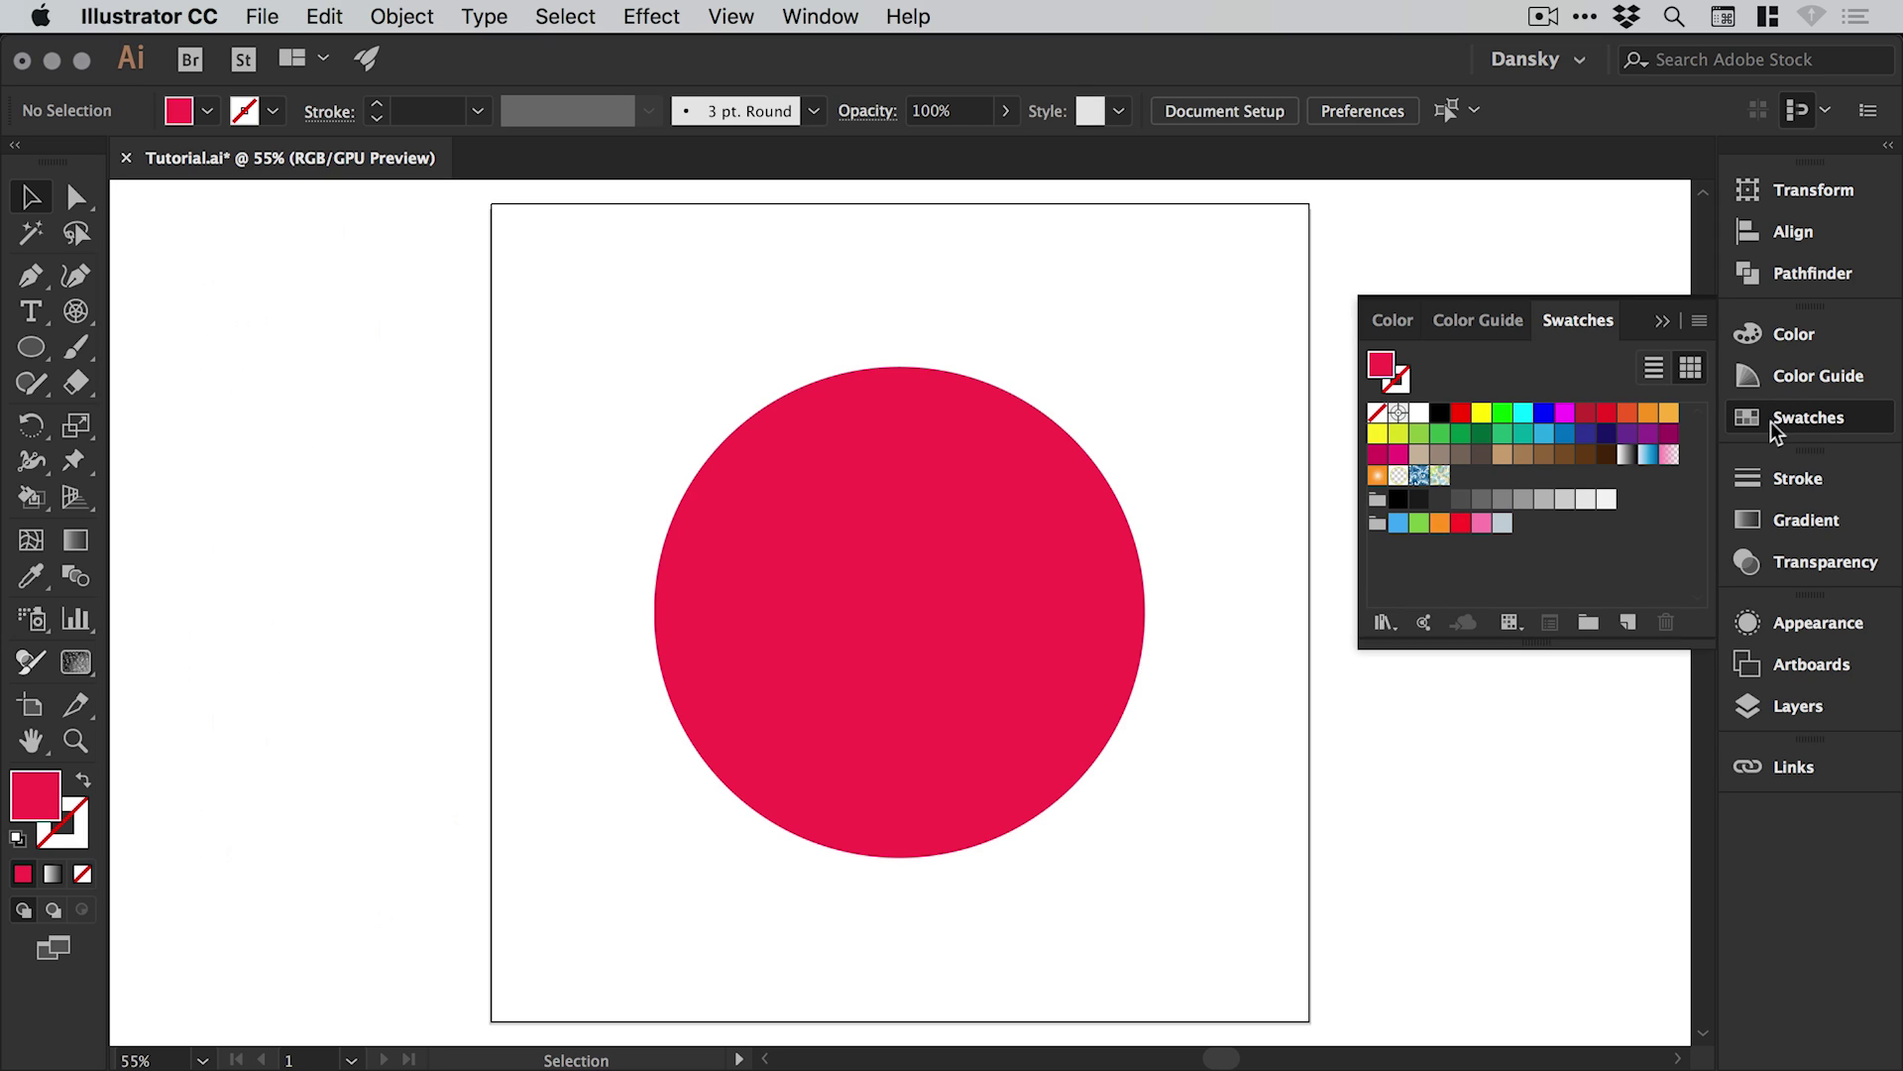
double_click(1605, 416)
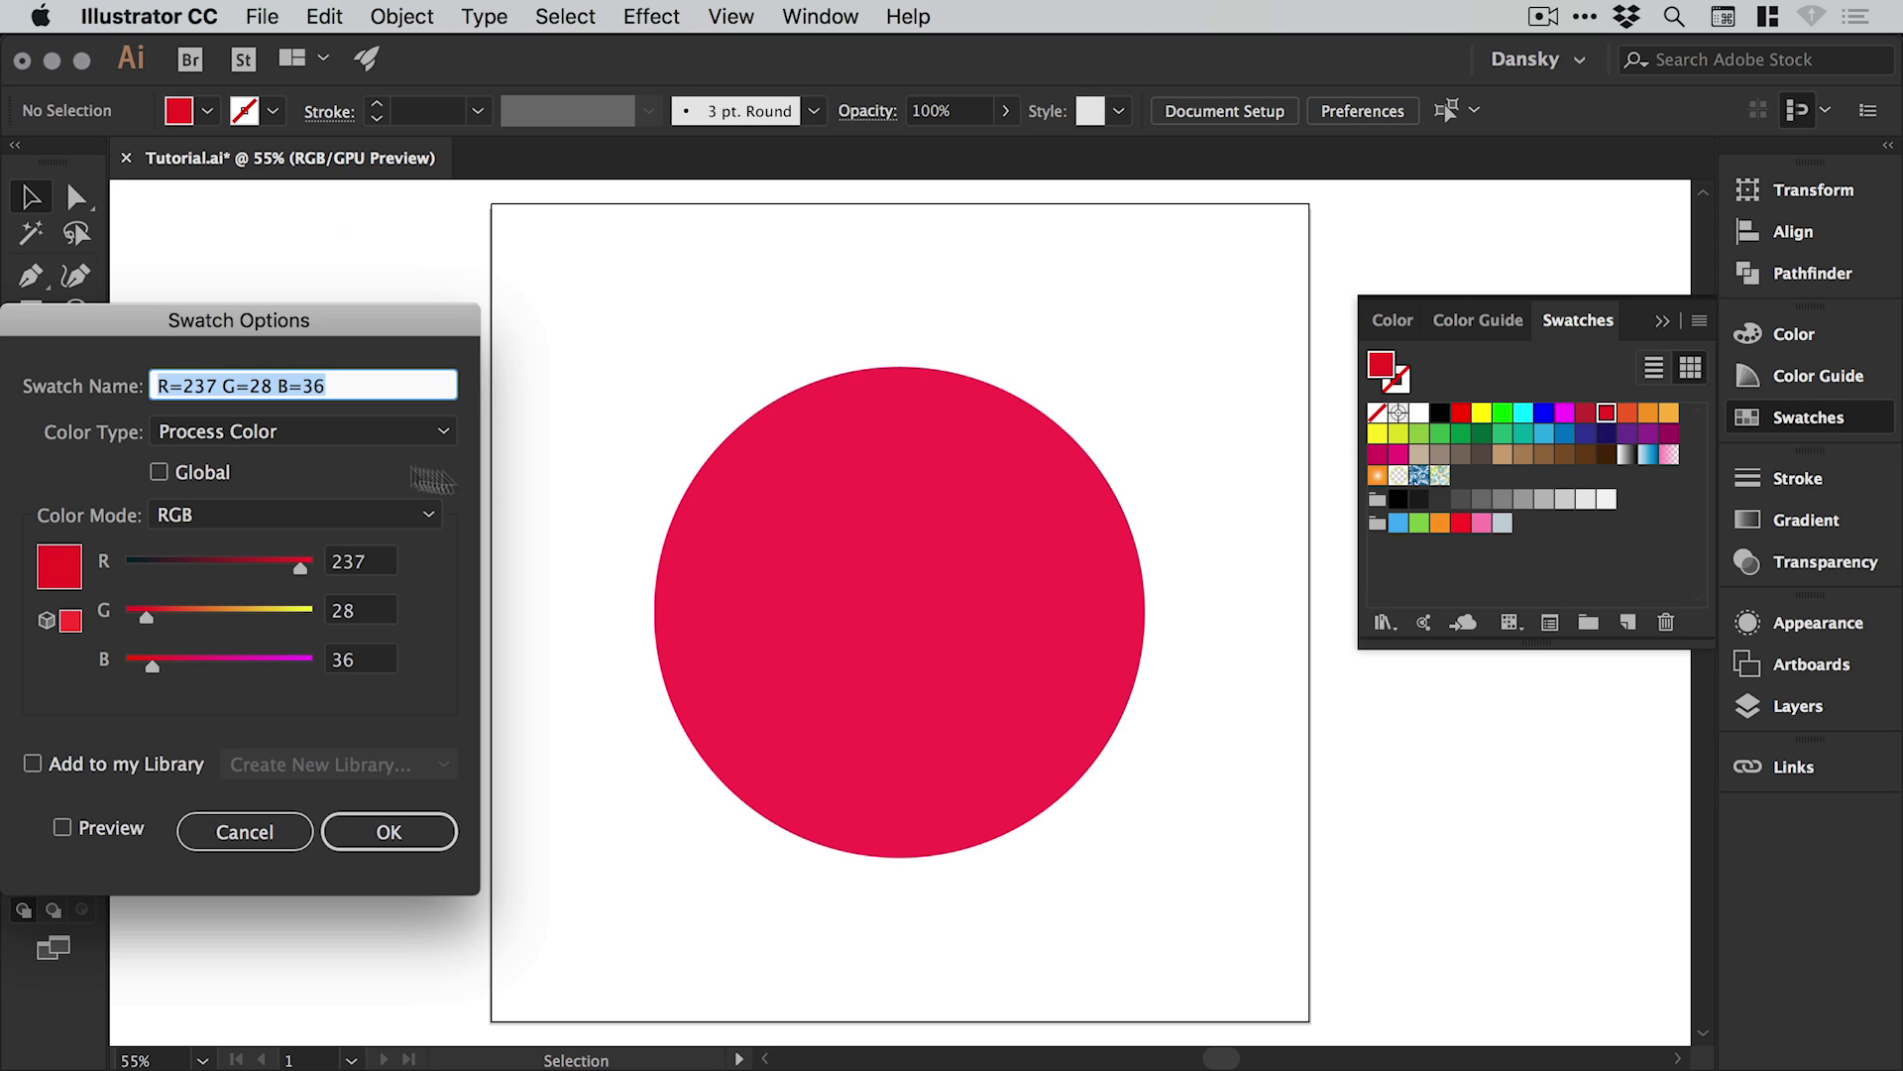
click(199, 471)
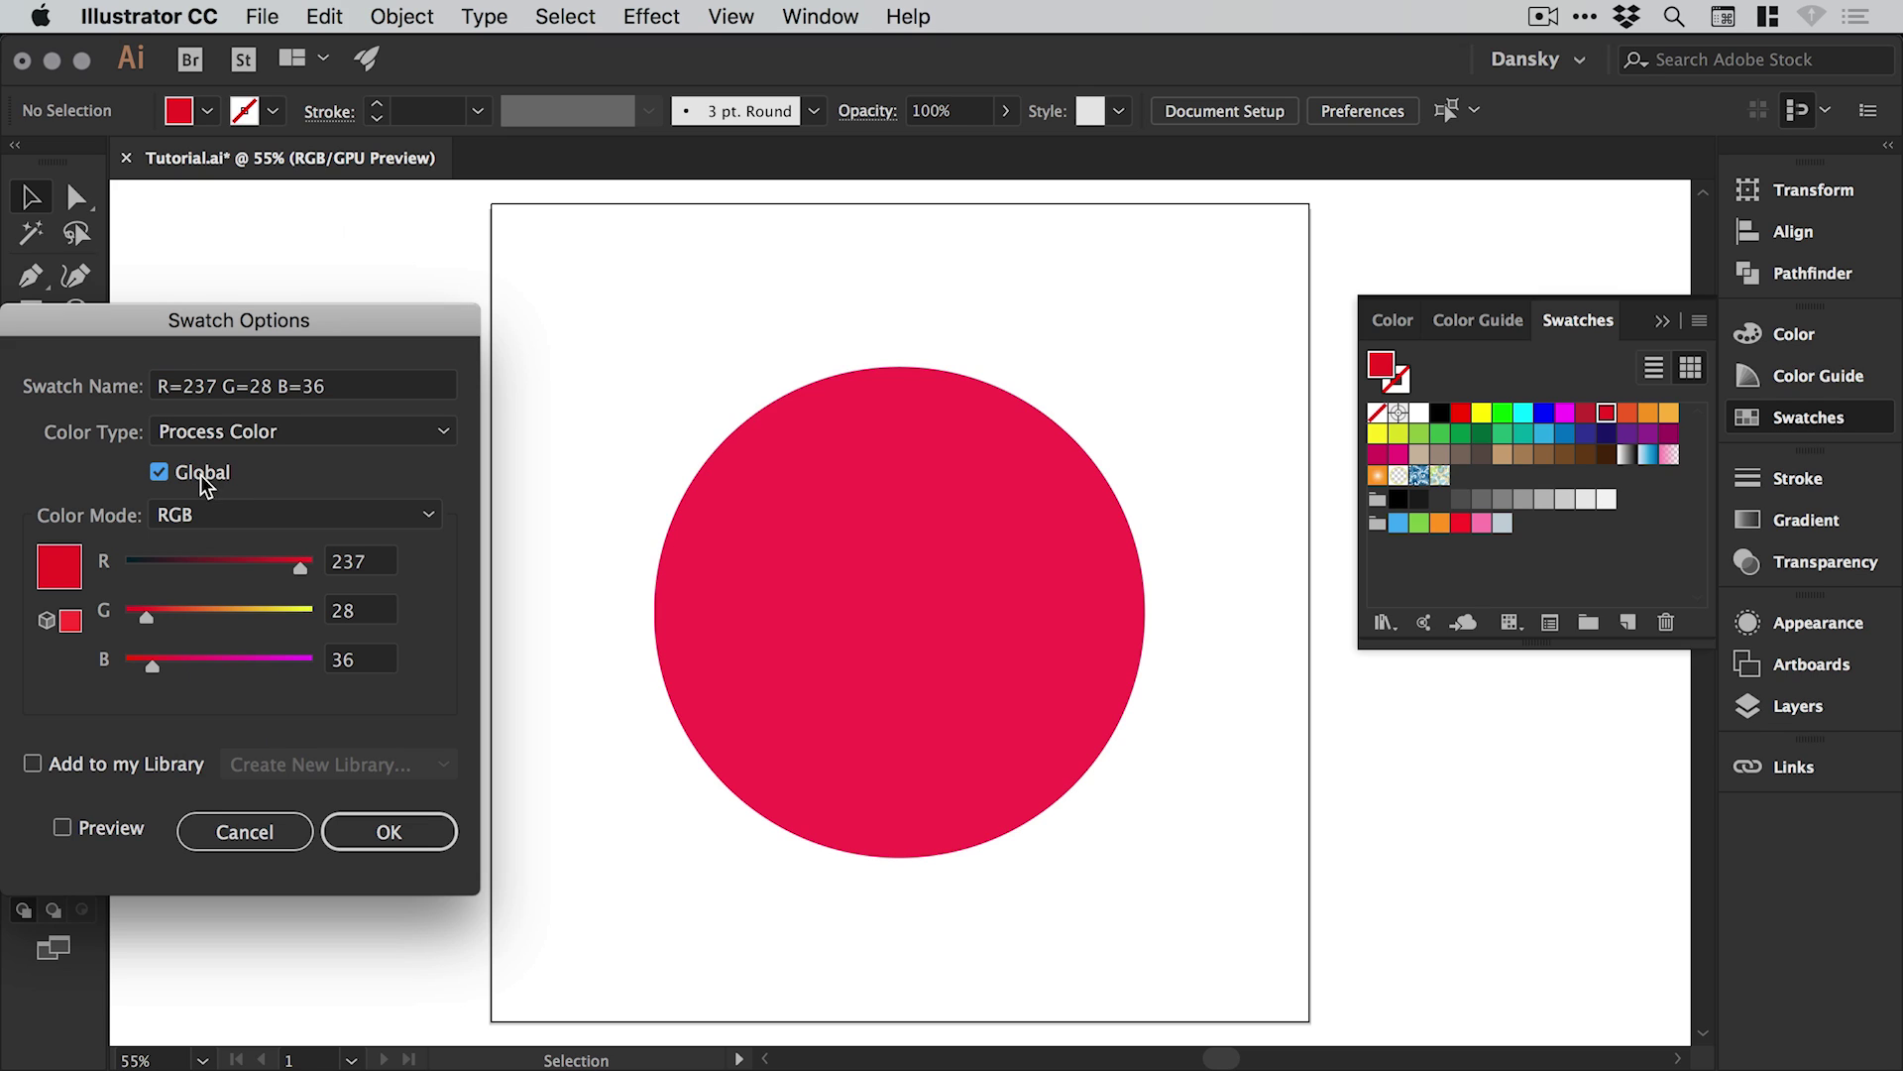
click(380, 832)
drag(344, 326, 484, 231)
click(515, 746)
click(533, 739)
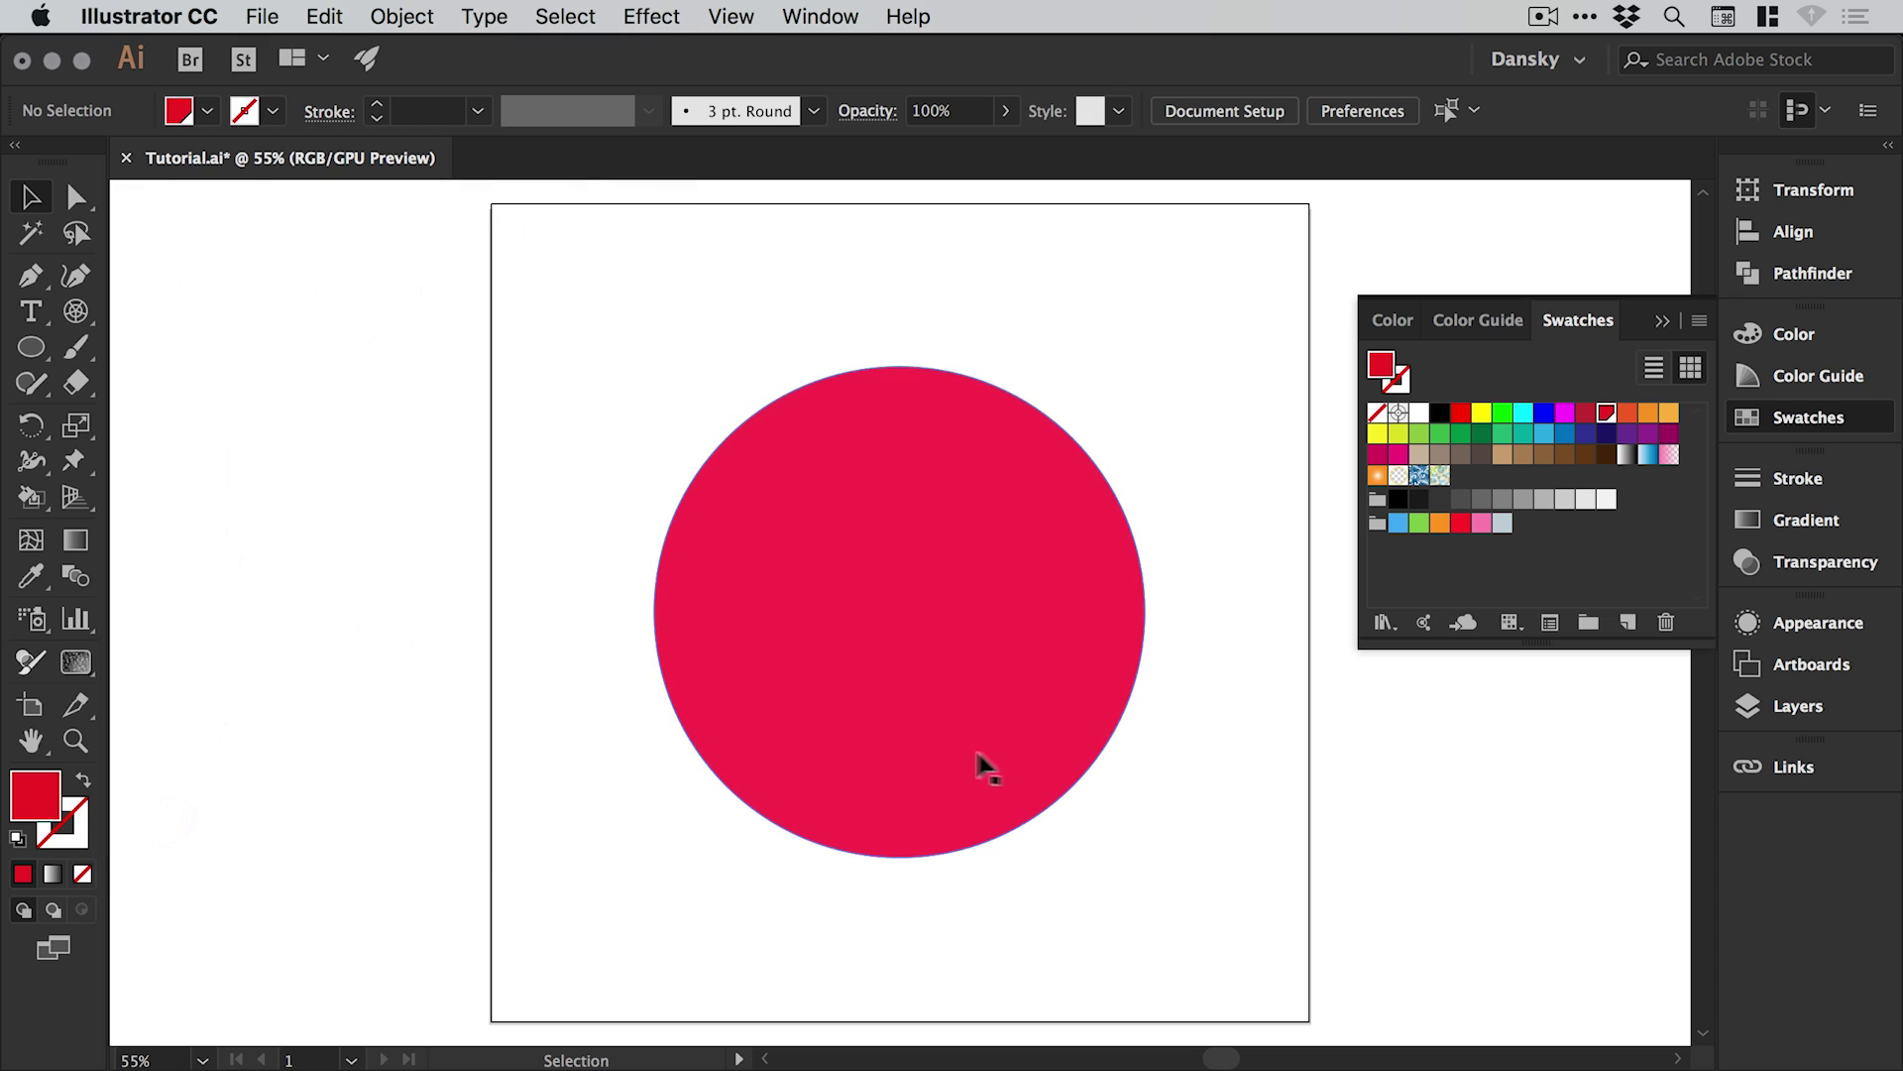
Make the light grey swatch global and move it up beside the red swatch
double_click(1606, 500)
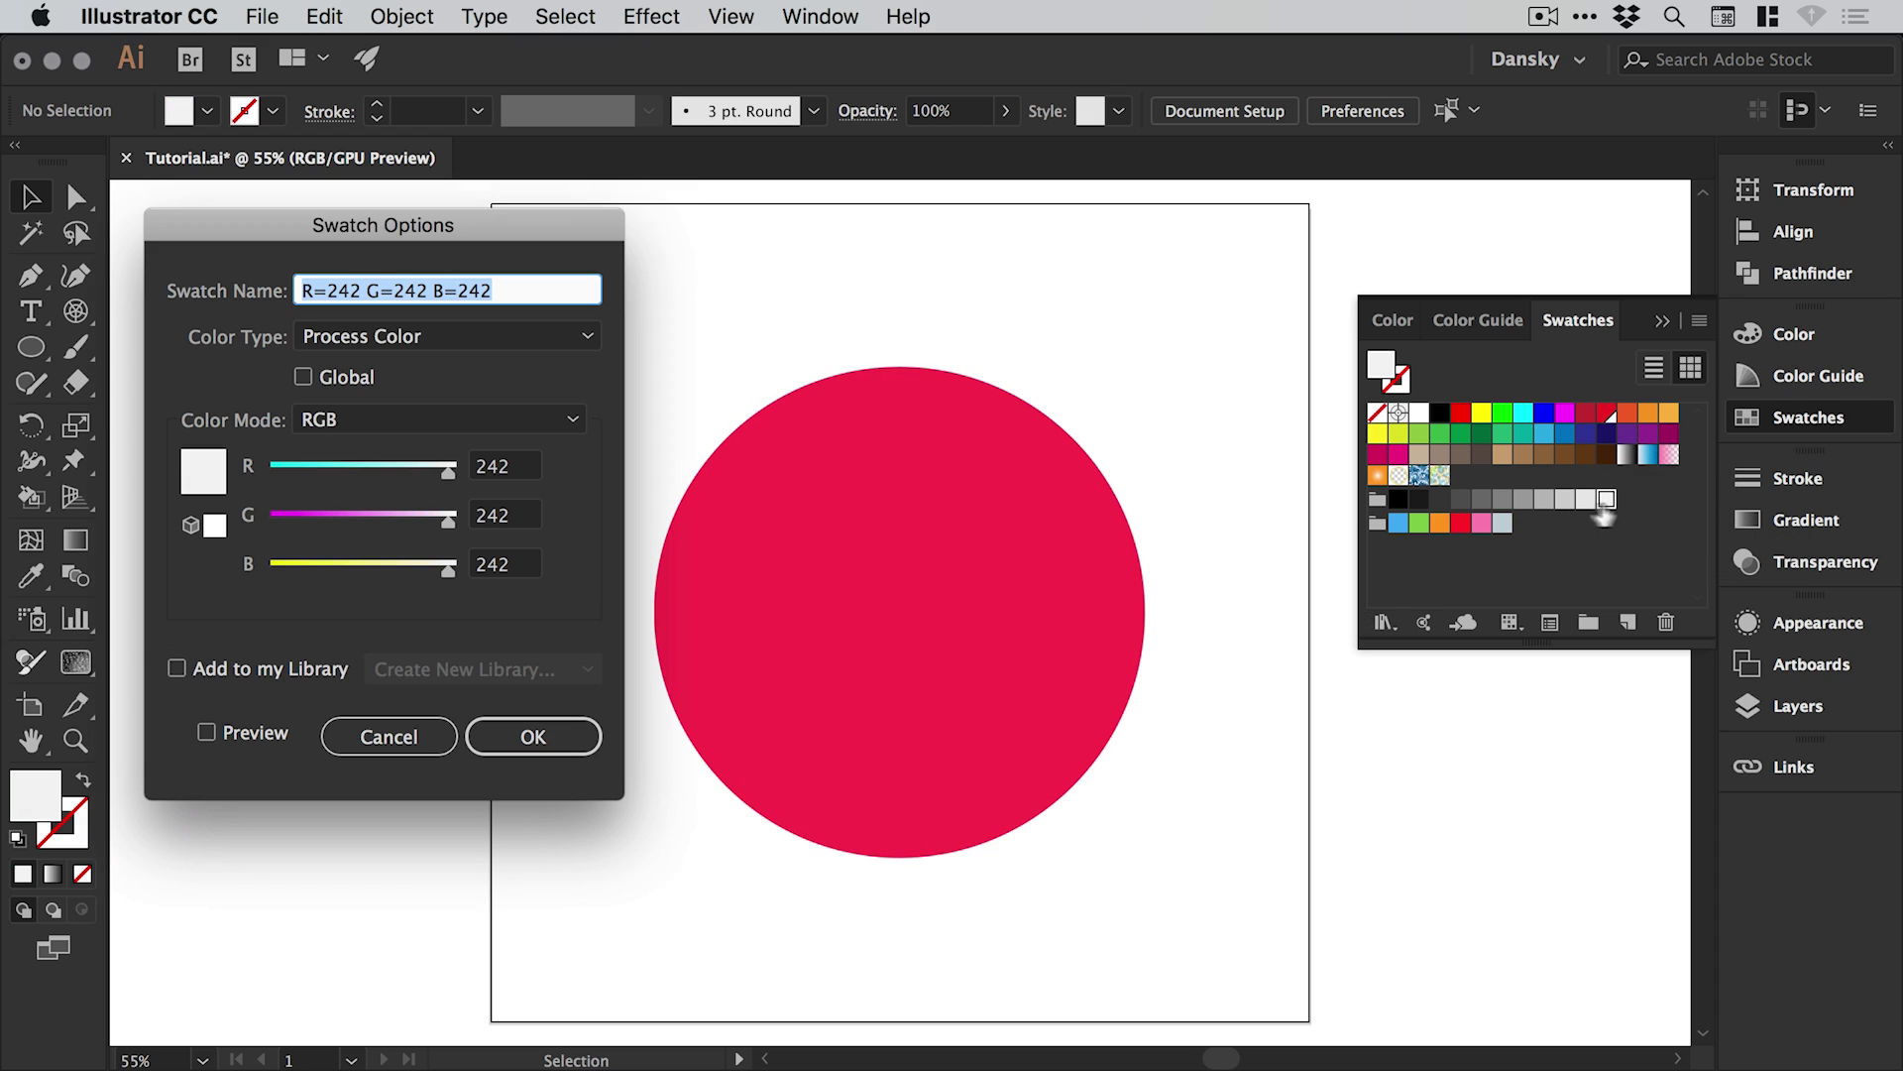
click(320, 378)
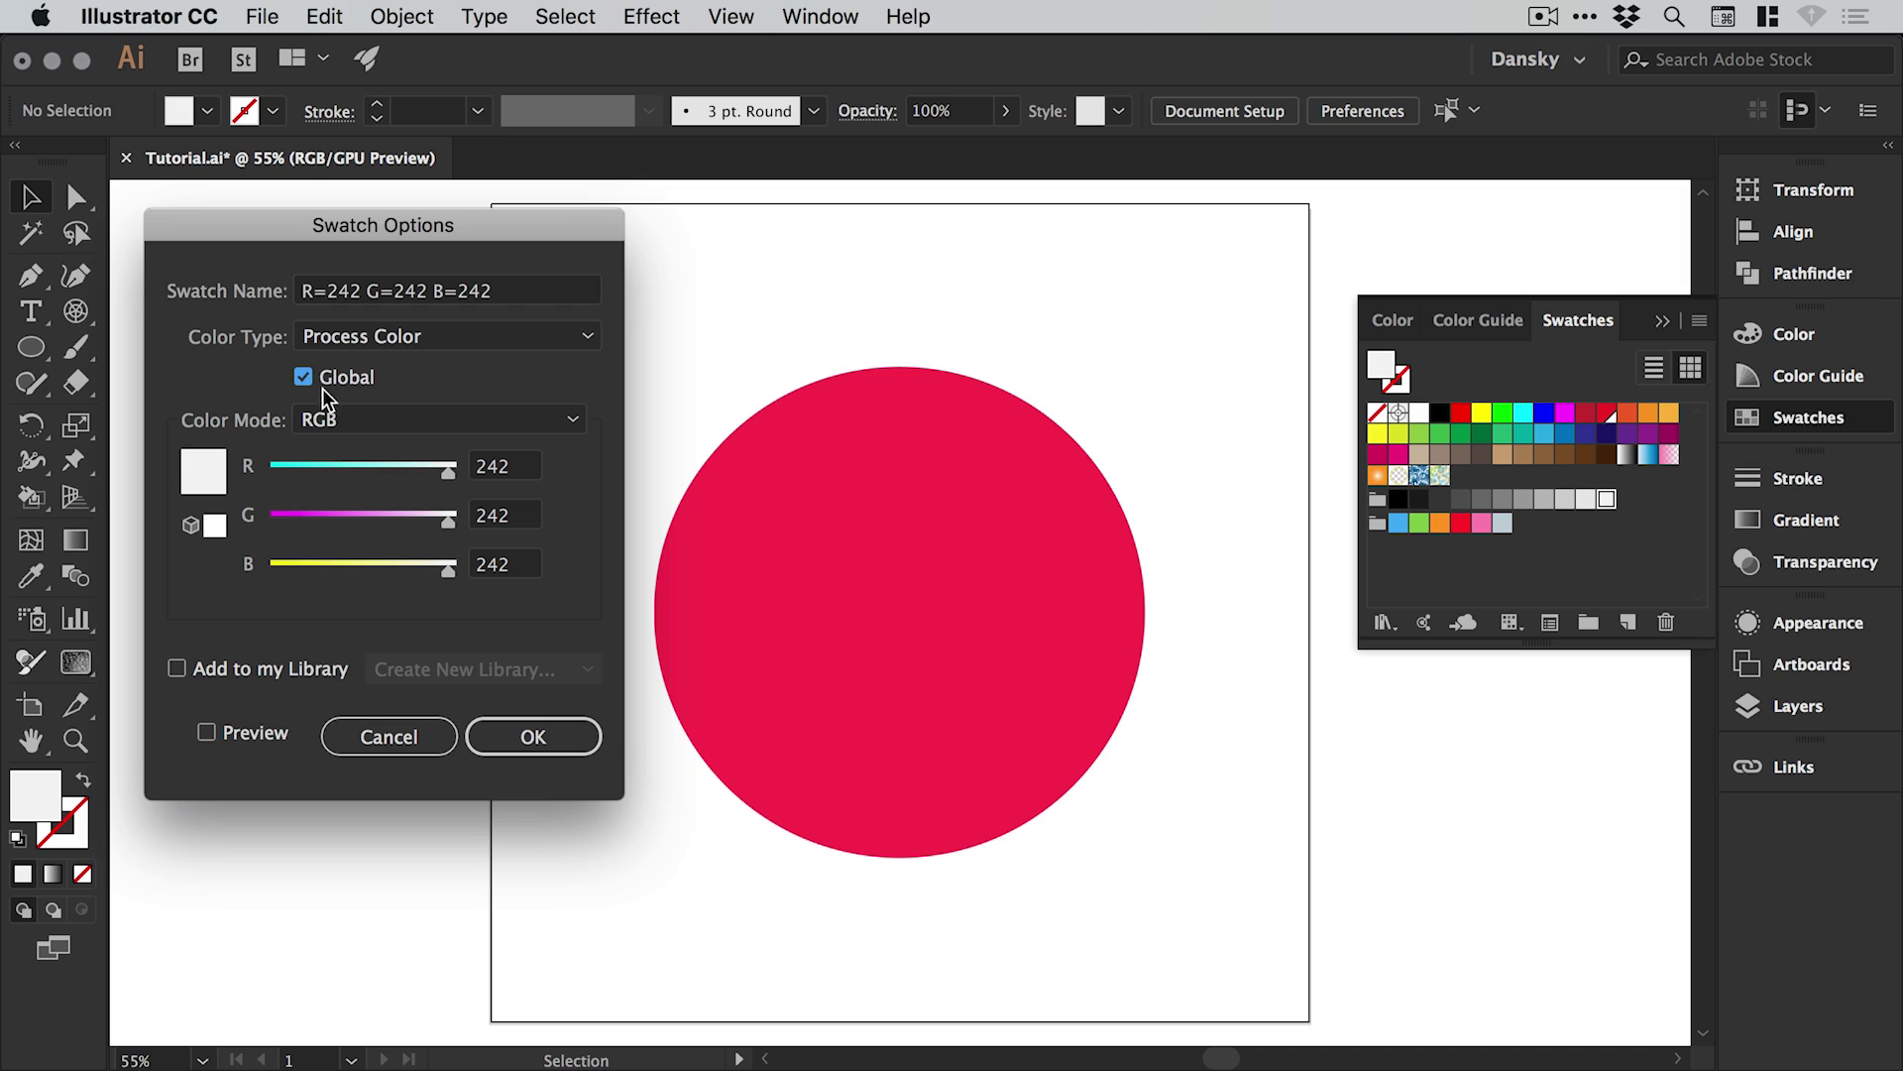
click(533, 736)
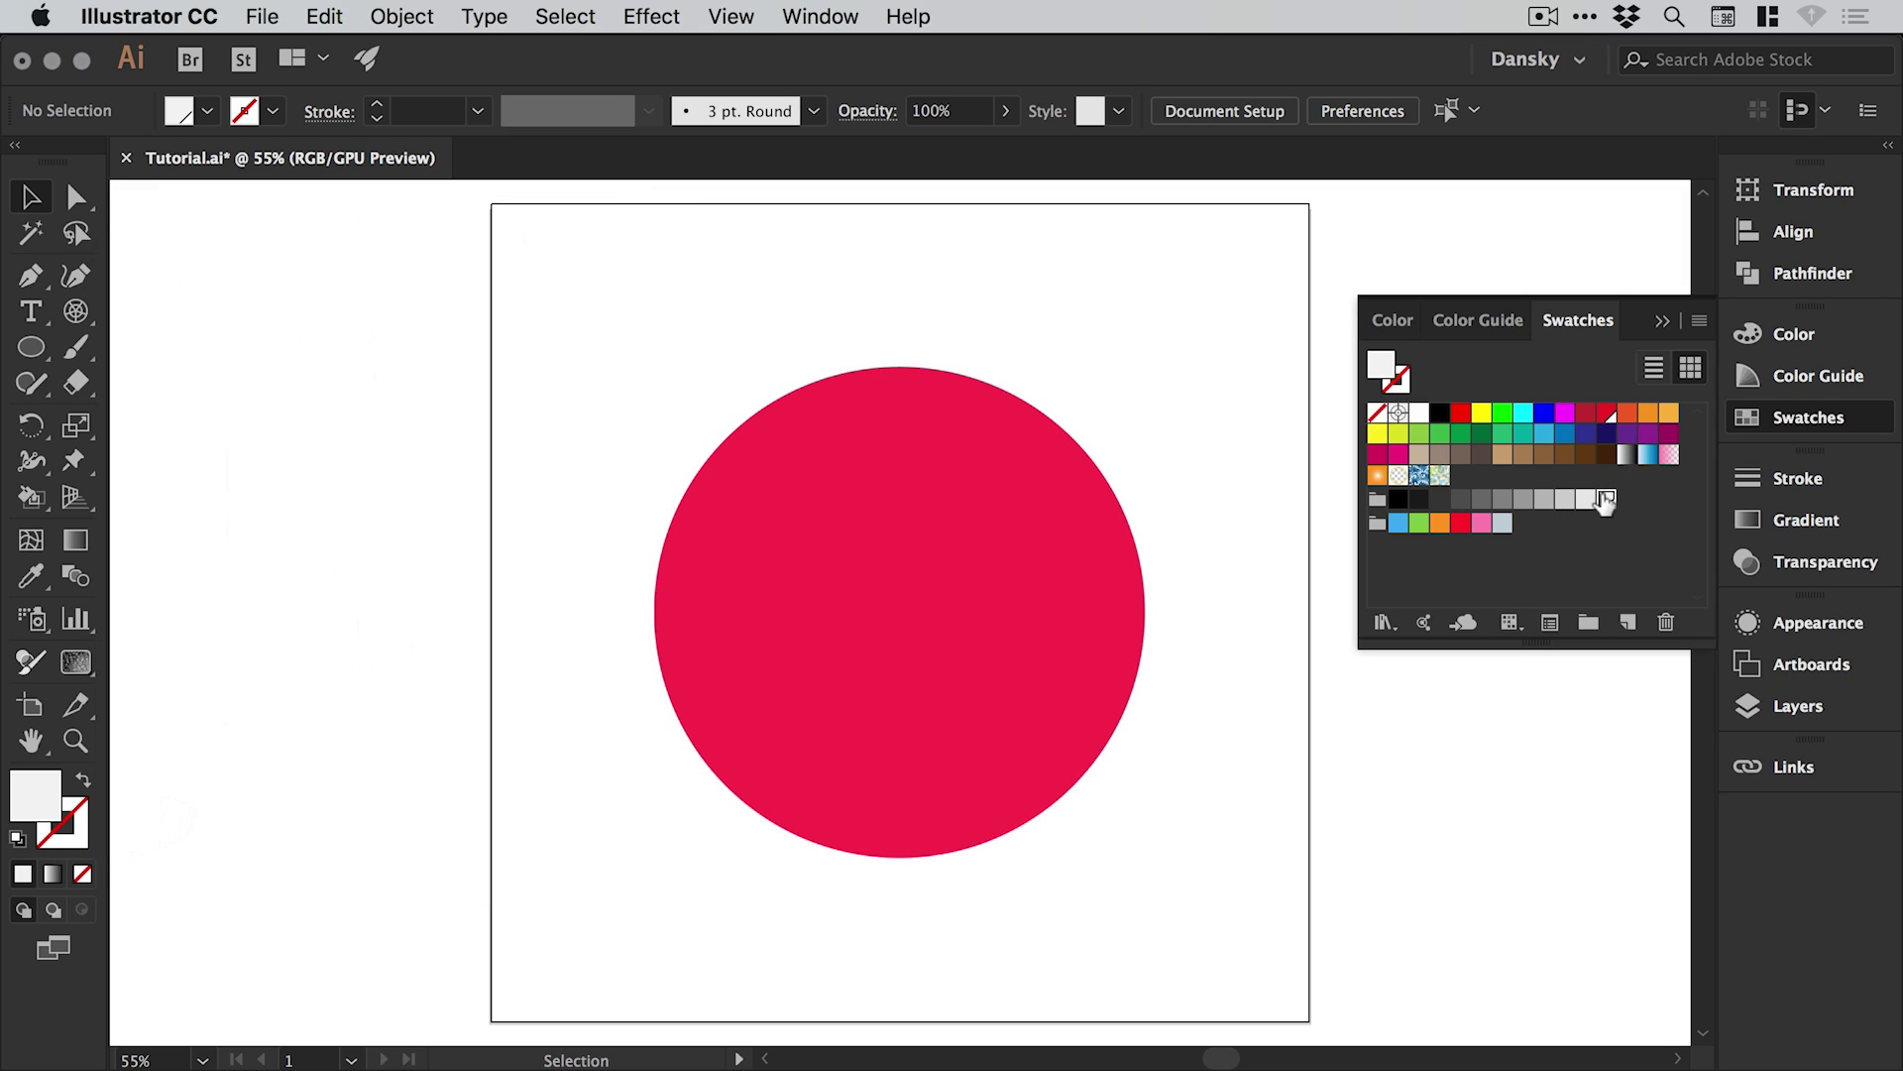
drag(1607, 504, 1616, 419)
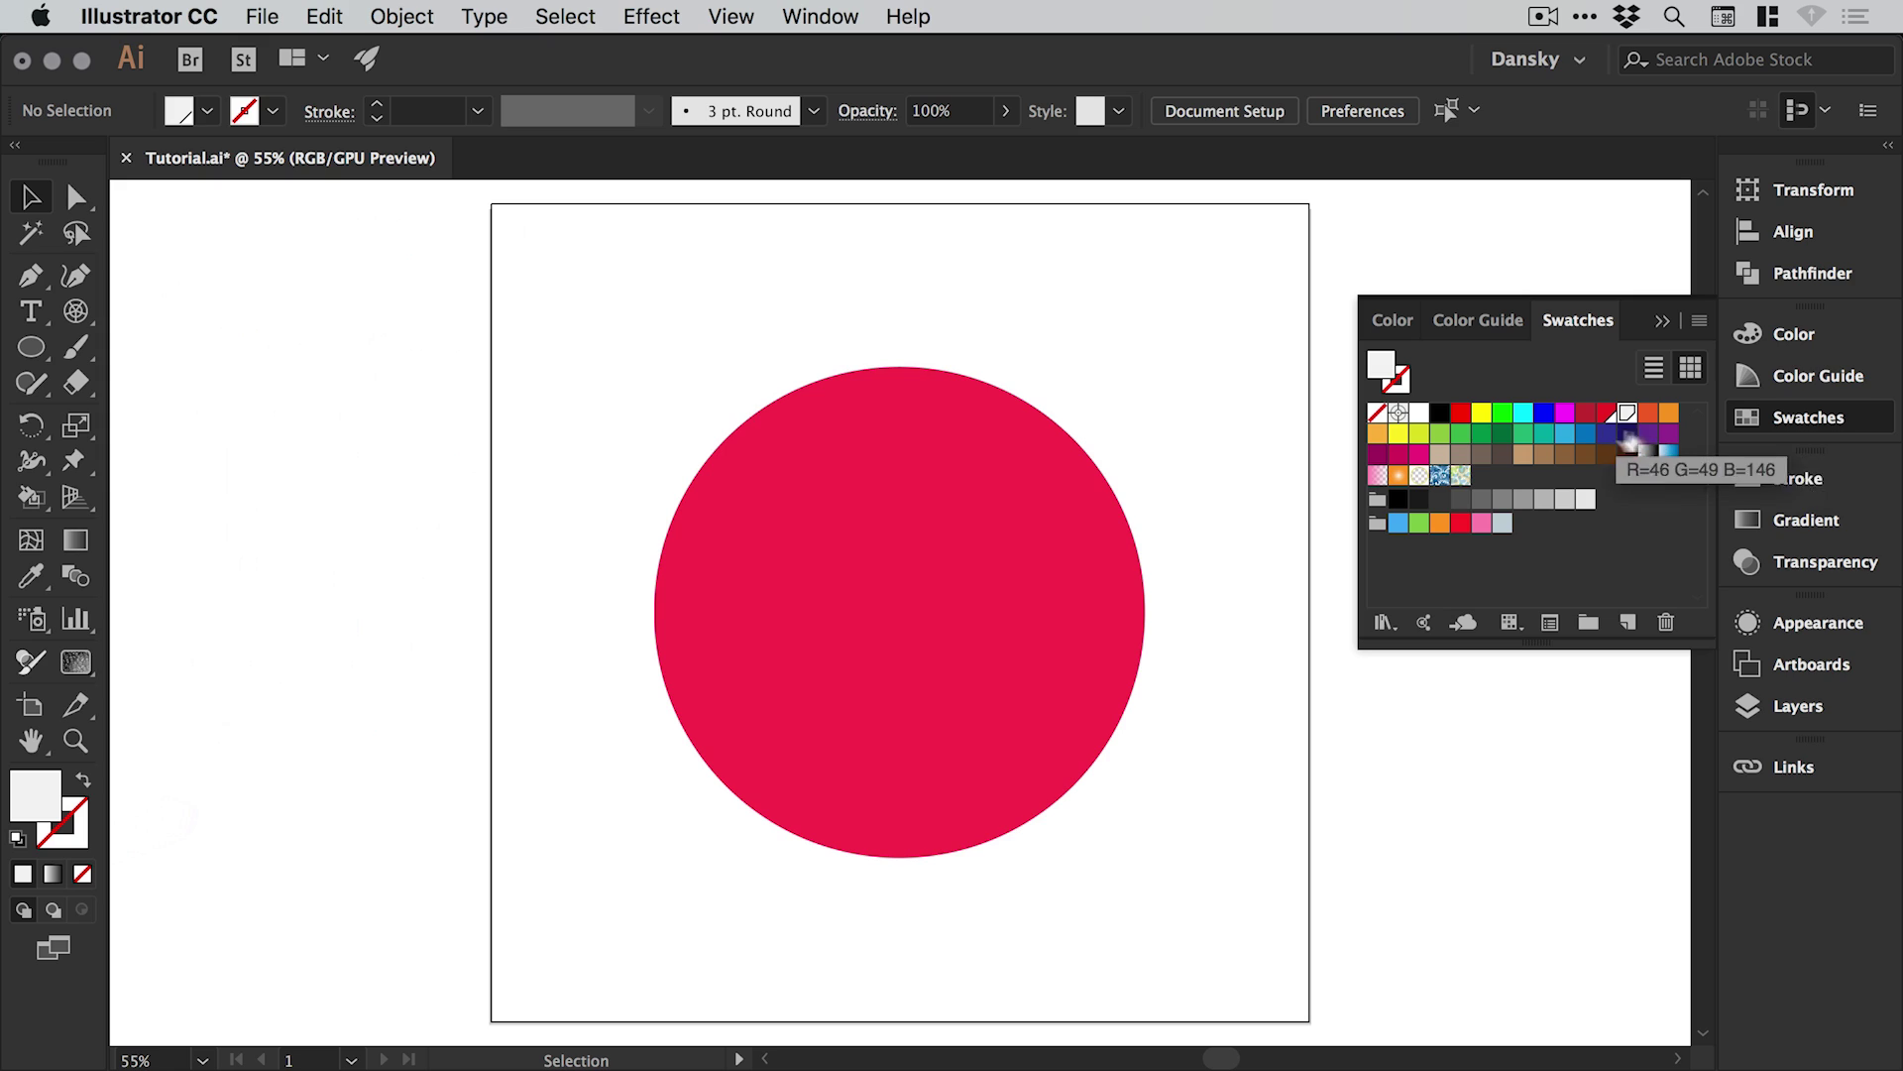
Paint alternate wedges of the circle red with the Live Paint Bucket
click(750, 537)
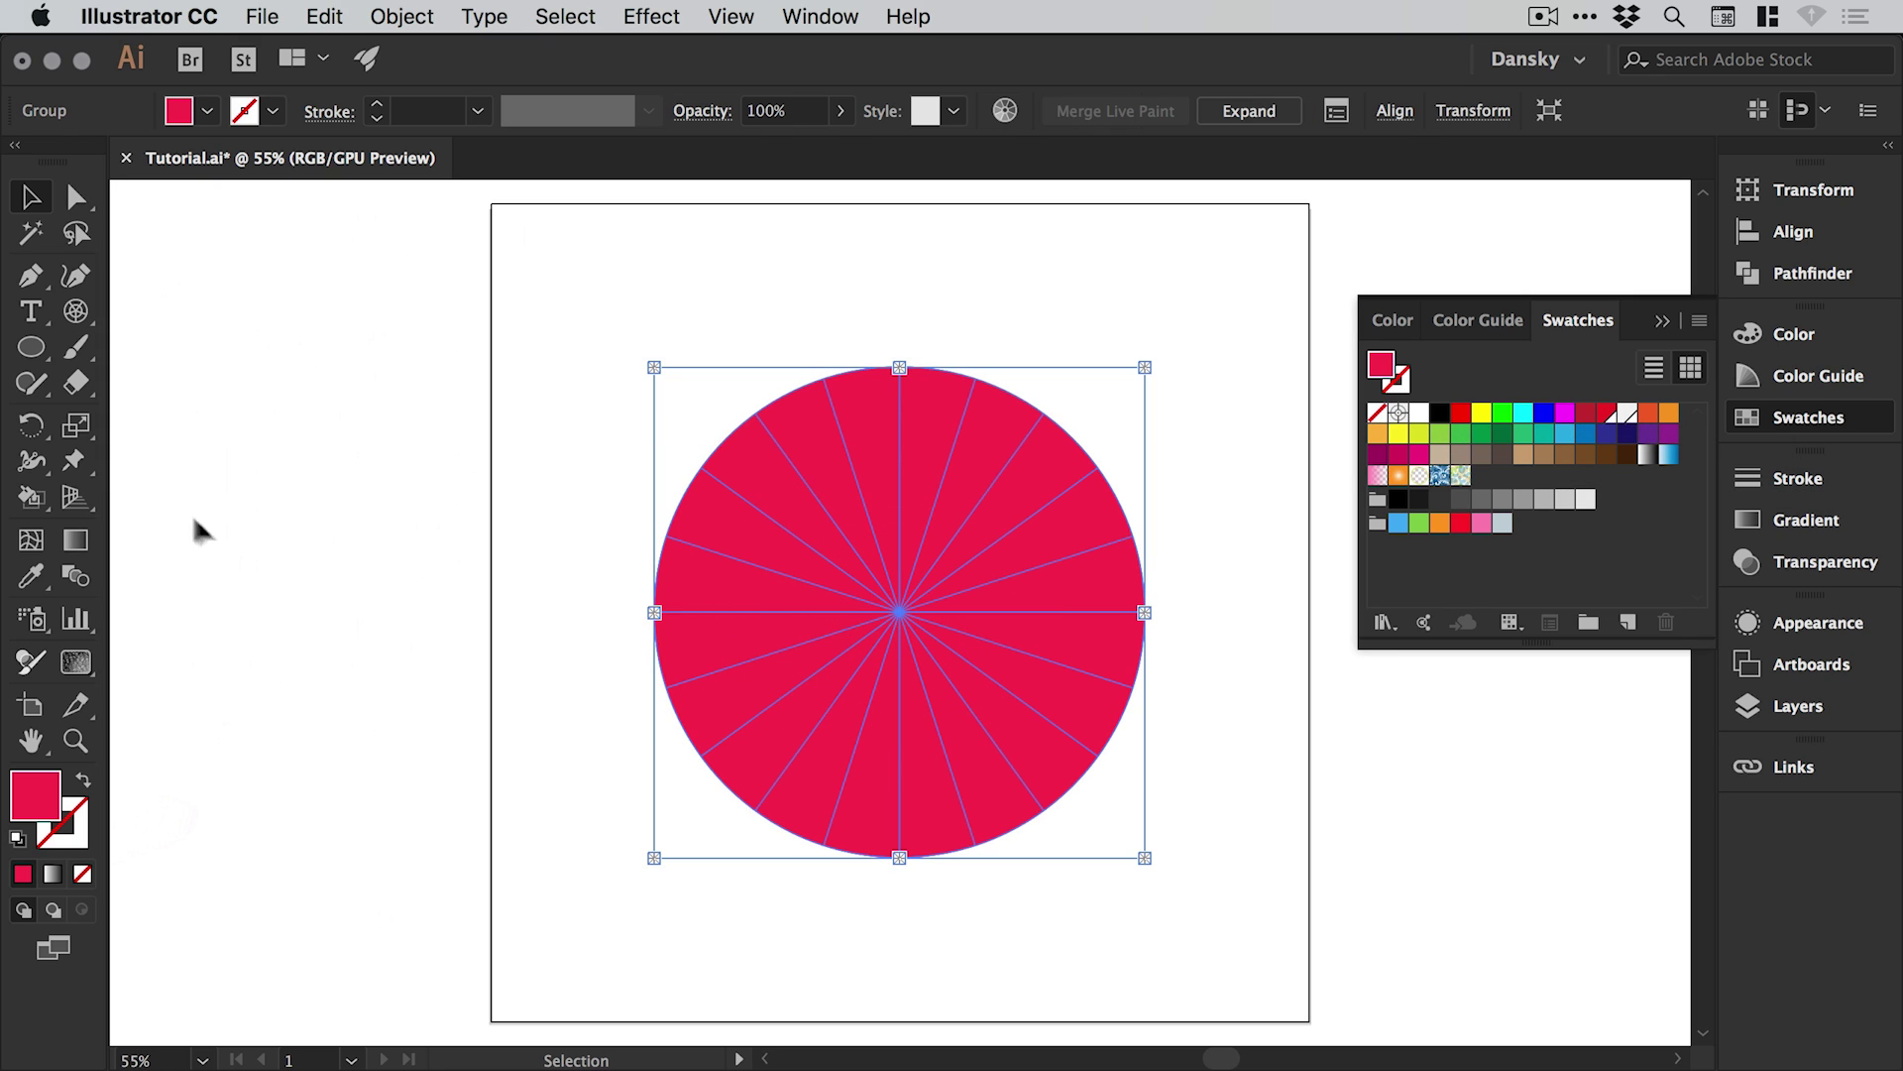
click(31, 499)
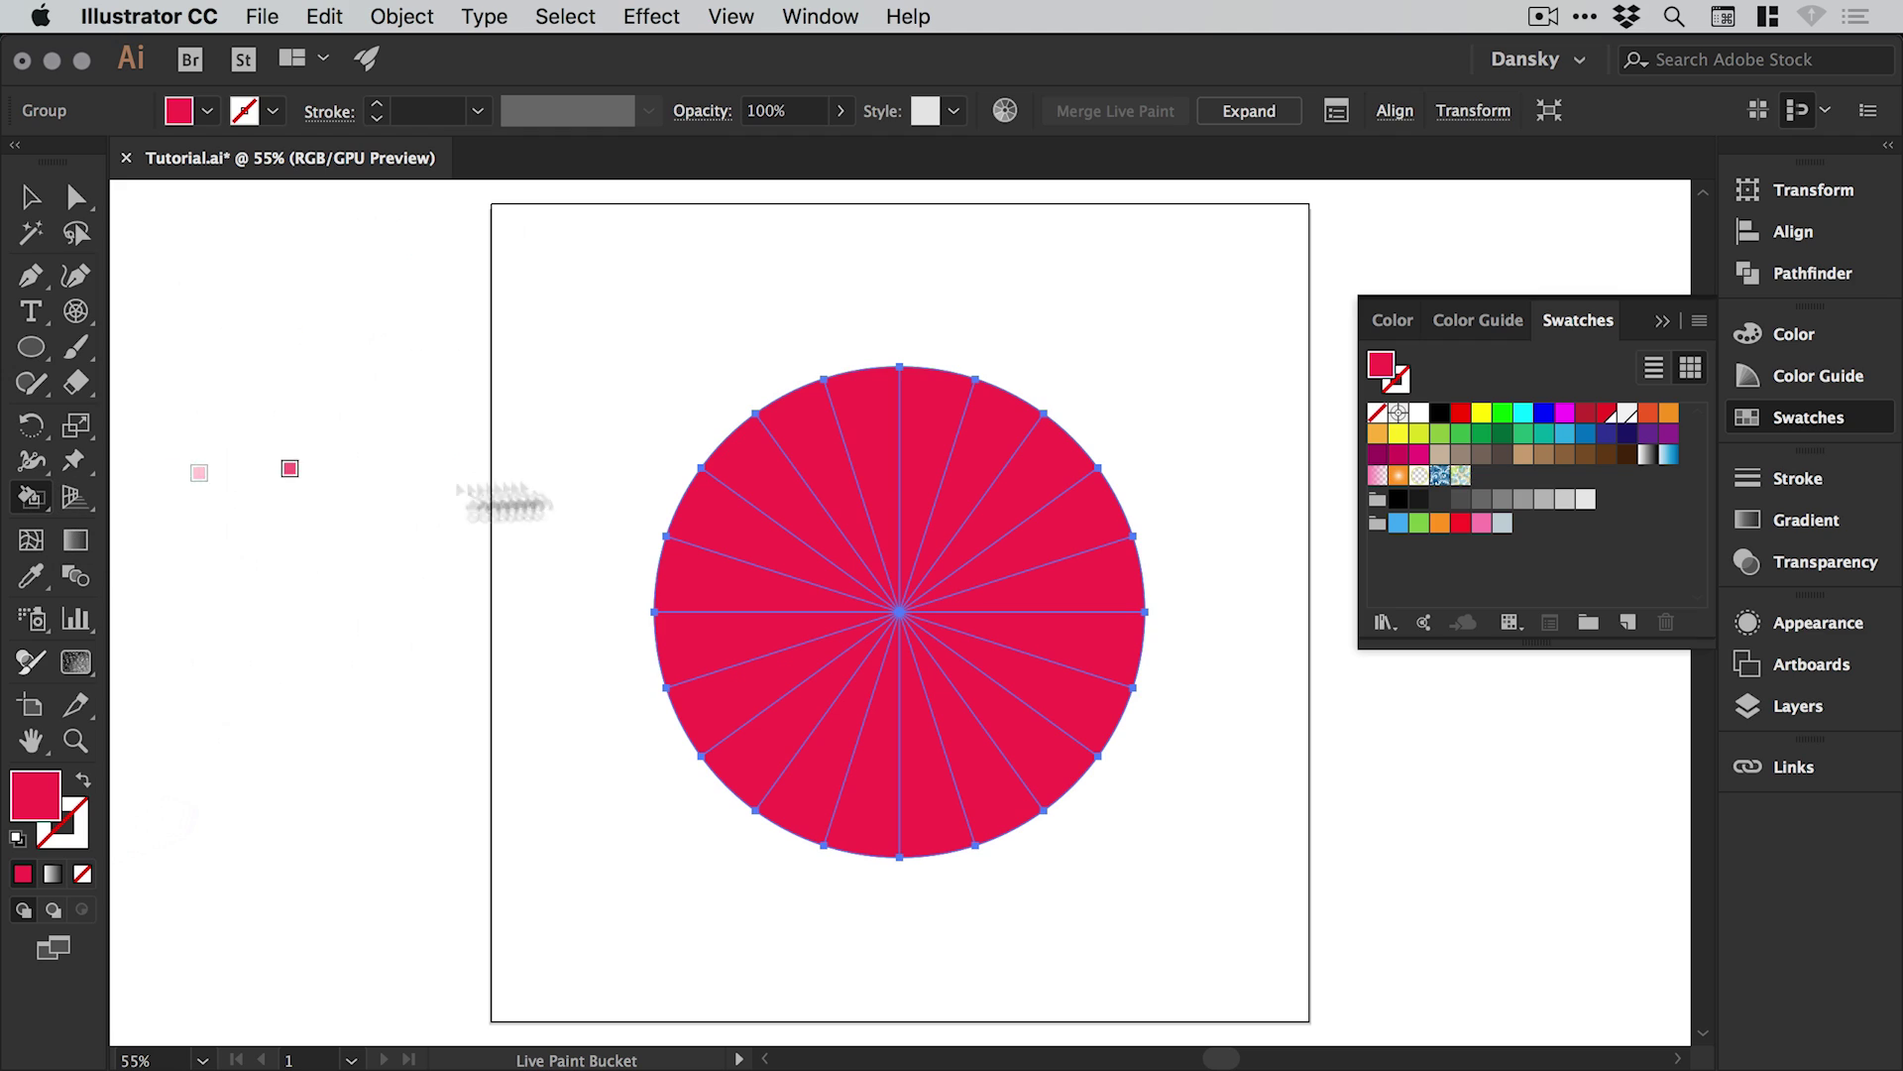
click(1607, 416)
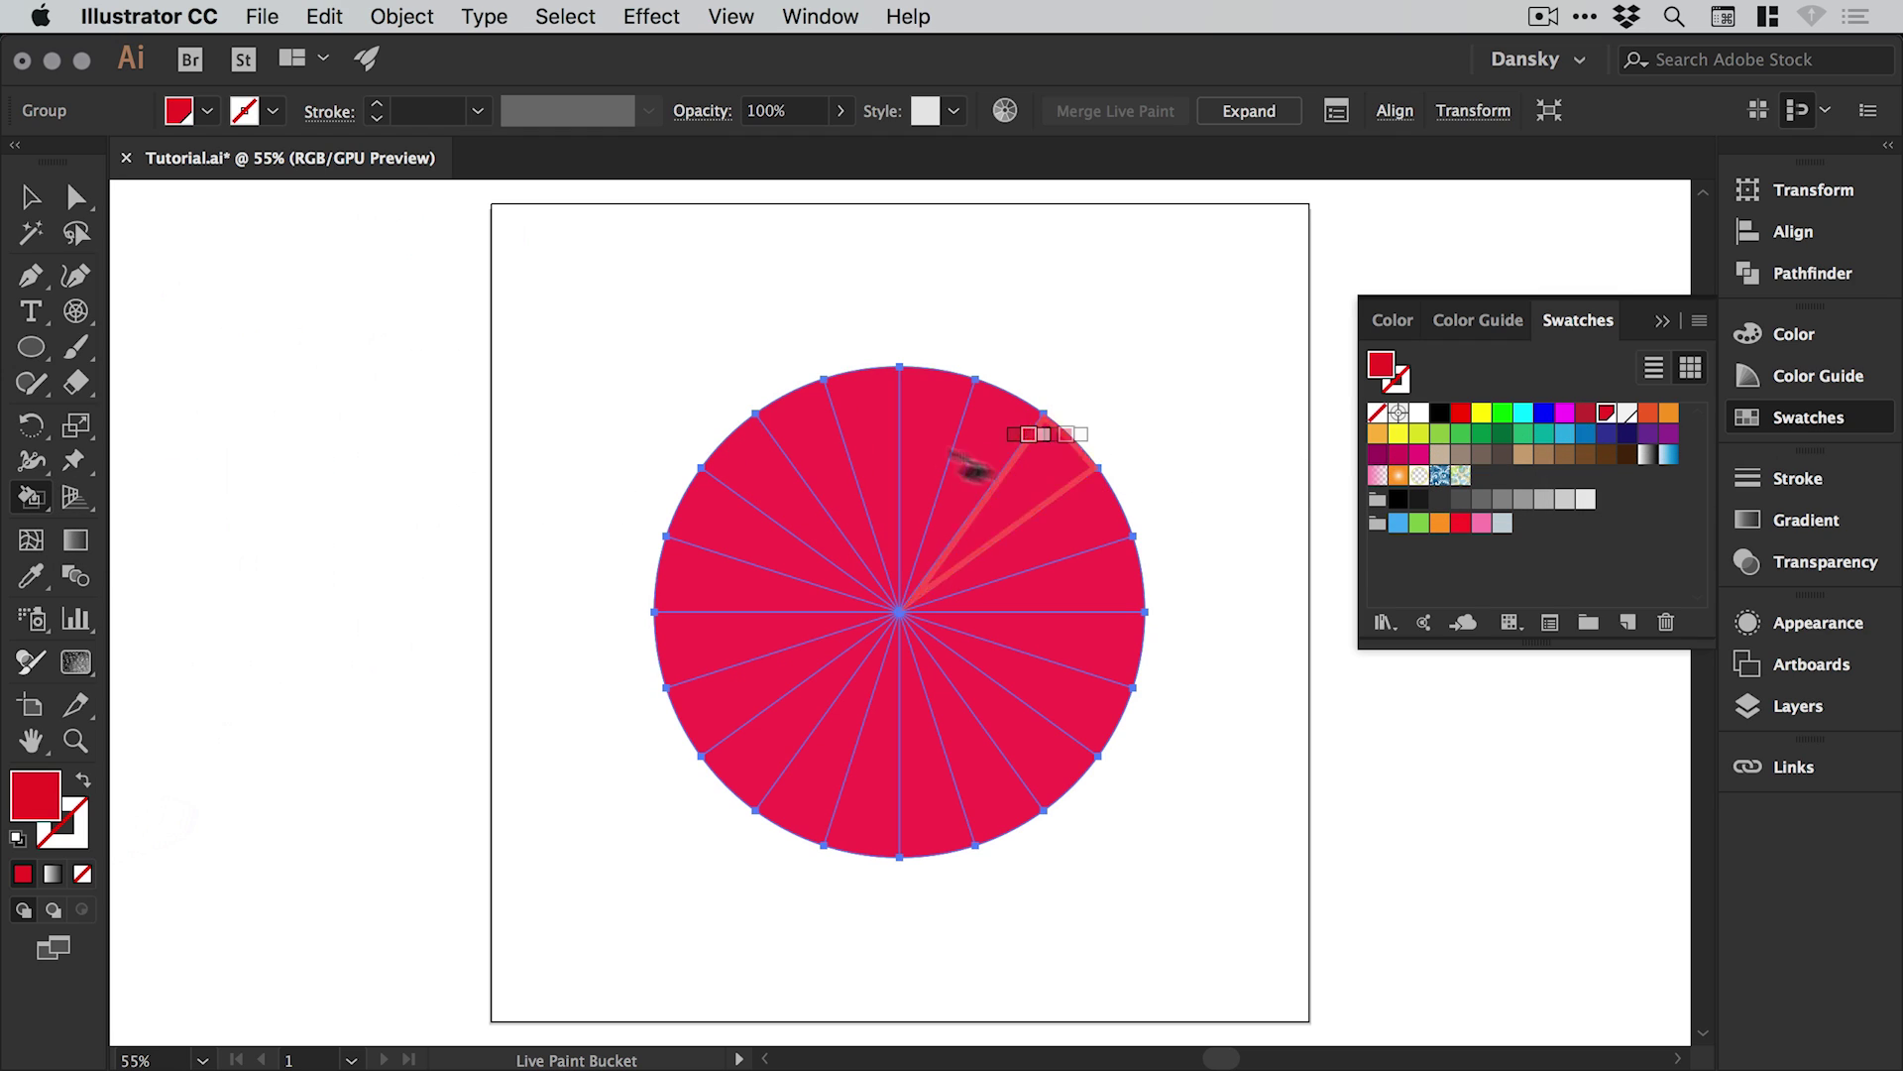
click(880, 422)
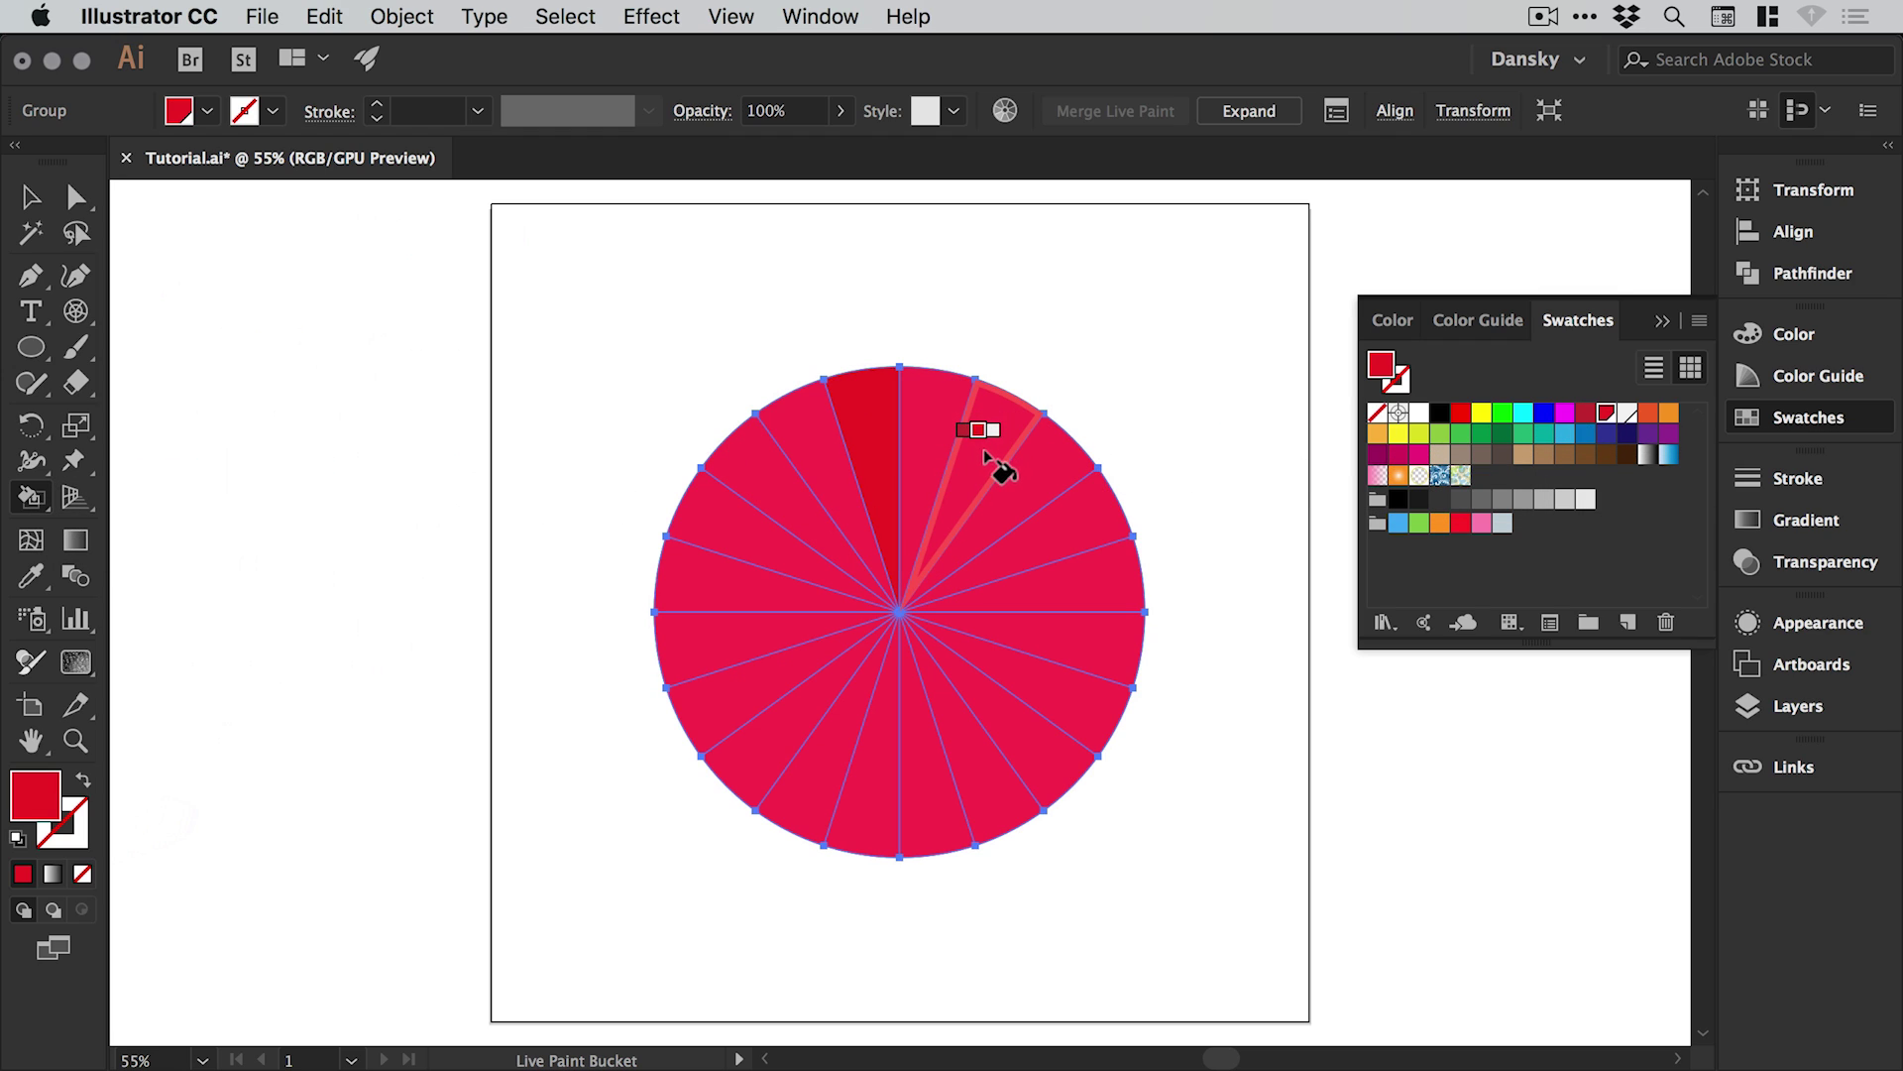
click(995, 451)
click(1085, 533)
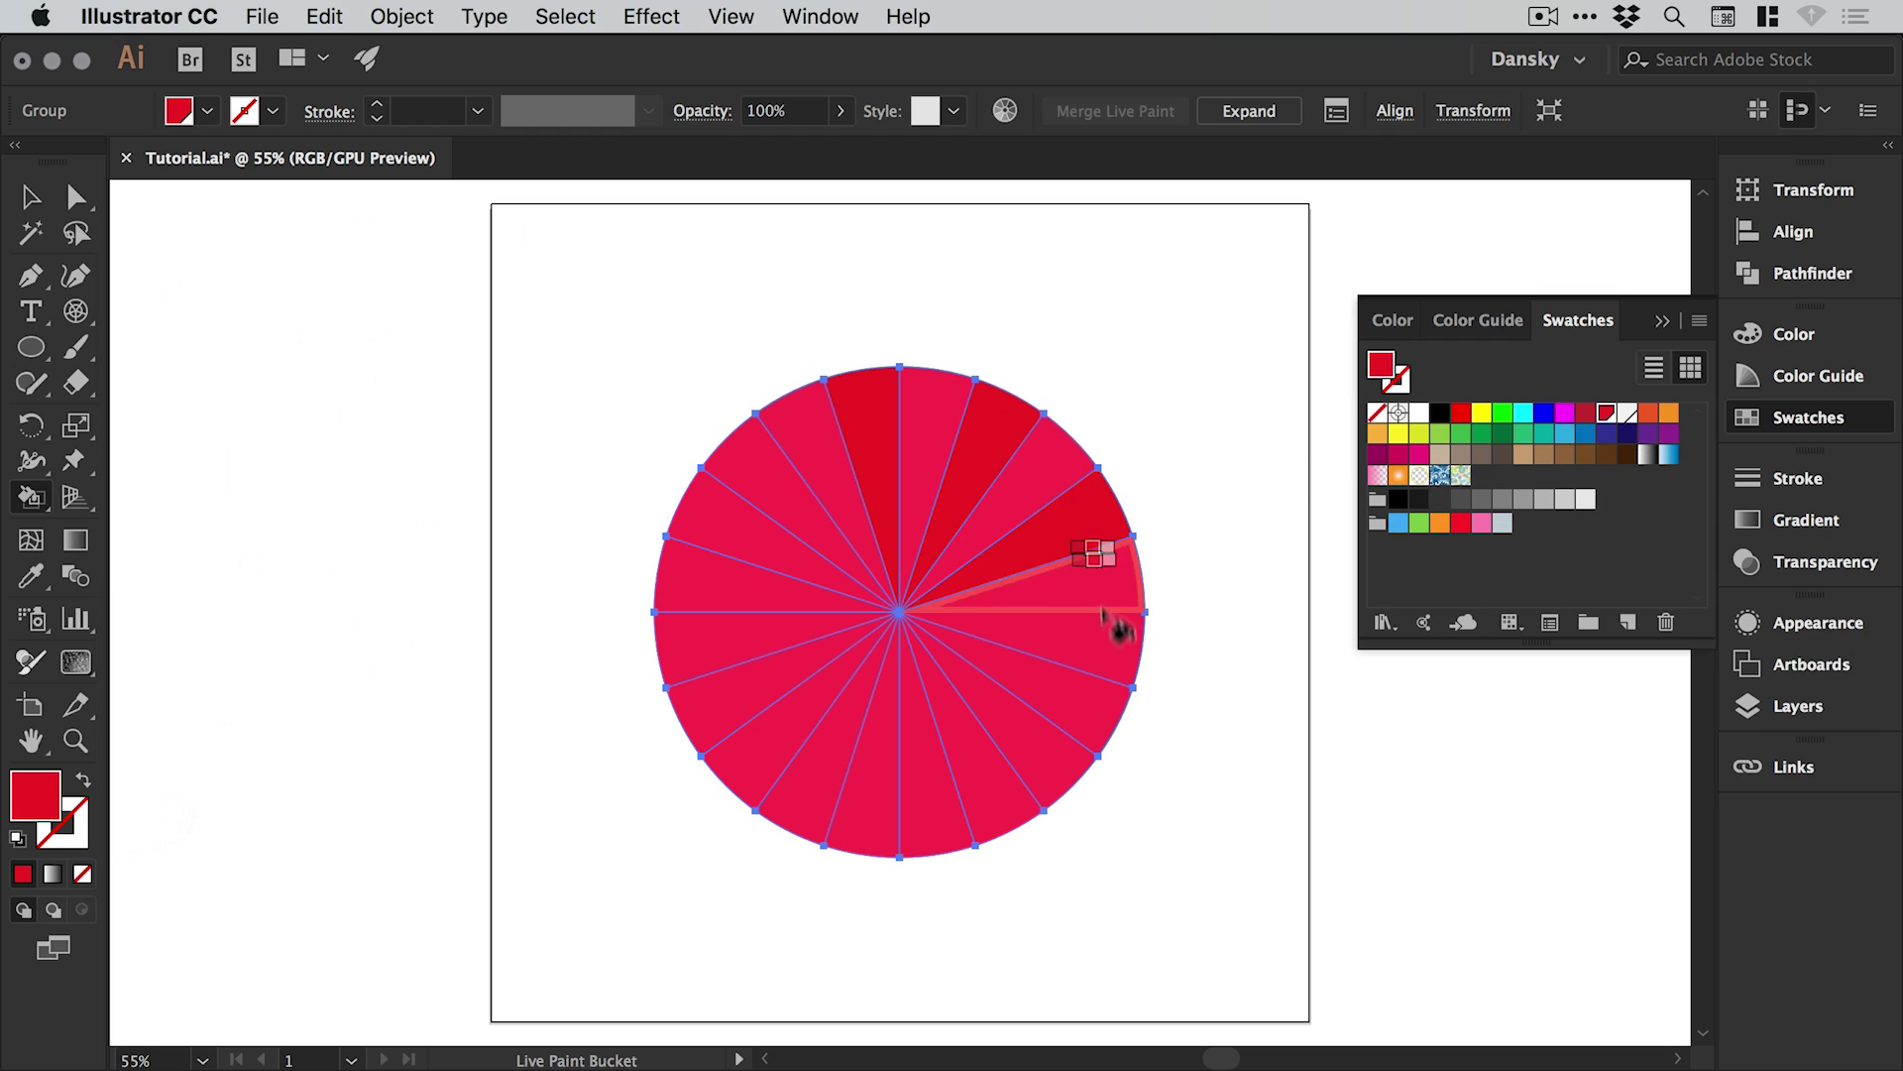
click(1108, 658)
click(1026, 766)
click(924, 789)
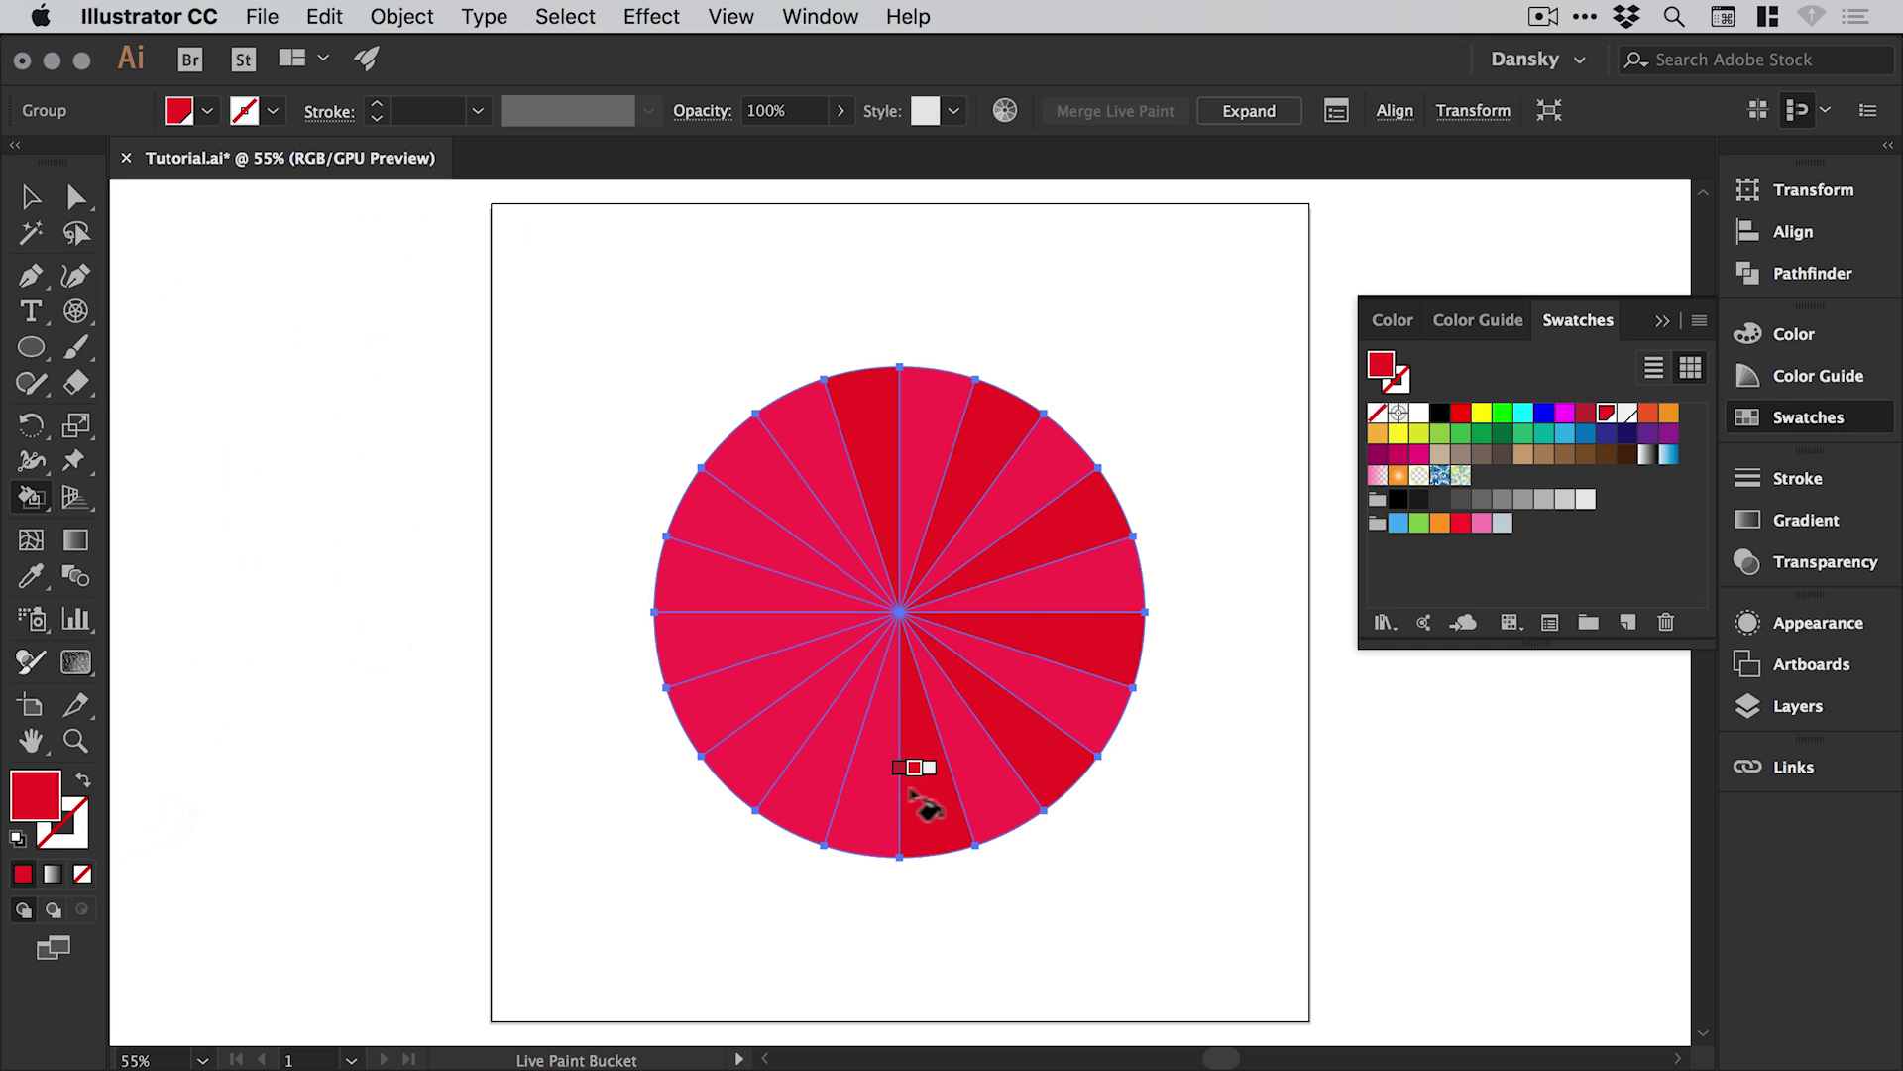
click(816, 799)
click(719, 699)
click(712, 580)
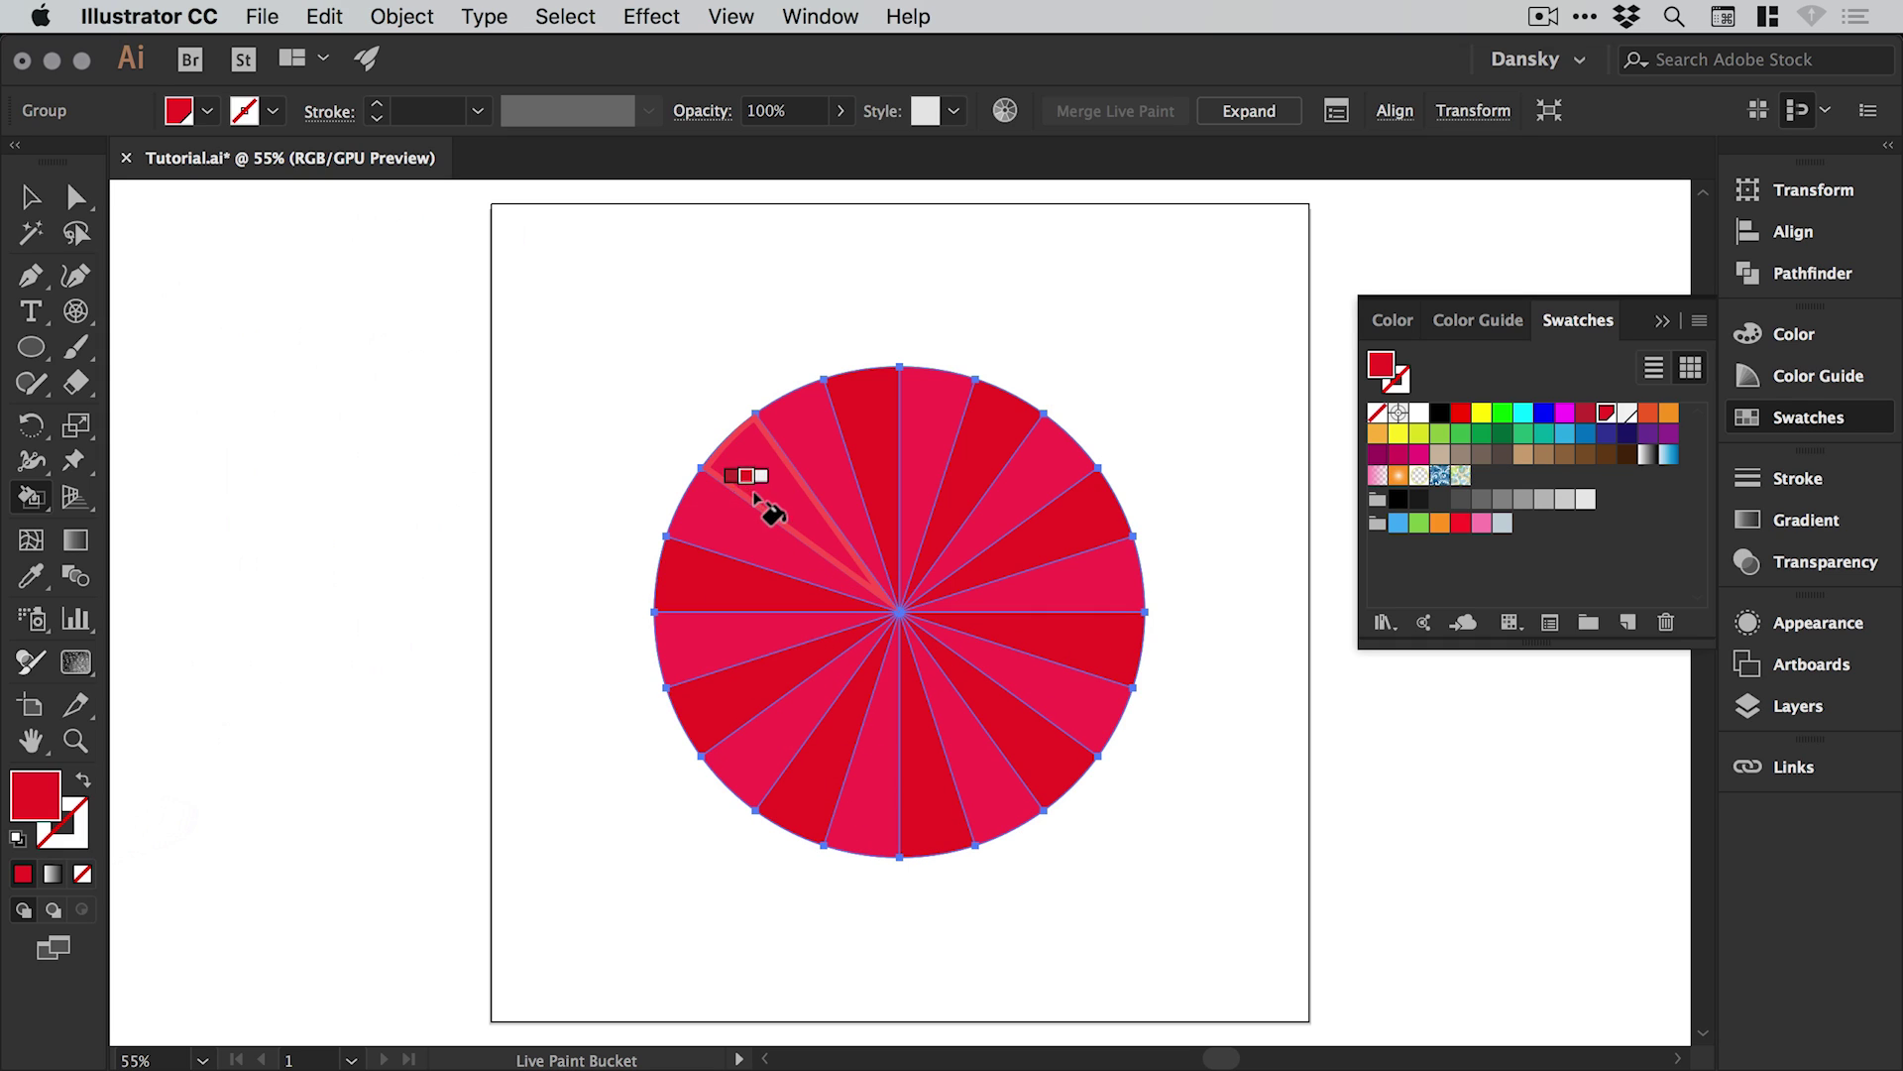
click(771, 506)
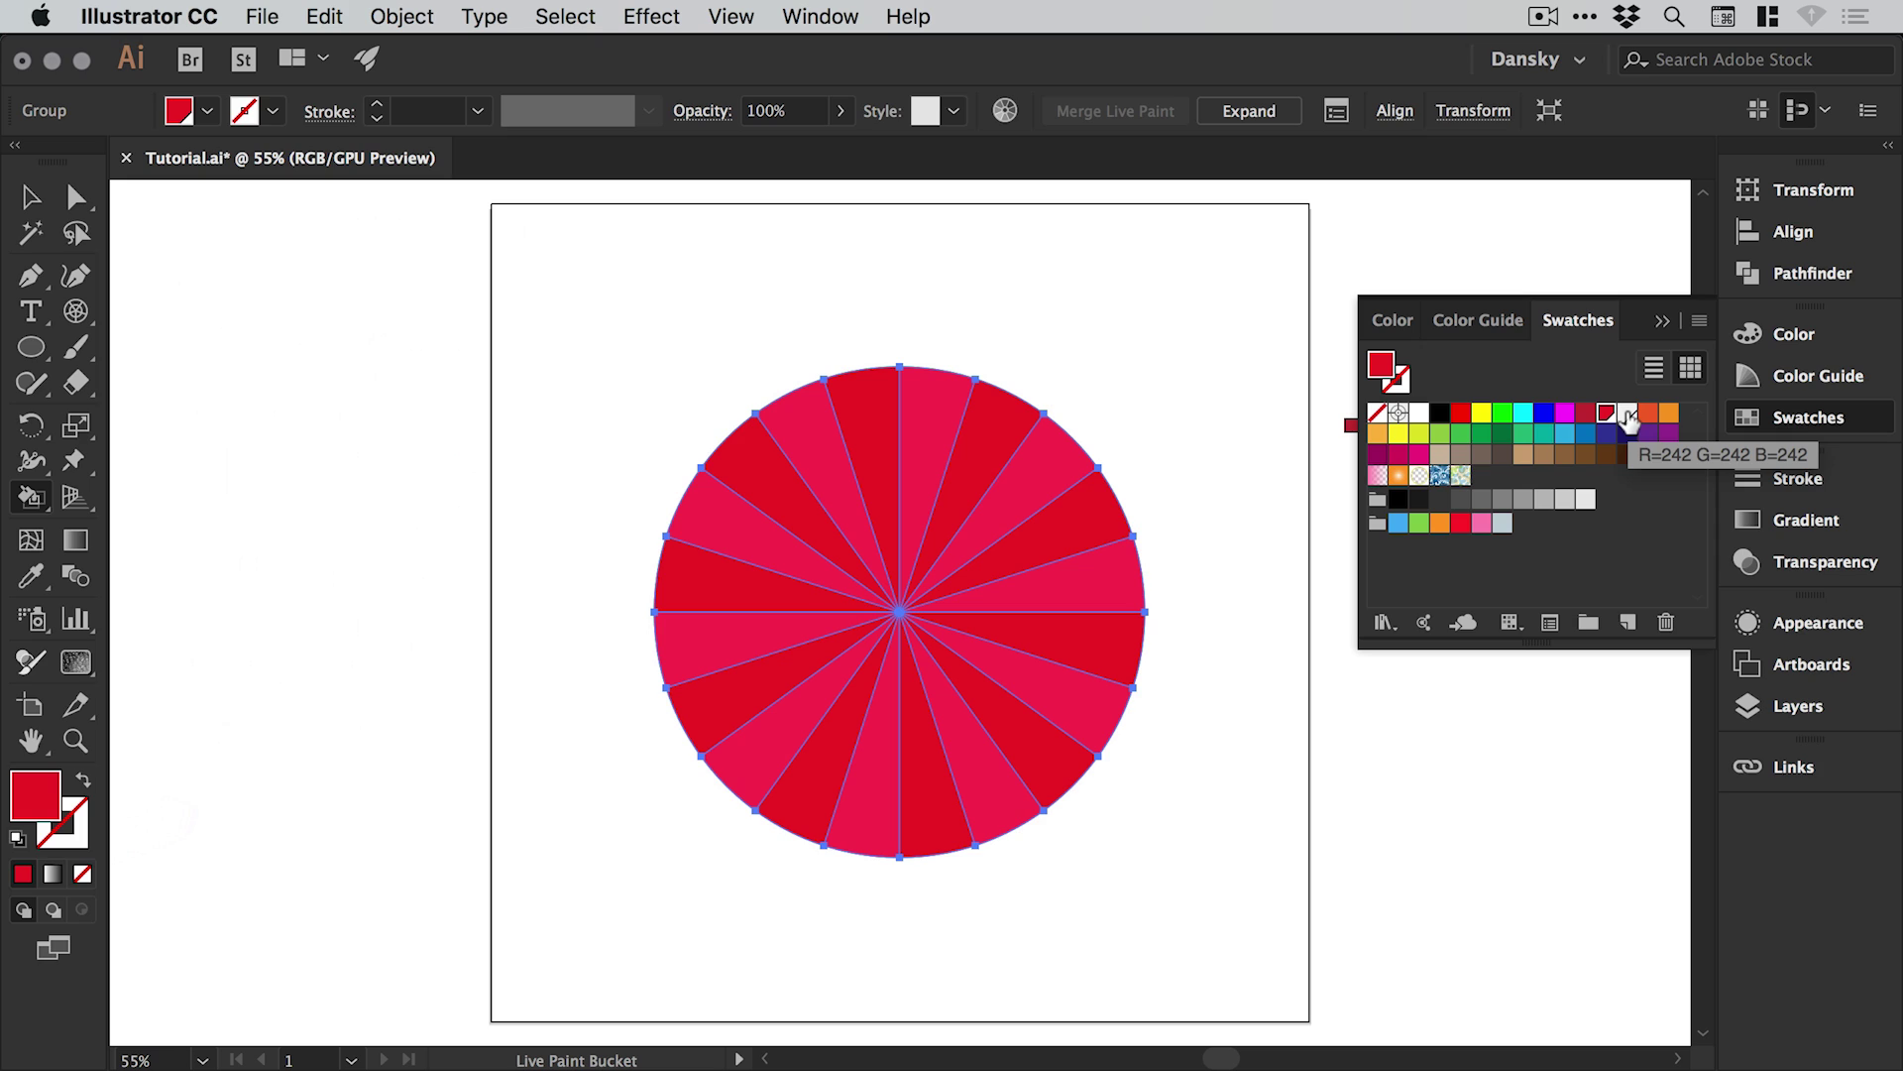
Paint the remaining alternate wedges light grey, then deselect the wheel
click(1628, 416)
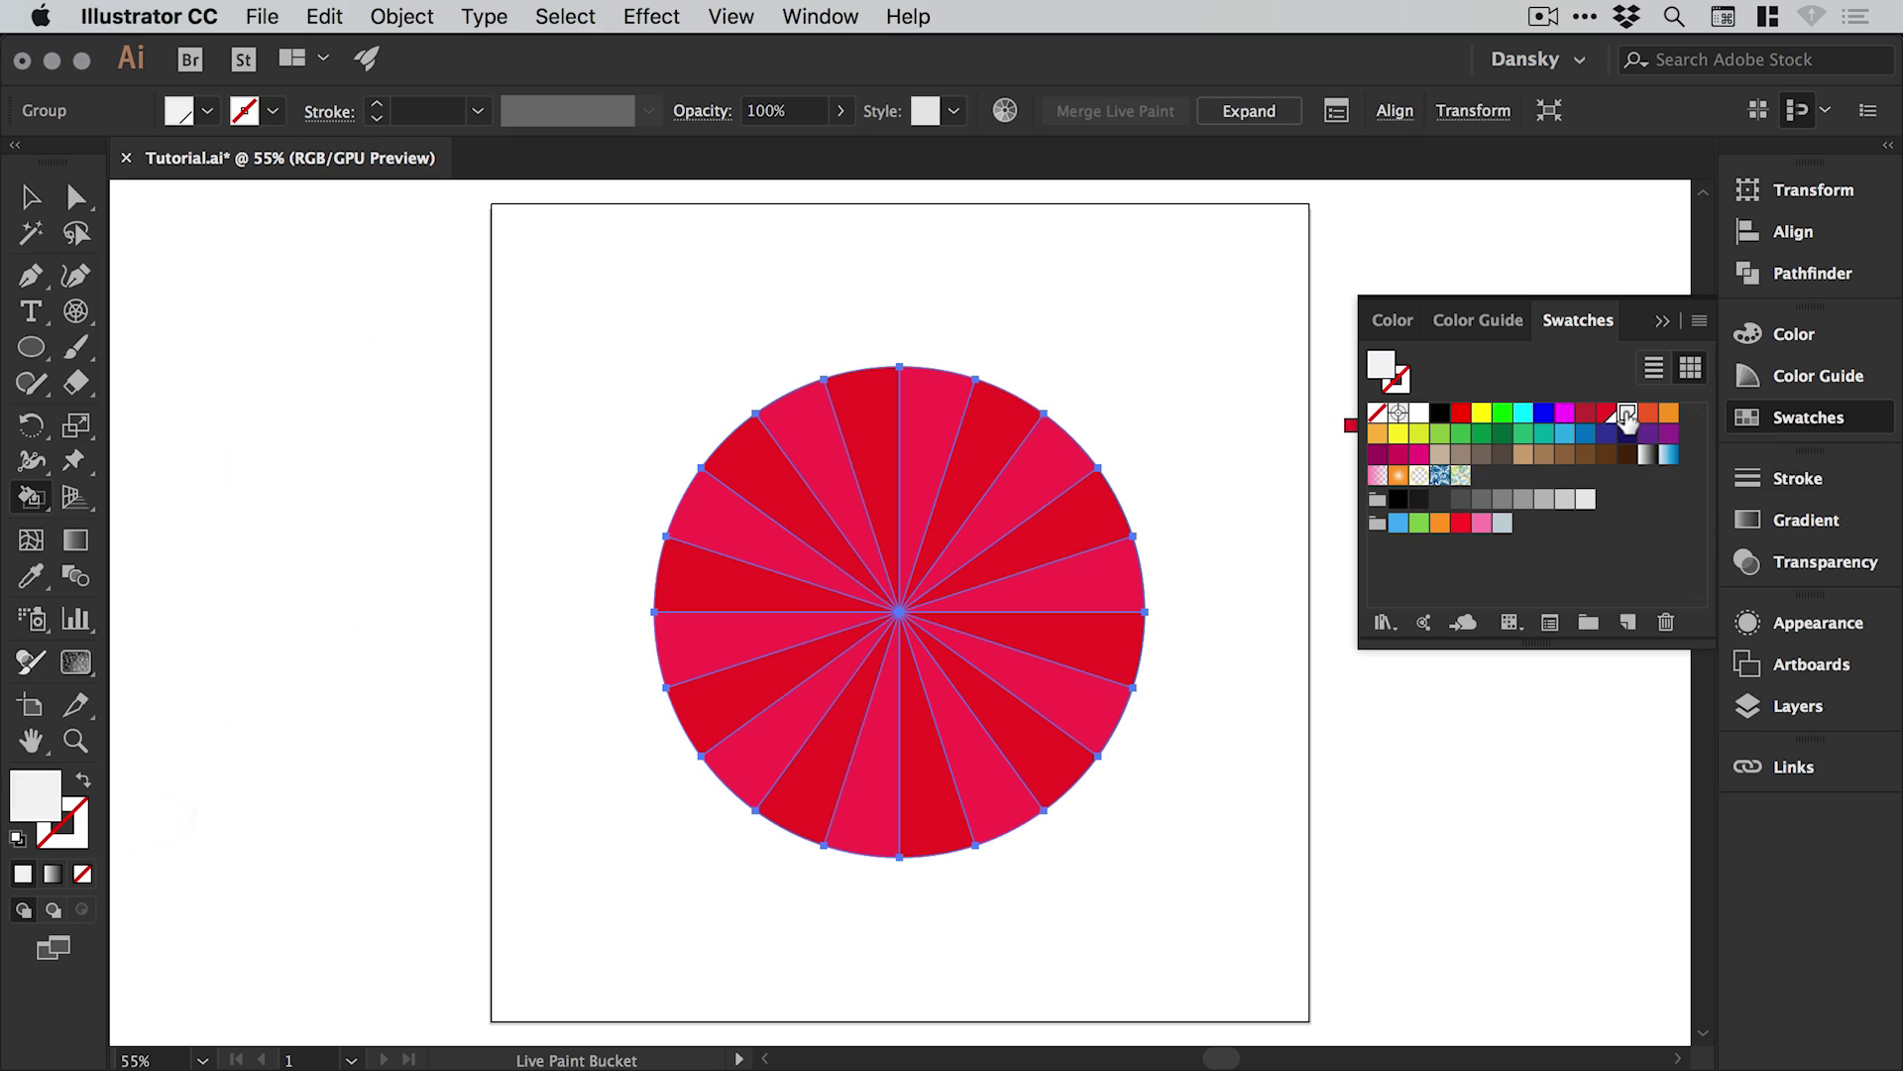
click(943, 417)
click(1041, 474)
click(1110, 580)
click(1071, 699)
click(981, 773)
click(877, 793)
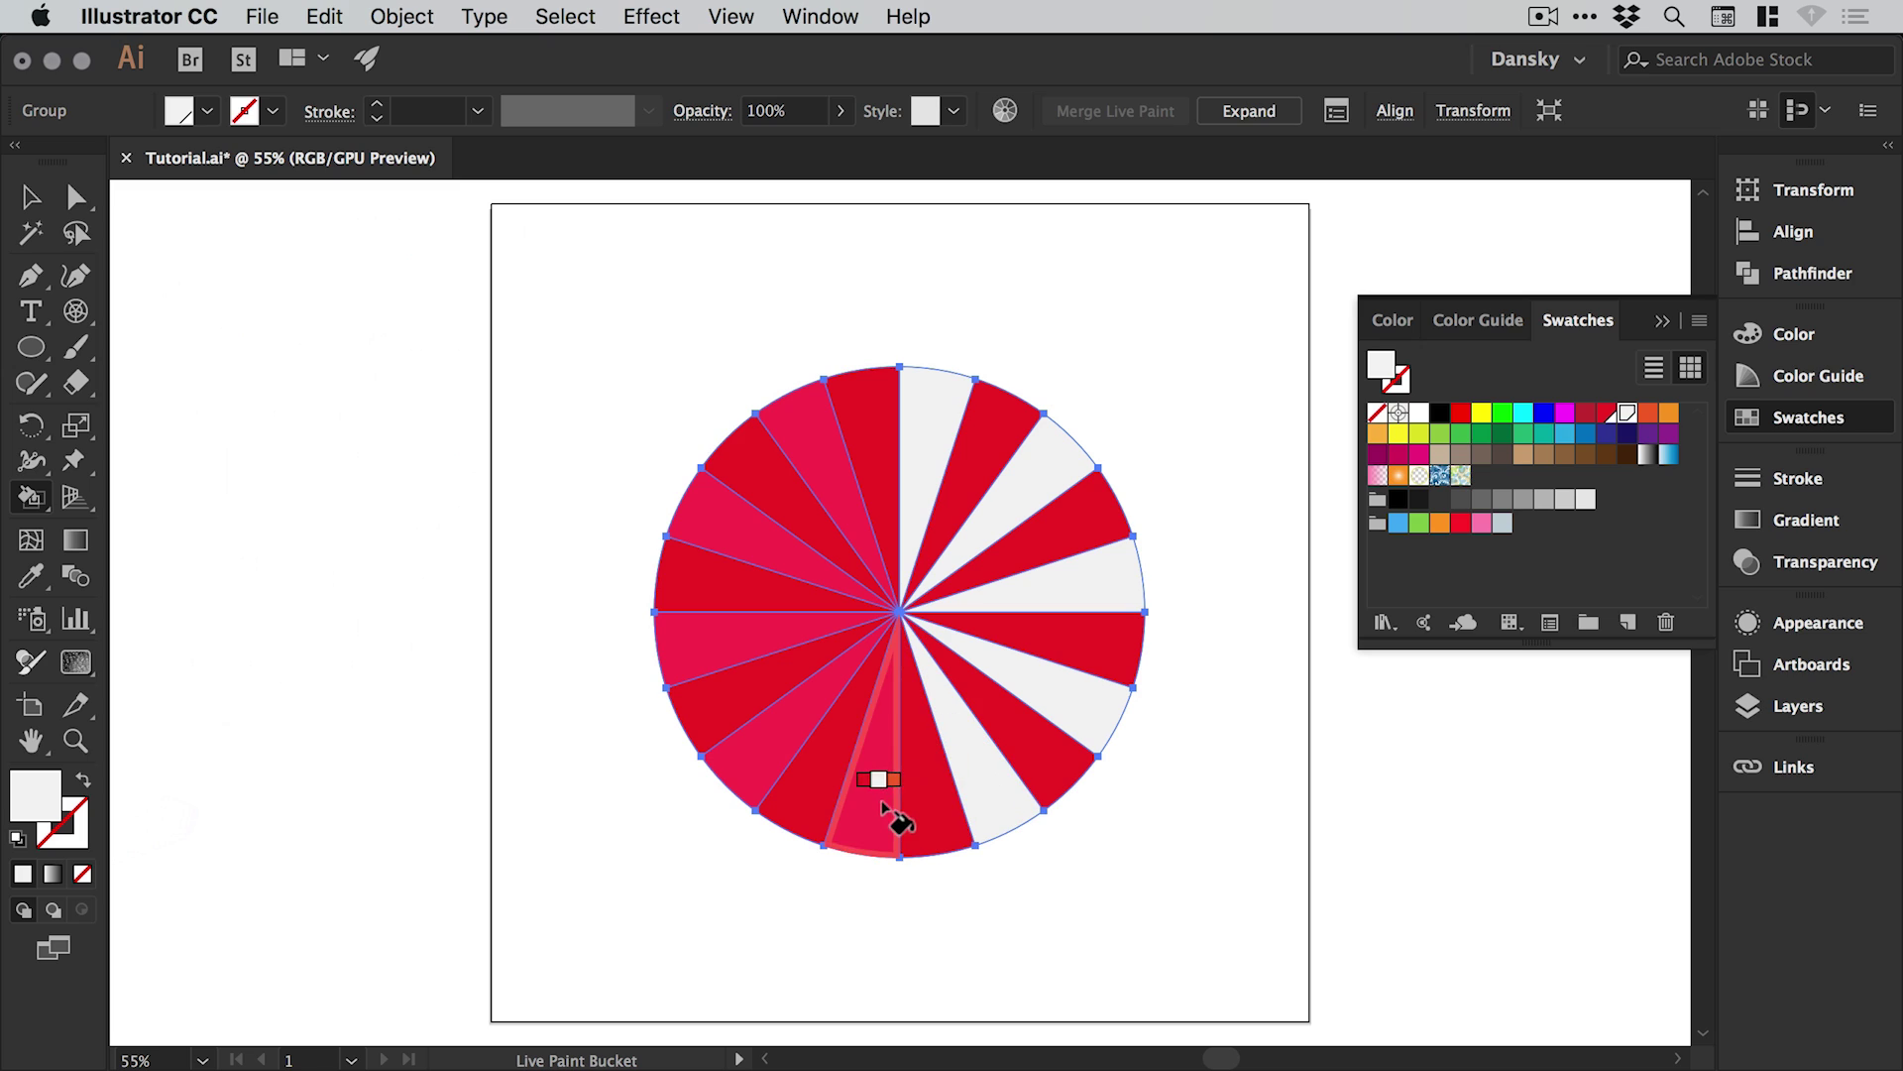
click(766, 734)
click(723, 661)
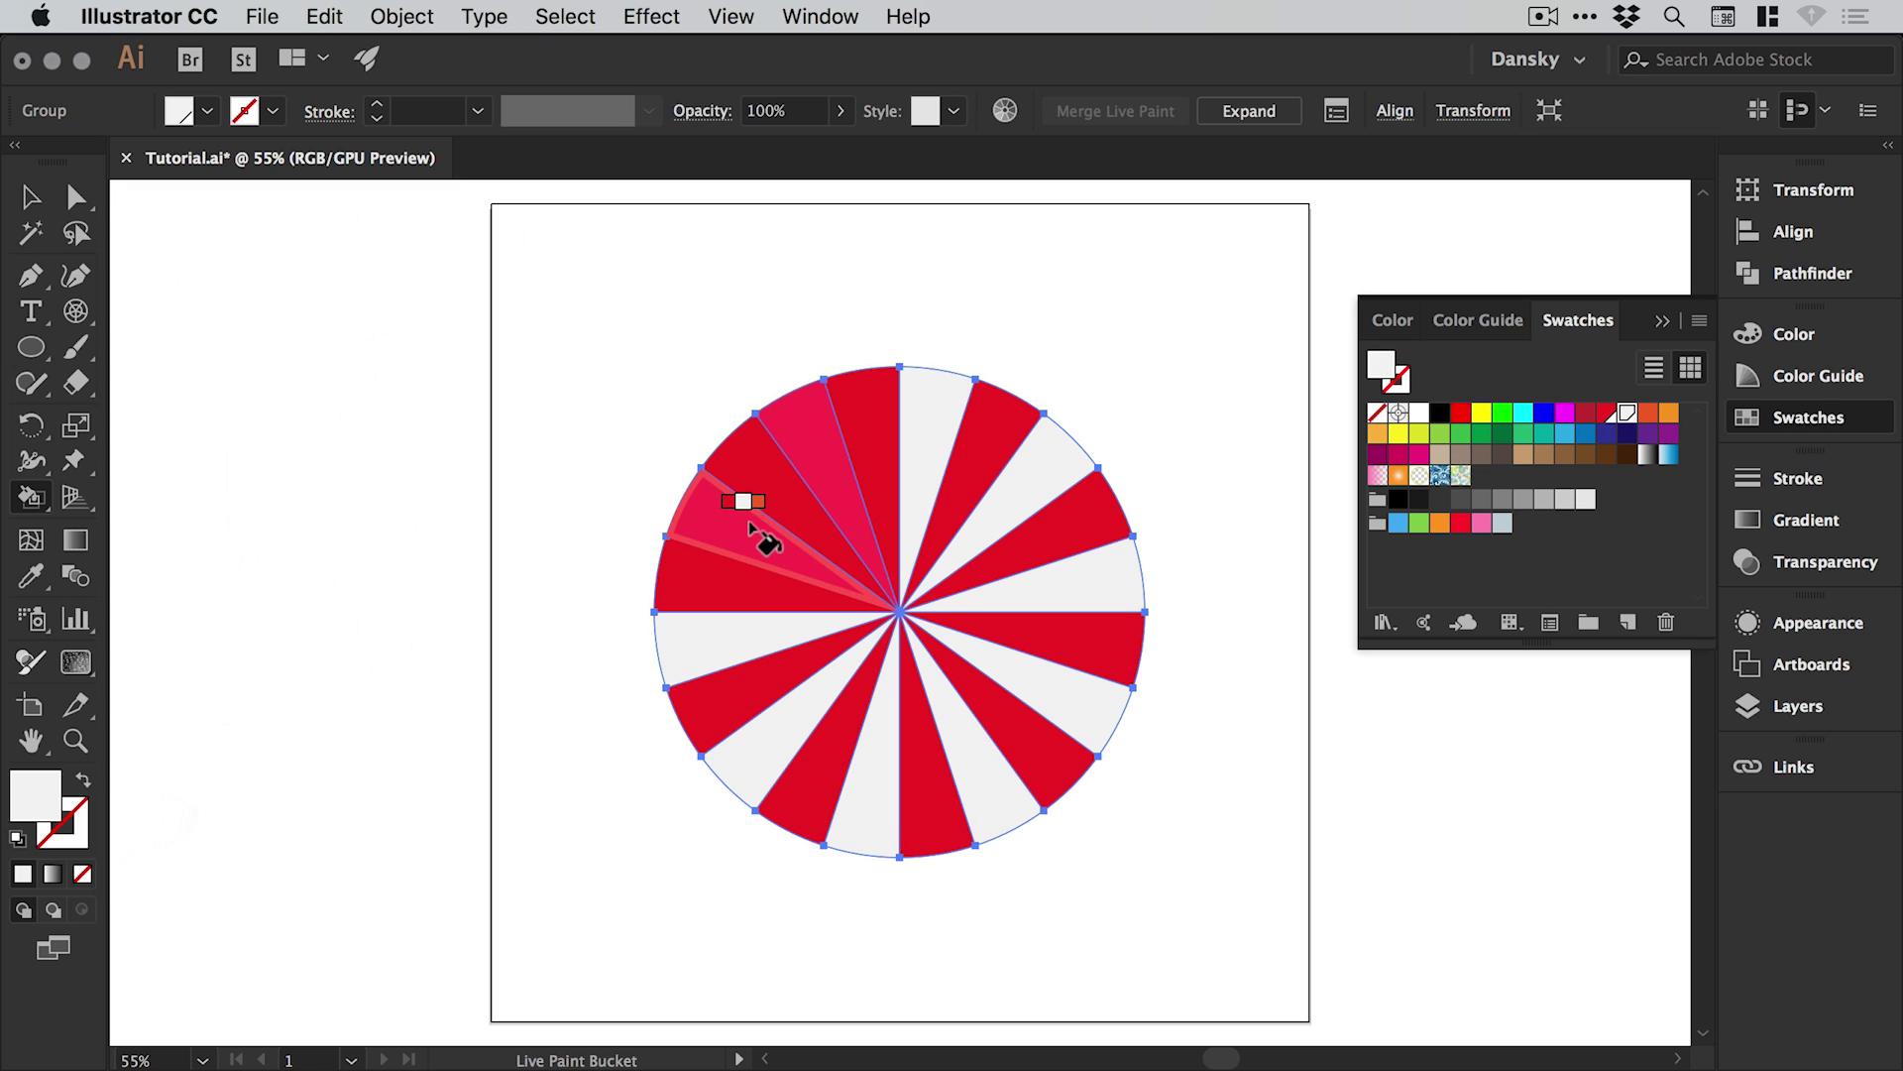
click(743, 514)
click(815, 437)
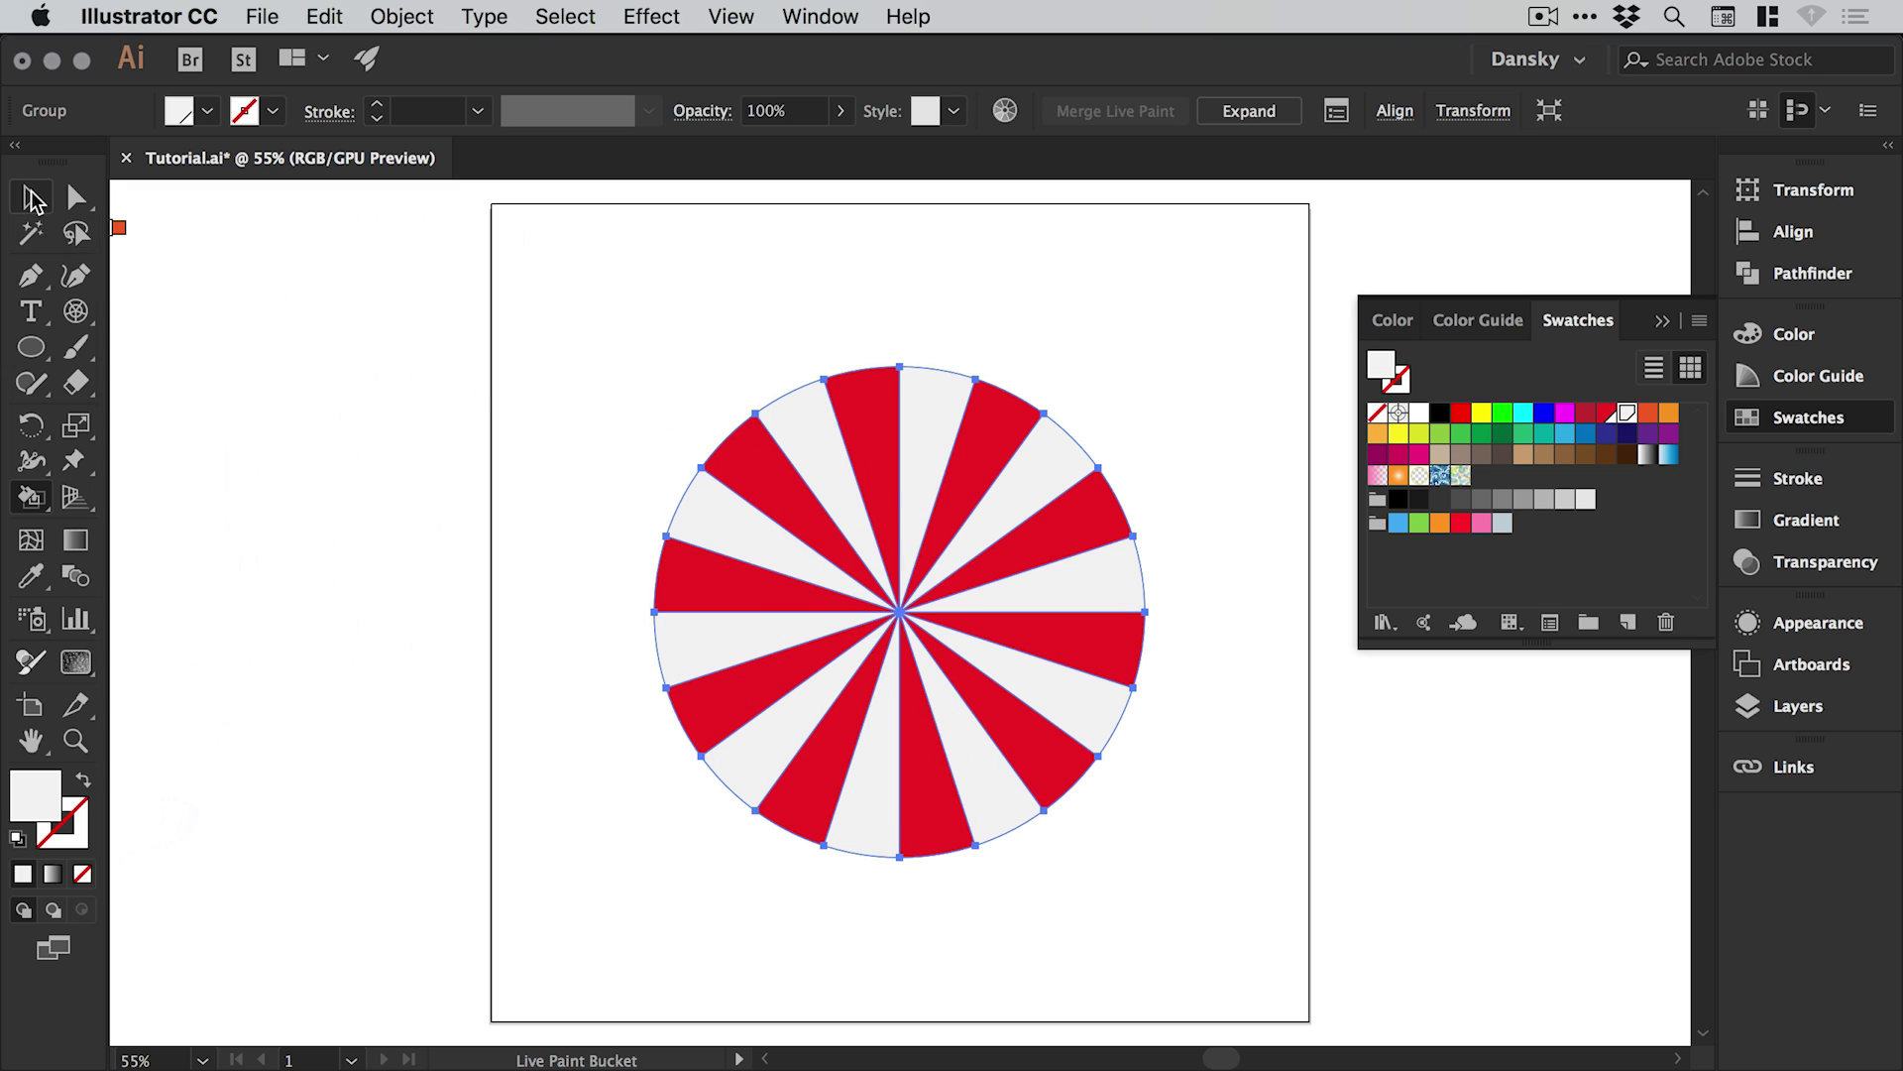
click(30, 197)
click(391, 355)
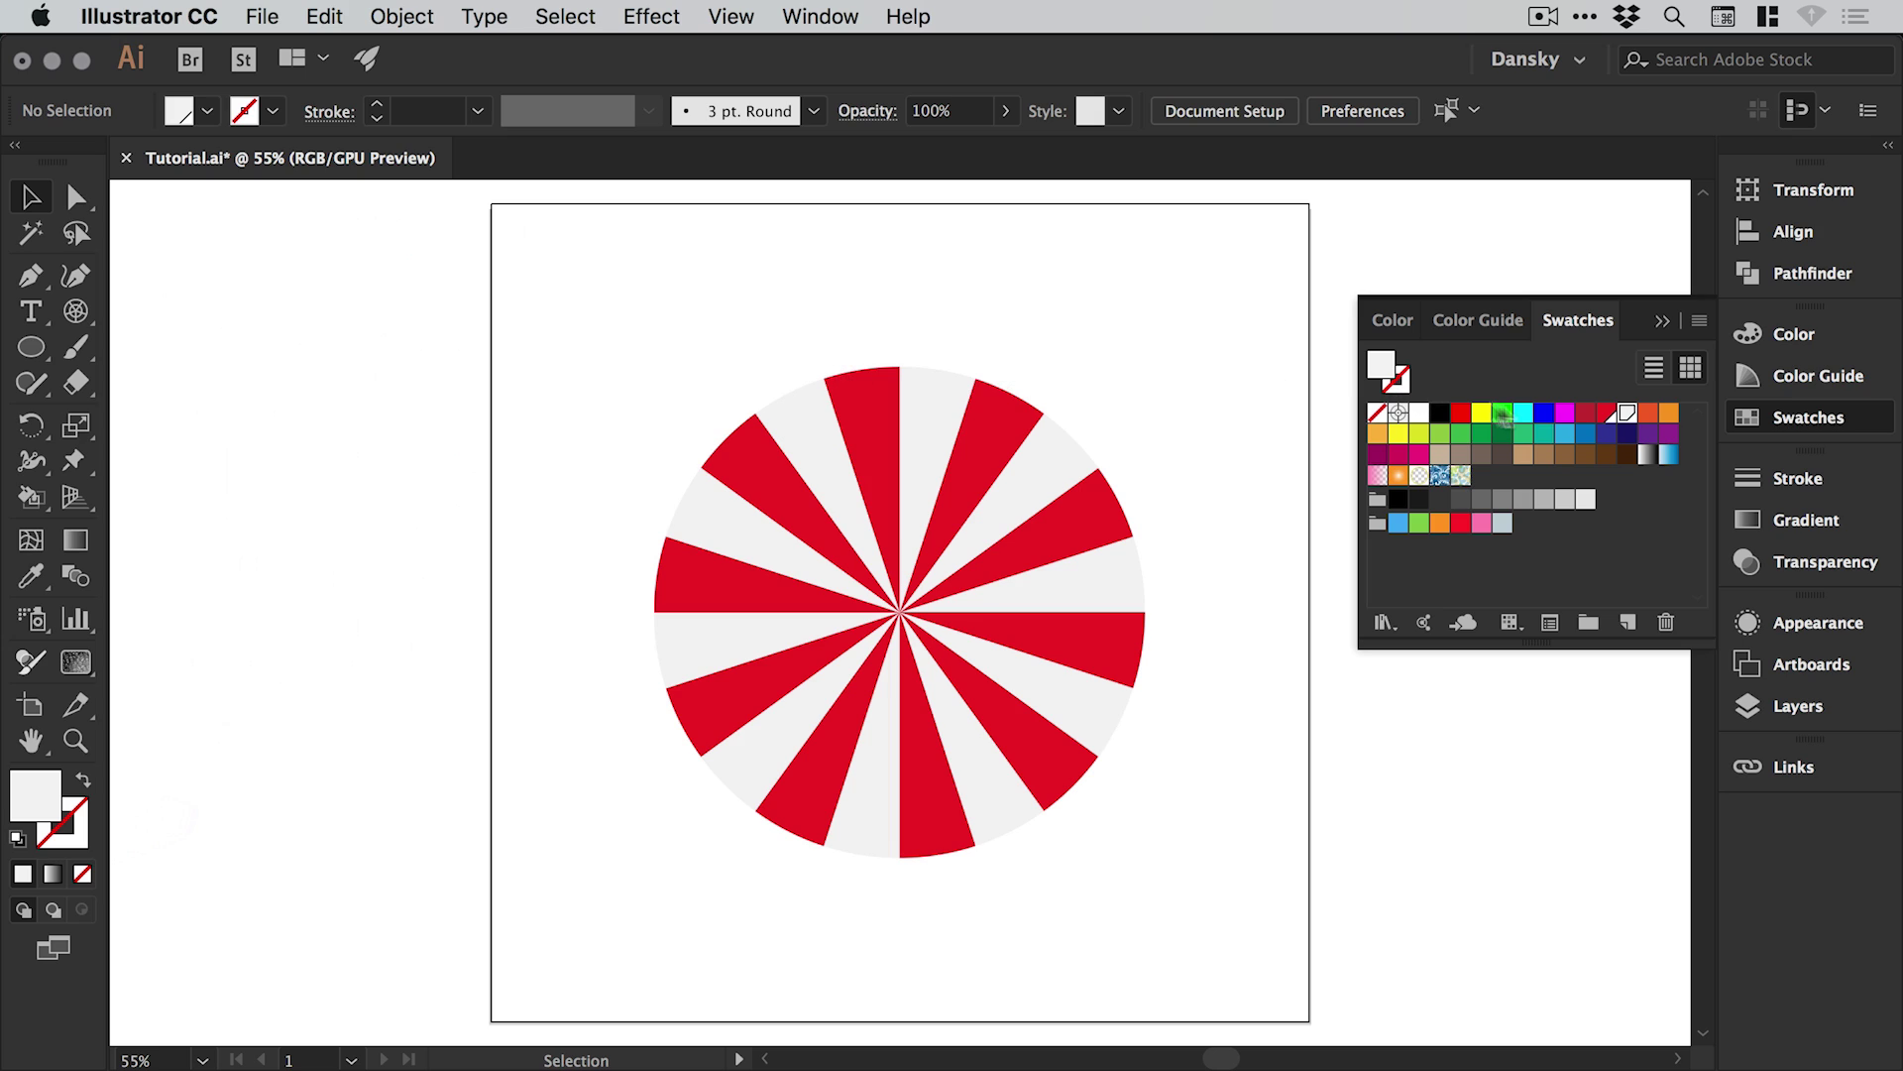
Retune the red swatch to R=245 G=44 B=68 with live preview on
double_click(1606, 414)
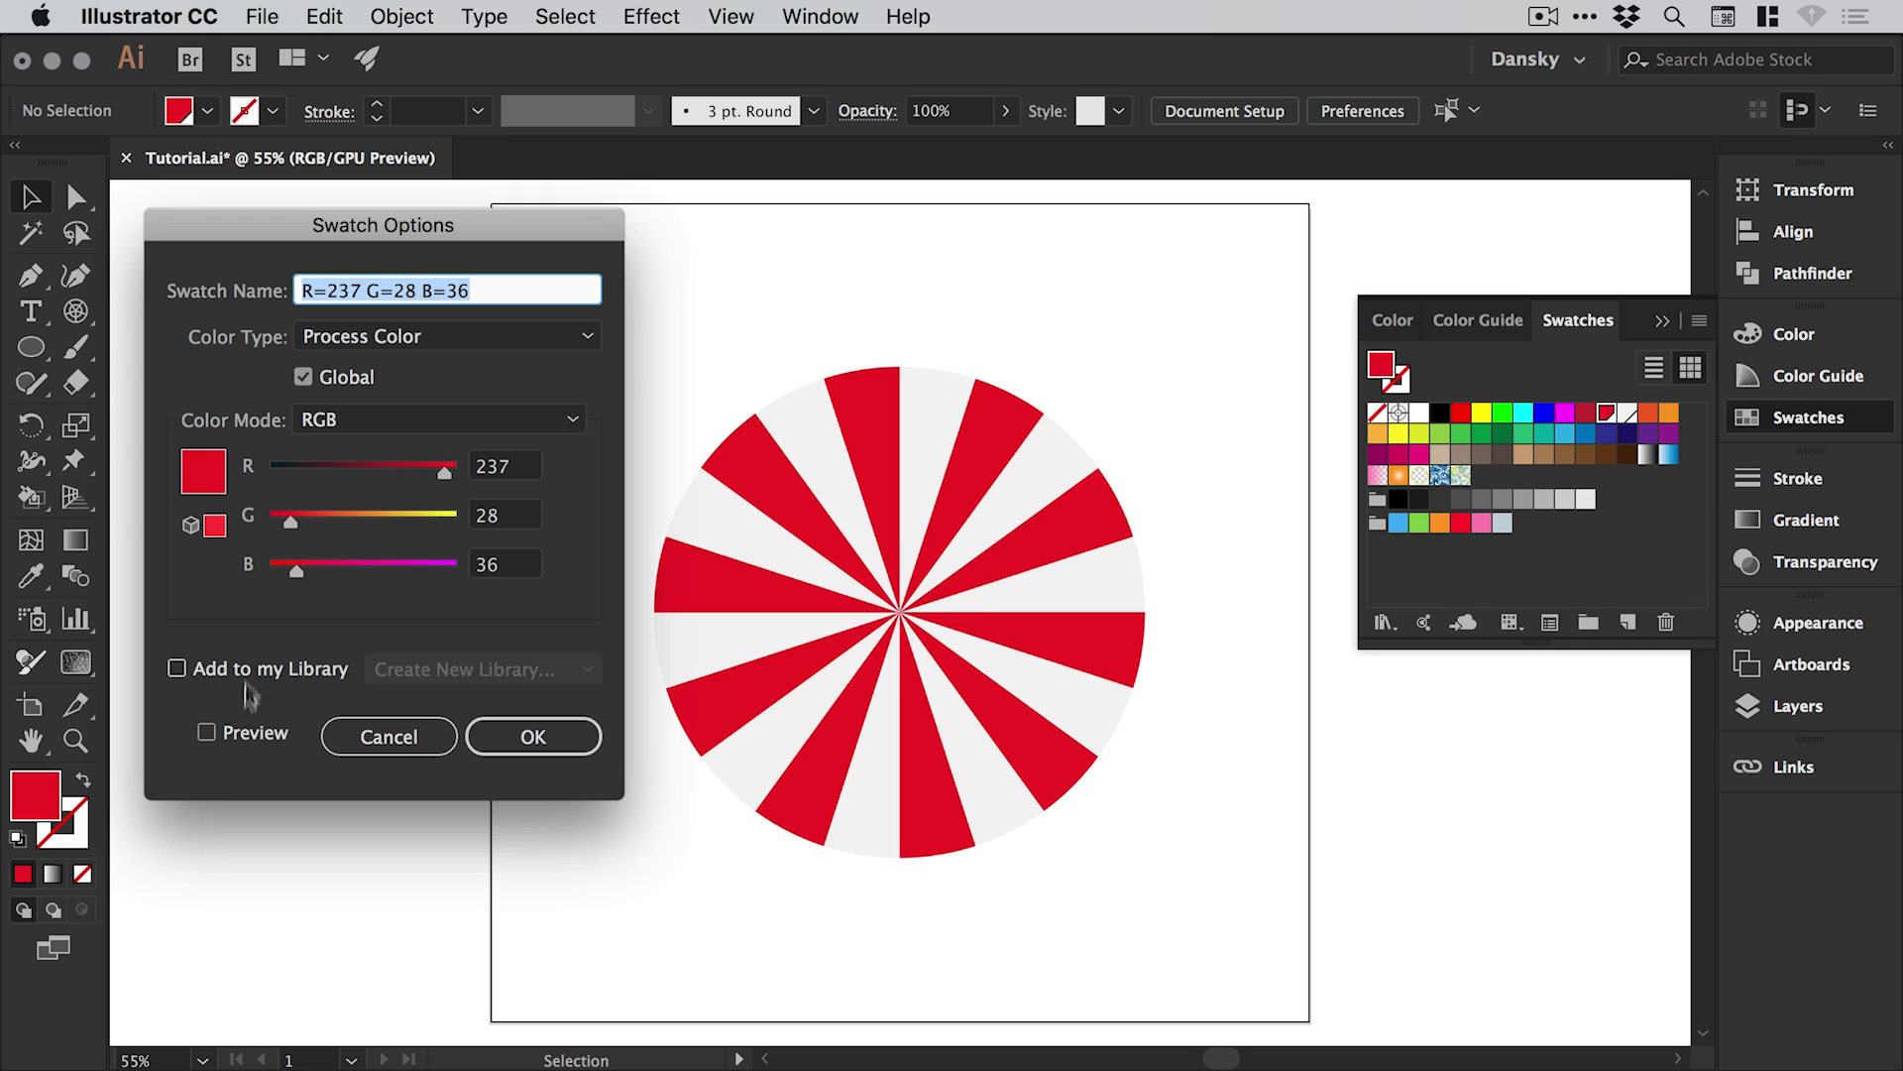
click(244, 733)
mouse_move(445, 472)
mouse_down()
mouse_move(311, 467)
mouse_move(450, 470)
mouse_up()
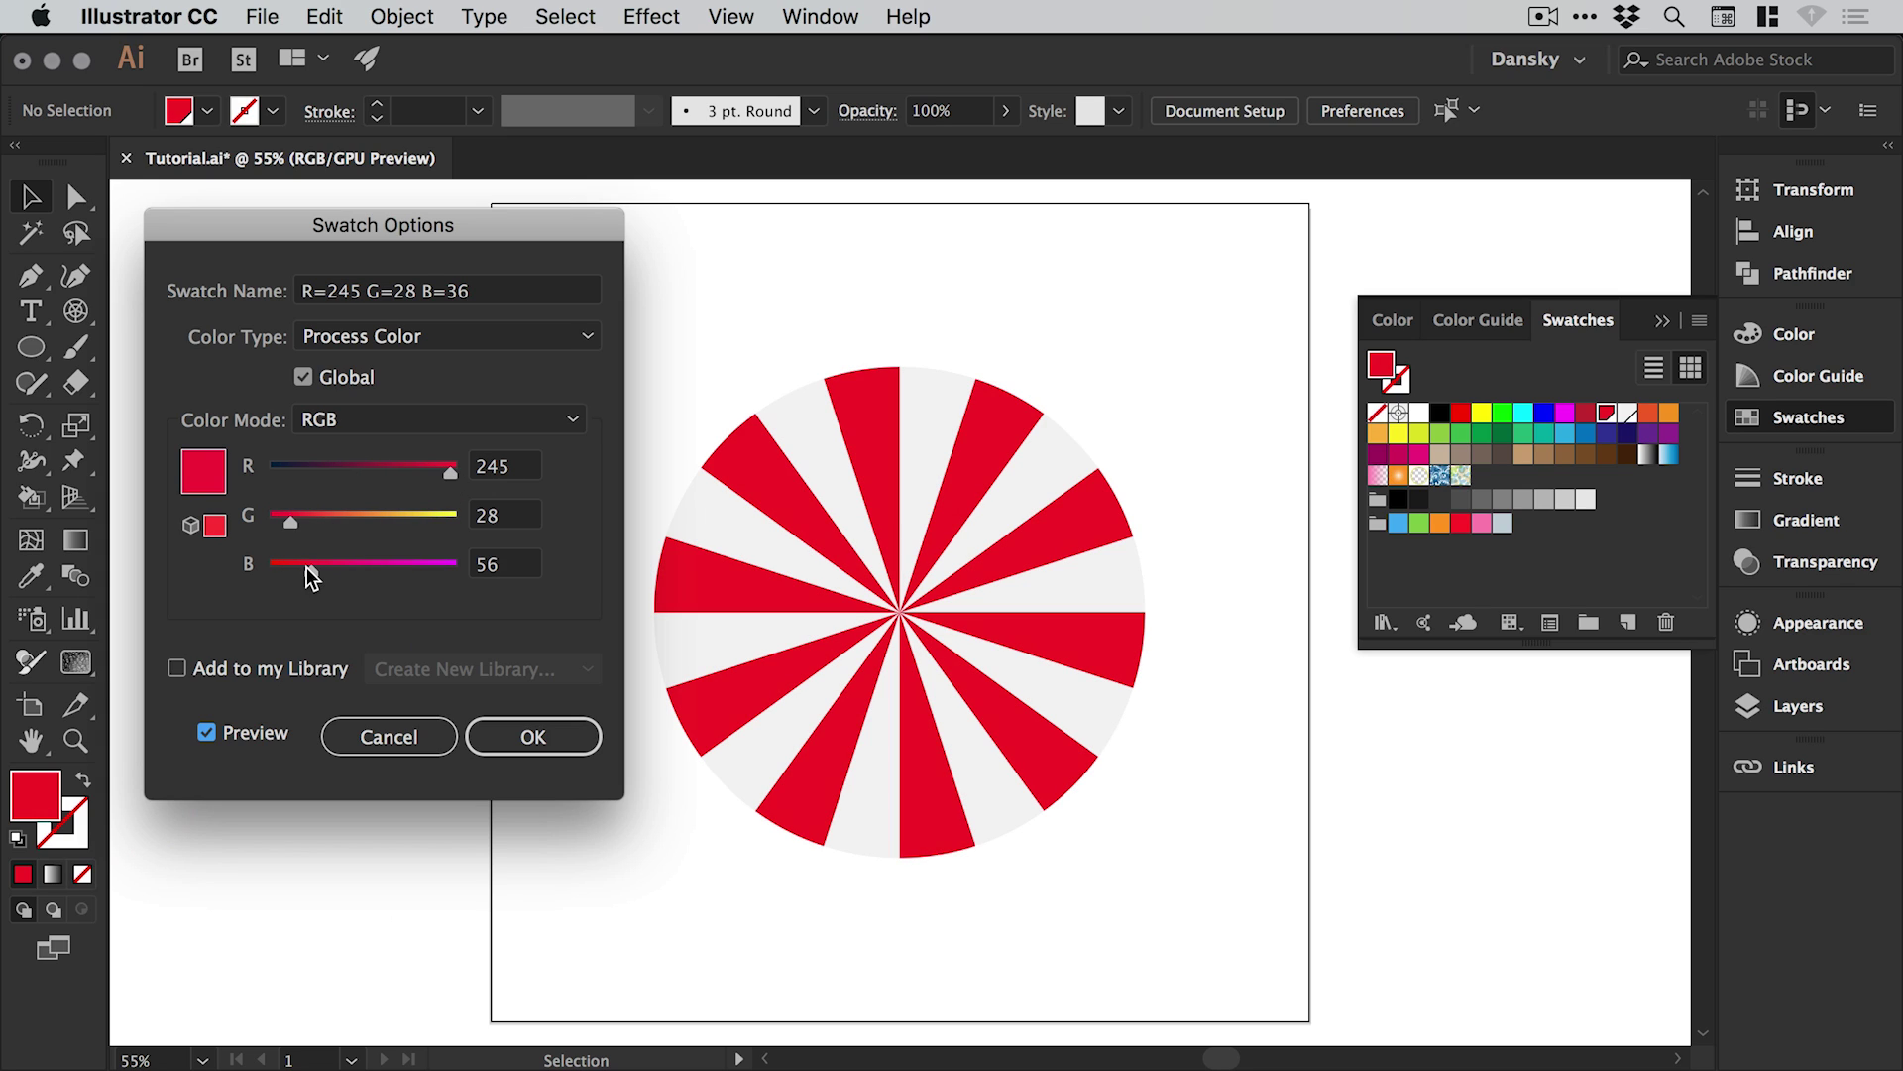
drag(290, 521, 320, 571)
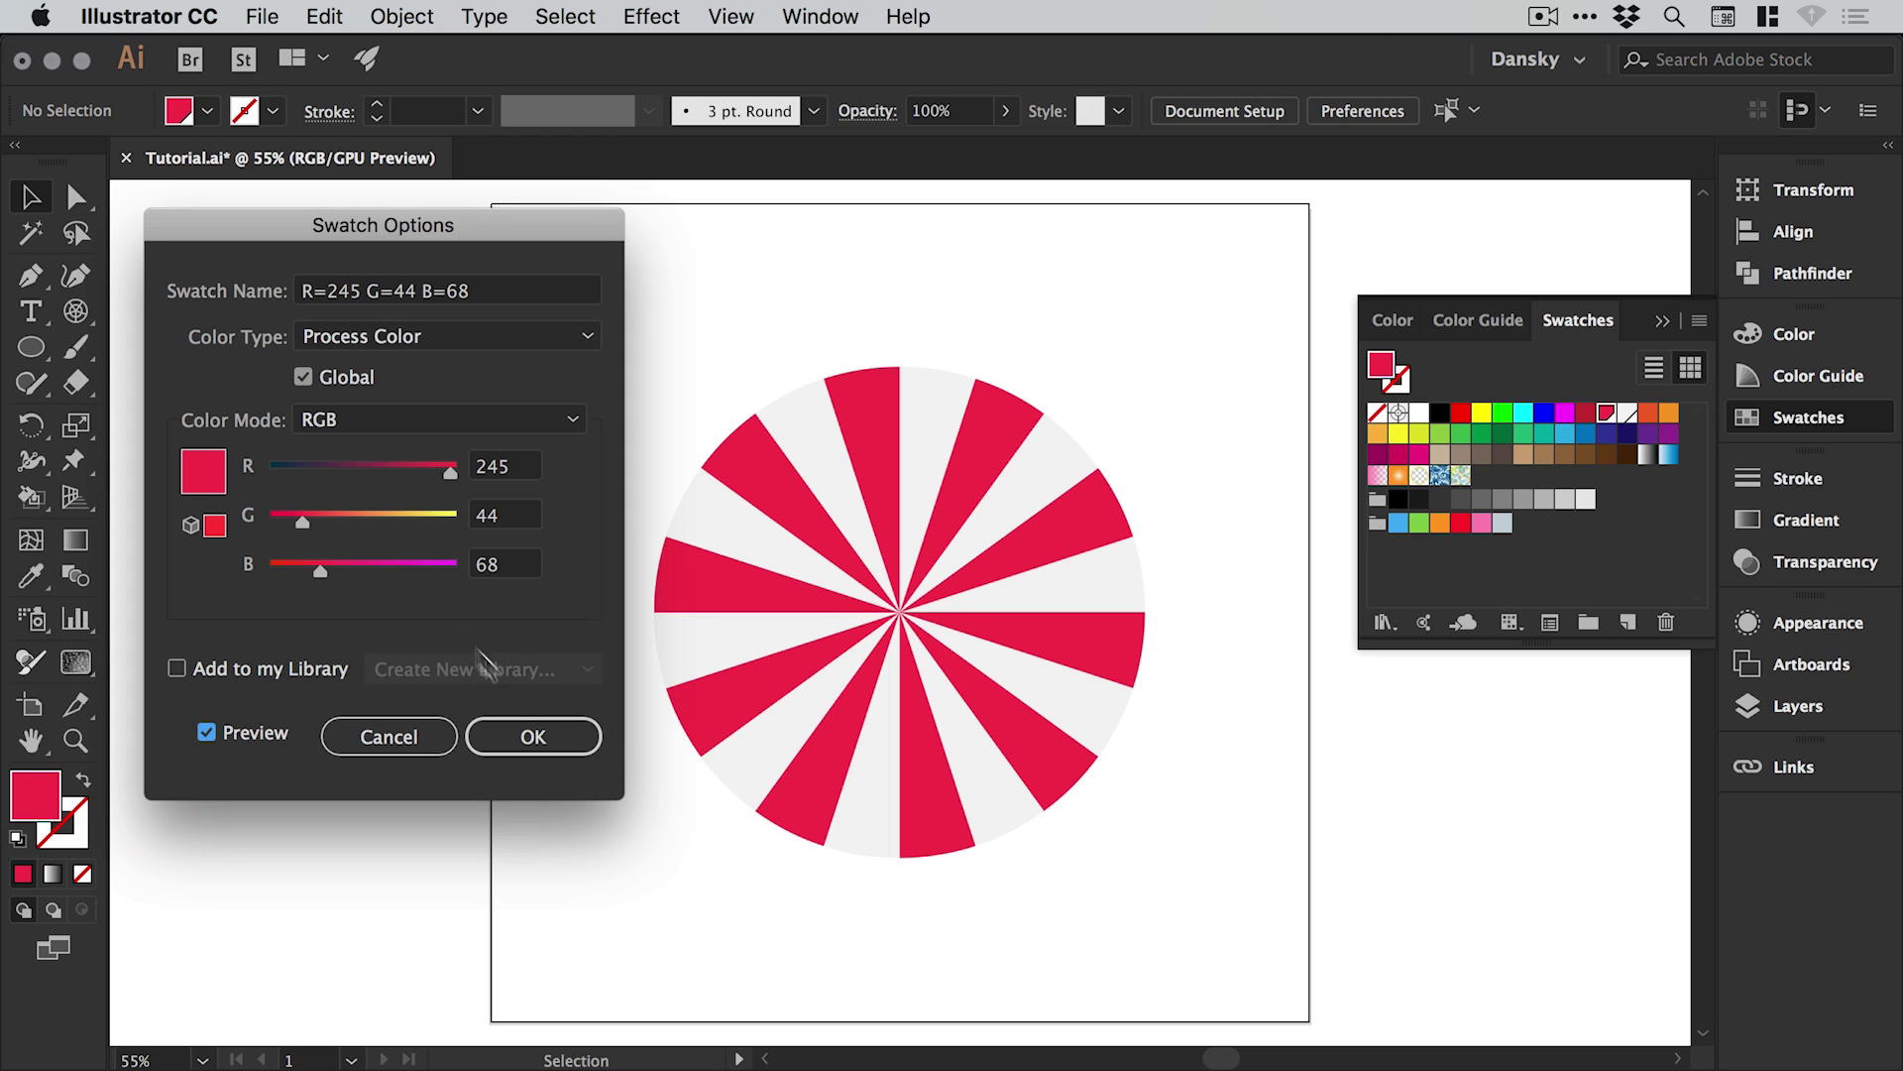
Apply the new red, then change the light grey swatch to pale pink R=254 G=232 B=232
click(539, 736)
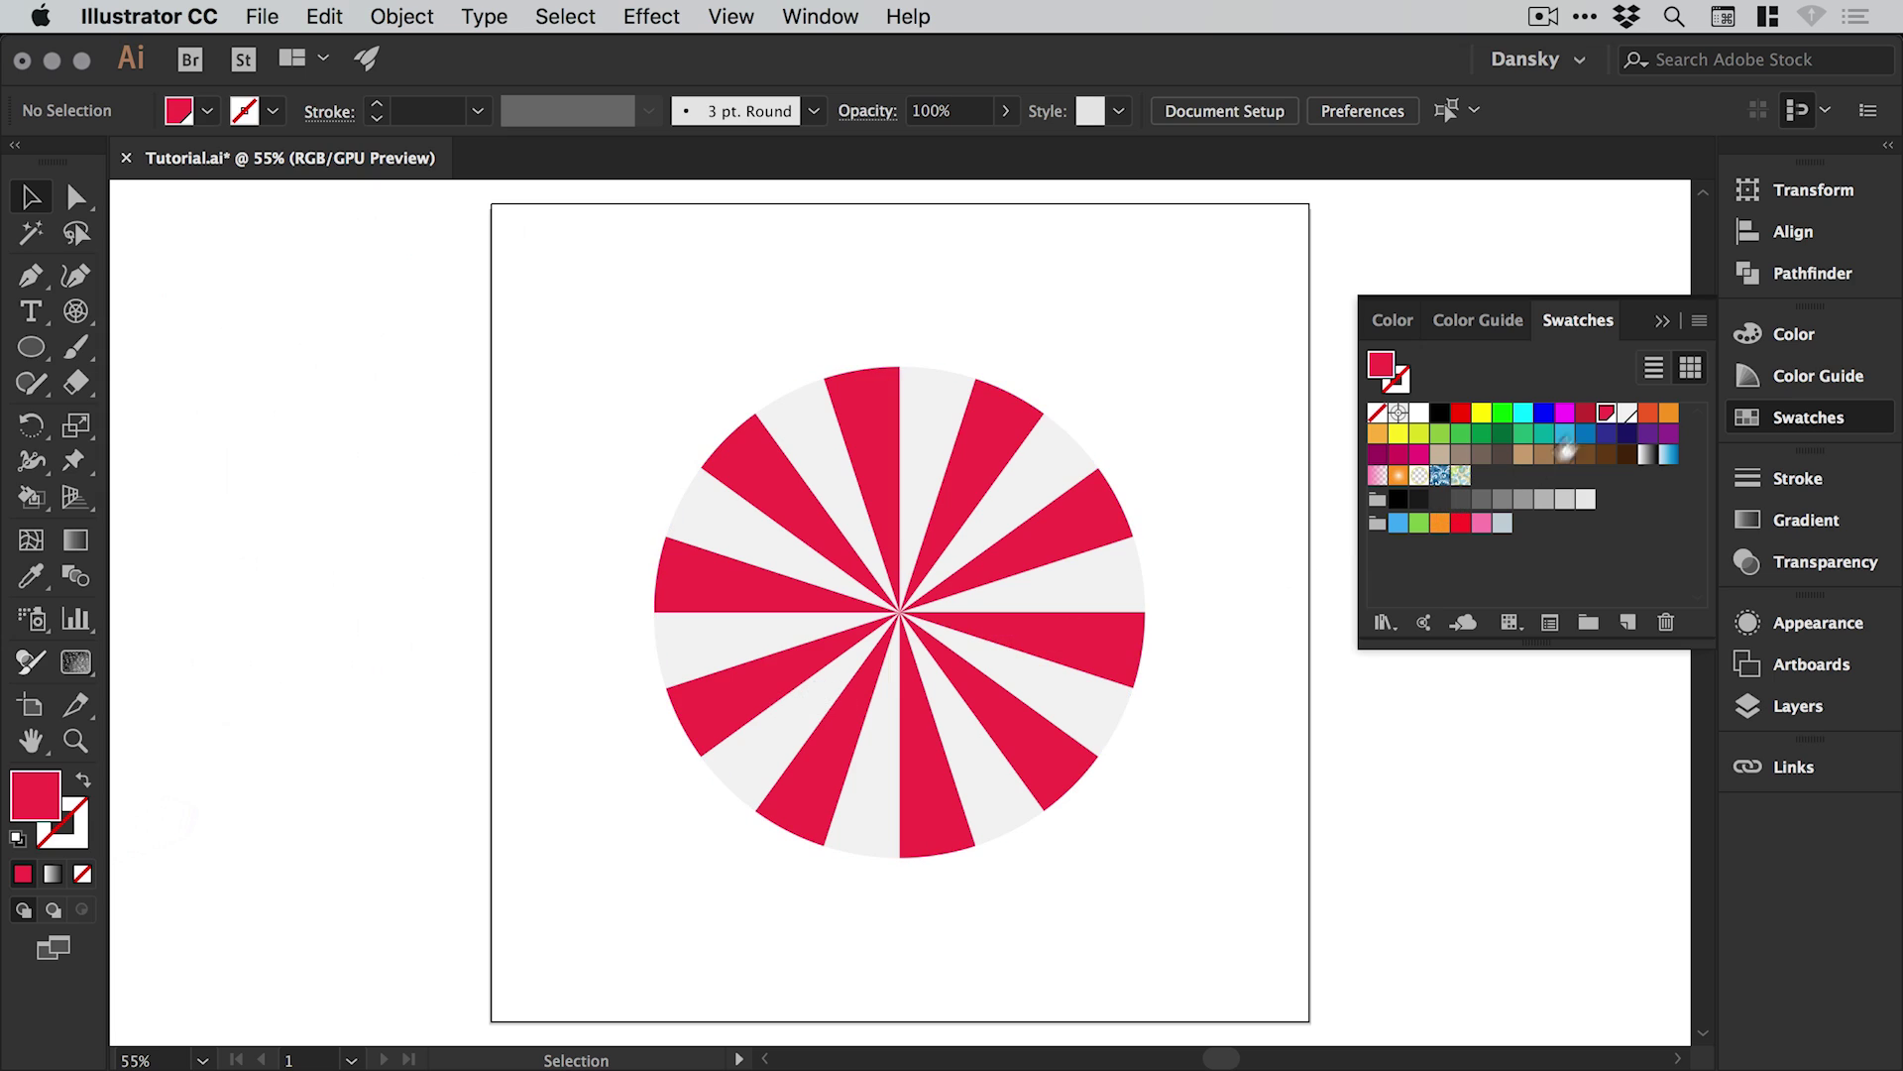
click(1627, 414)
double_click(1627, 415)
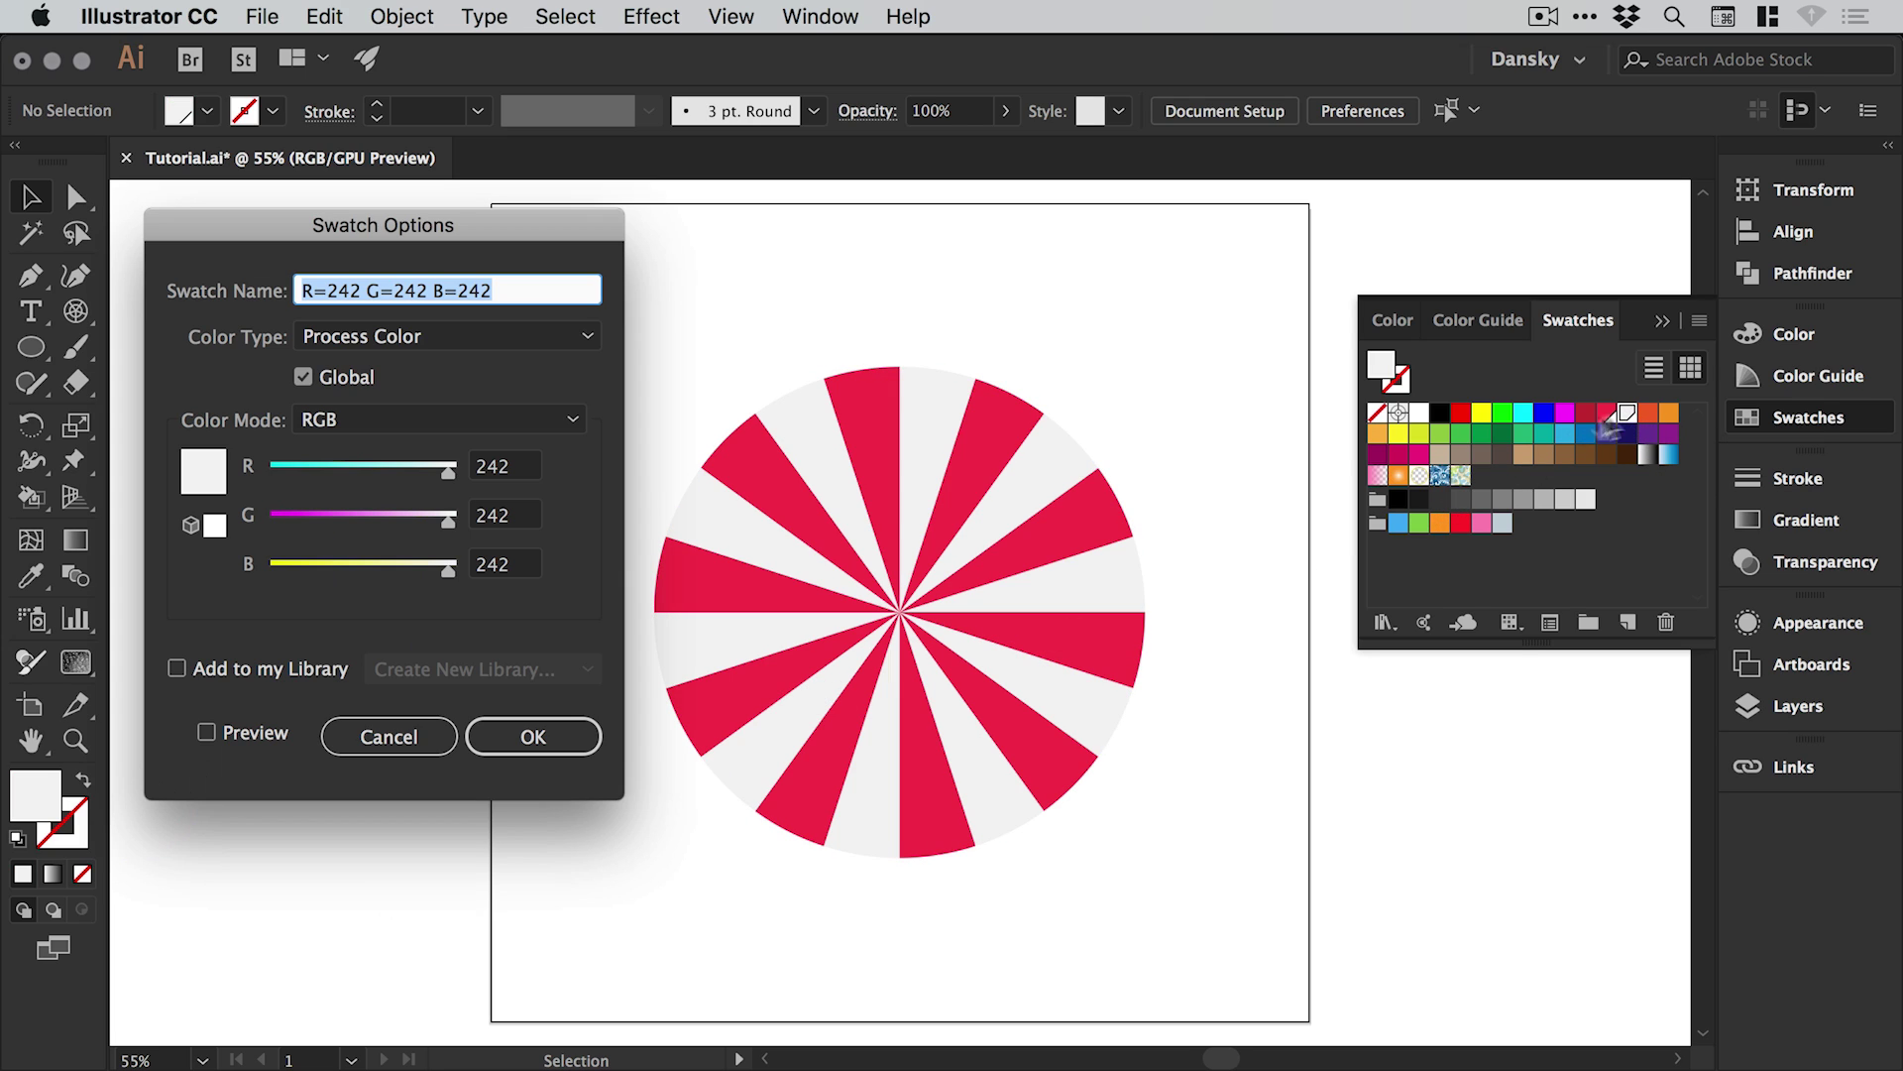
click(206, 733)
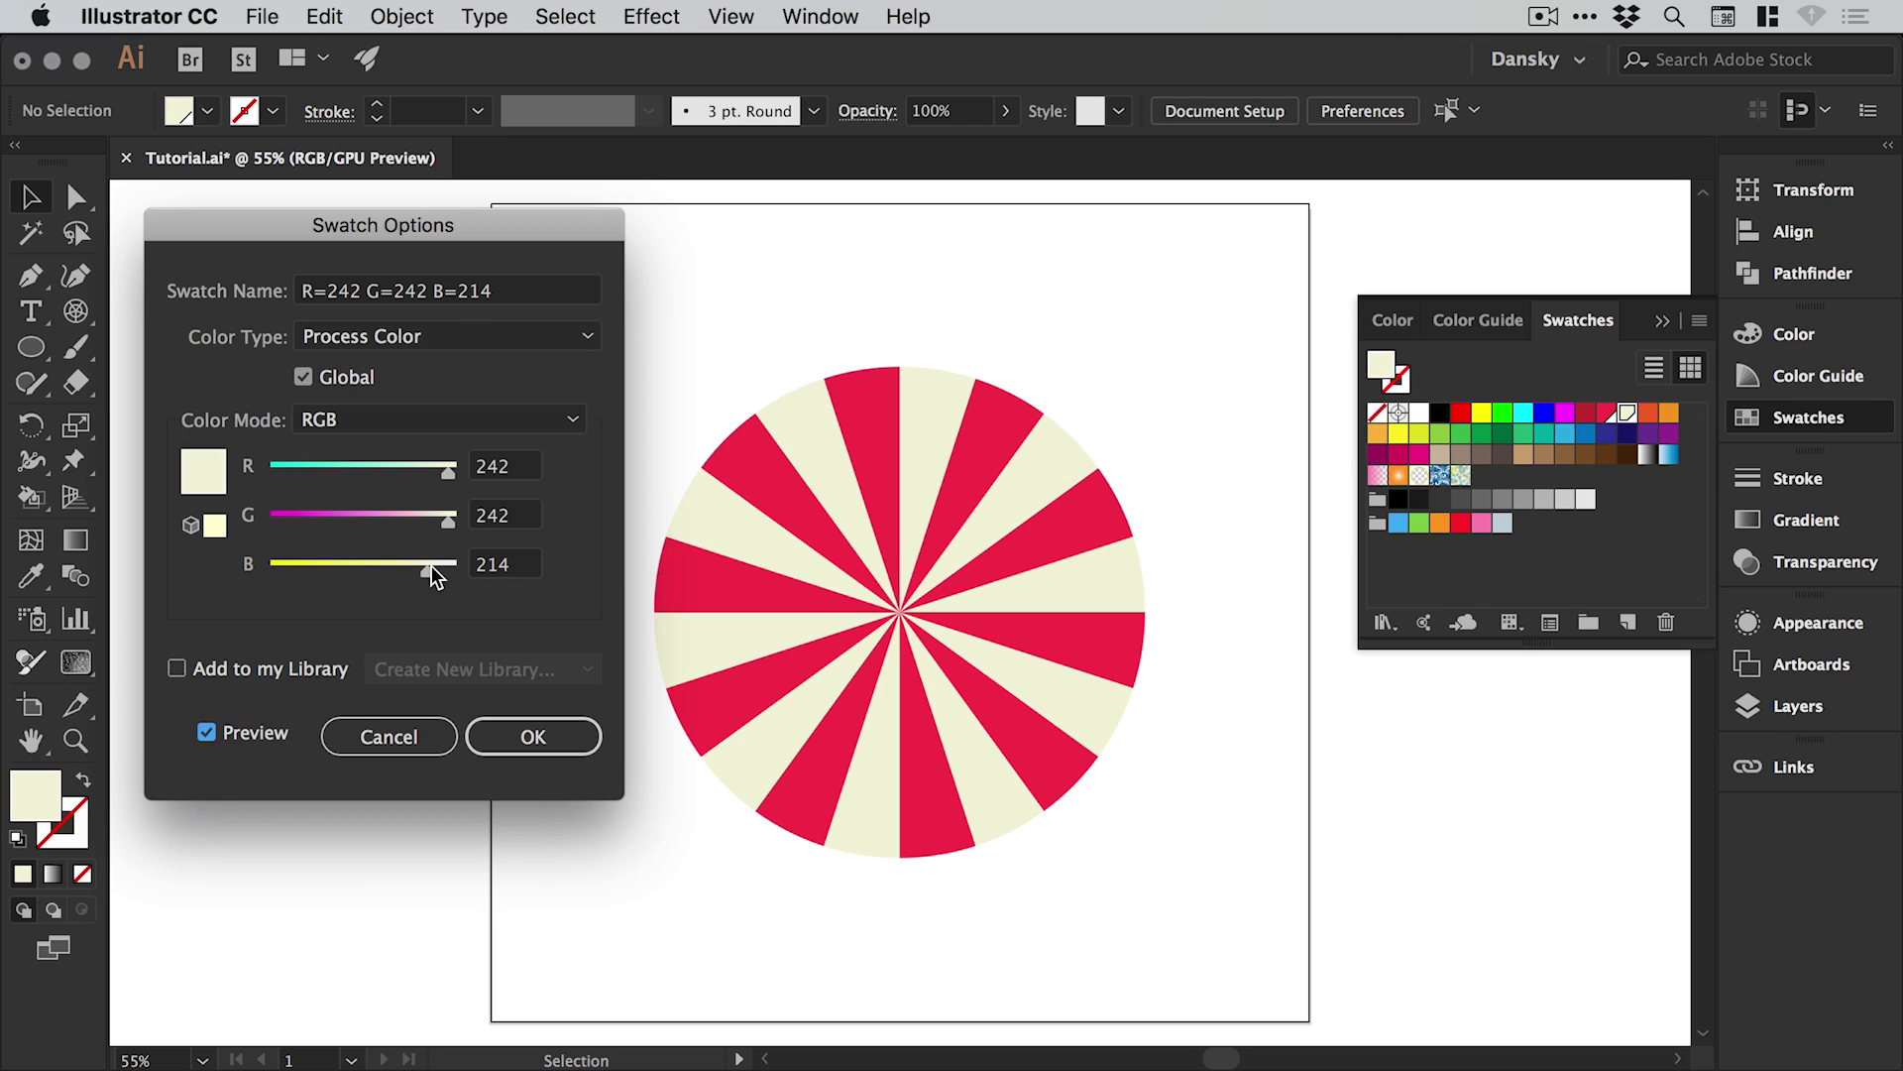
mouse_move(427, 565)
mouse_down()
mouse_move(449, 476)
mouse_move(442, 568)
mouse_up()
drag(441, 571, 445, 580)
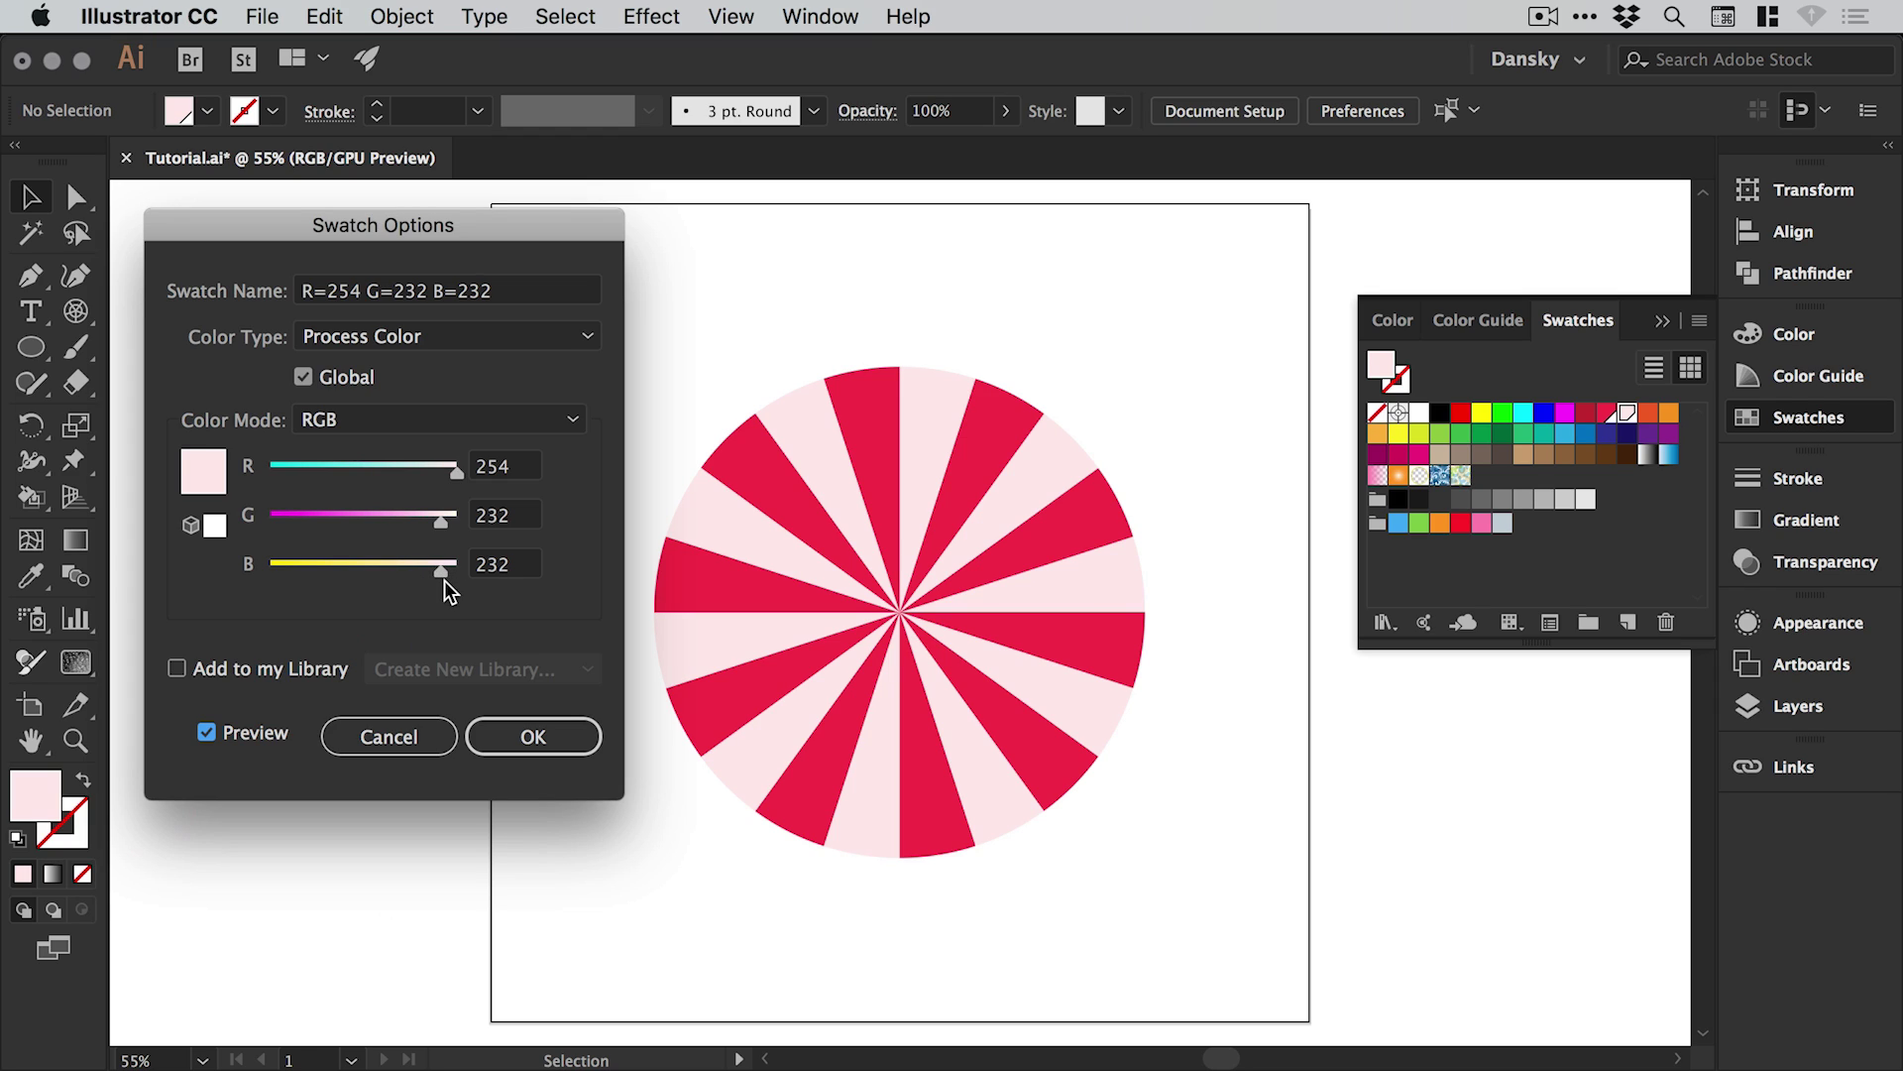
click(537, 745)
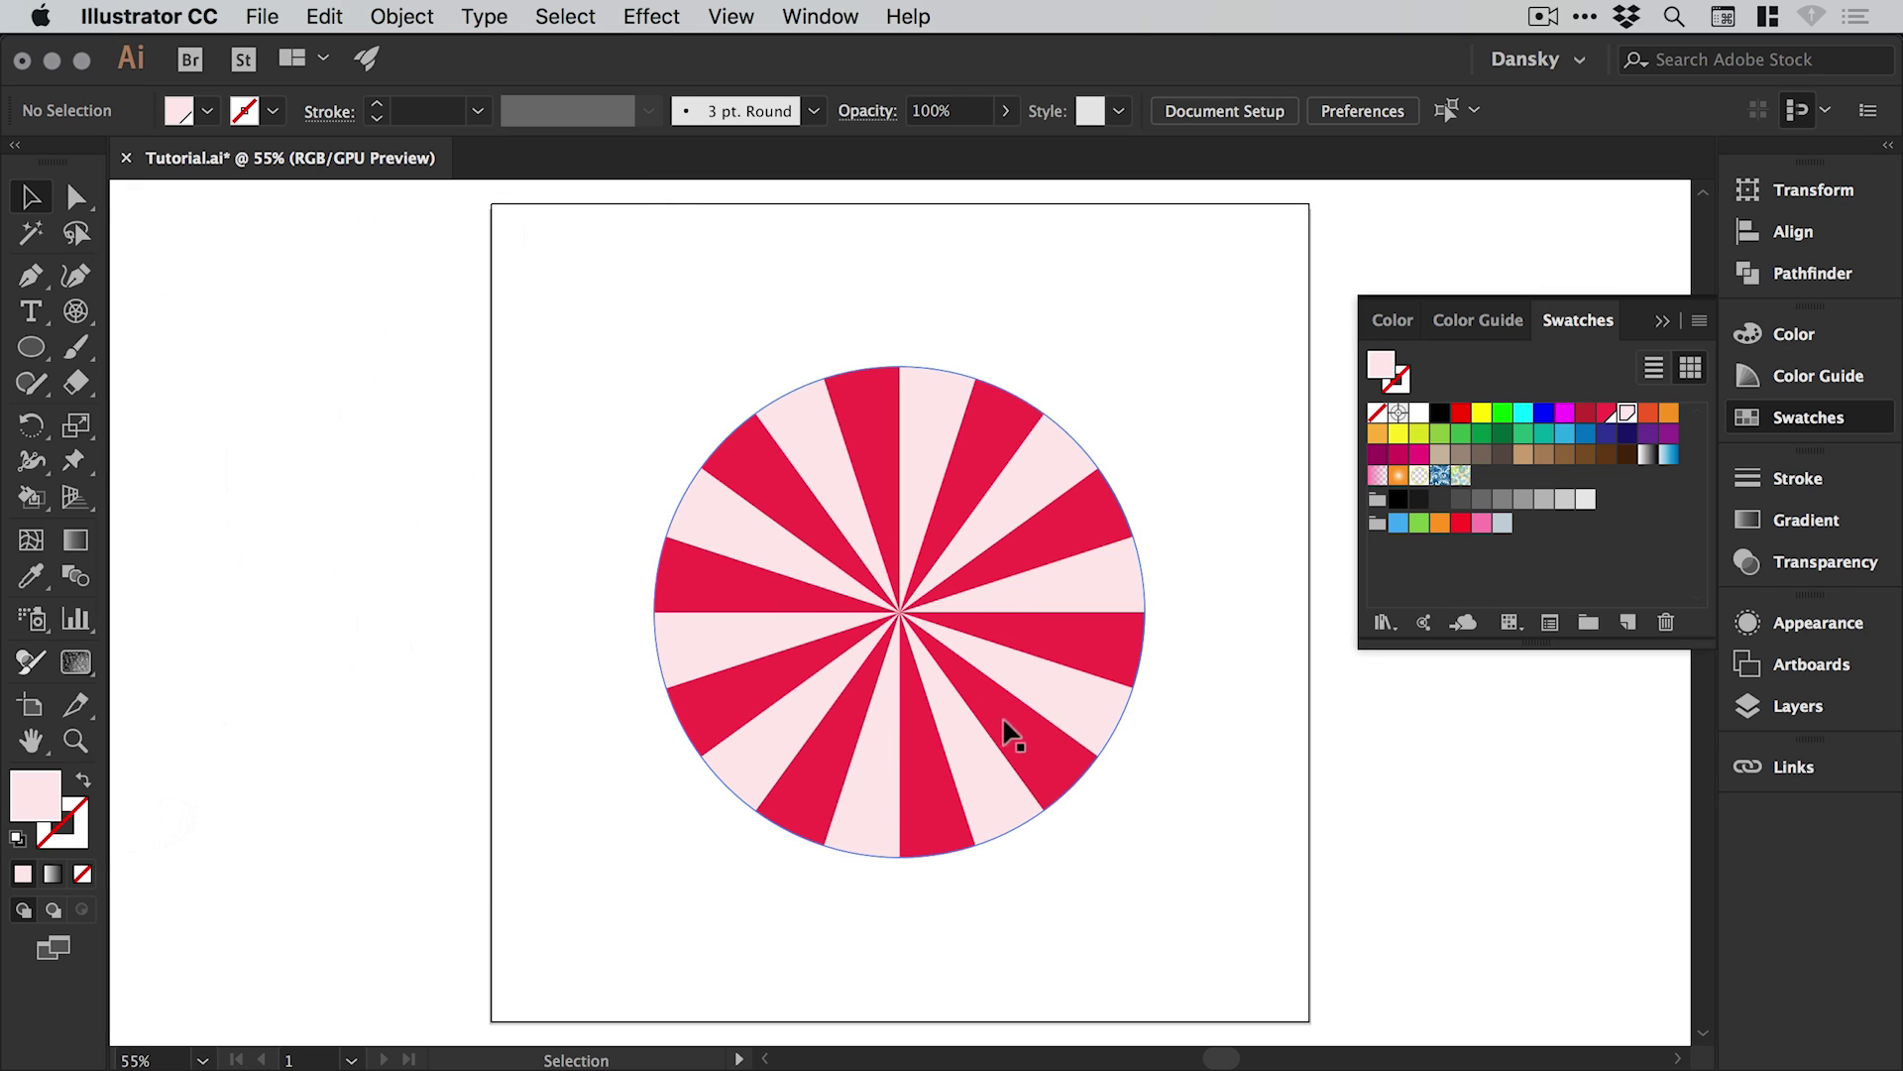
Close the Swatches panel and place a copy of the striped wheel left of the artboard
click(1806, 419)
key(a)
key(super+minus)
key(super+minus)
key(super+minus)
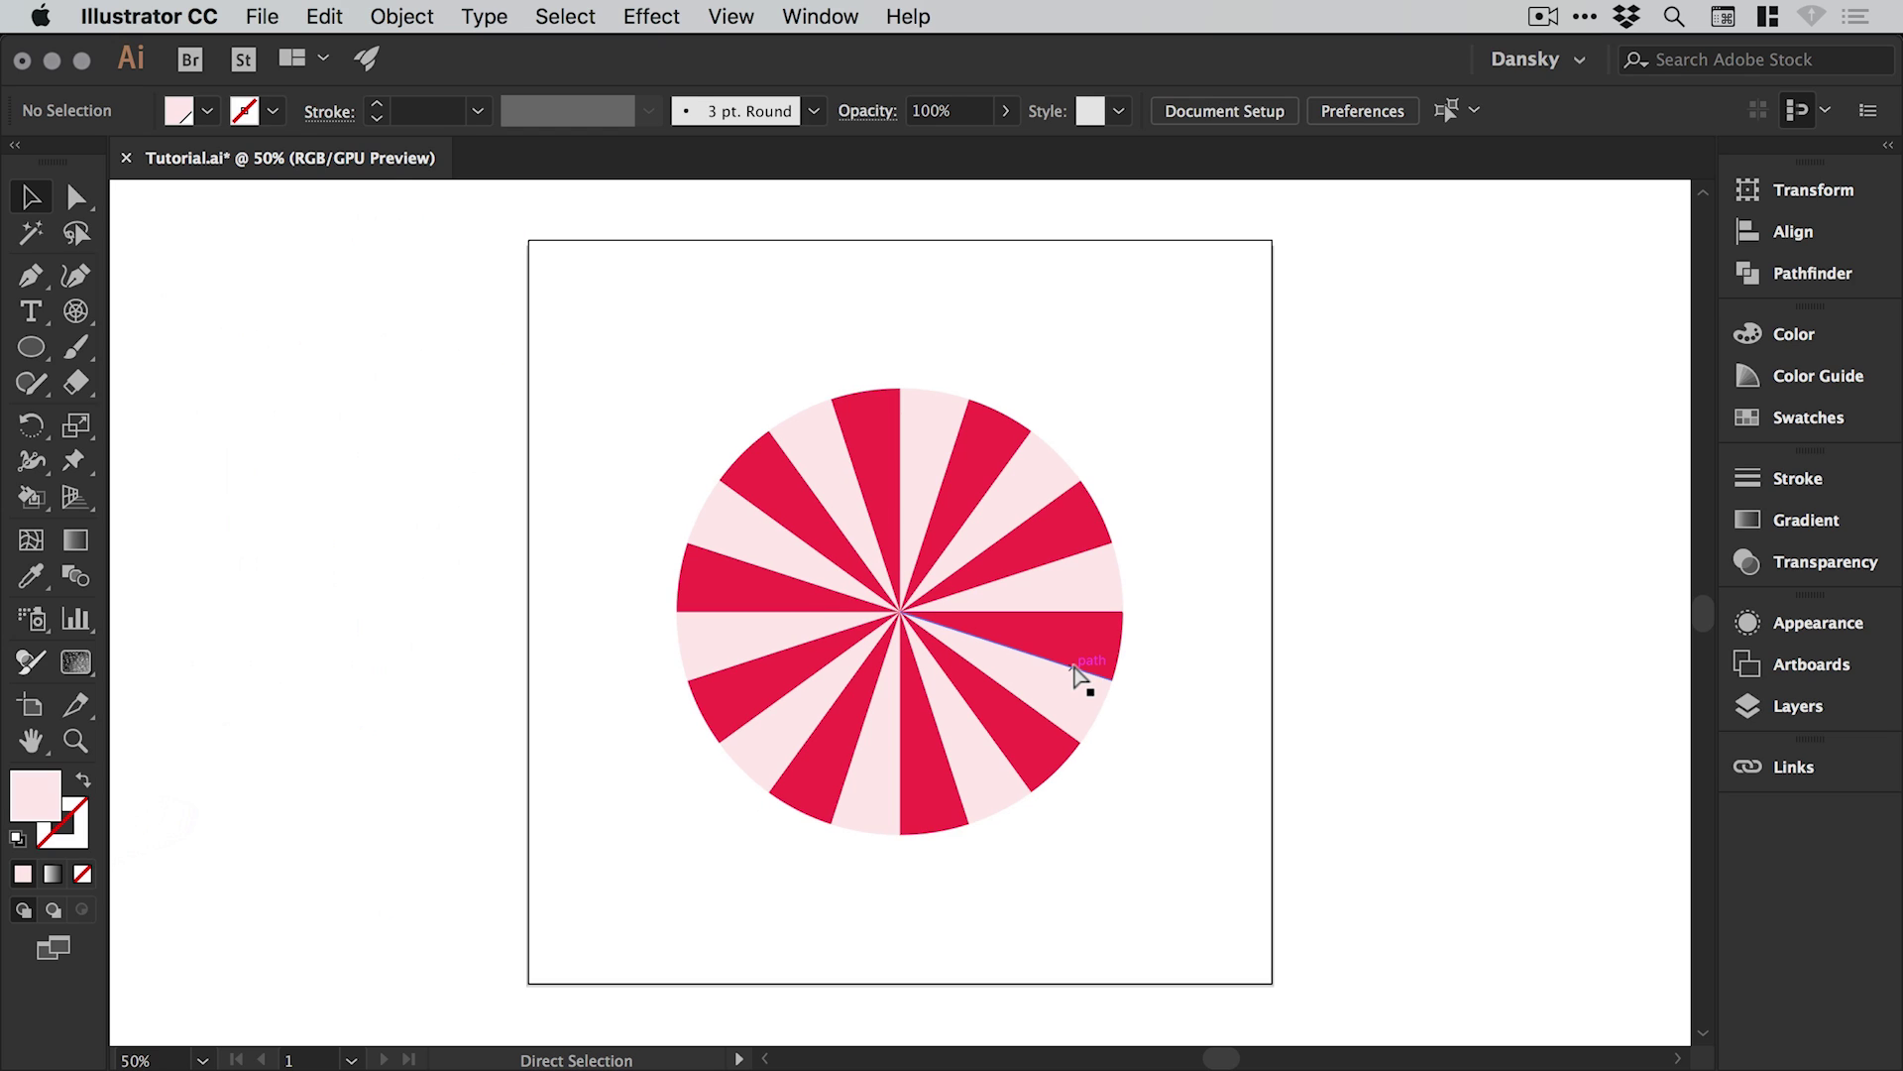
drag(732, 459, 1188, 775)
drag(921, 579, 266, 610)
click(519, 490)
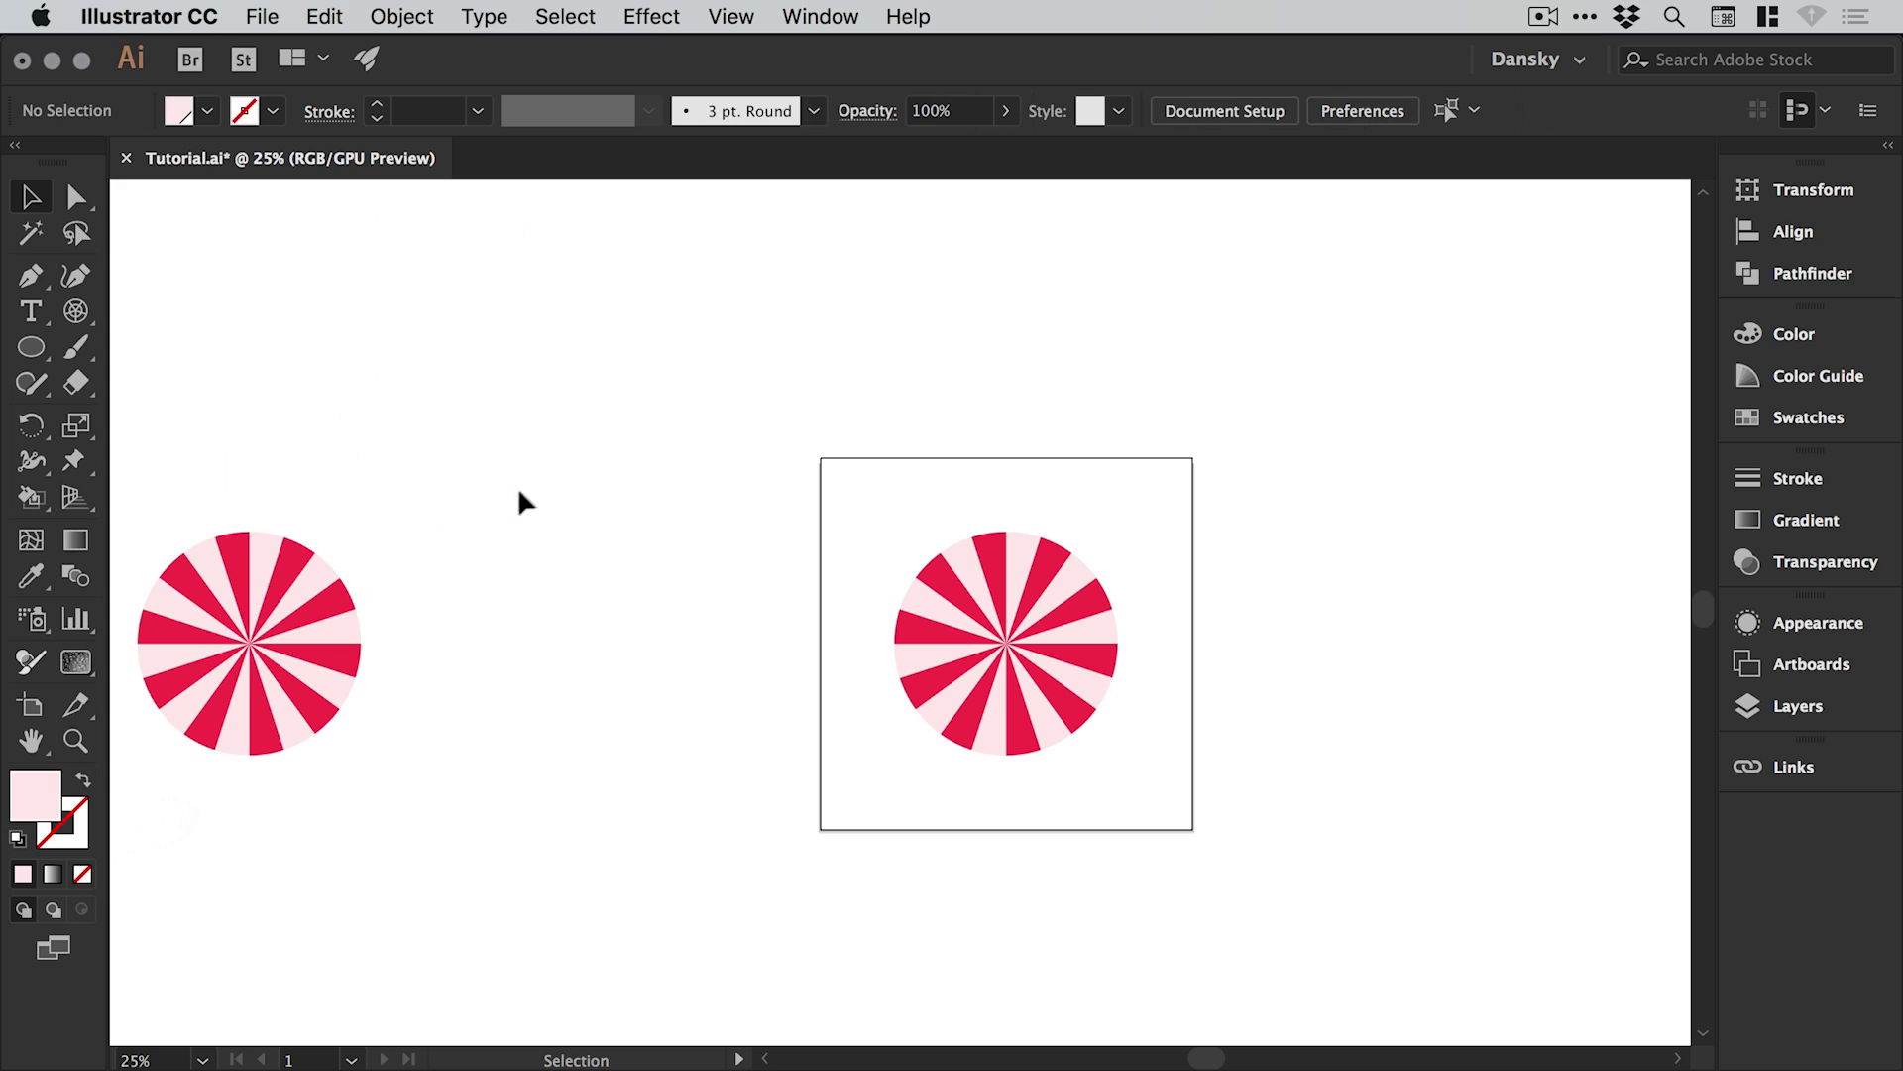
key(a)
key(super+0)
key(v)
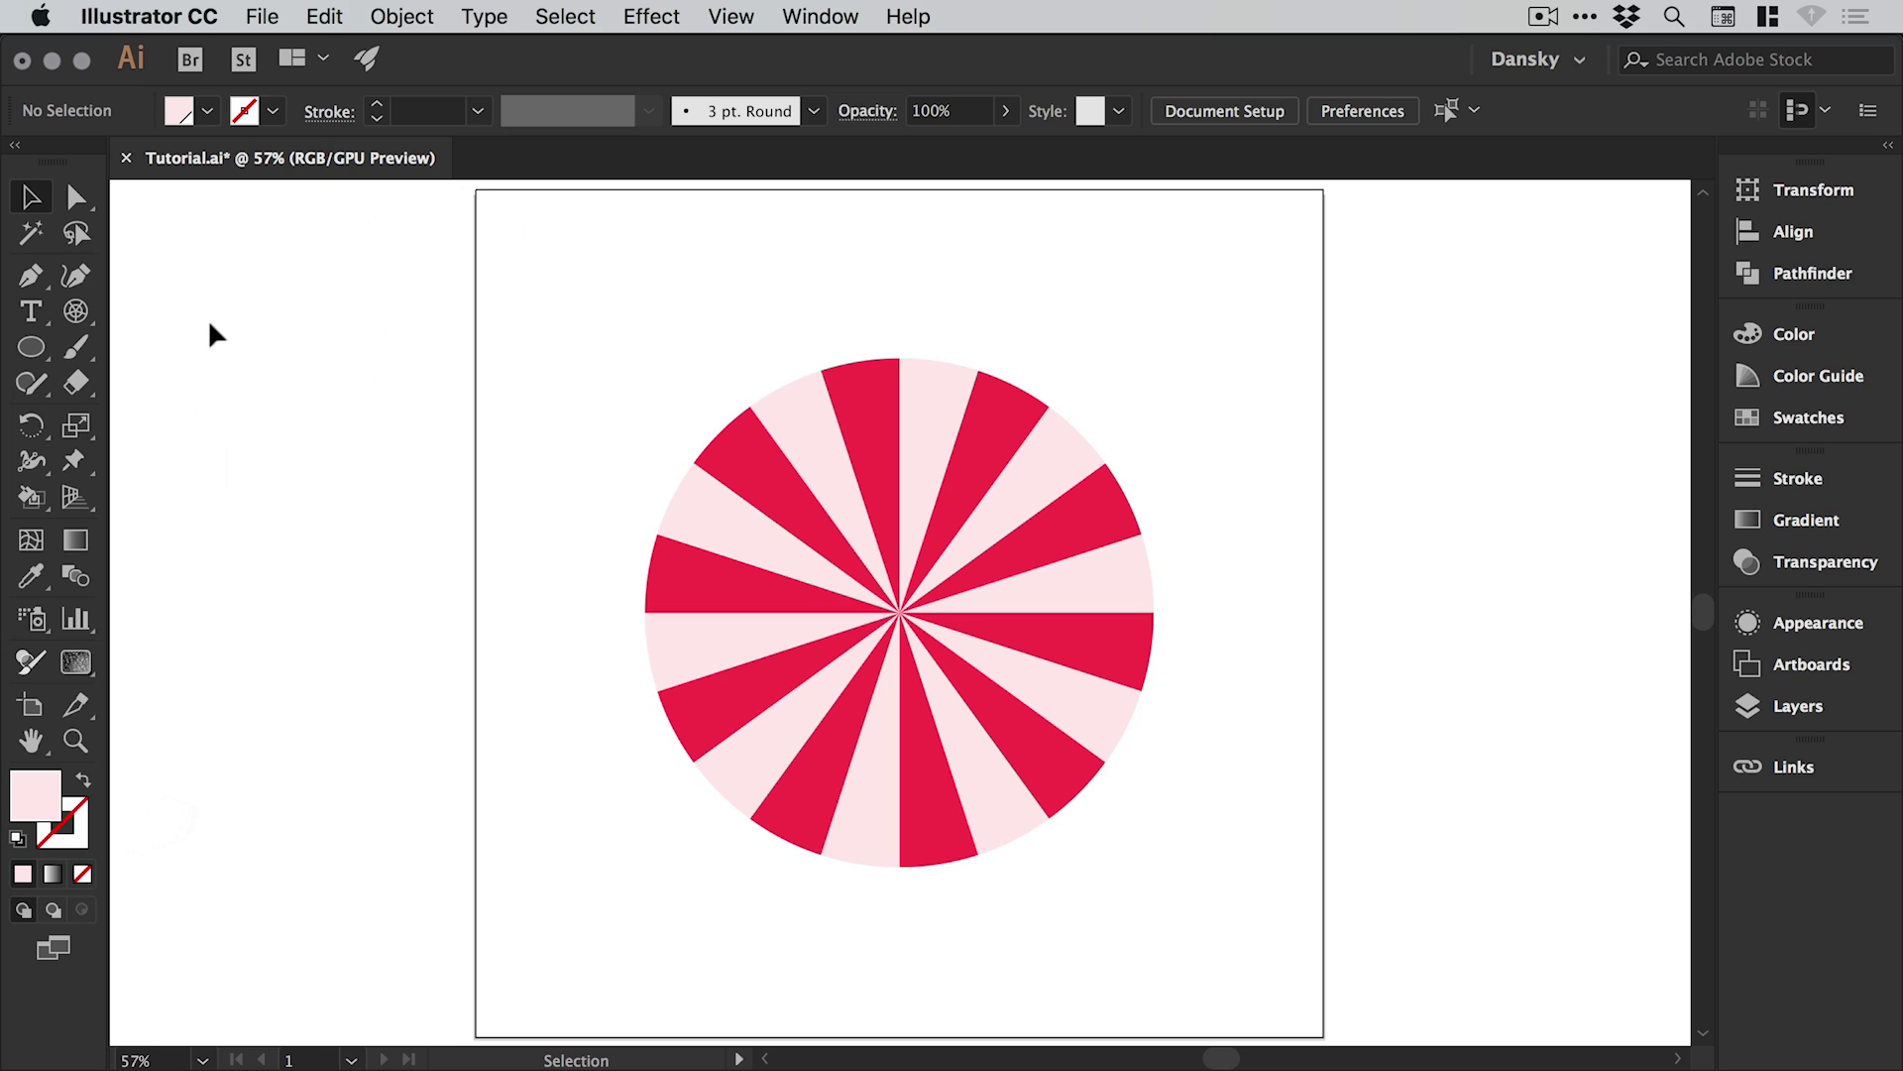
Draw a 600 × 600 pt circle and move it left of the striped wheel
click(35, 350)
click(246, 320)
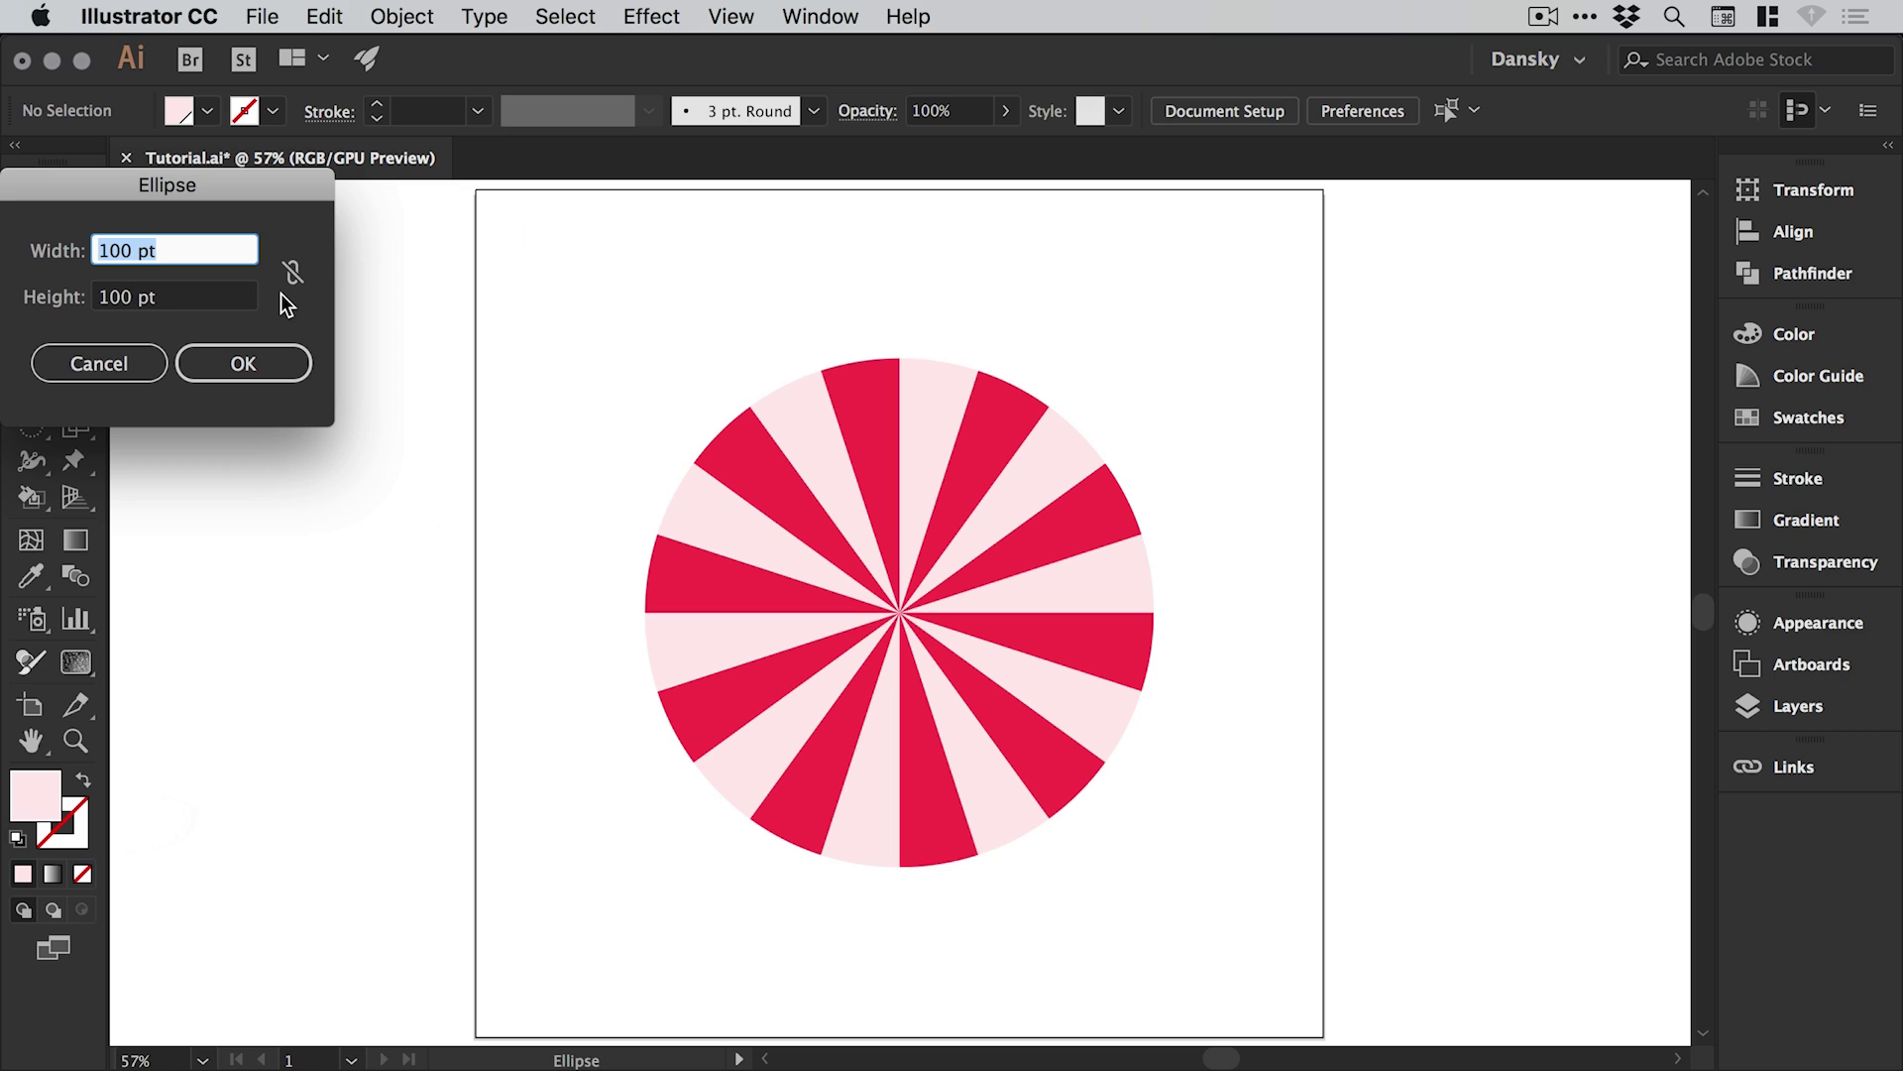
text(600)
key(Tab)
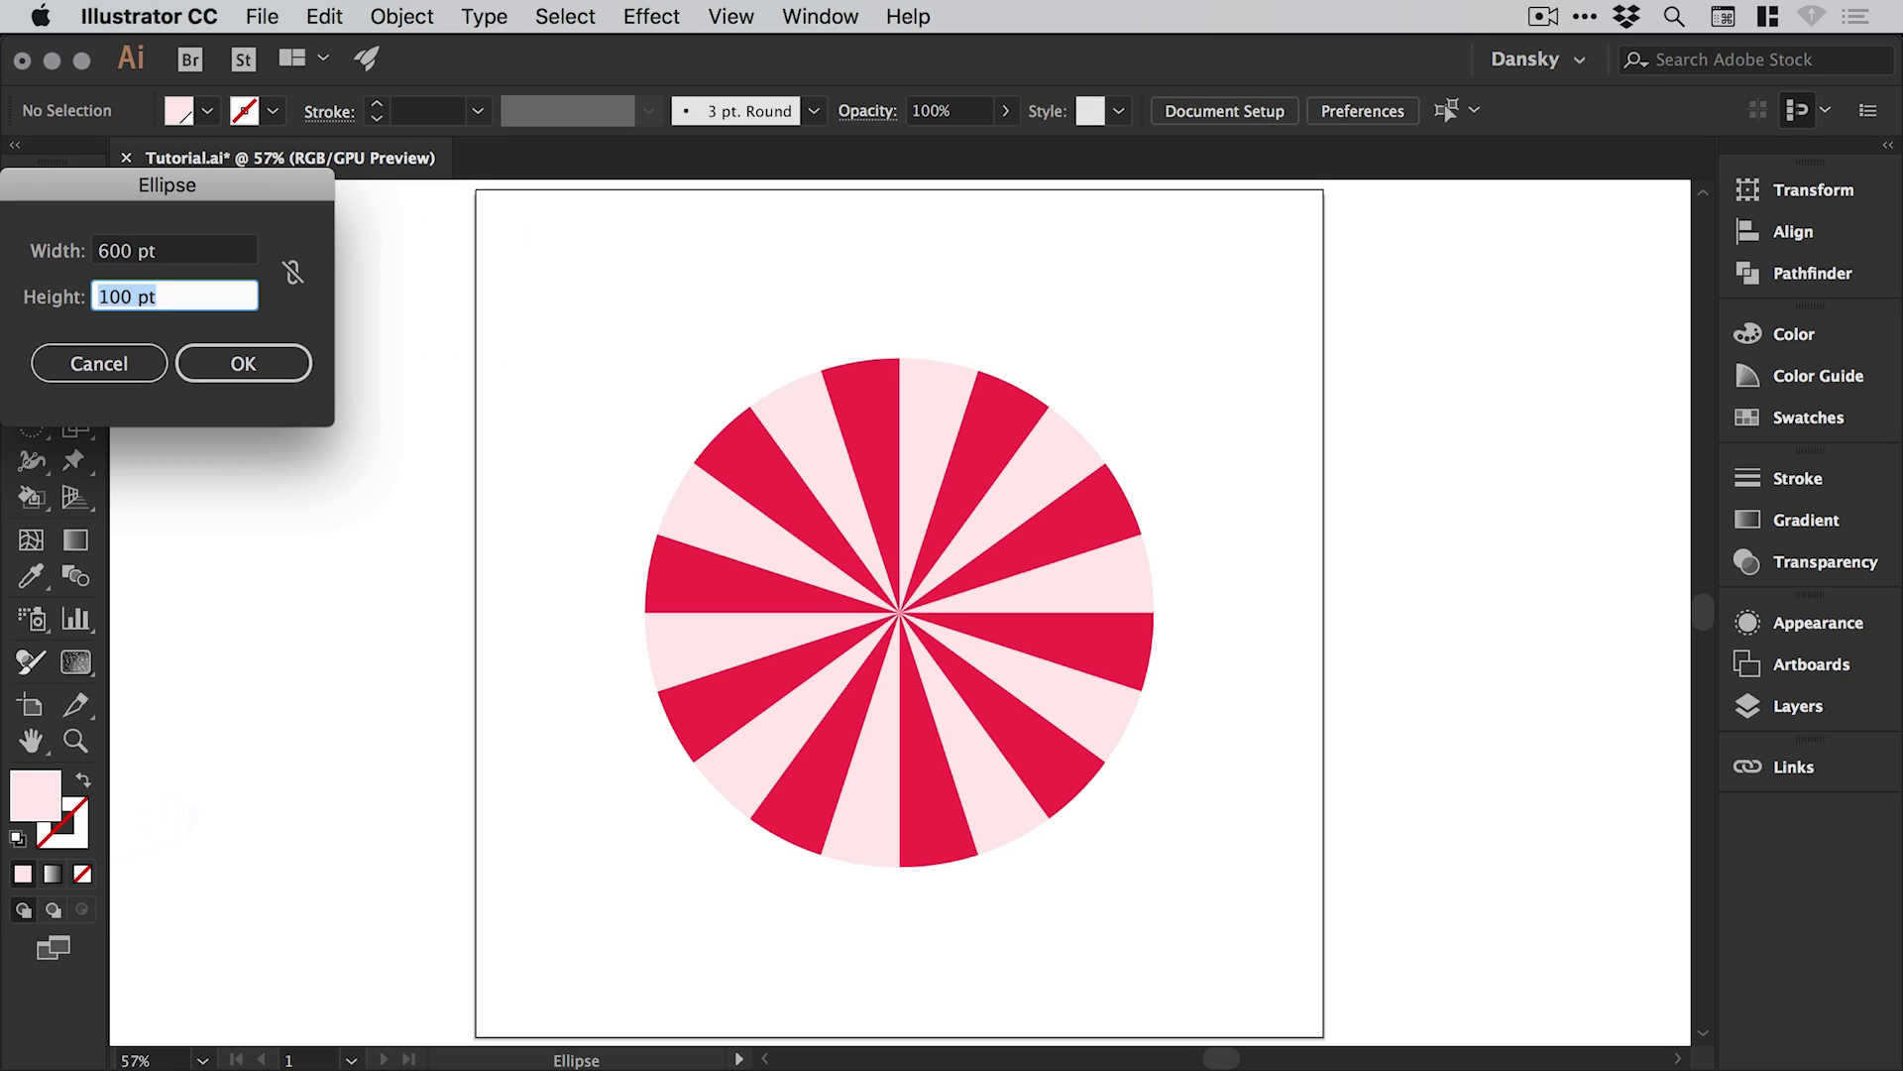
text(600)
key(Return)
key(v)
mouse_move(596, 566)
mouse_down()
mouse_move(473, 503)
mouse_move(424, 439)
mouse_move(325, 421)
mouse_up()
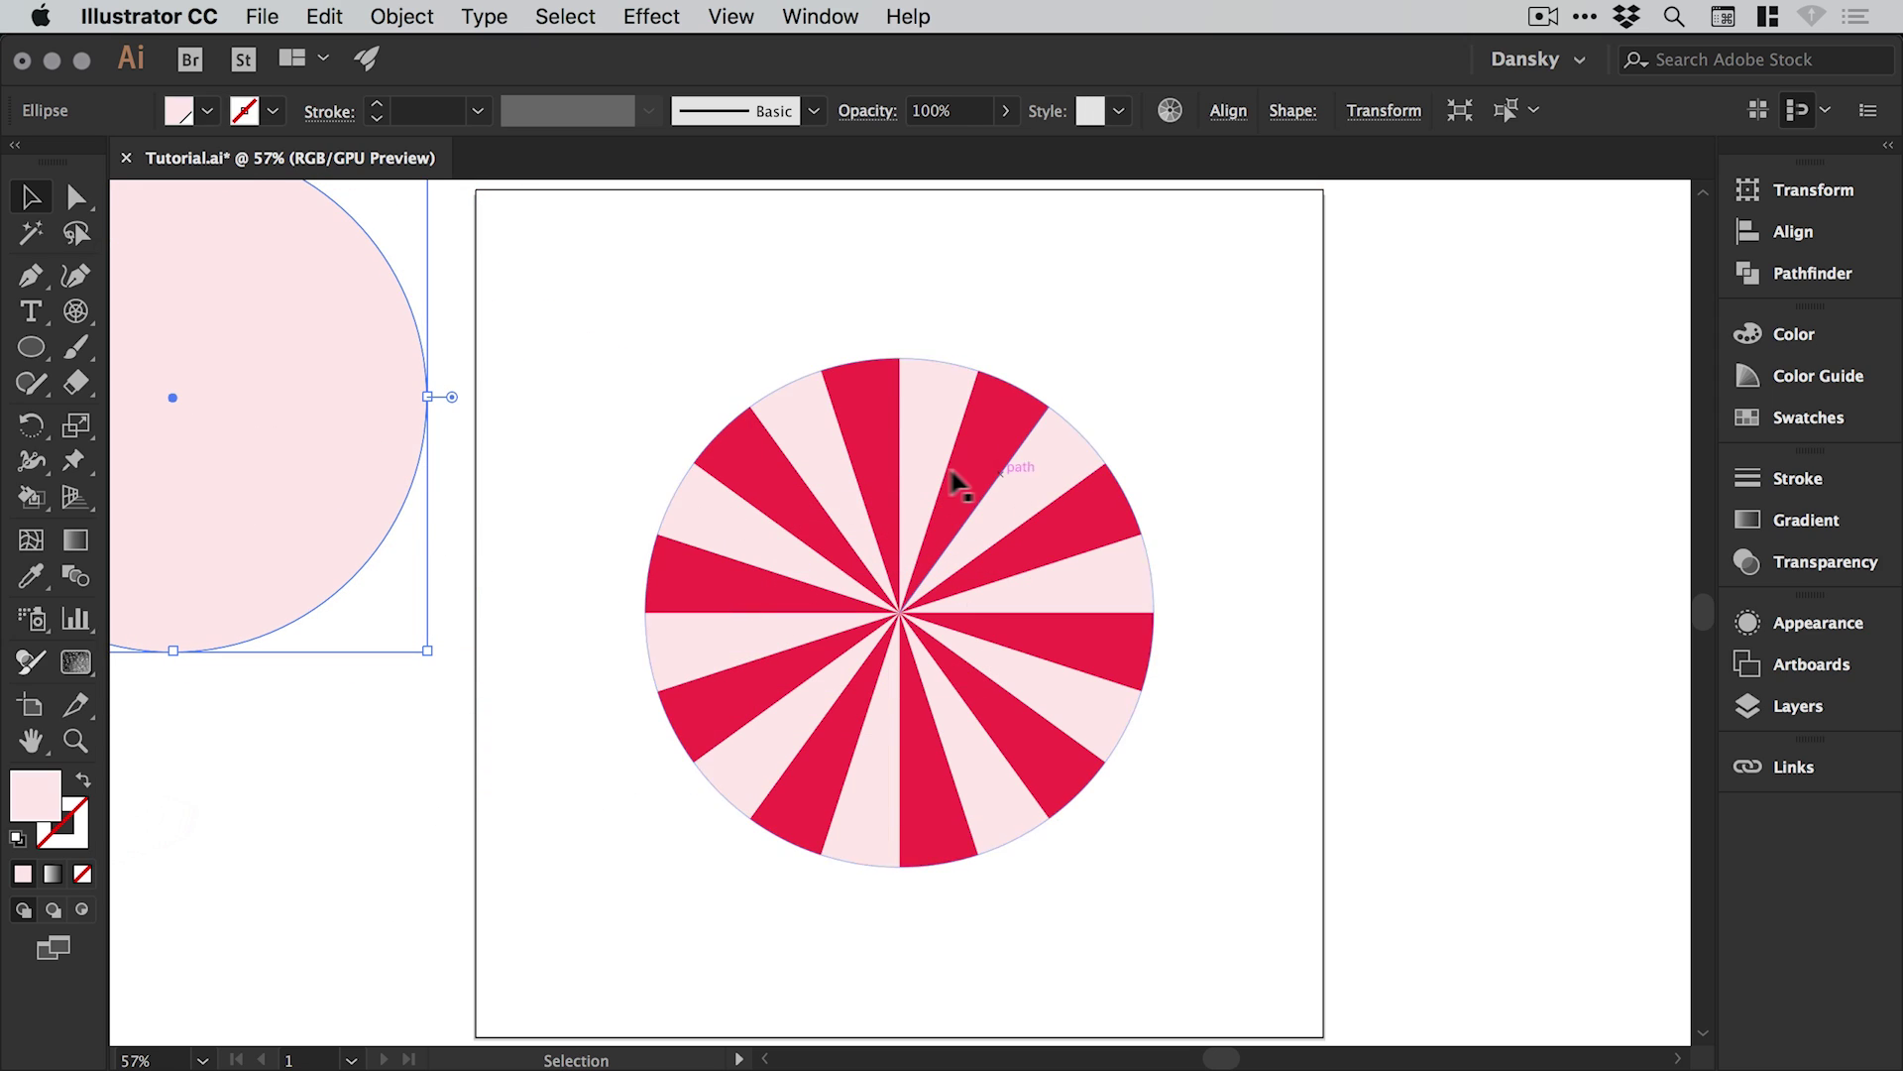
Expand the striped wheel, keeping Object, Fill and Stroke checked
drag(629, 365, 1197, 874)
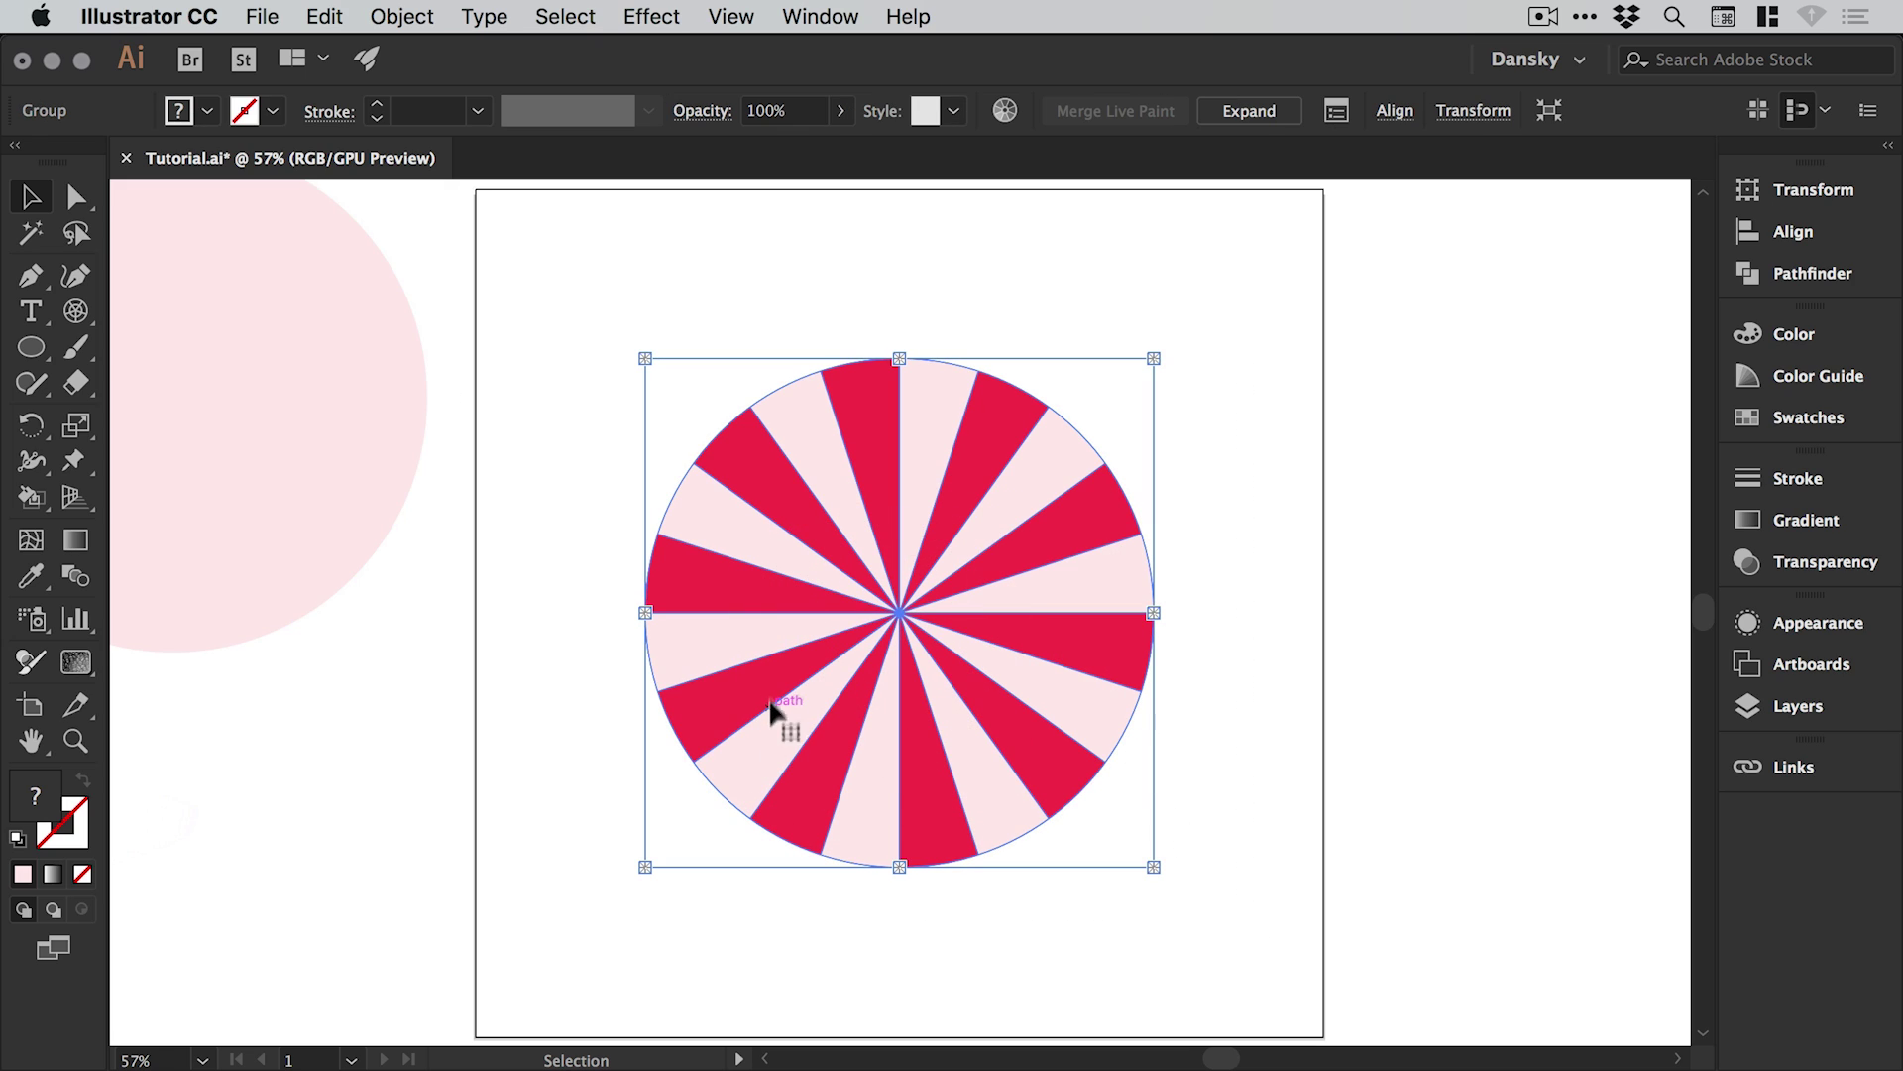
click(401, 17)
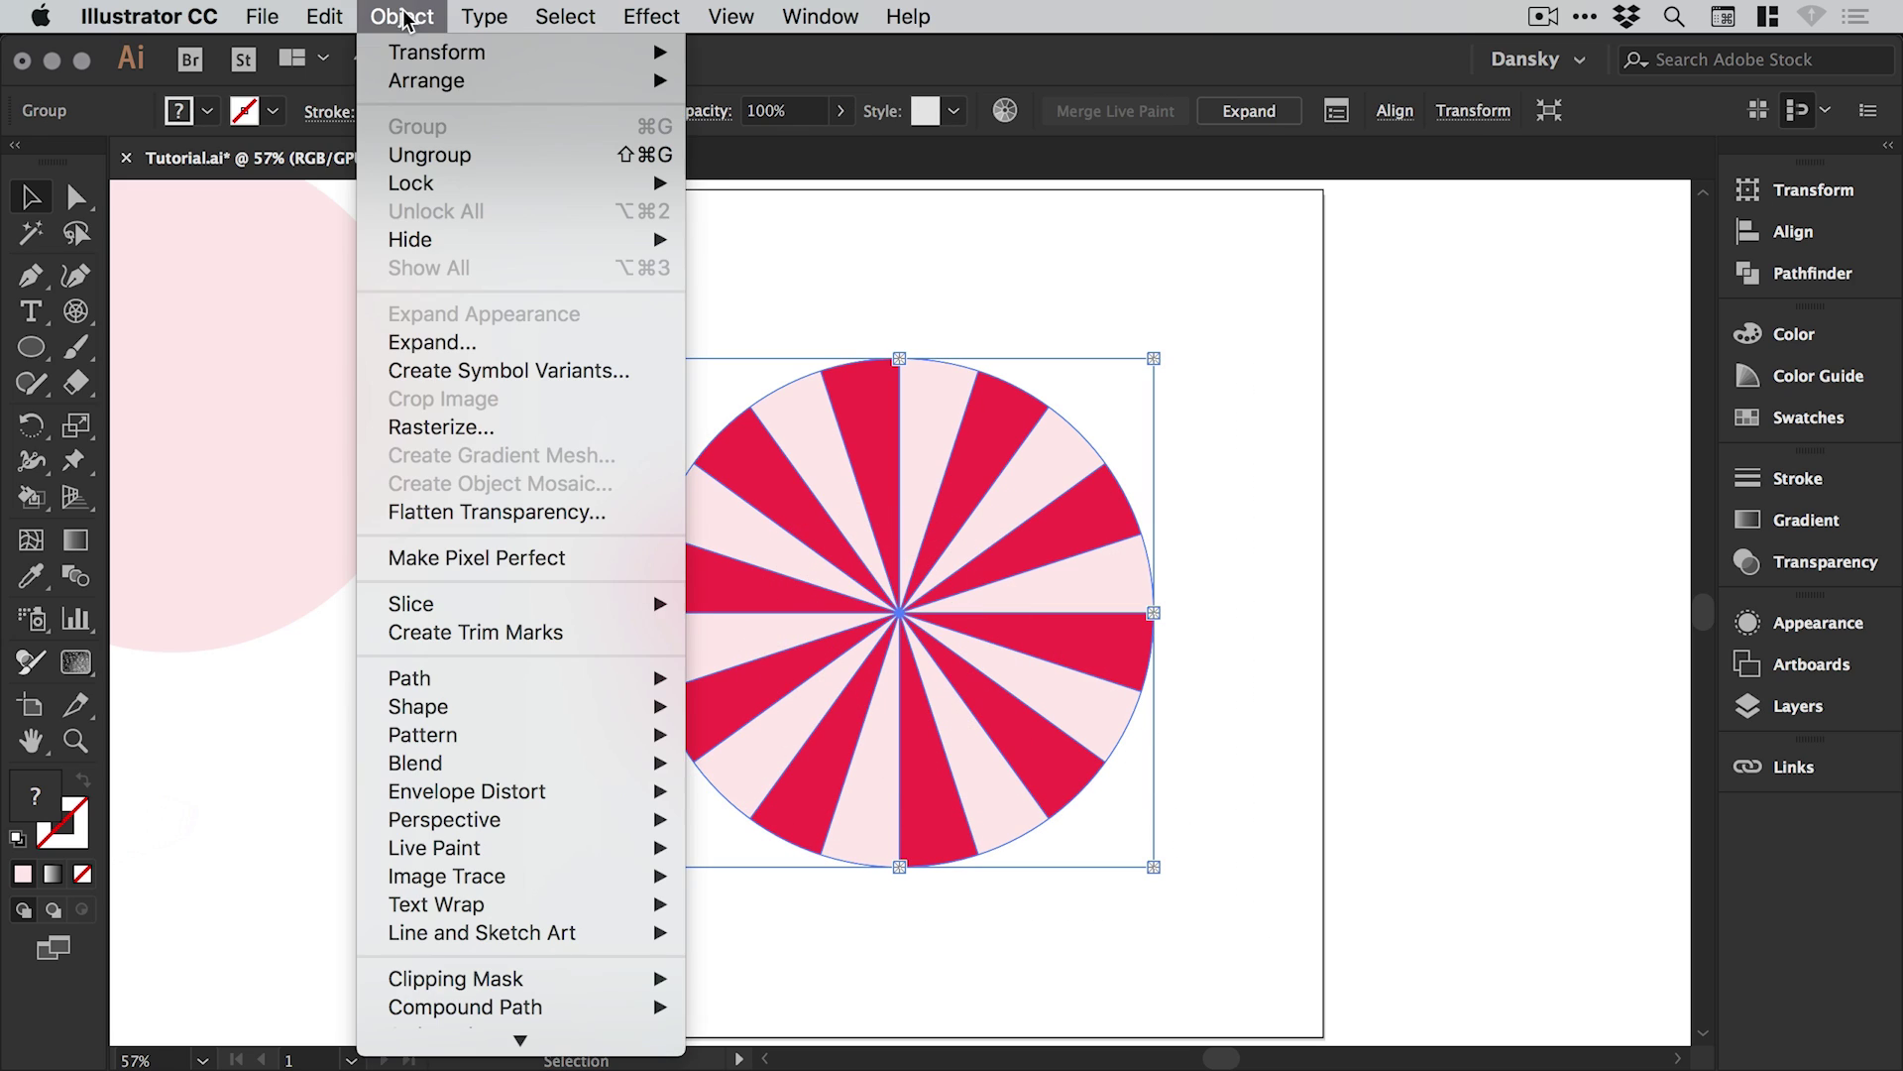
click(470, 341)
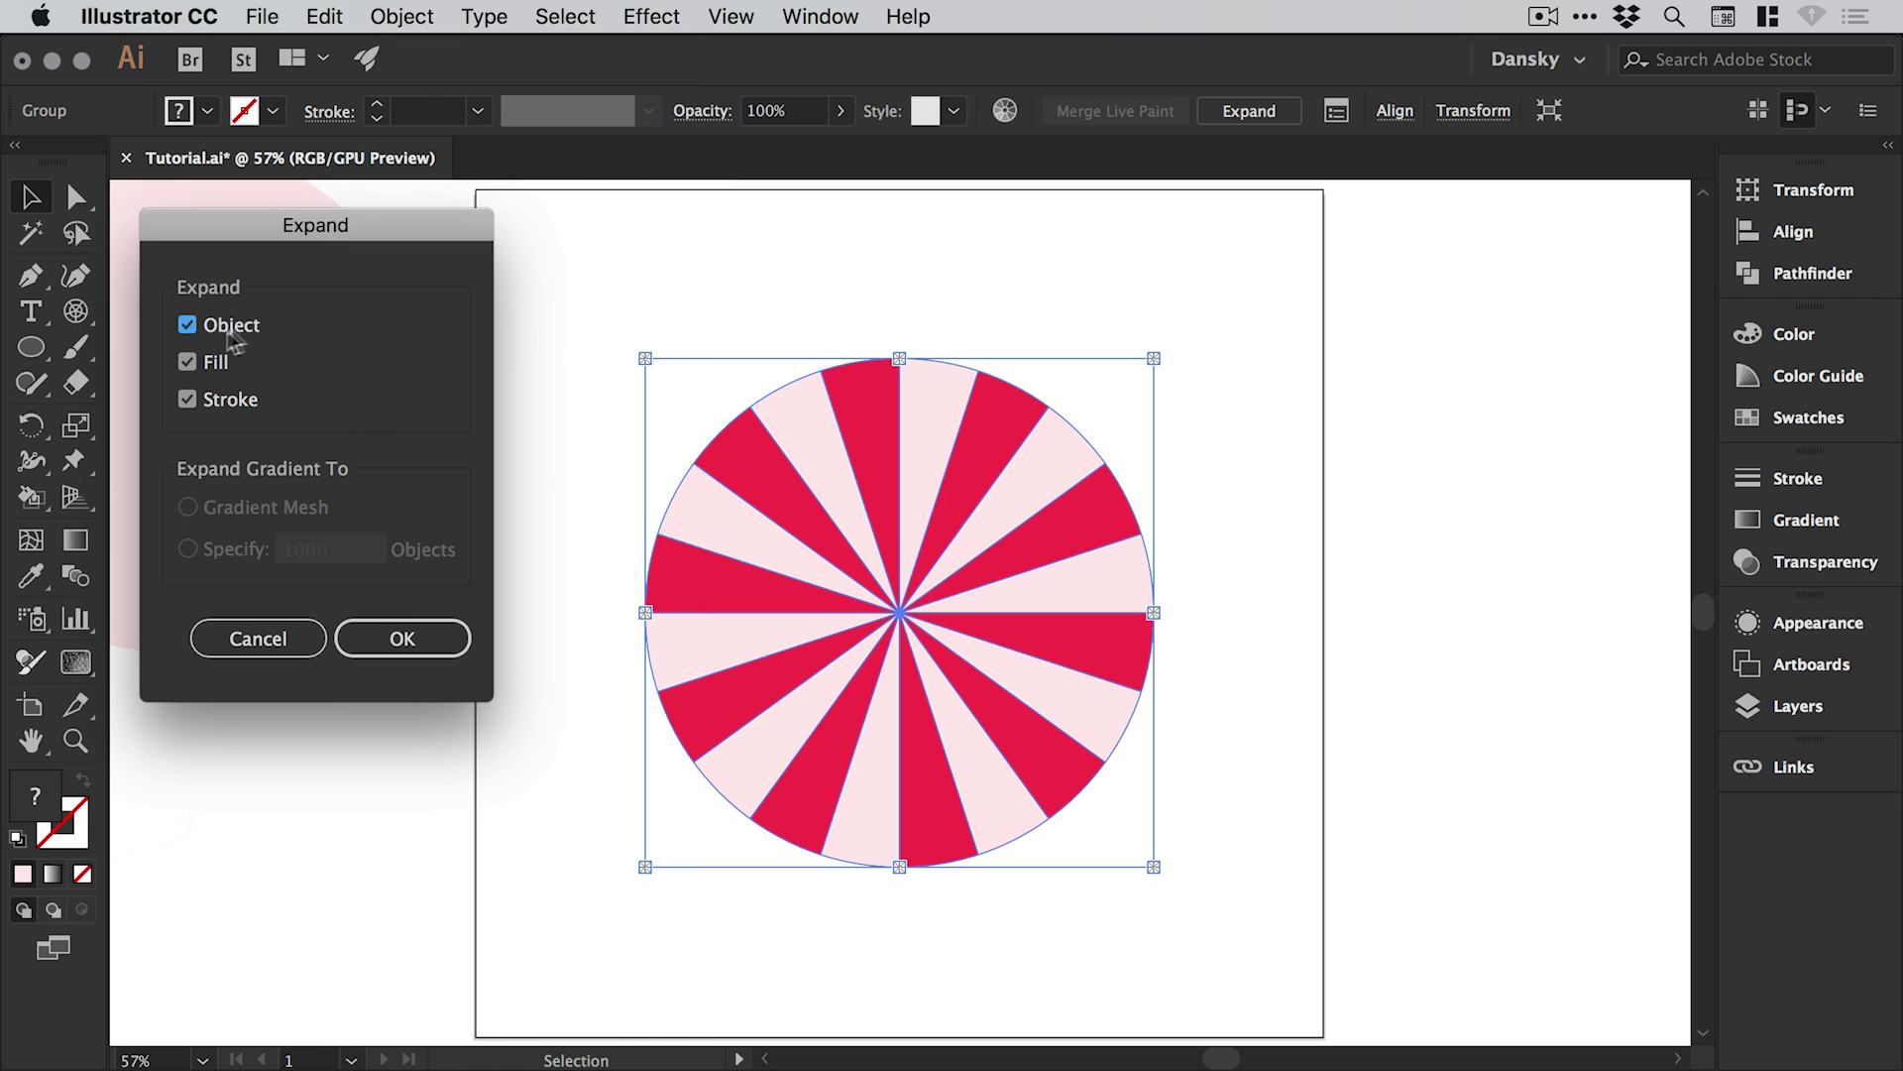
click(410, 650)
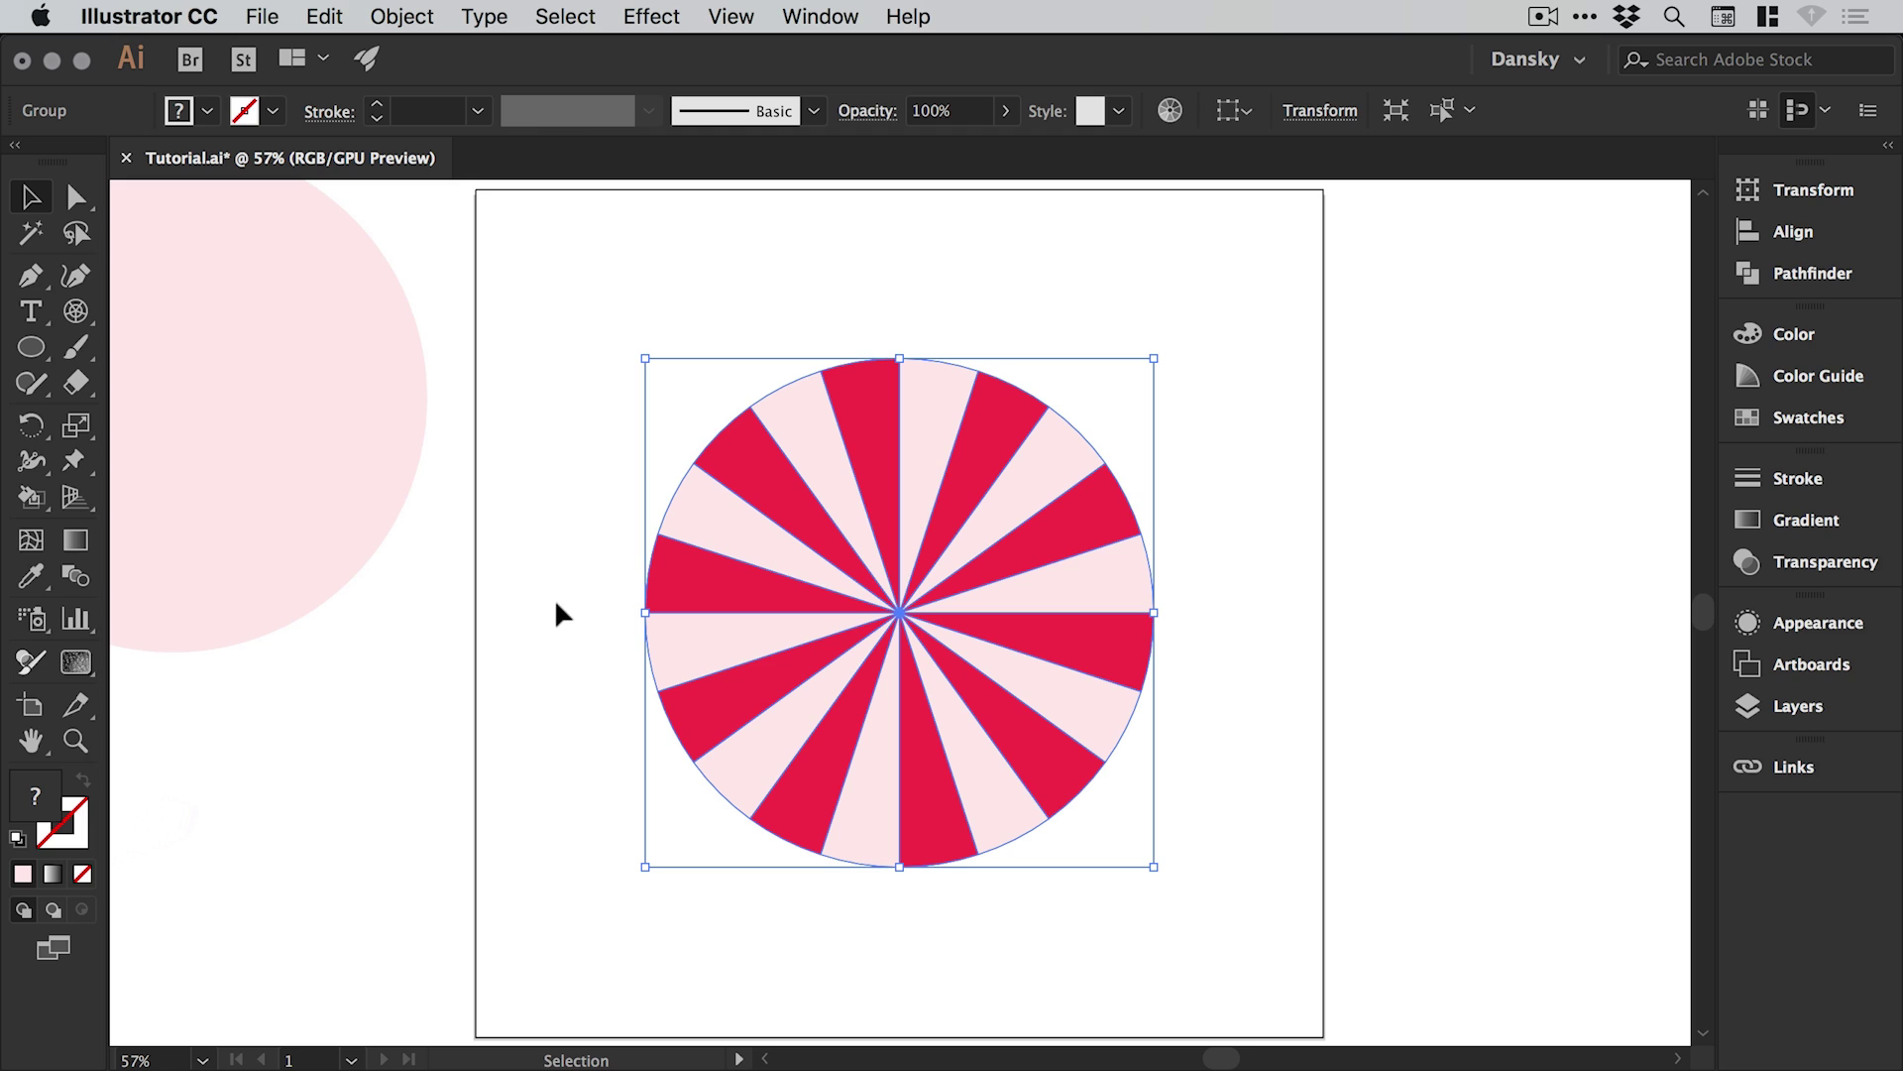
Merge the expanded pinwheel into a single Live Paint group
click(31, 499)
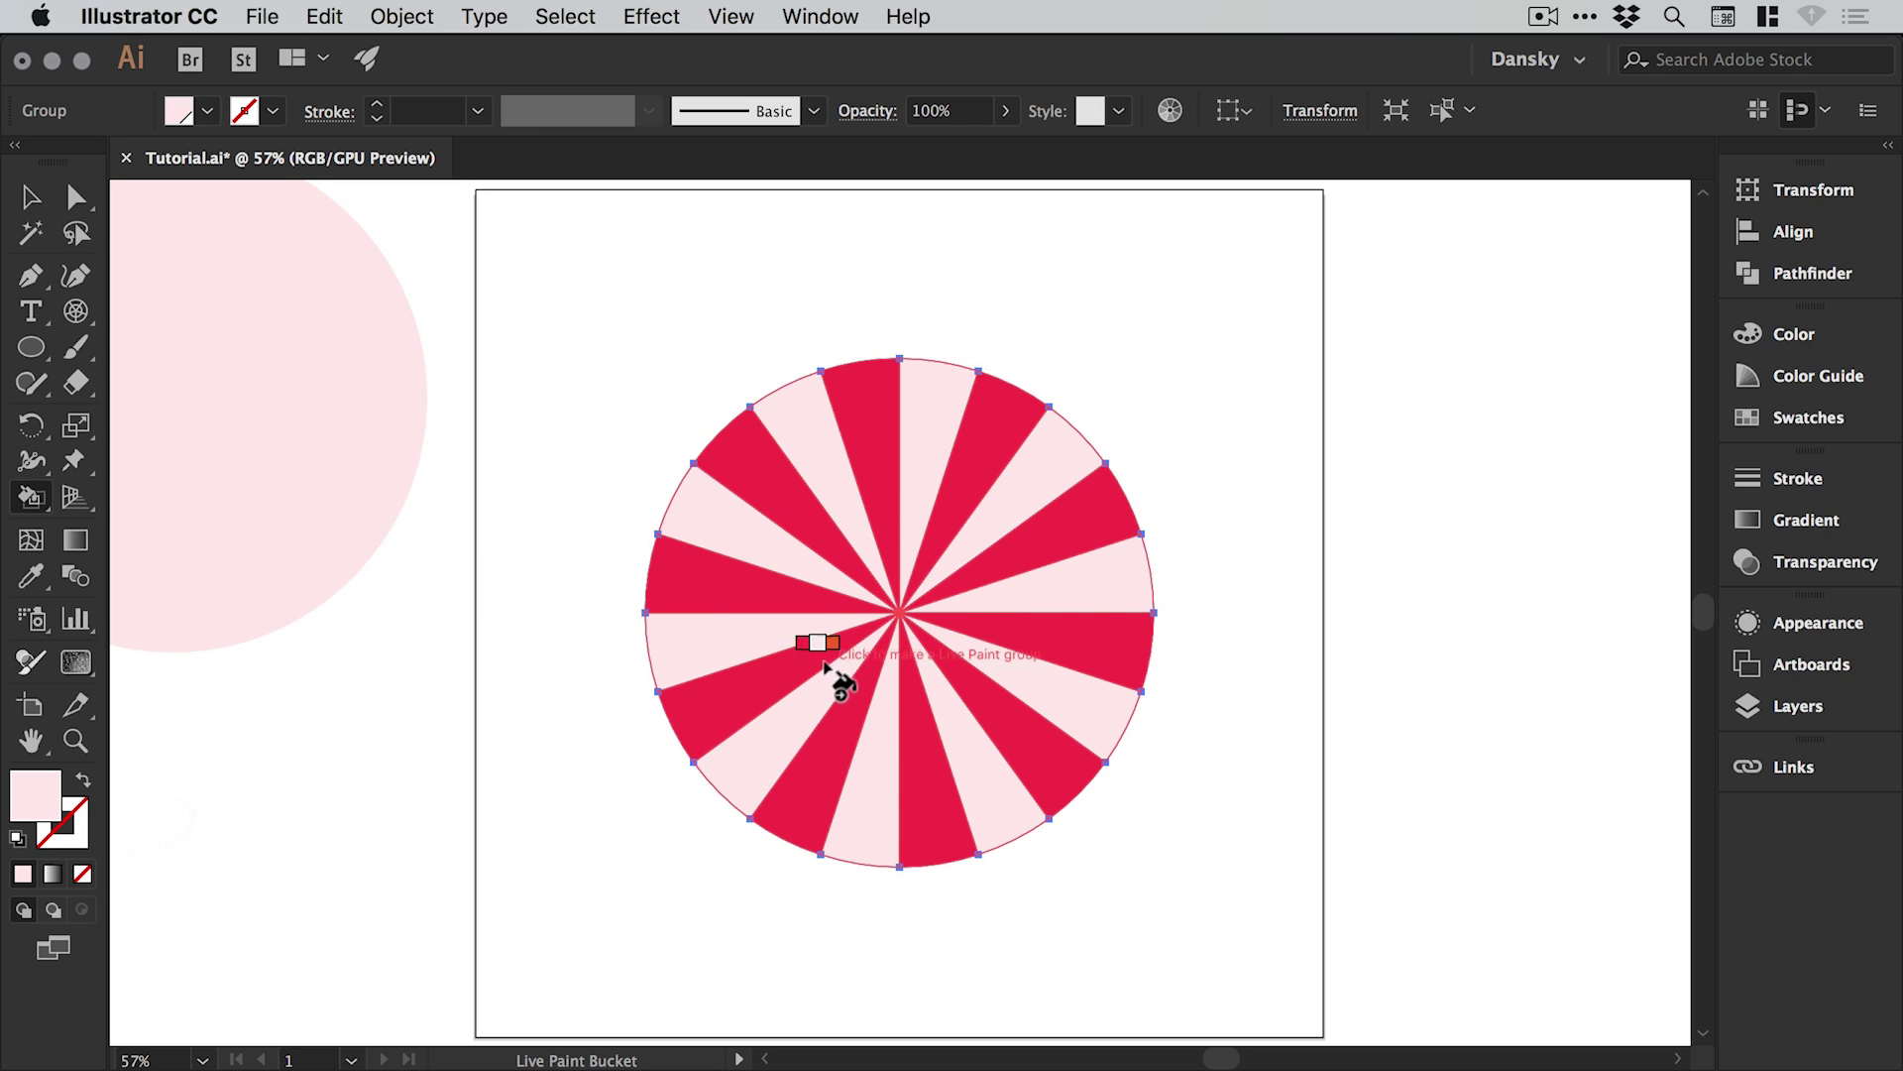
click(647, 633)
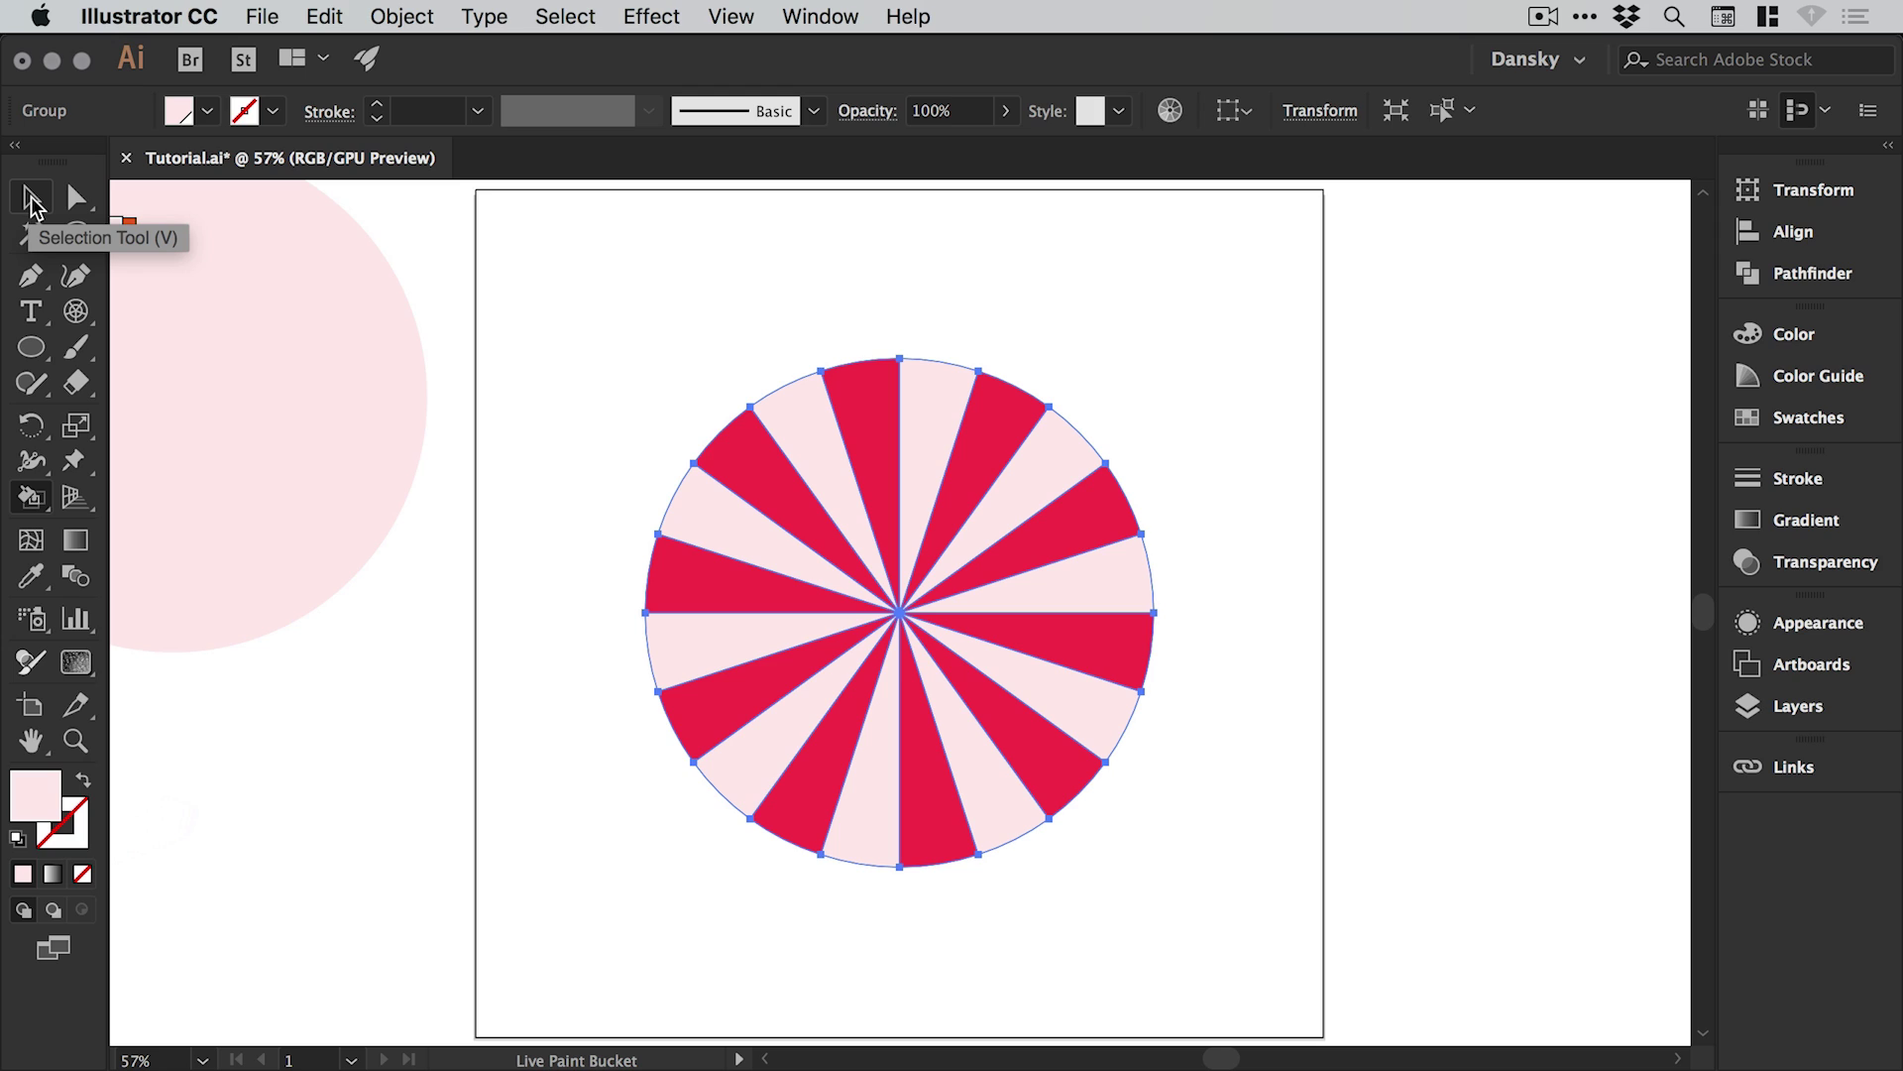
click(30, 203)
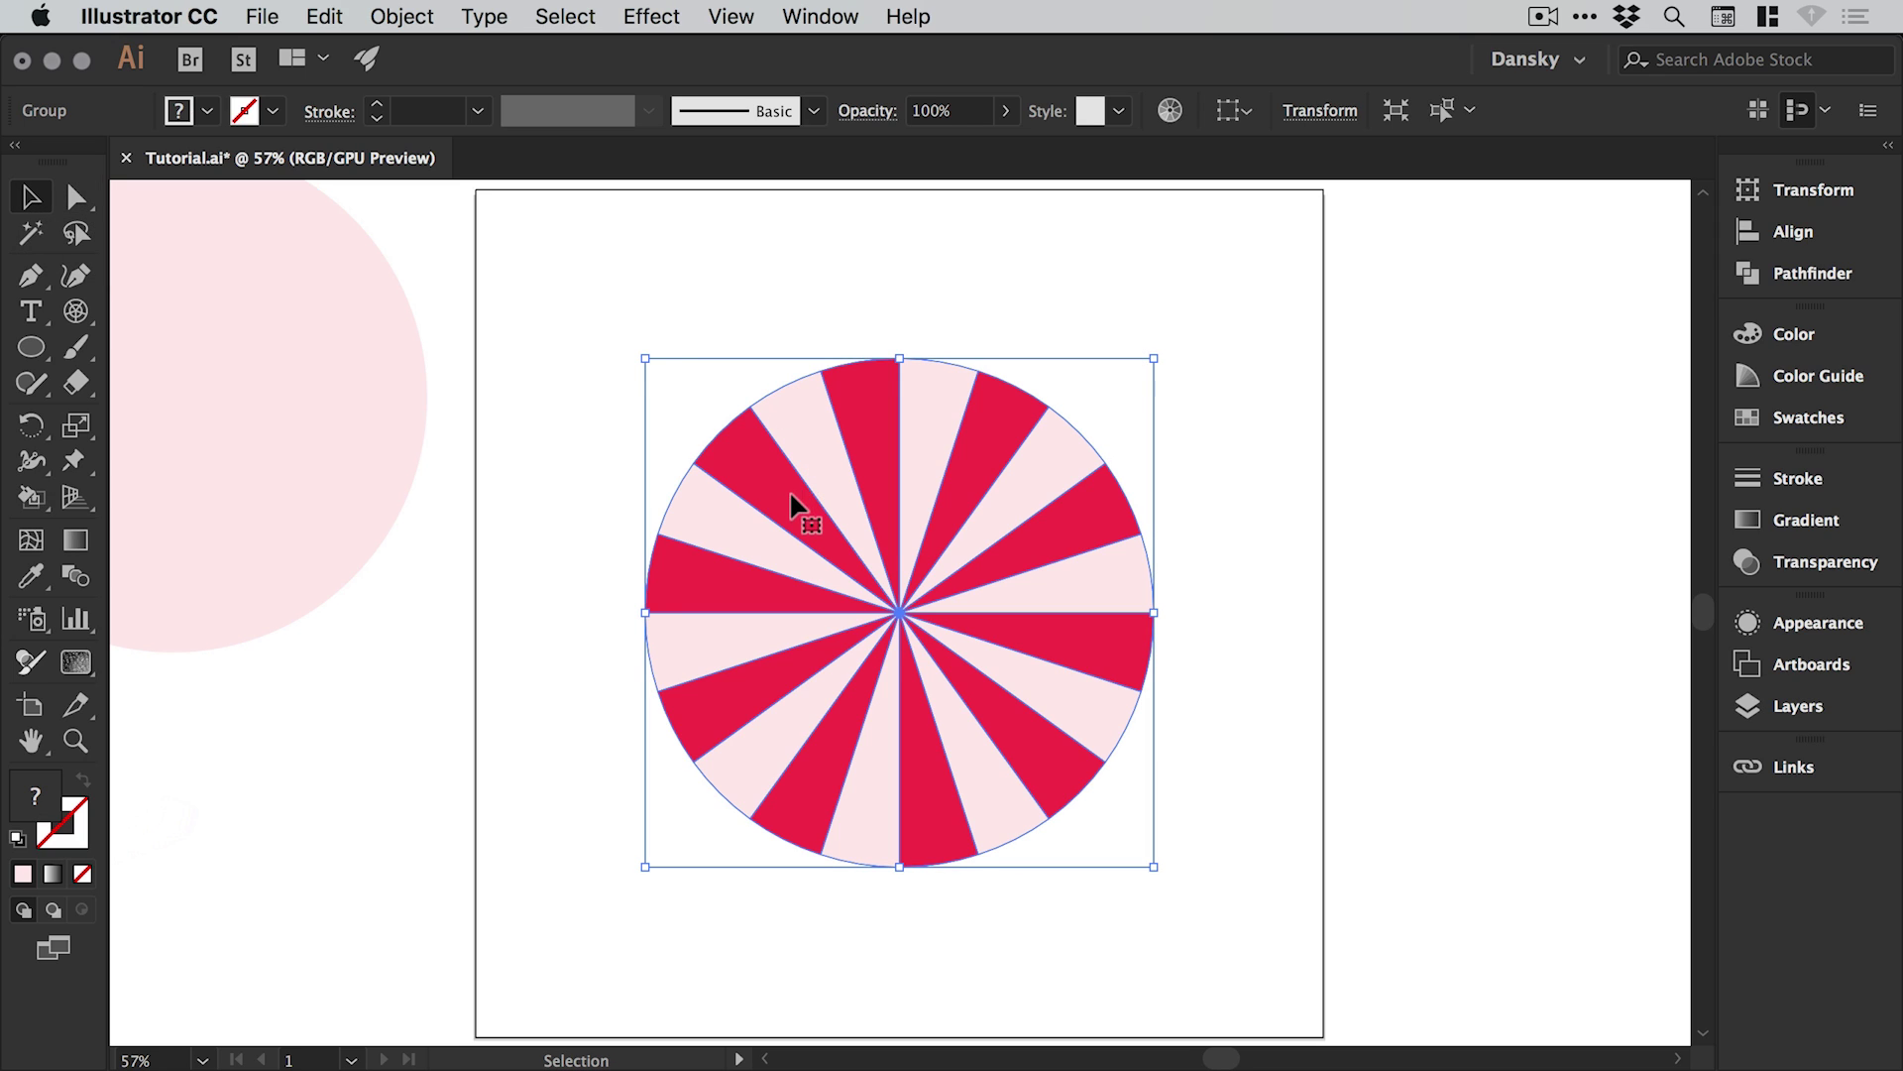
Apply a Twist distortion with a 30° angle to the striped pinwheel, checking it in preview
click(652, 18)
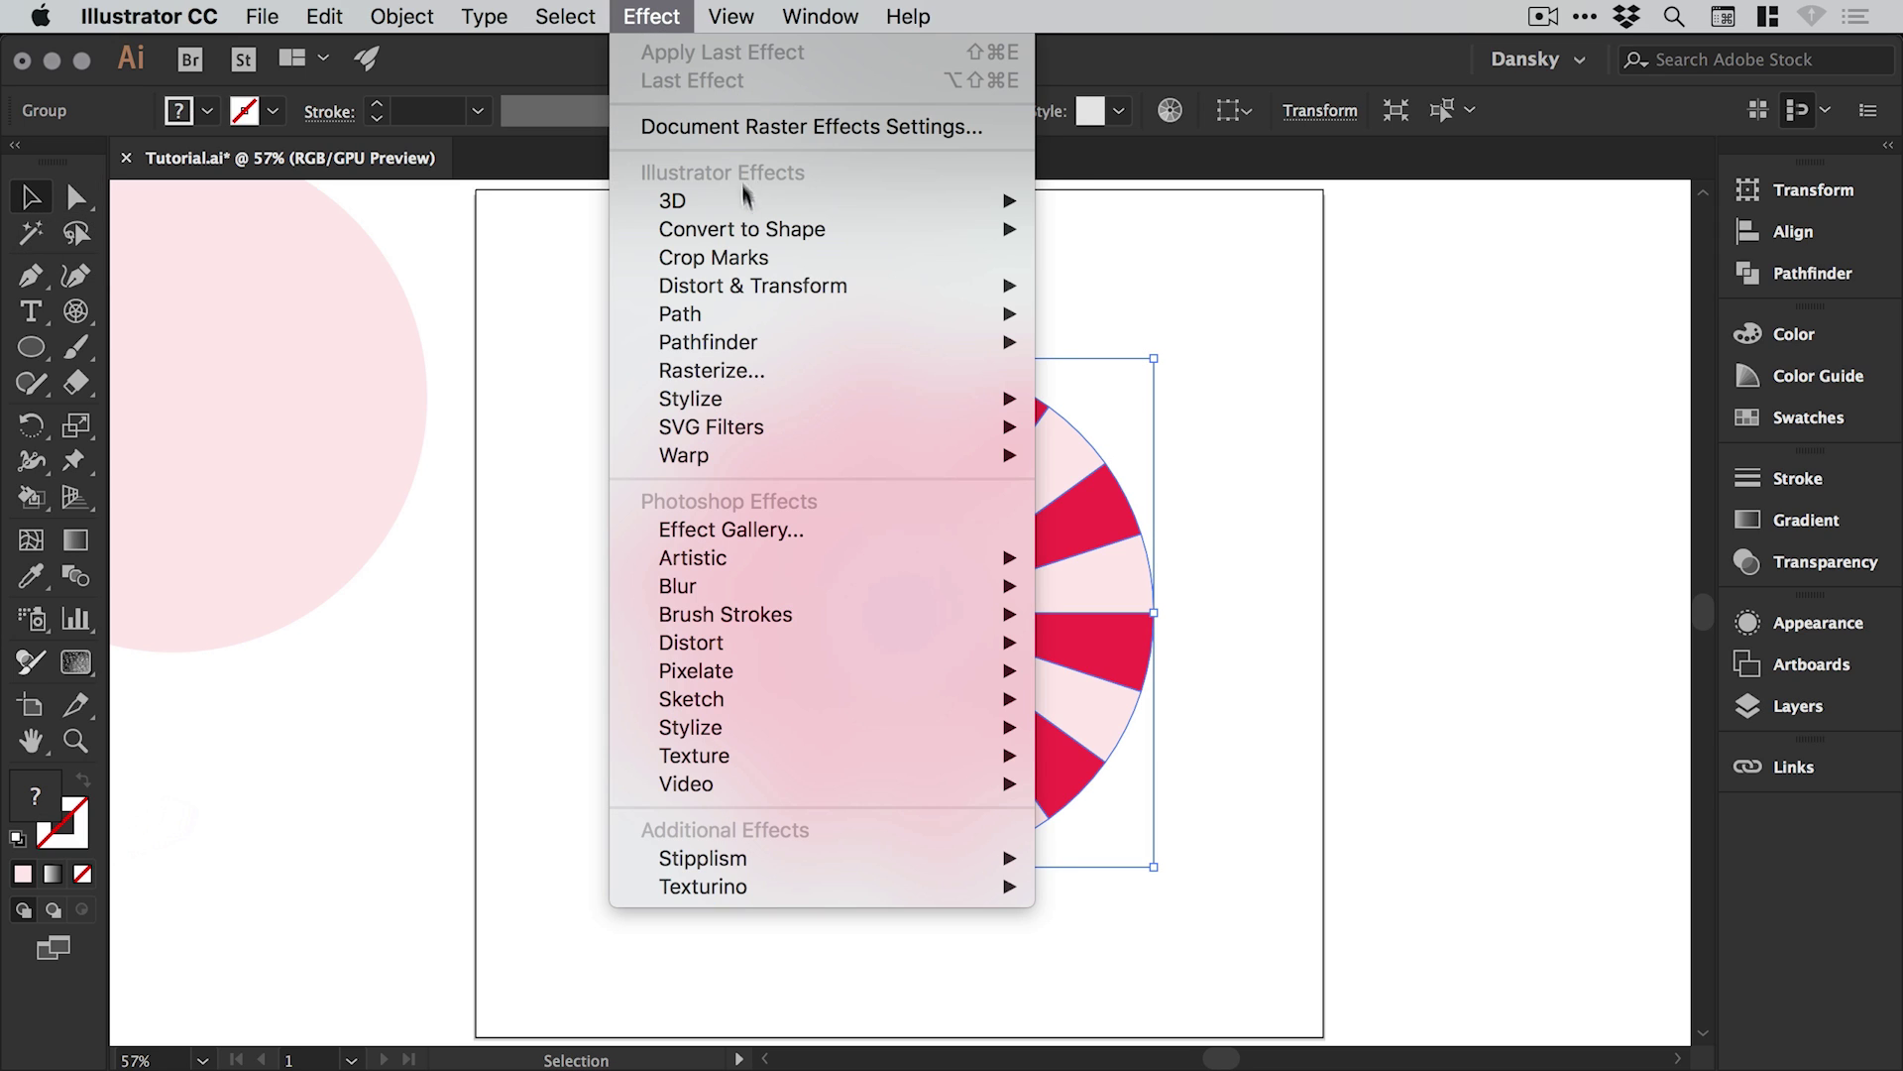
mouse_move(753, 283)
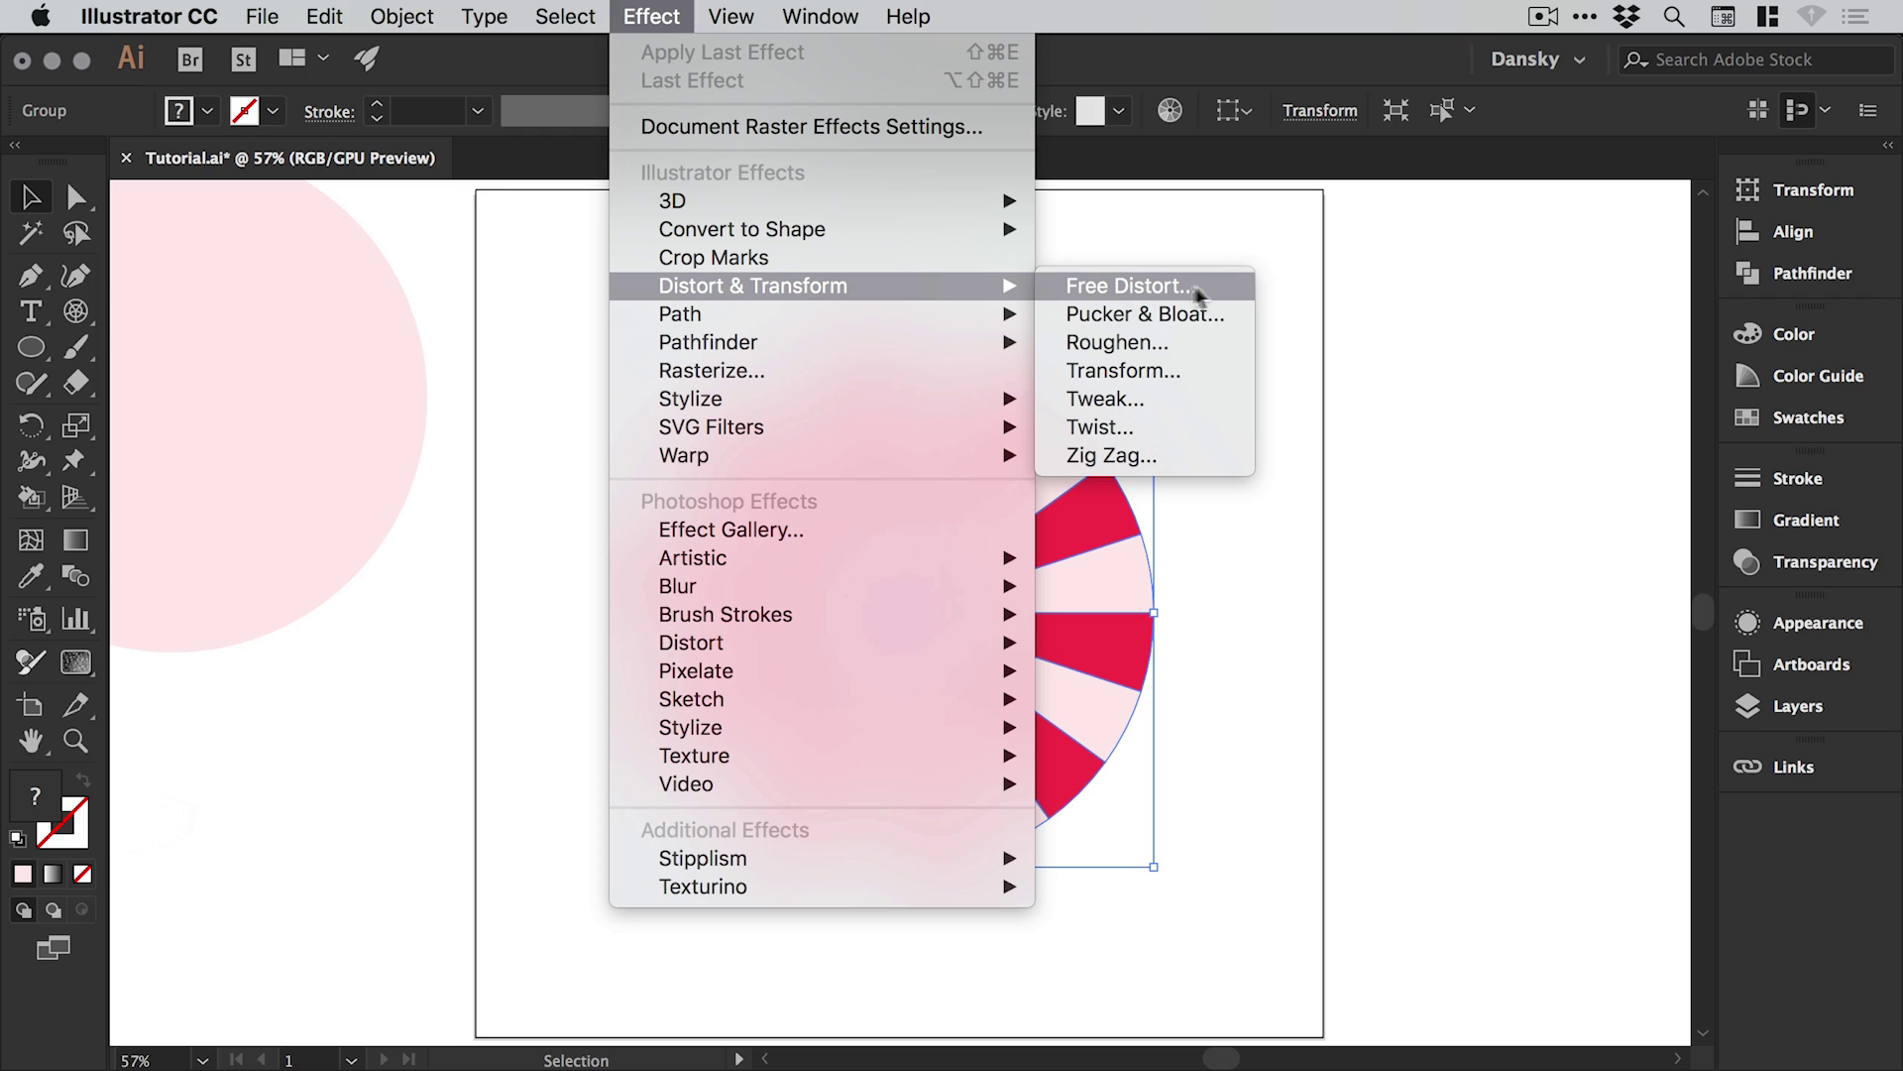
click(1150, 428)
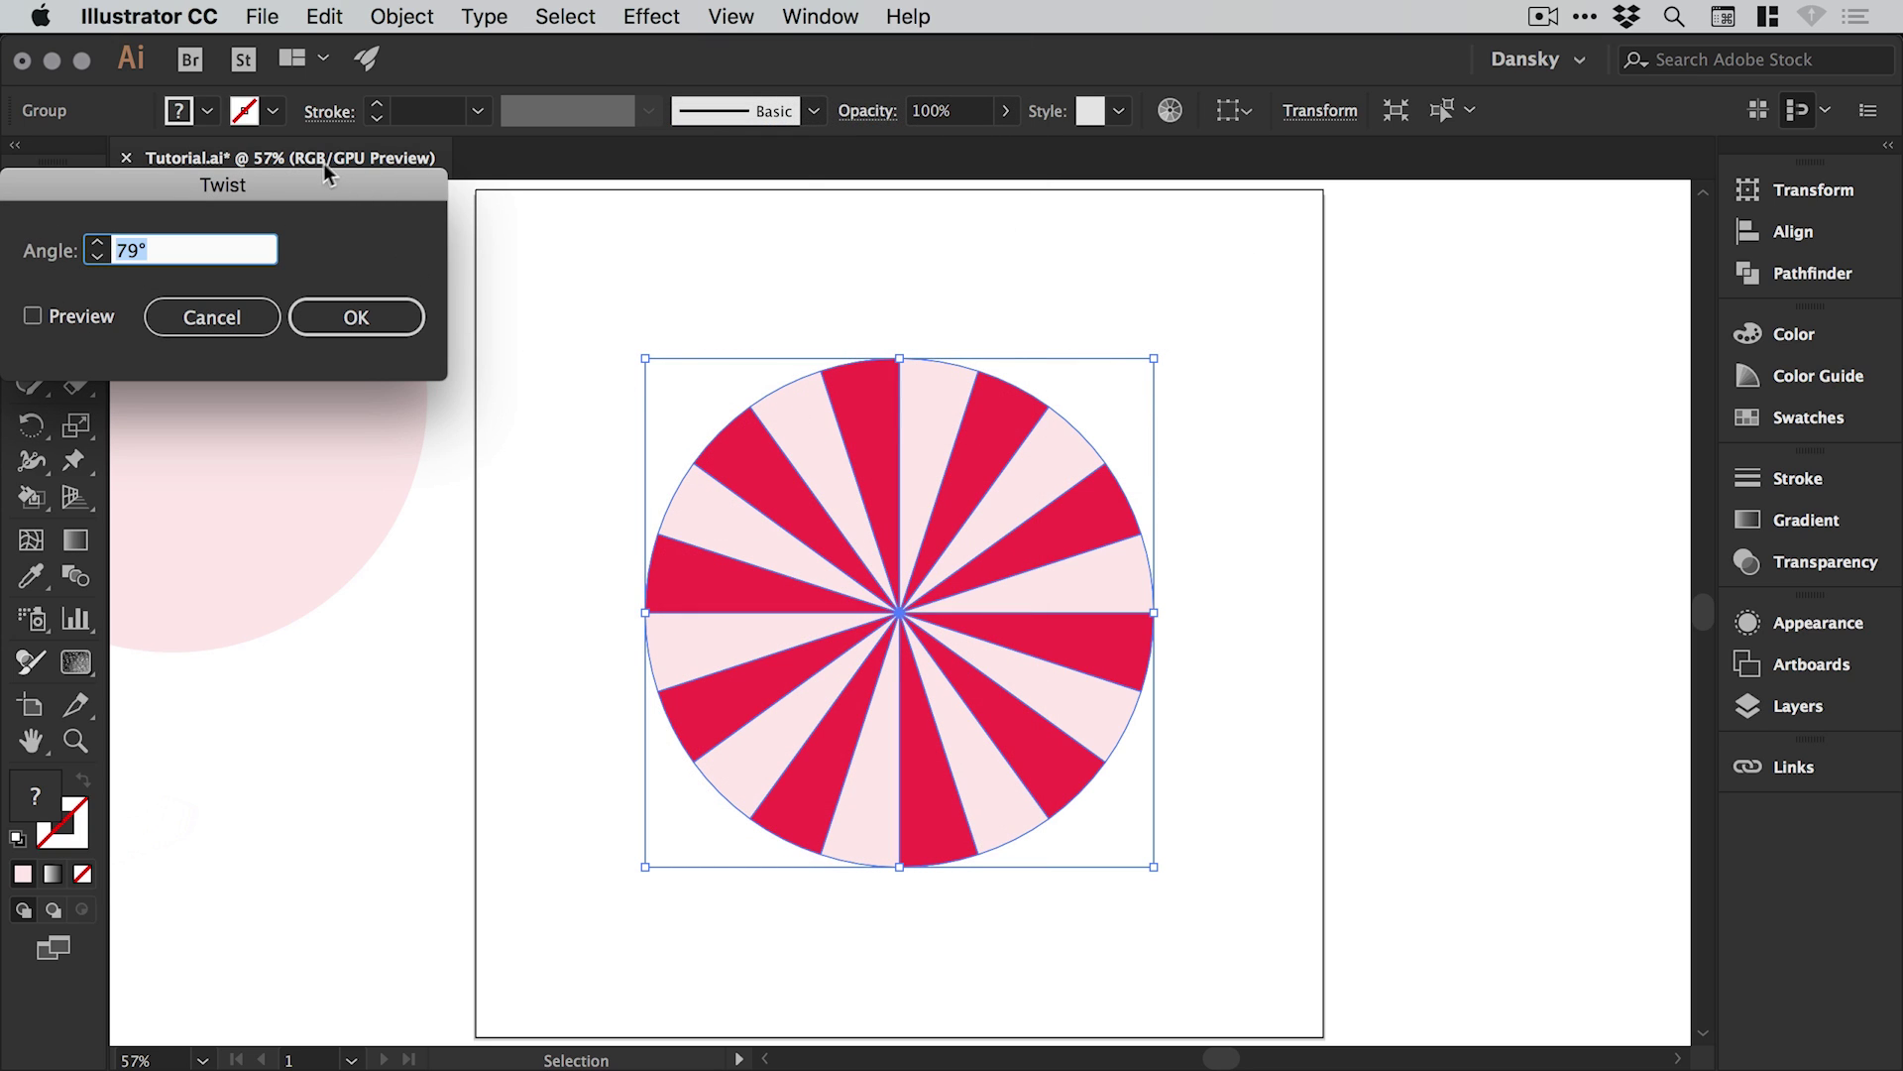
drag(321, 166, 472, 212)
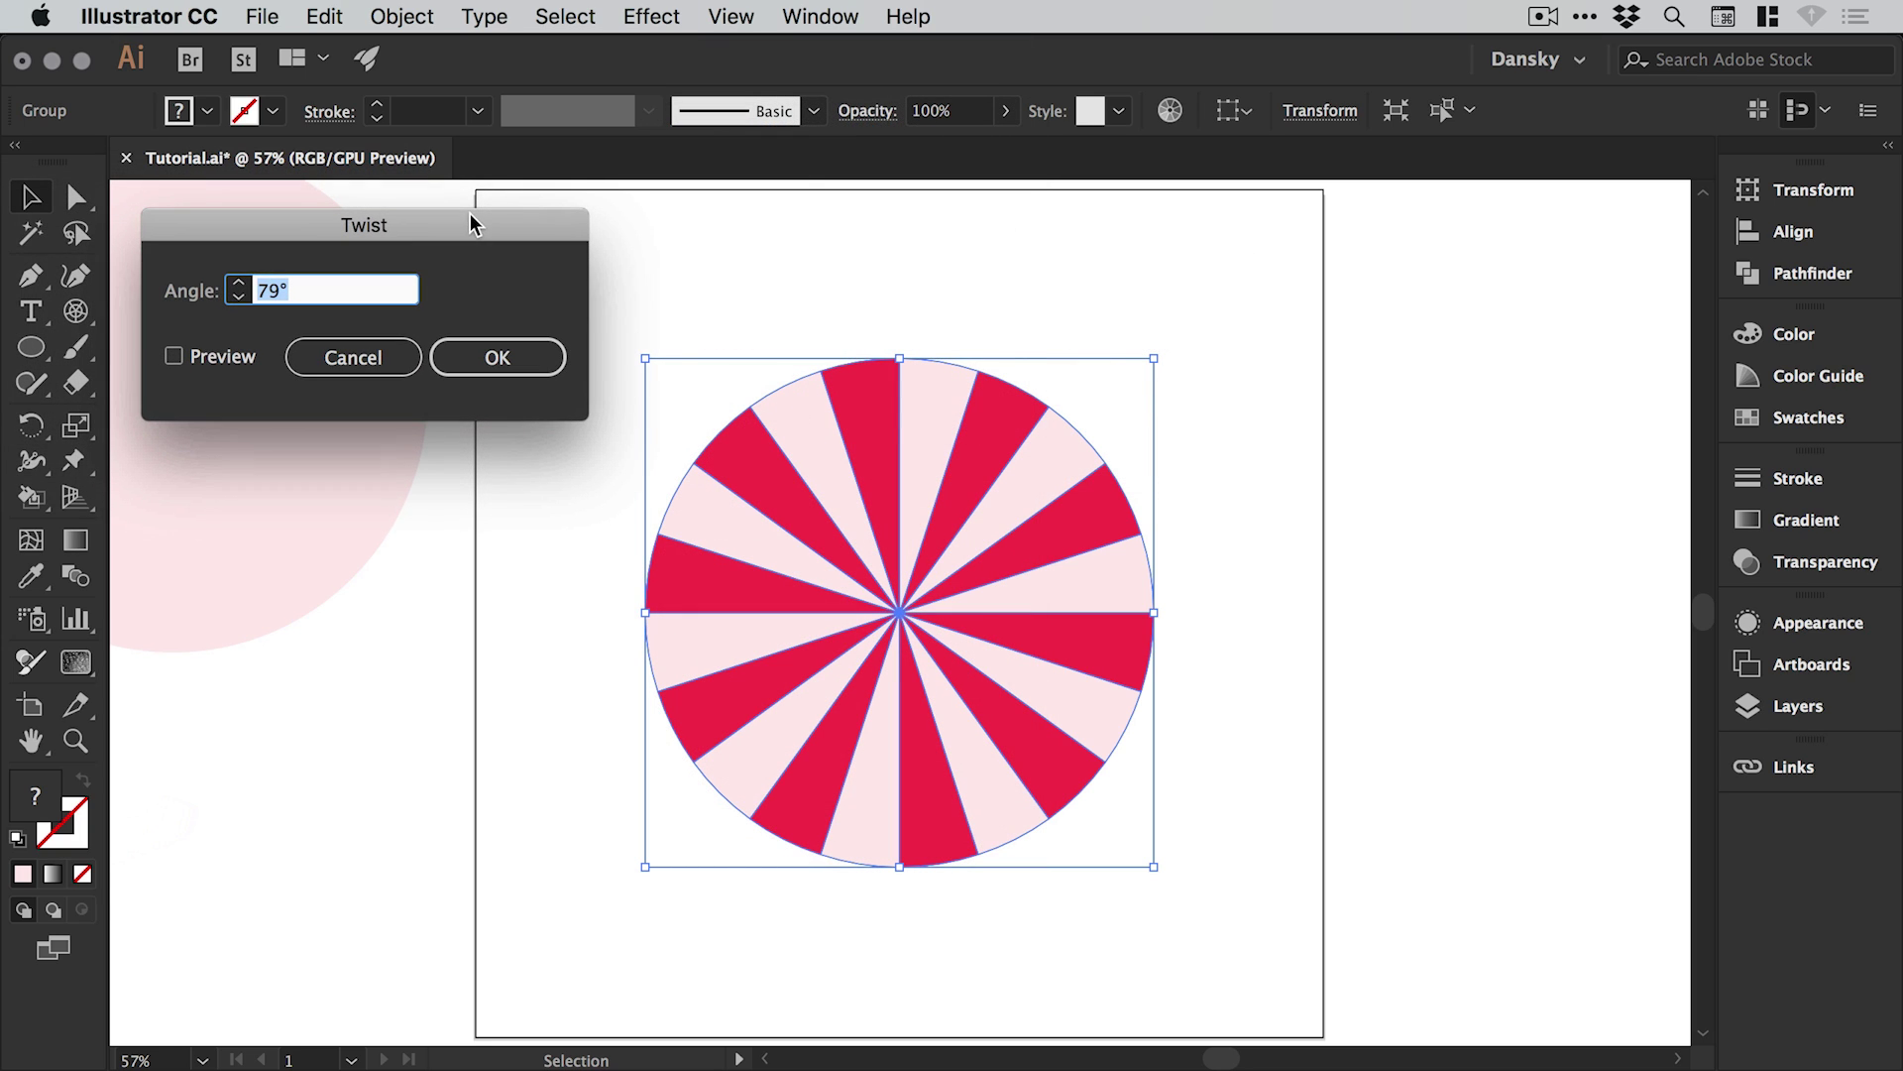
click(212, 359)
click(238, 284)
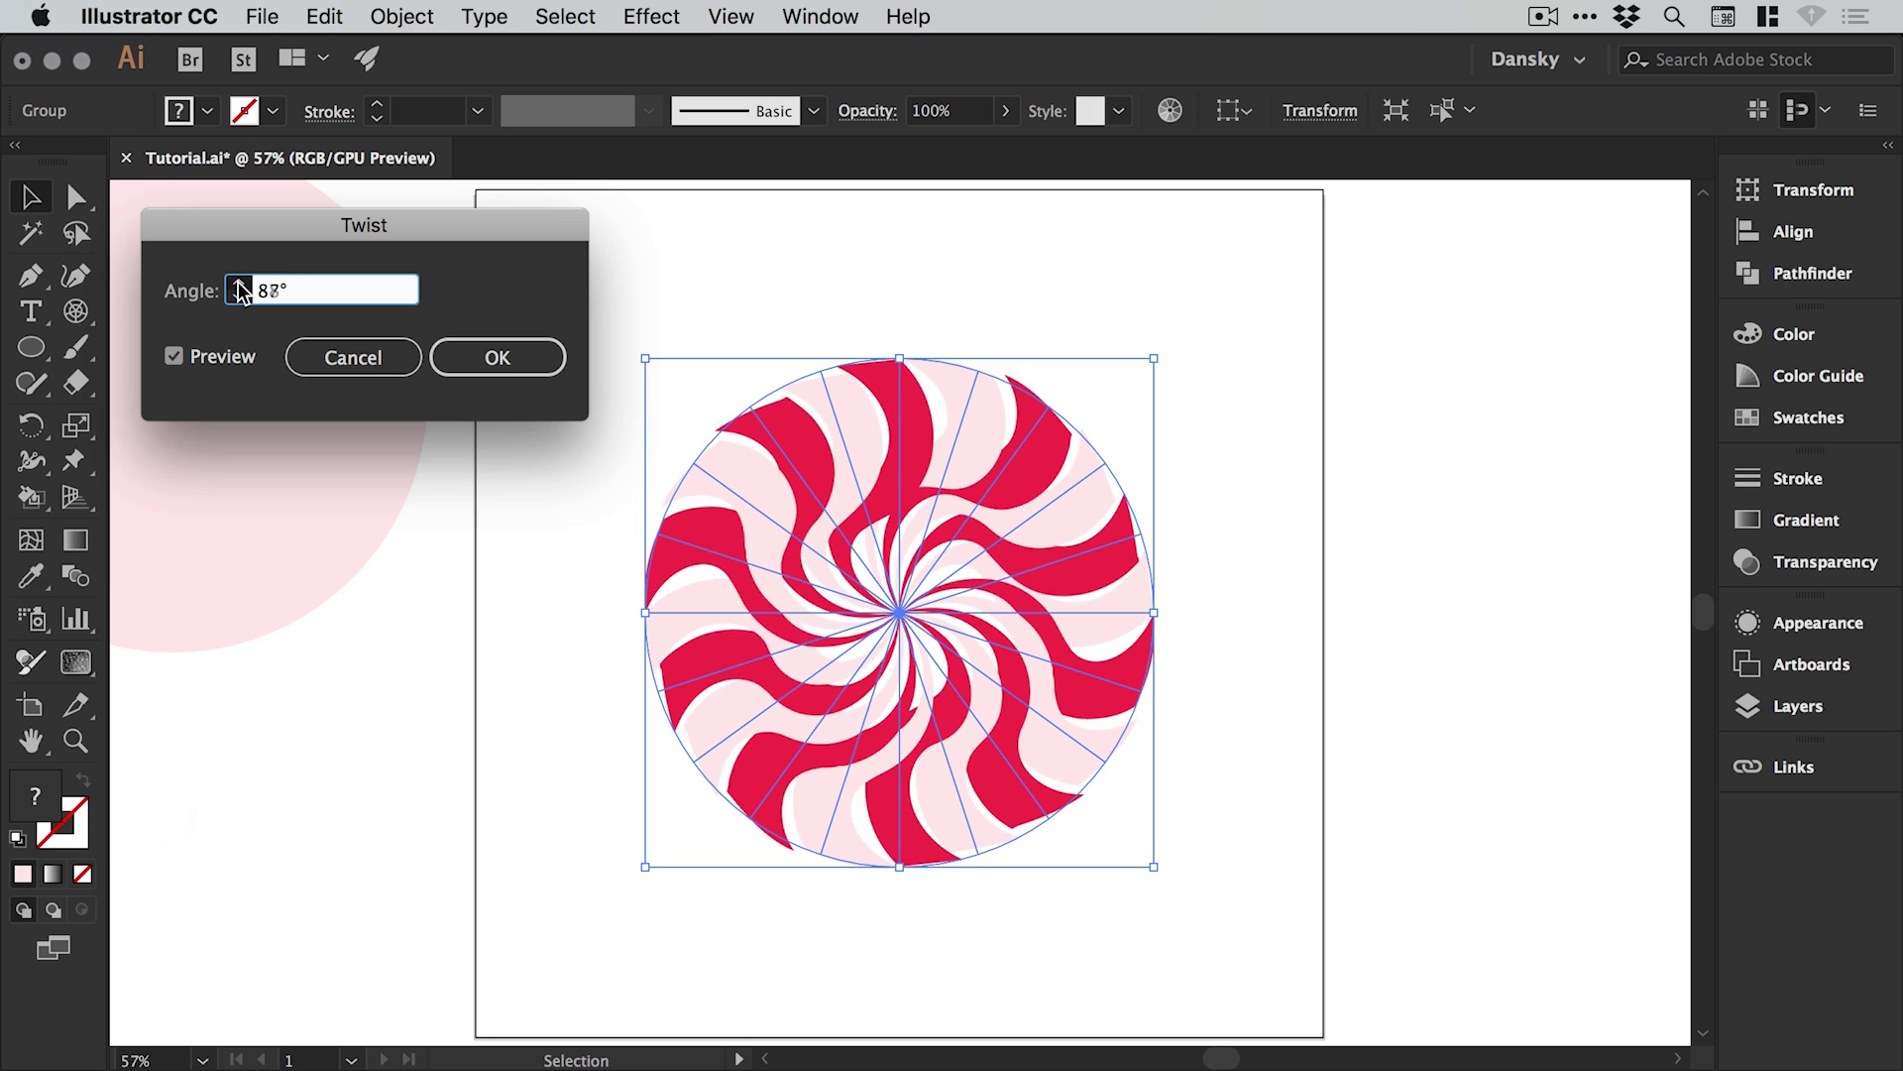
click(238, 284)
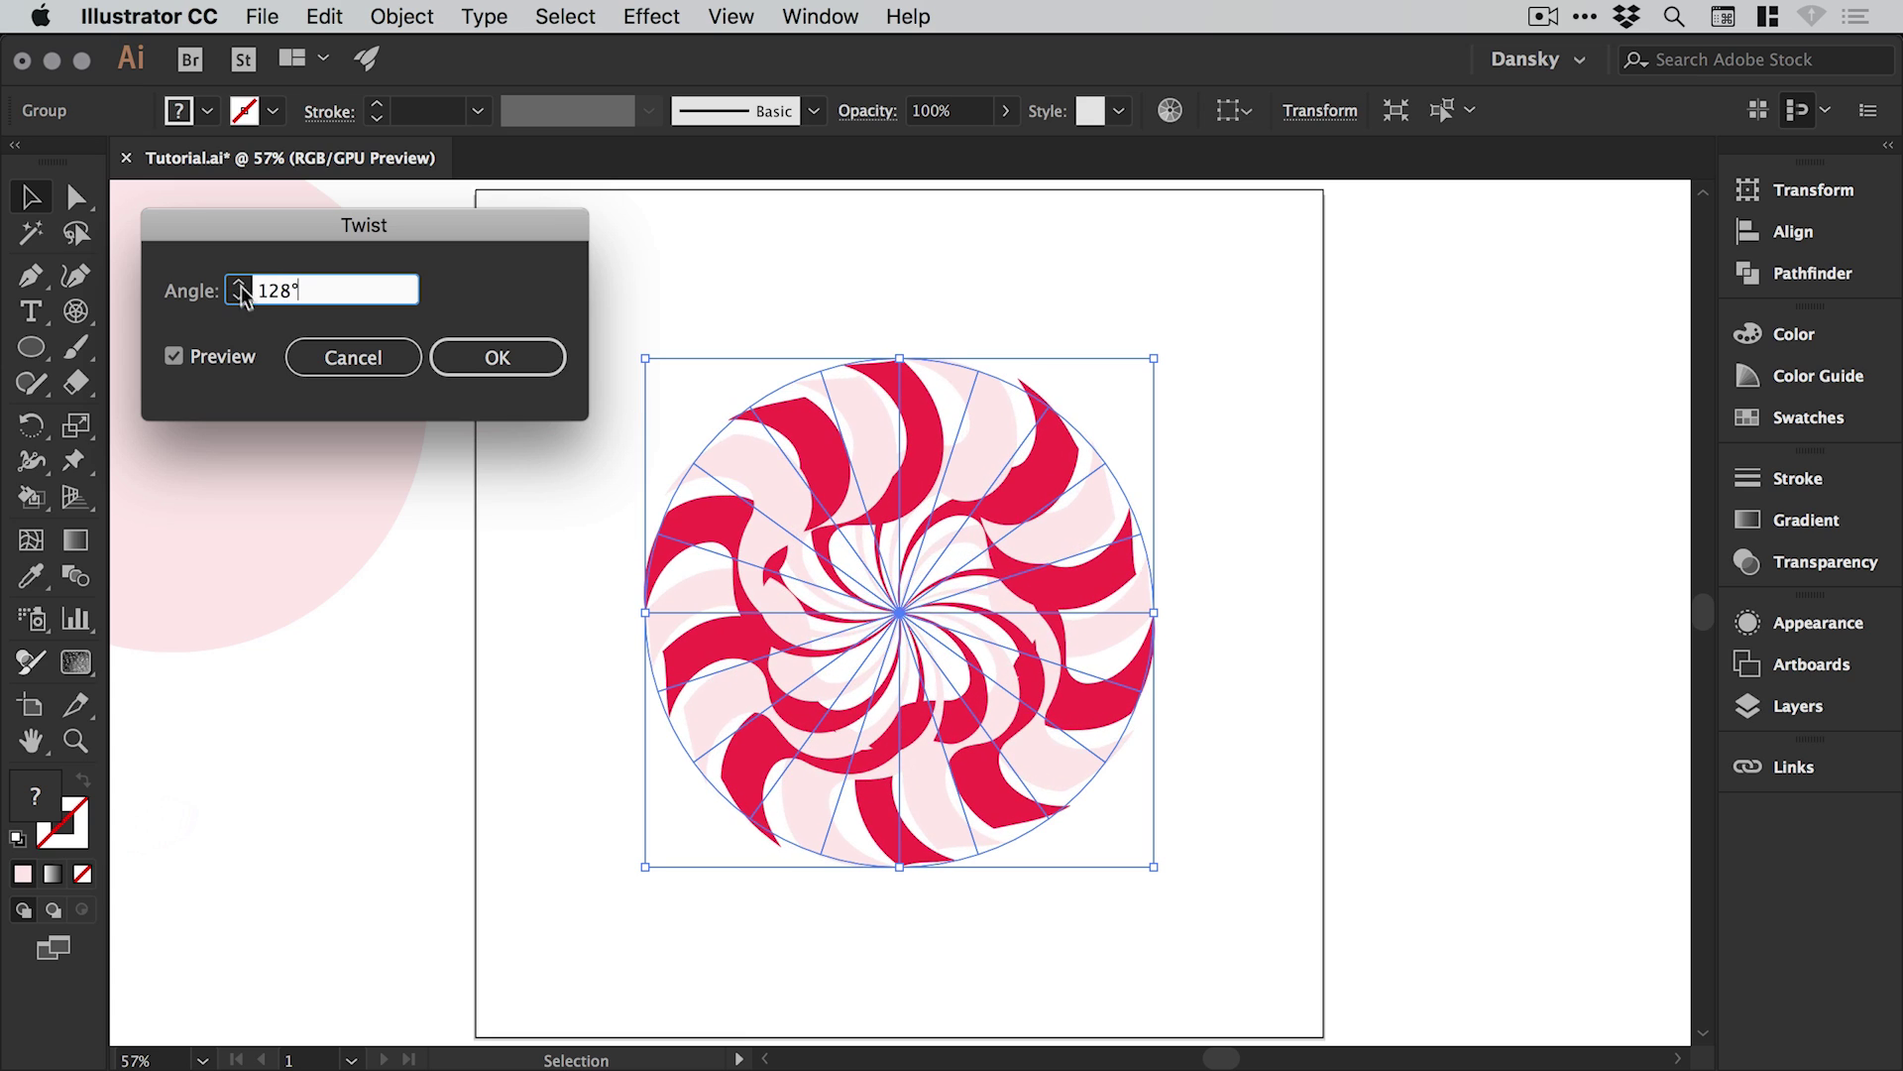
click(238, 297)
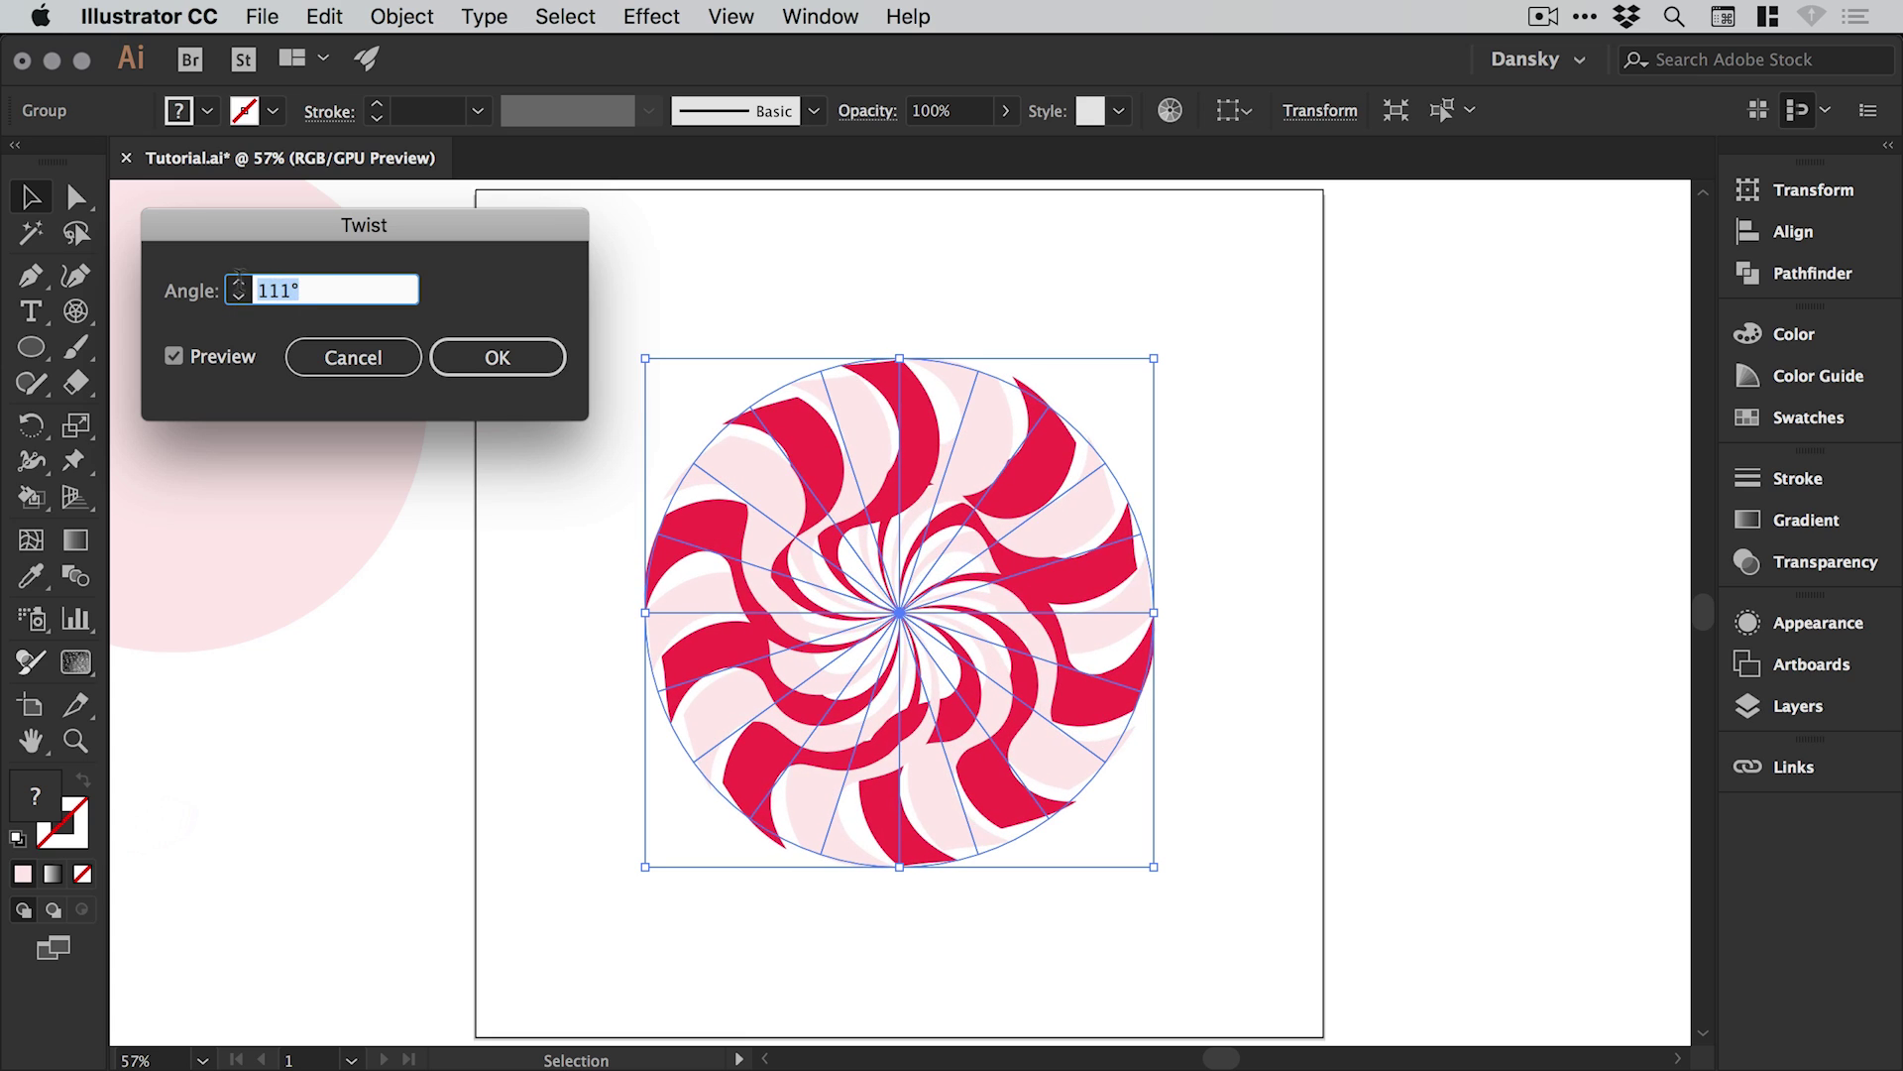
text(0)
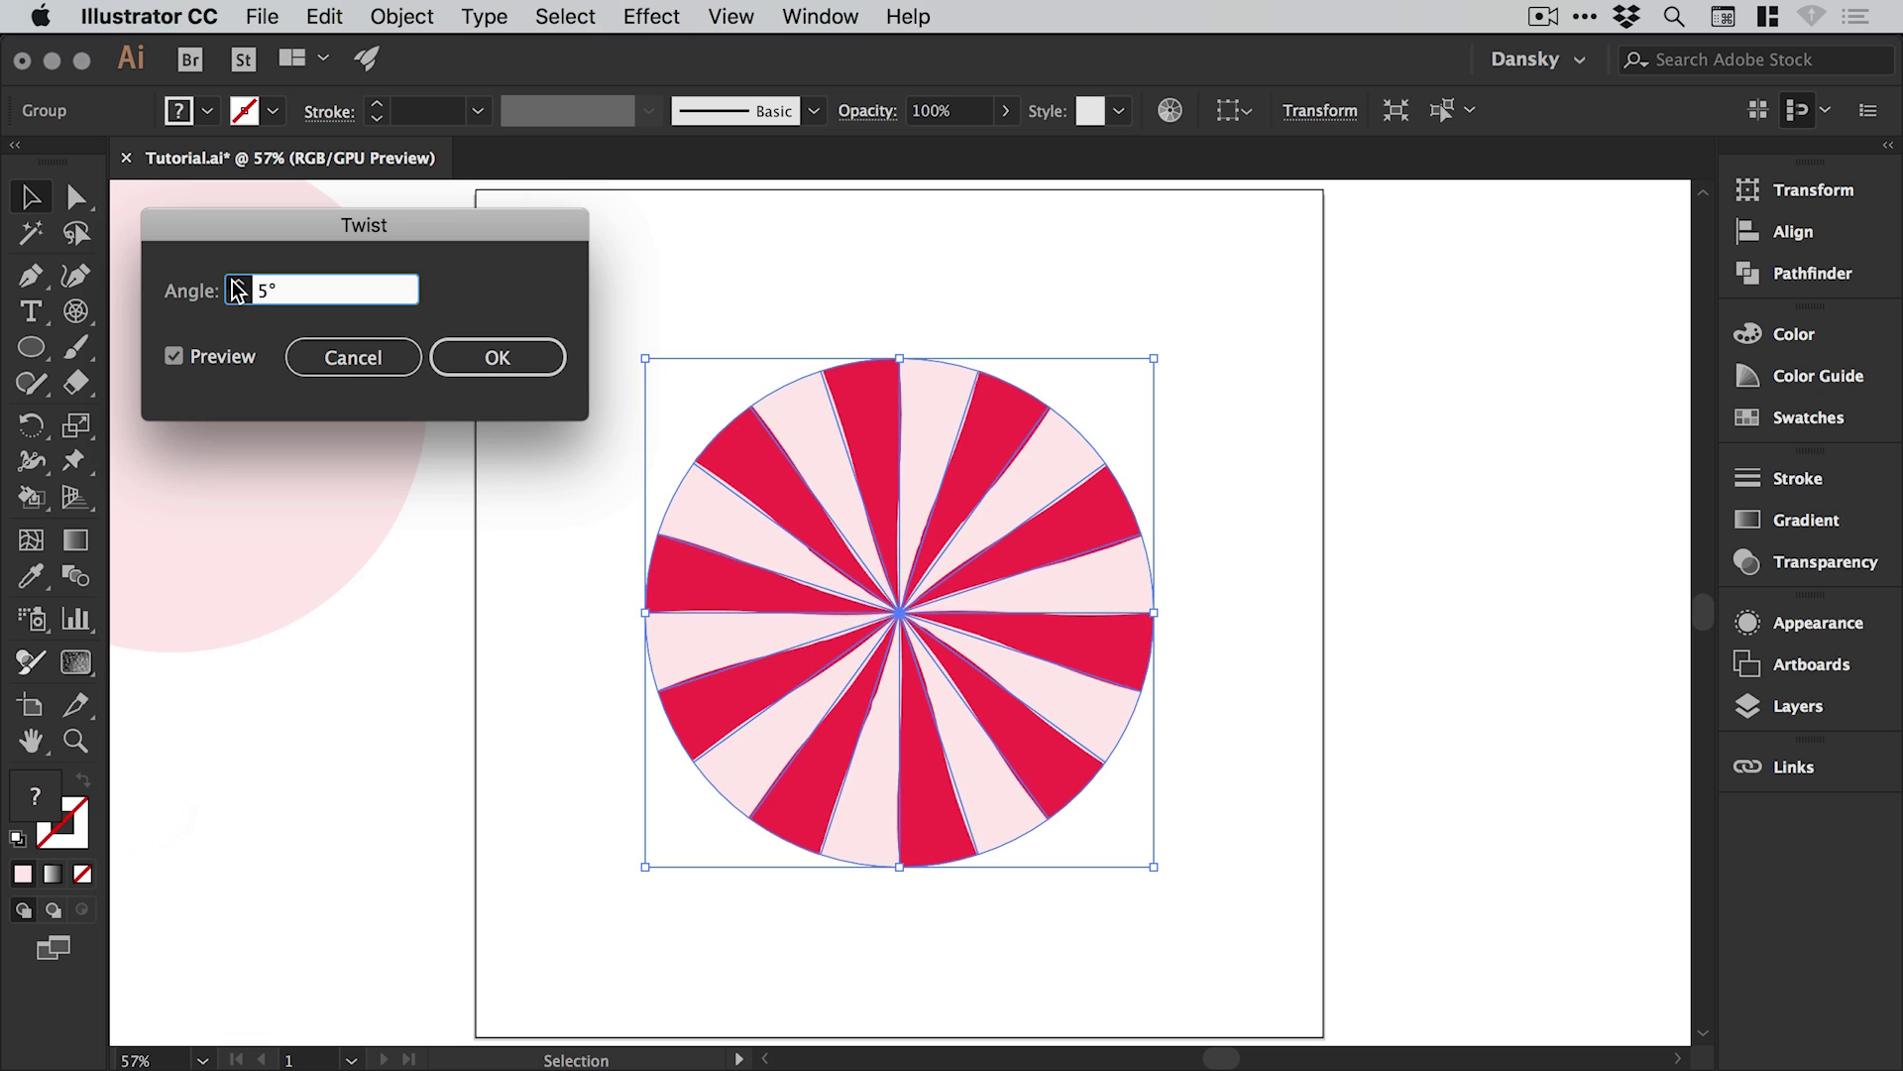
click(238, 284)
click(238, 284)
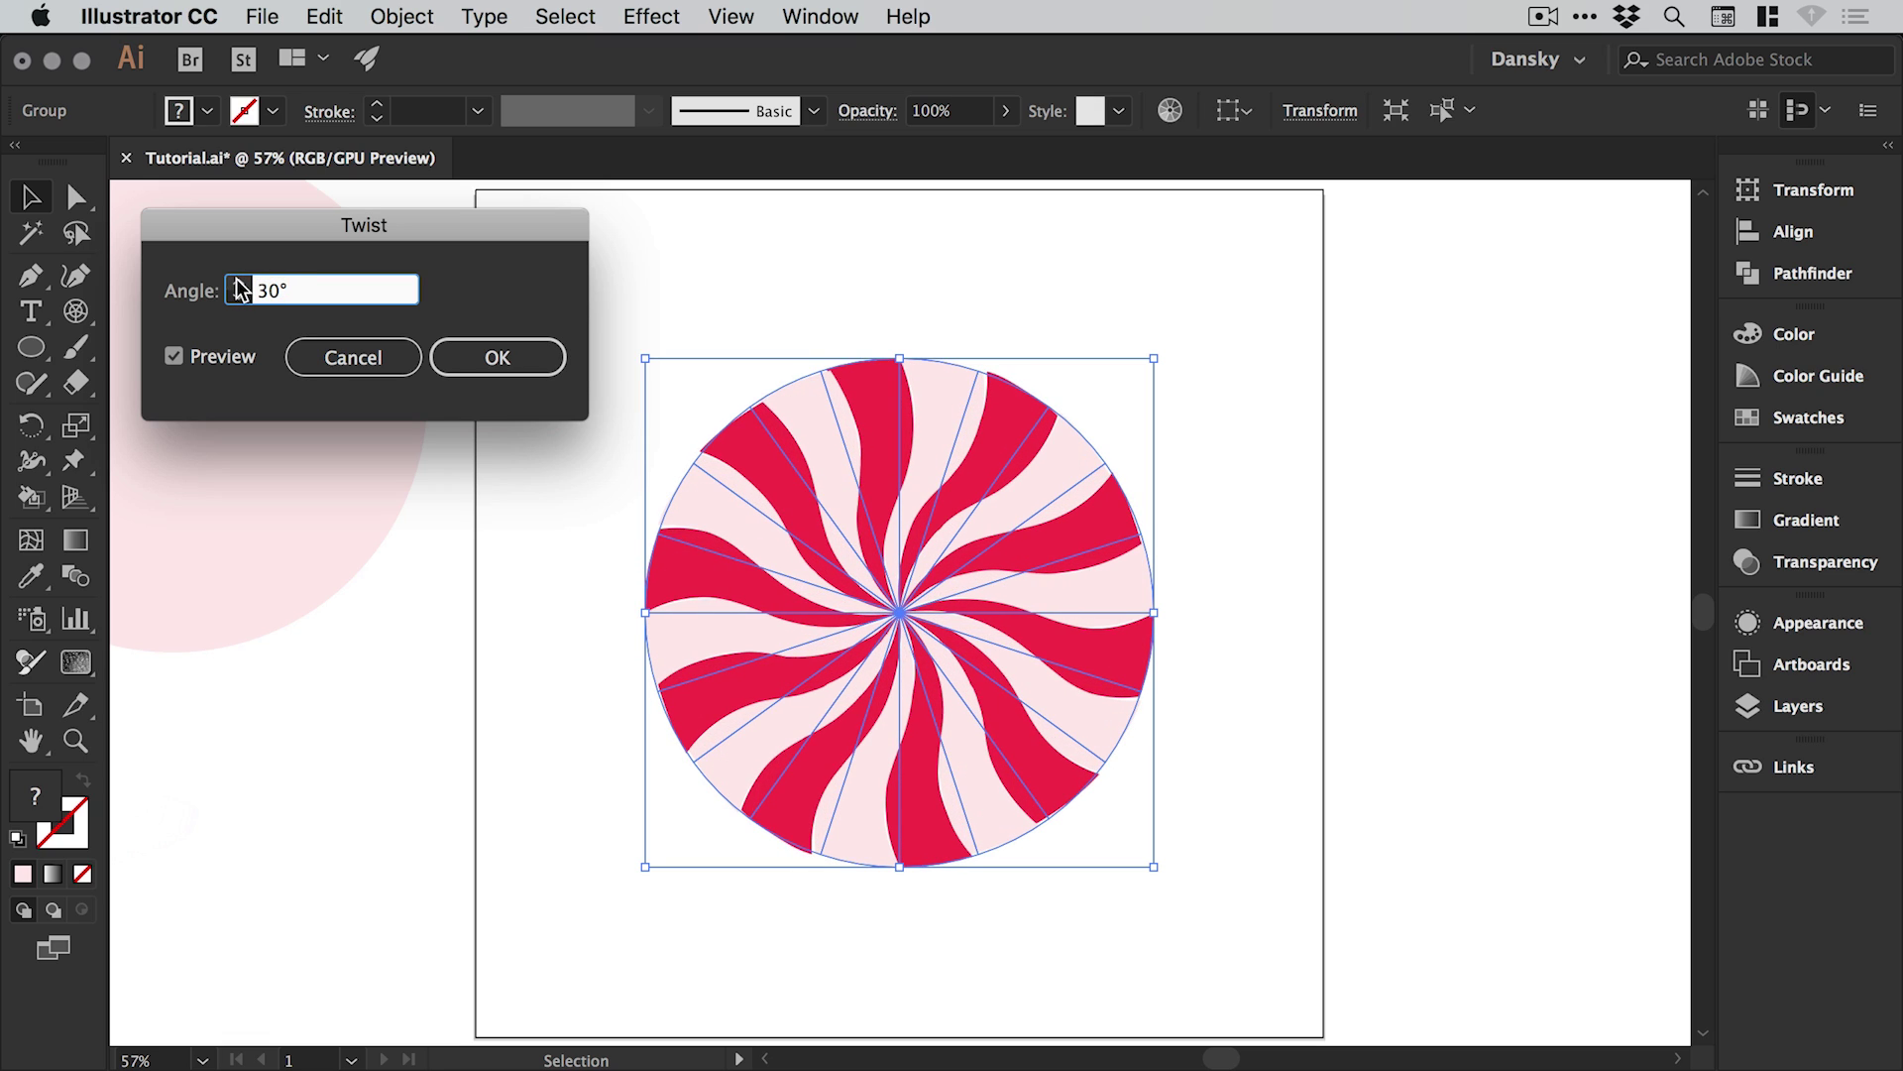
click(238, 284)
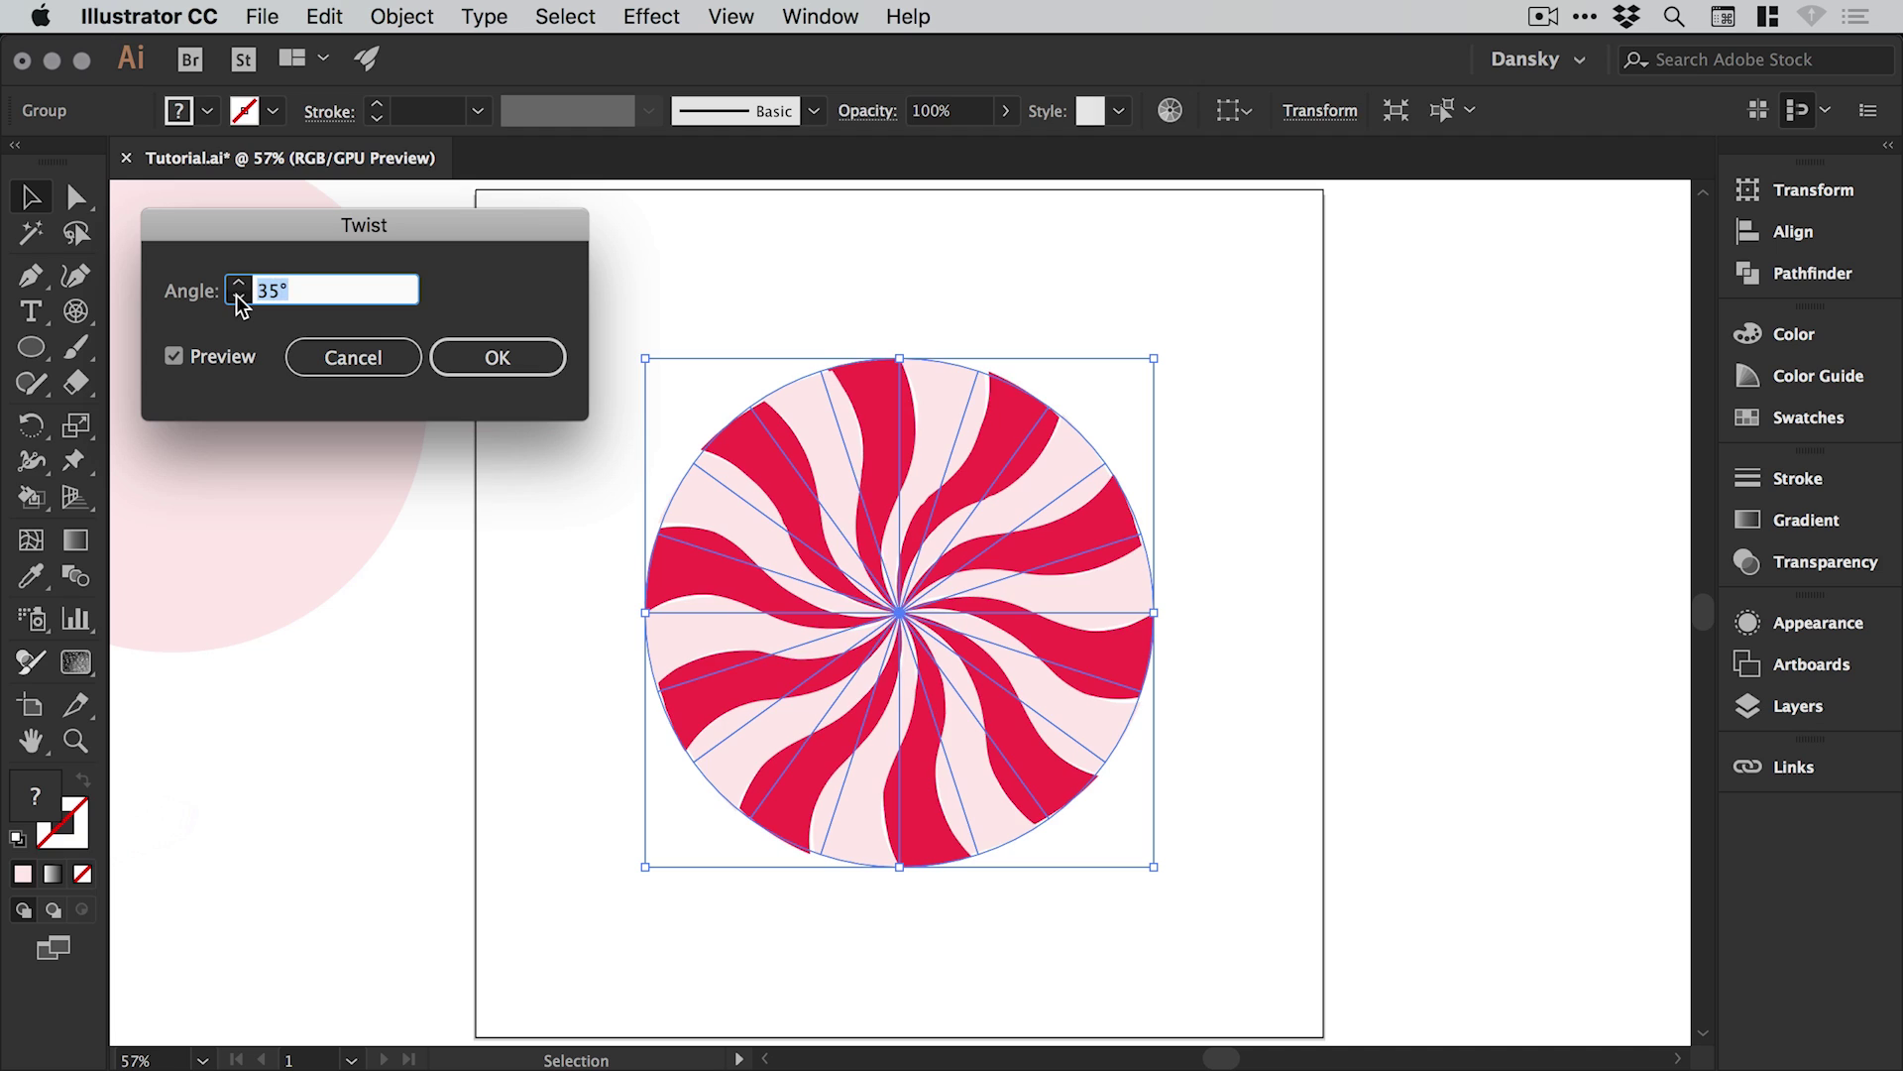
click(238, 297)
click(238, 297)
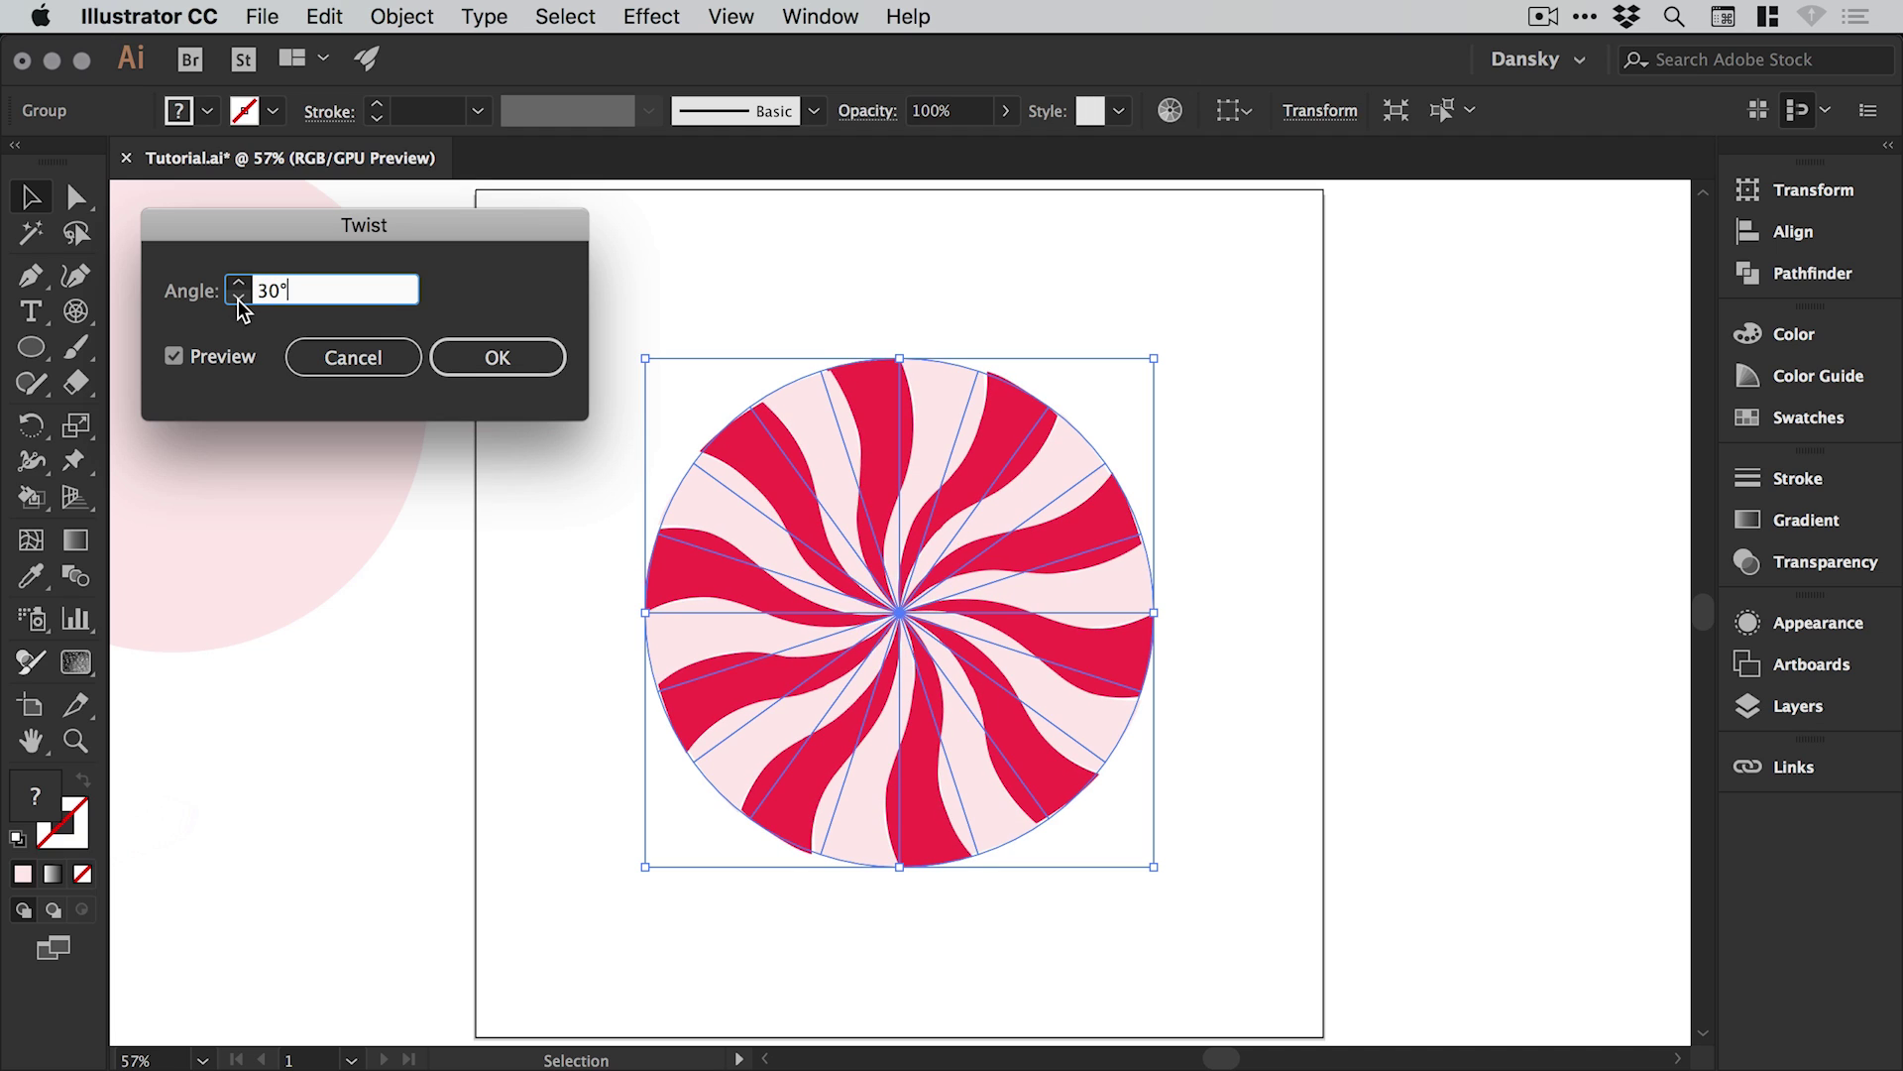
click(505, 363)
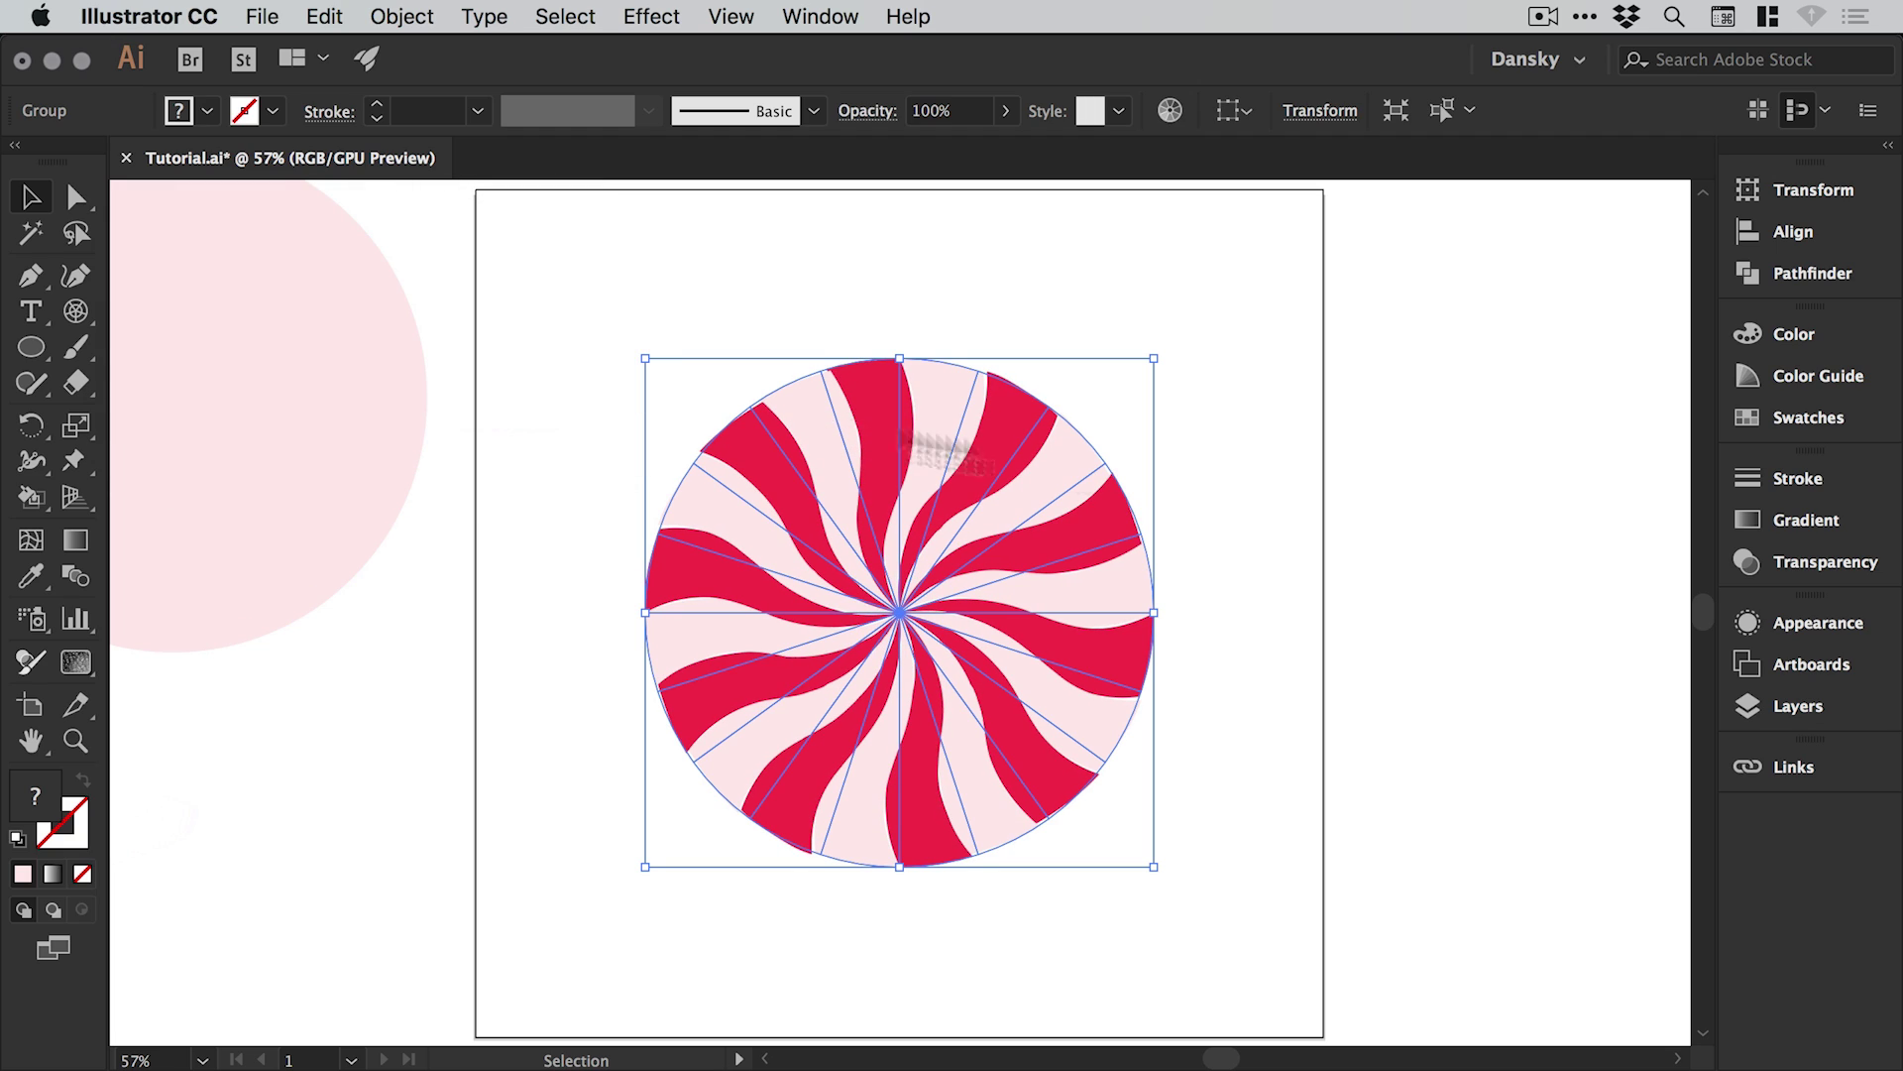
Check the Twist effect in the Appearance panel, reopening its settings and closing them unchanged
click(1817, 621)
click(838, 16)
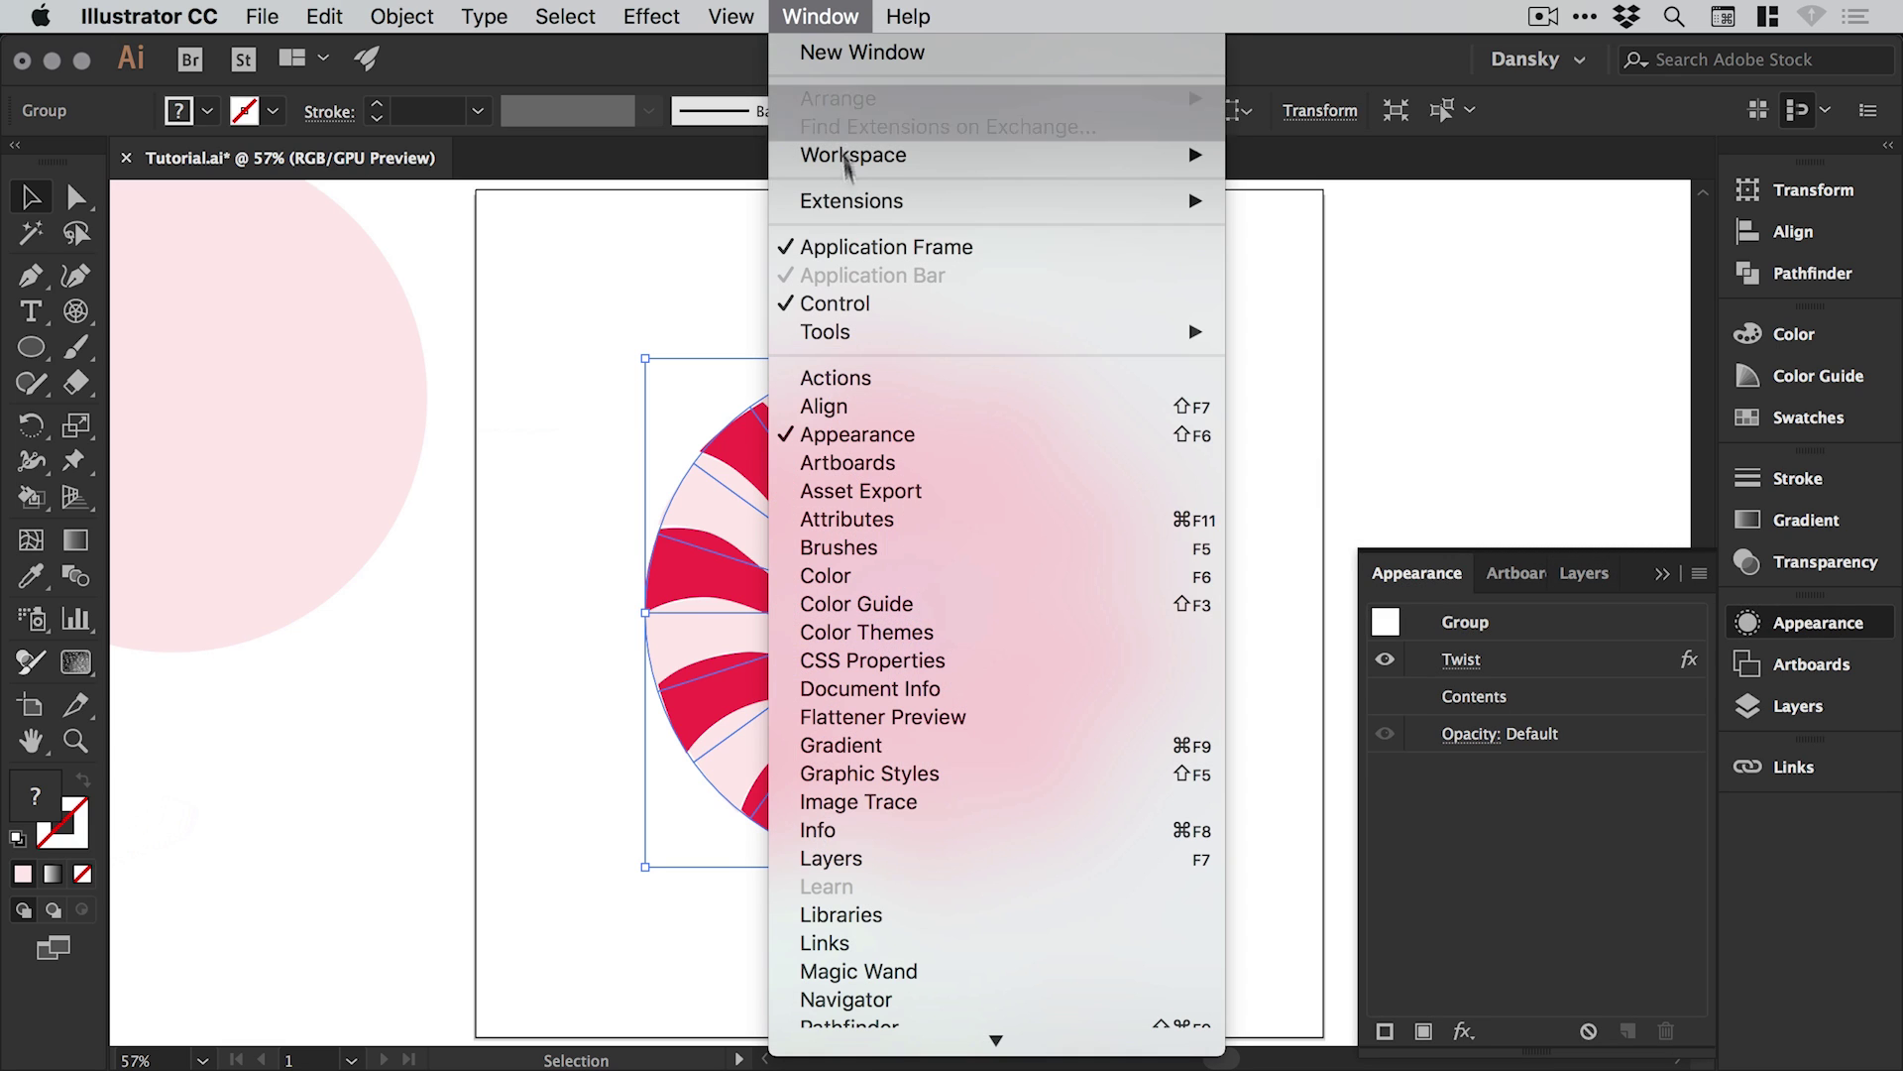
click(1774, 630)
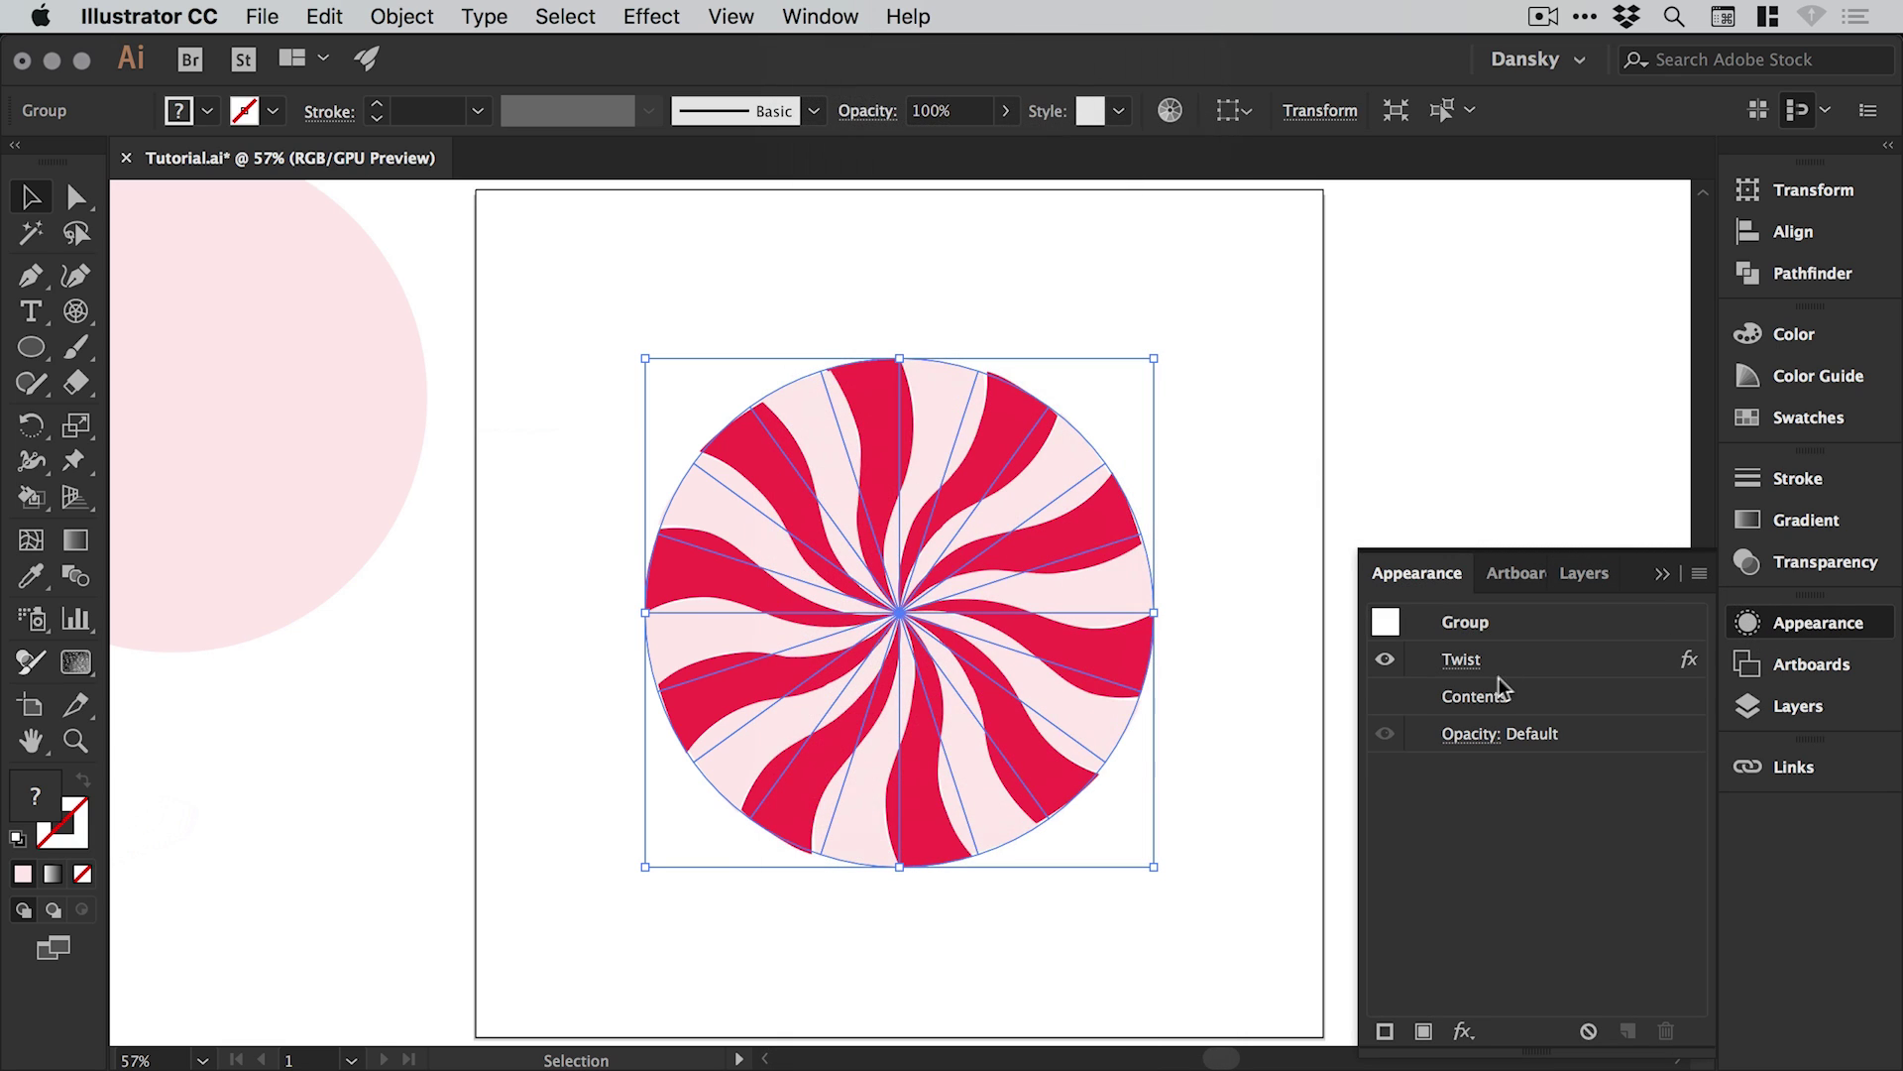
click(1463, 661)
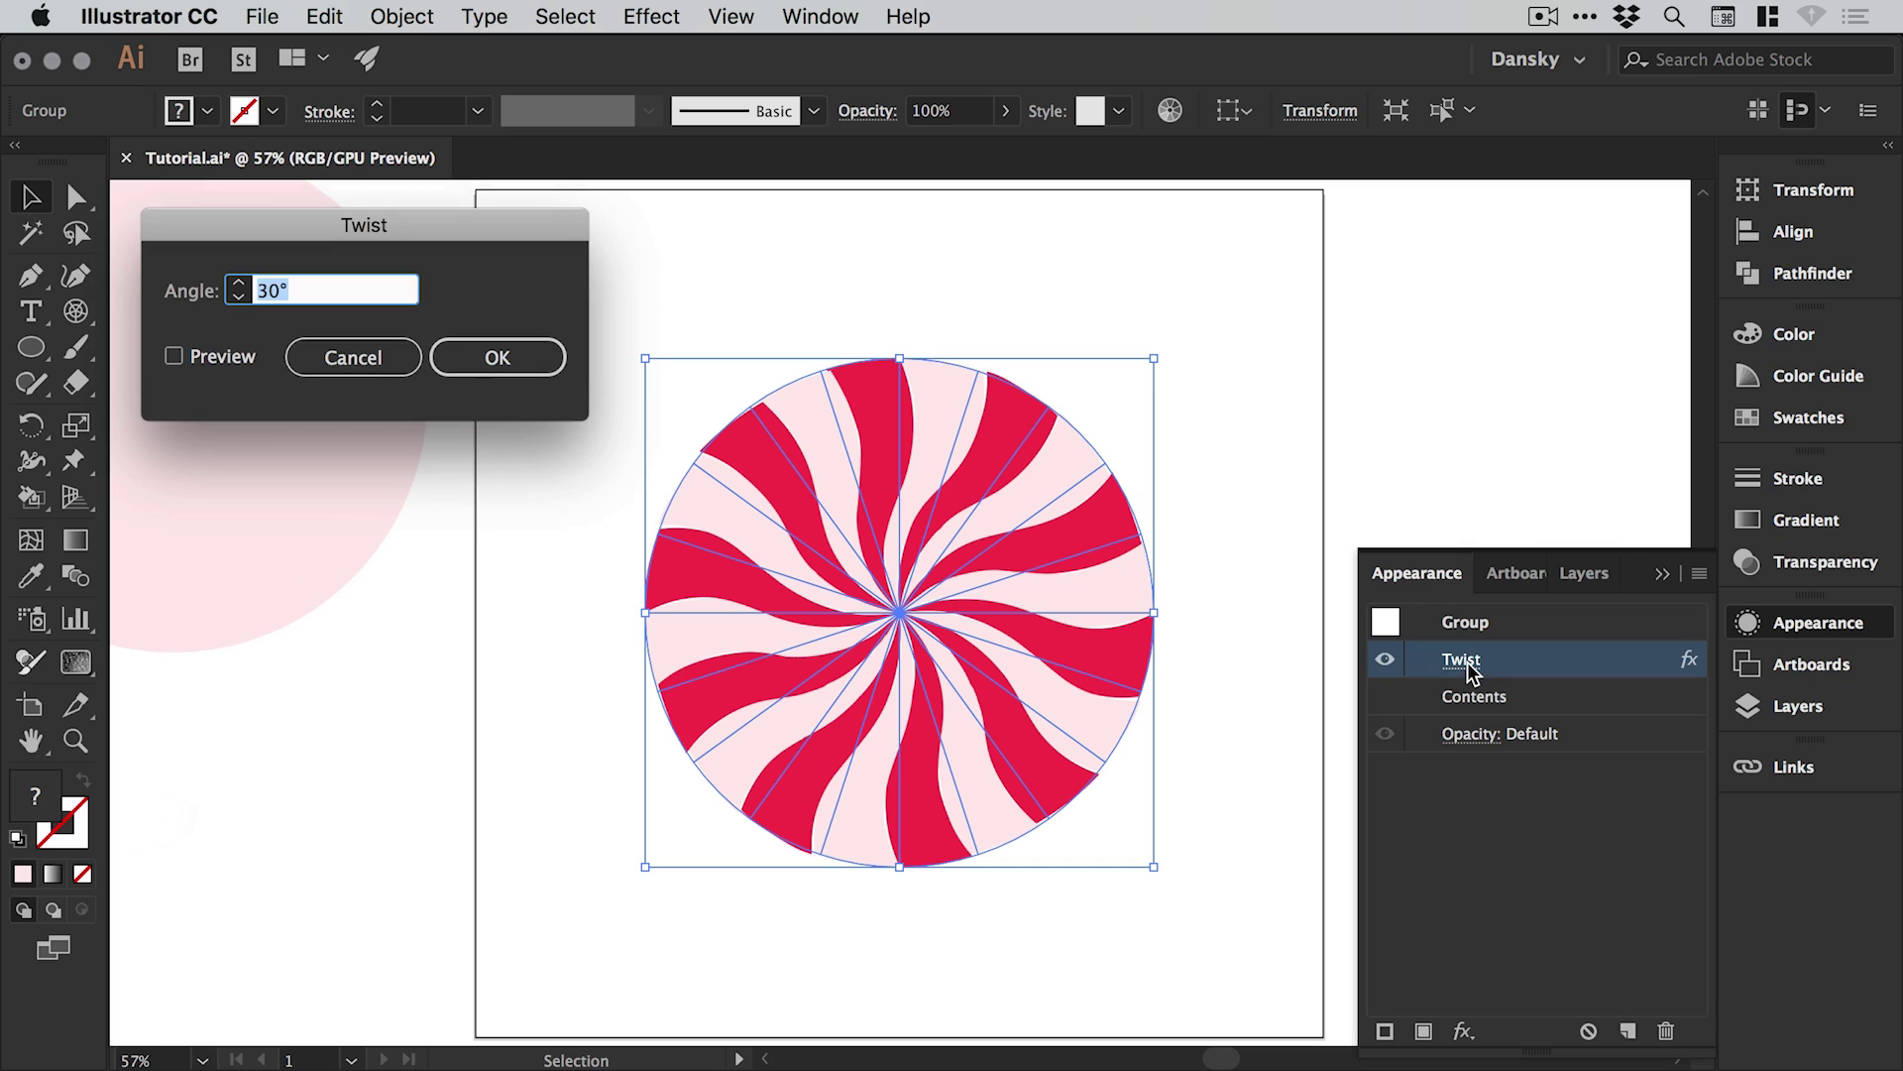
click(340, 355)
Zoom in closely on the swirl's top stripe edges to inspect them, then zoom back out
click(1804, 622)
click(1370, 400)
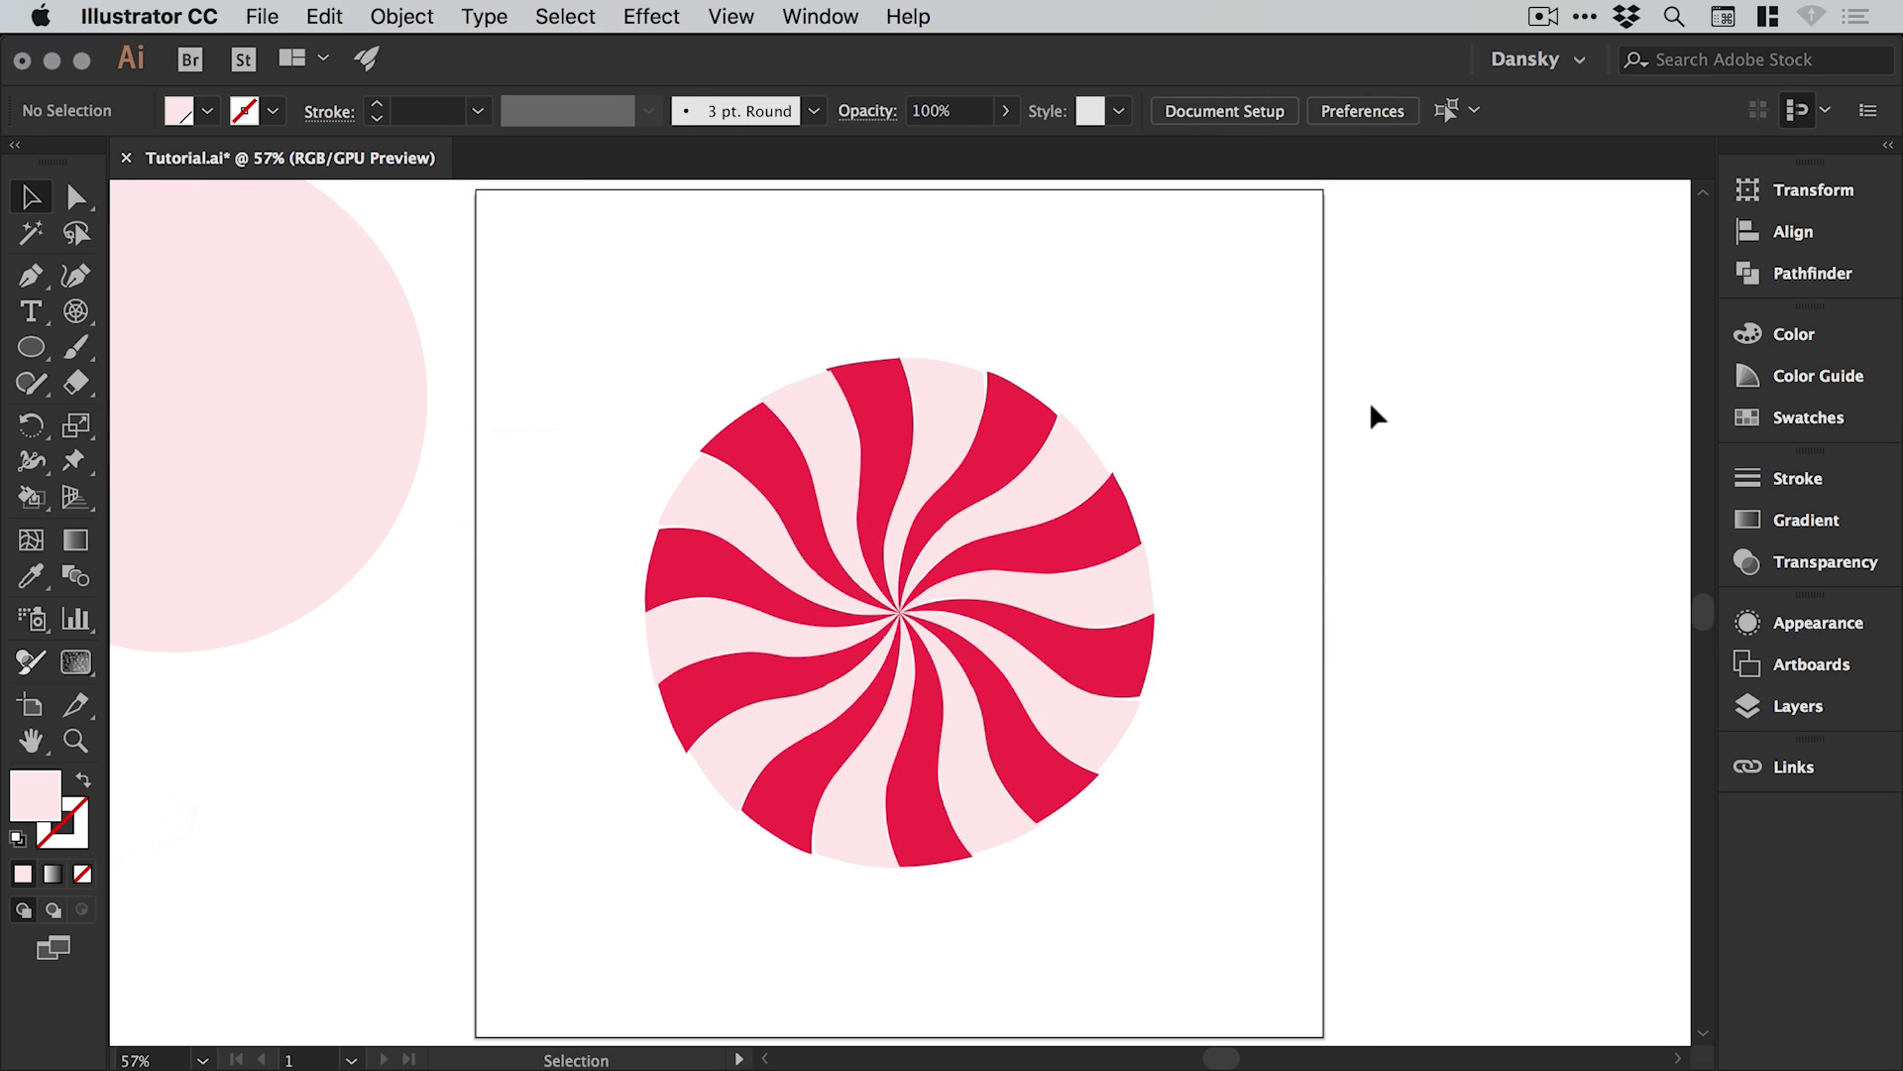
key(z)
drag(603, 322, 1134, 629)
key(v)
drag(645, 348, 658, 364)
key(z)
drag(518, 264, 1031, 588)
key(v)
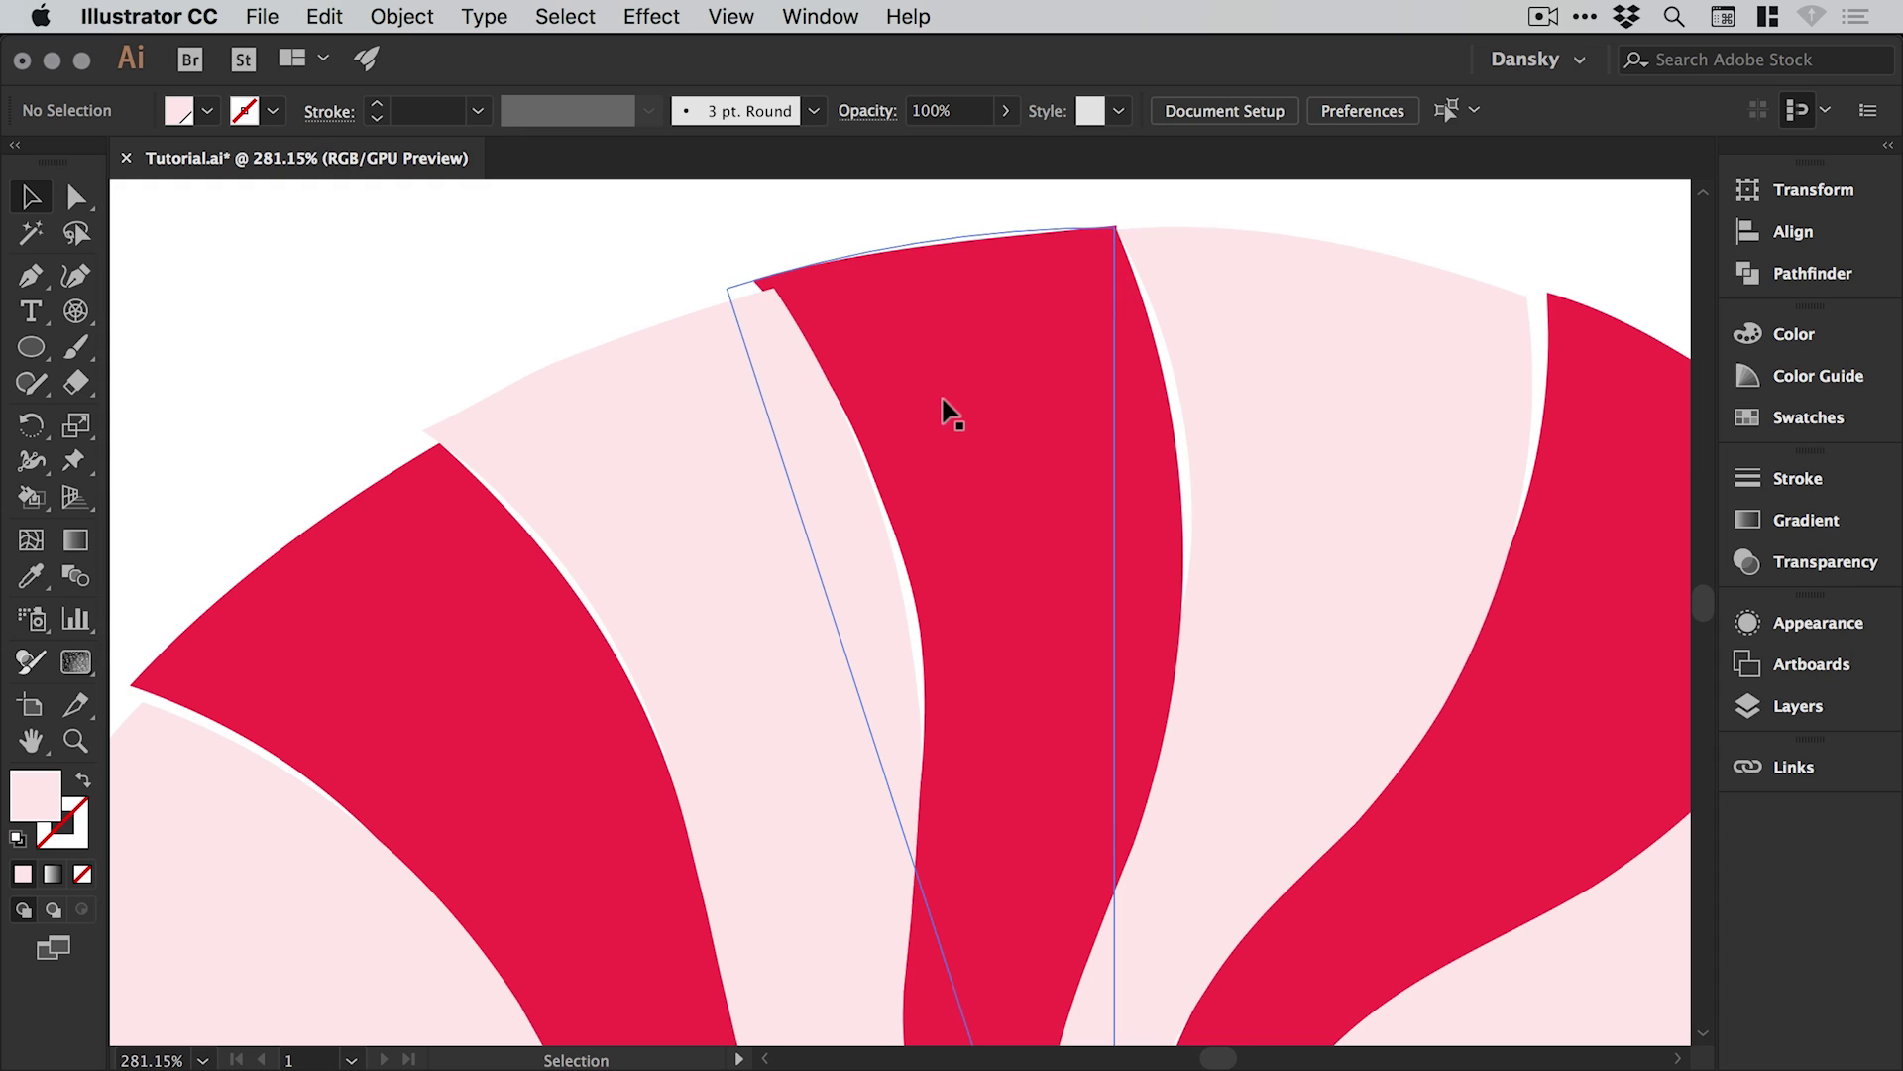
key(super+1)
key(super+minus)
key(super+minus)
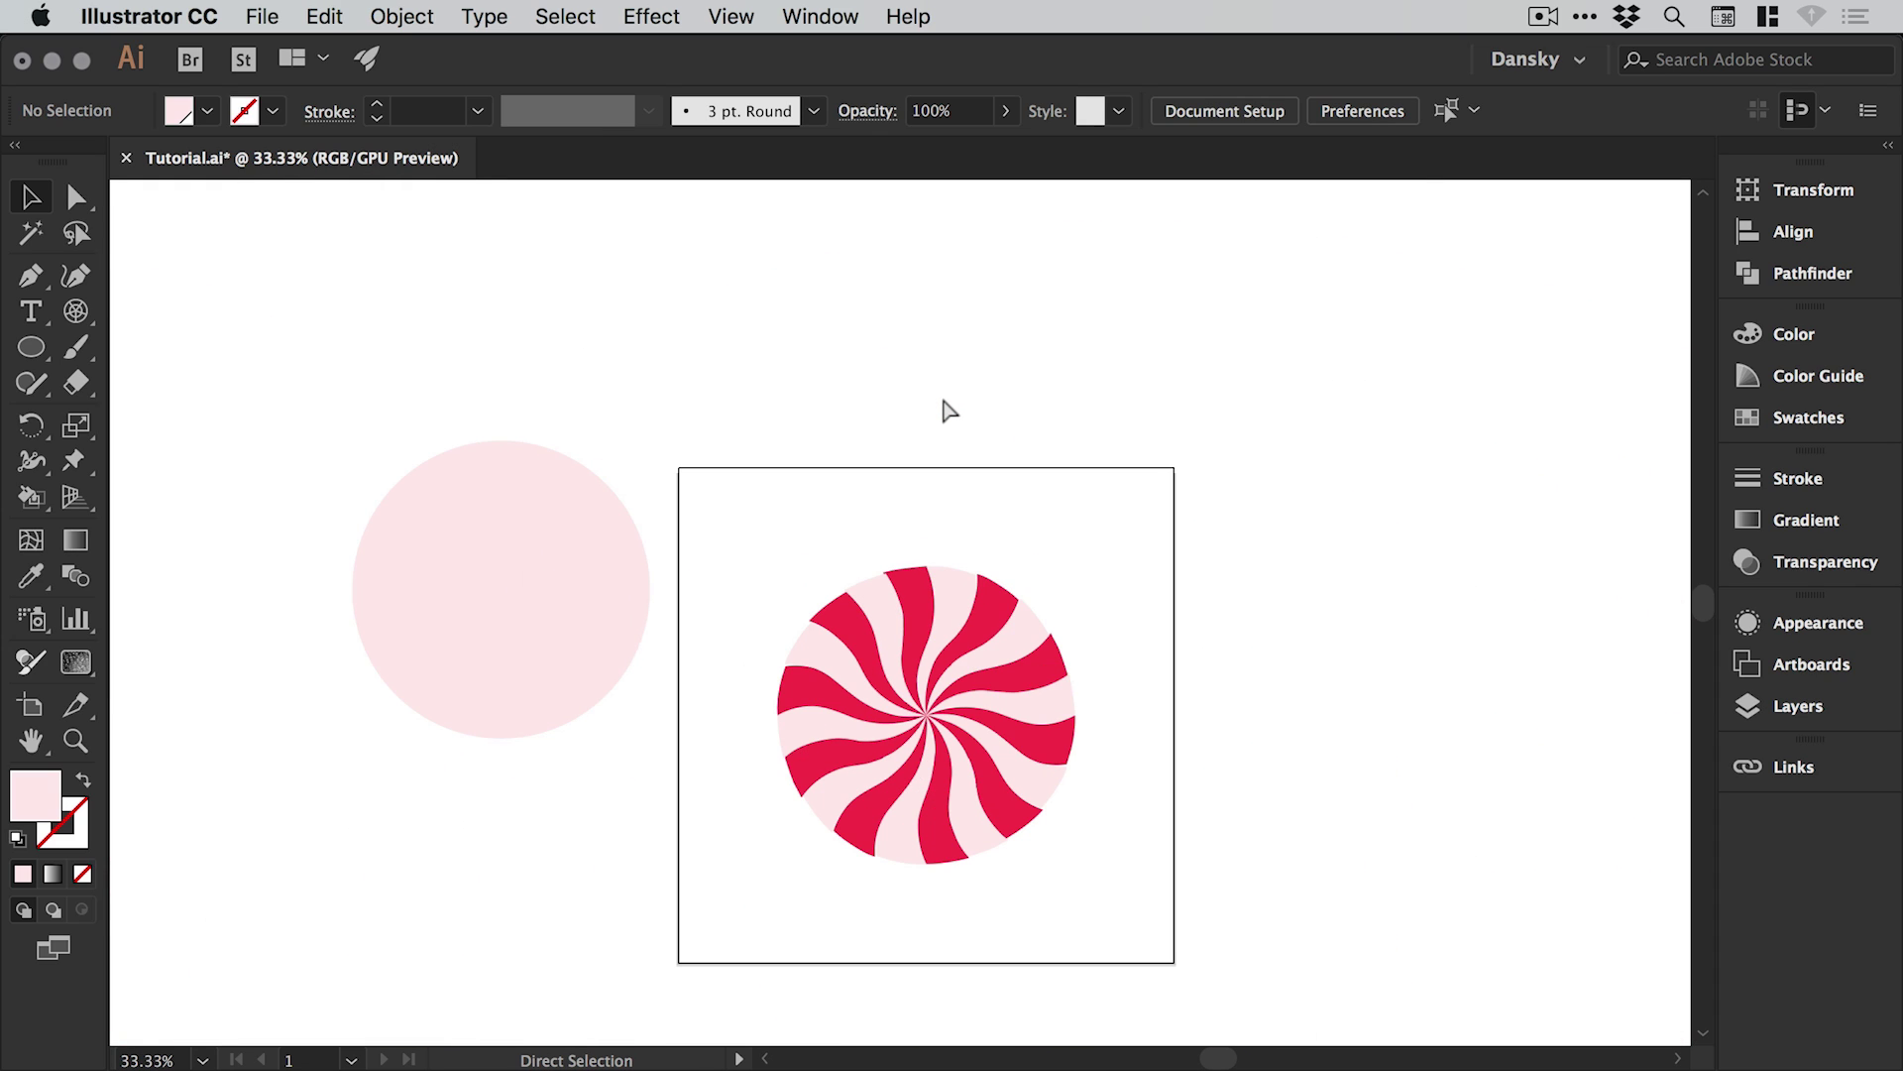
Duplicate the pale pink circle onto the candy and position it over the swirl
drag(1005, 525, 942, 504)
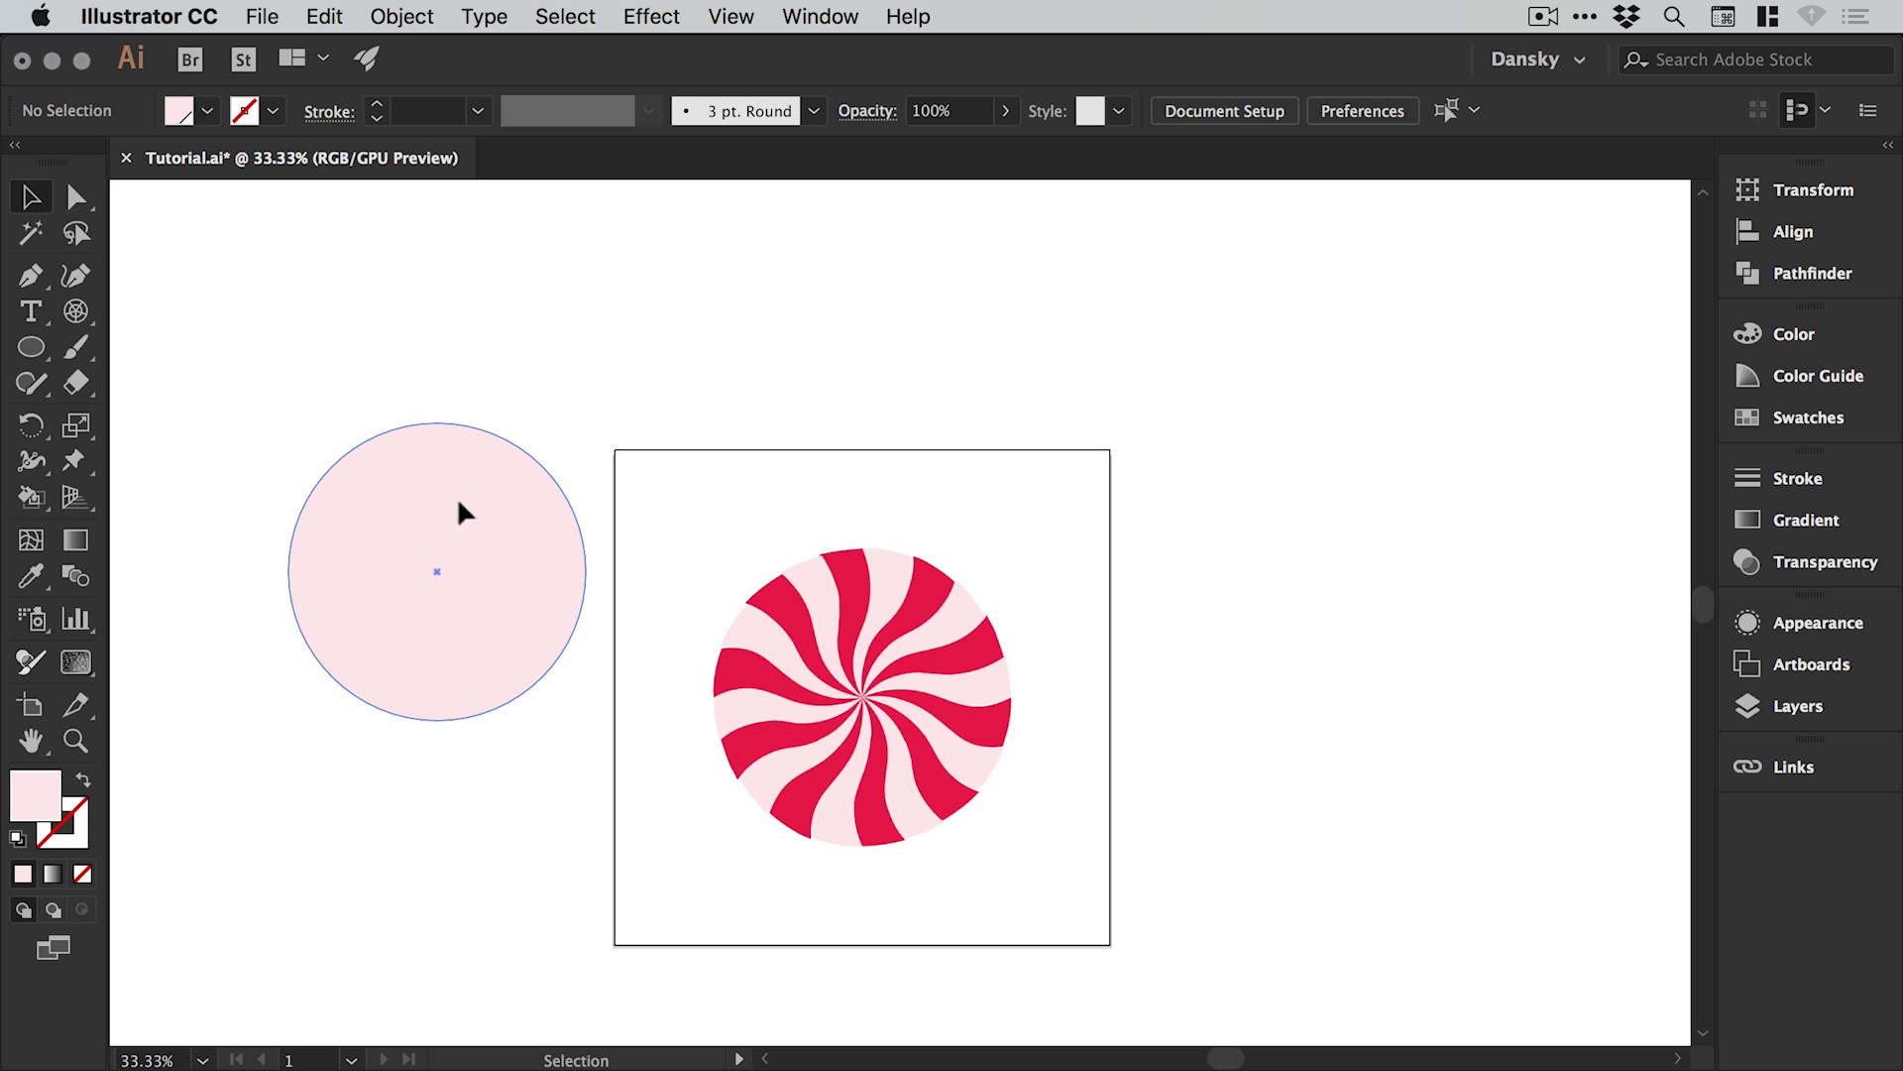
drag(459, 506, 387, 514)
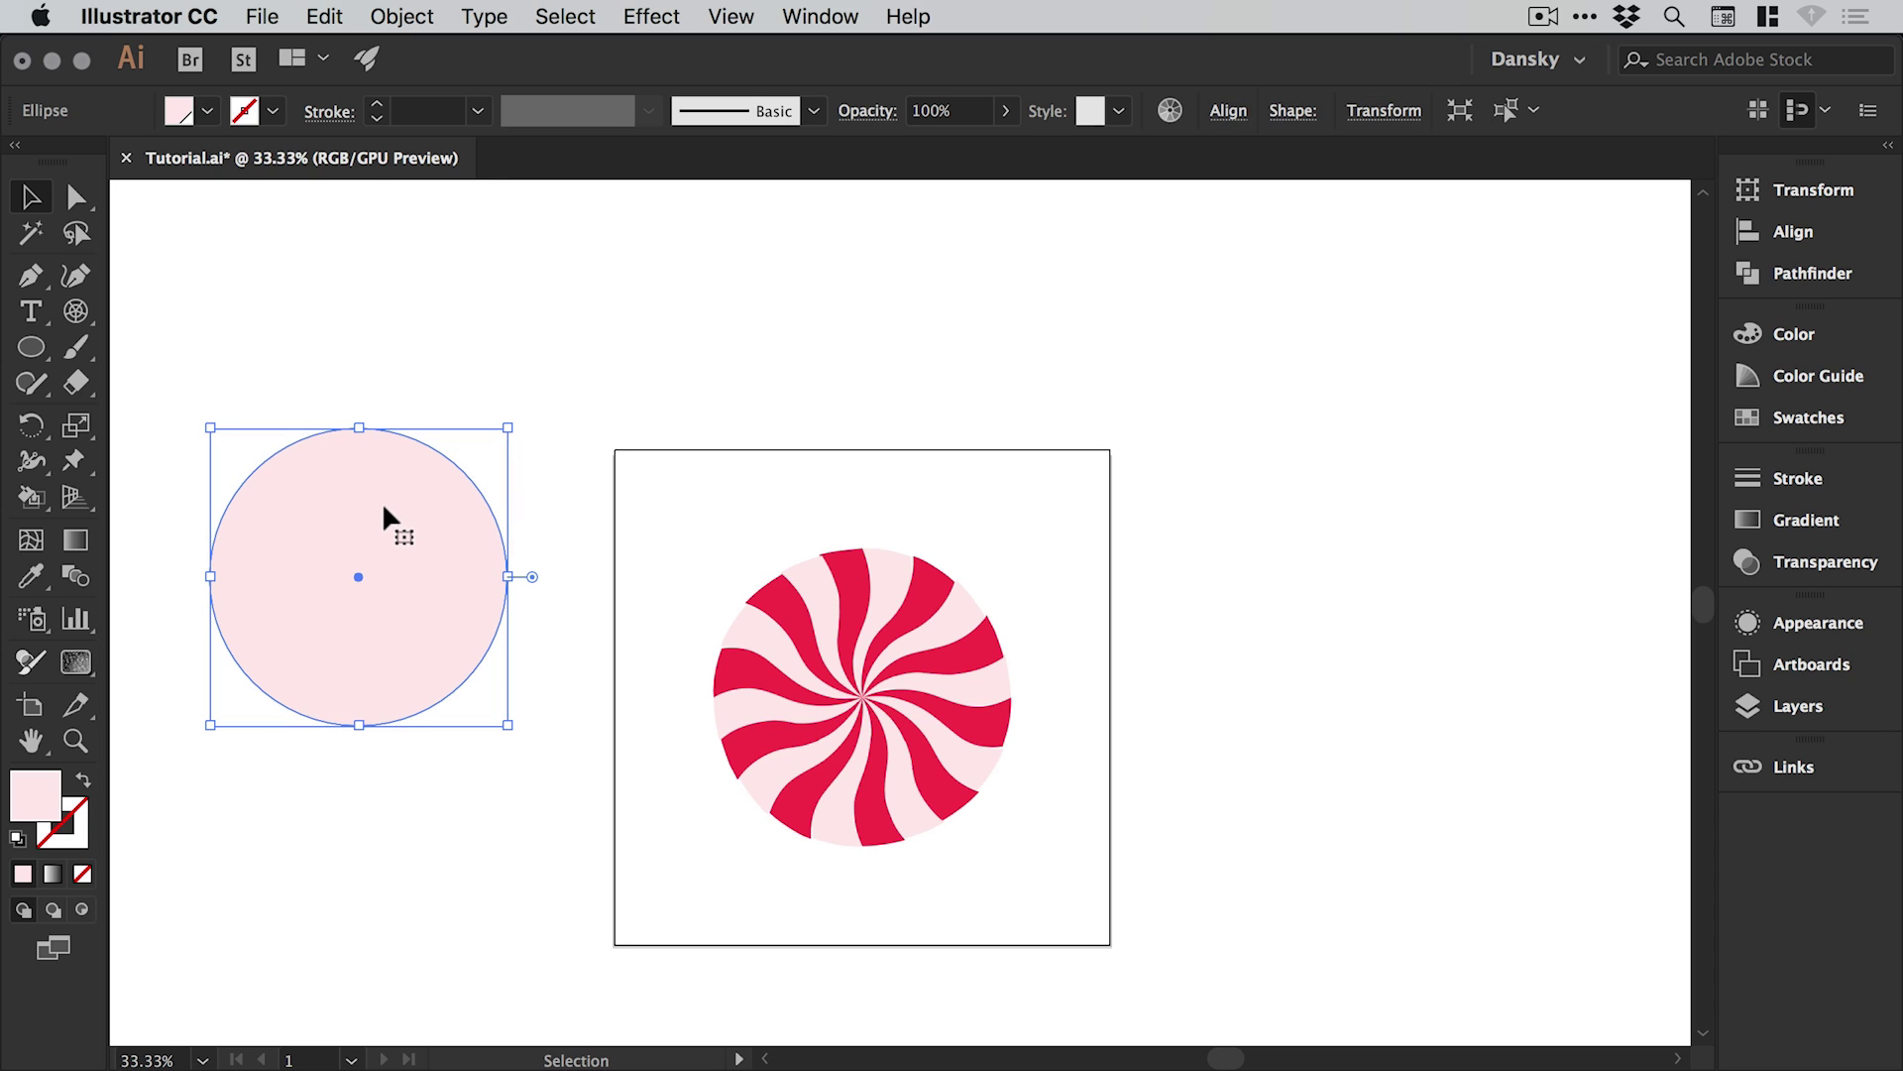
drag(363, 514, 875, 513)
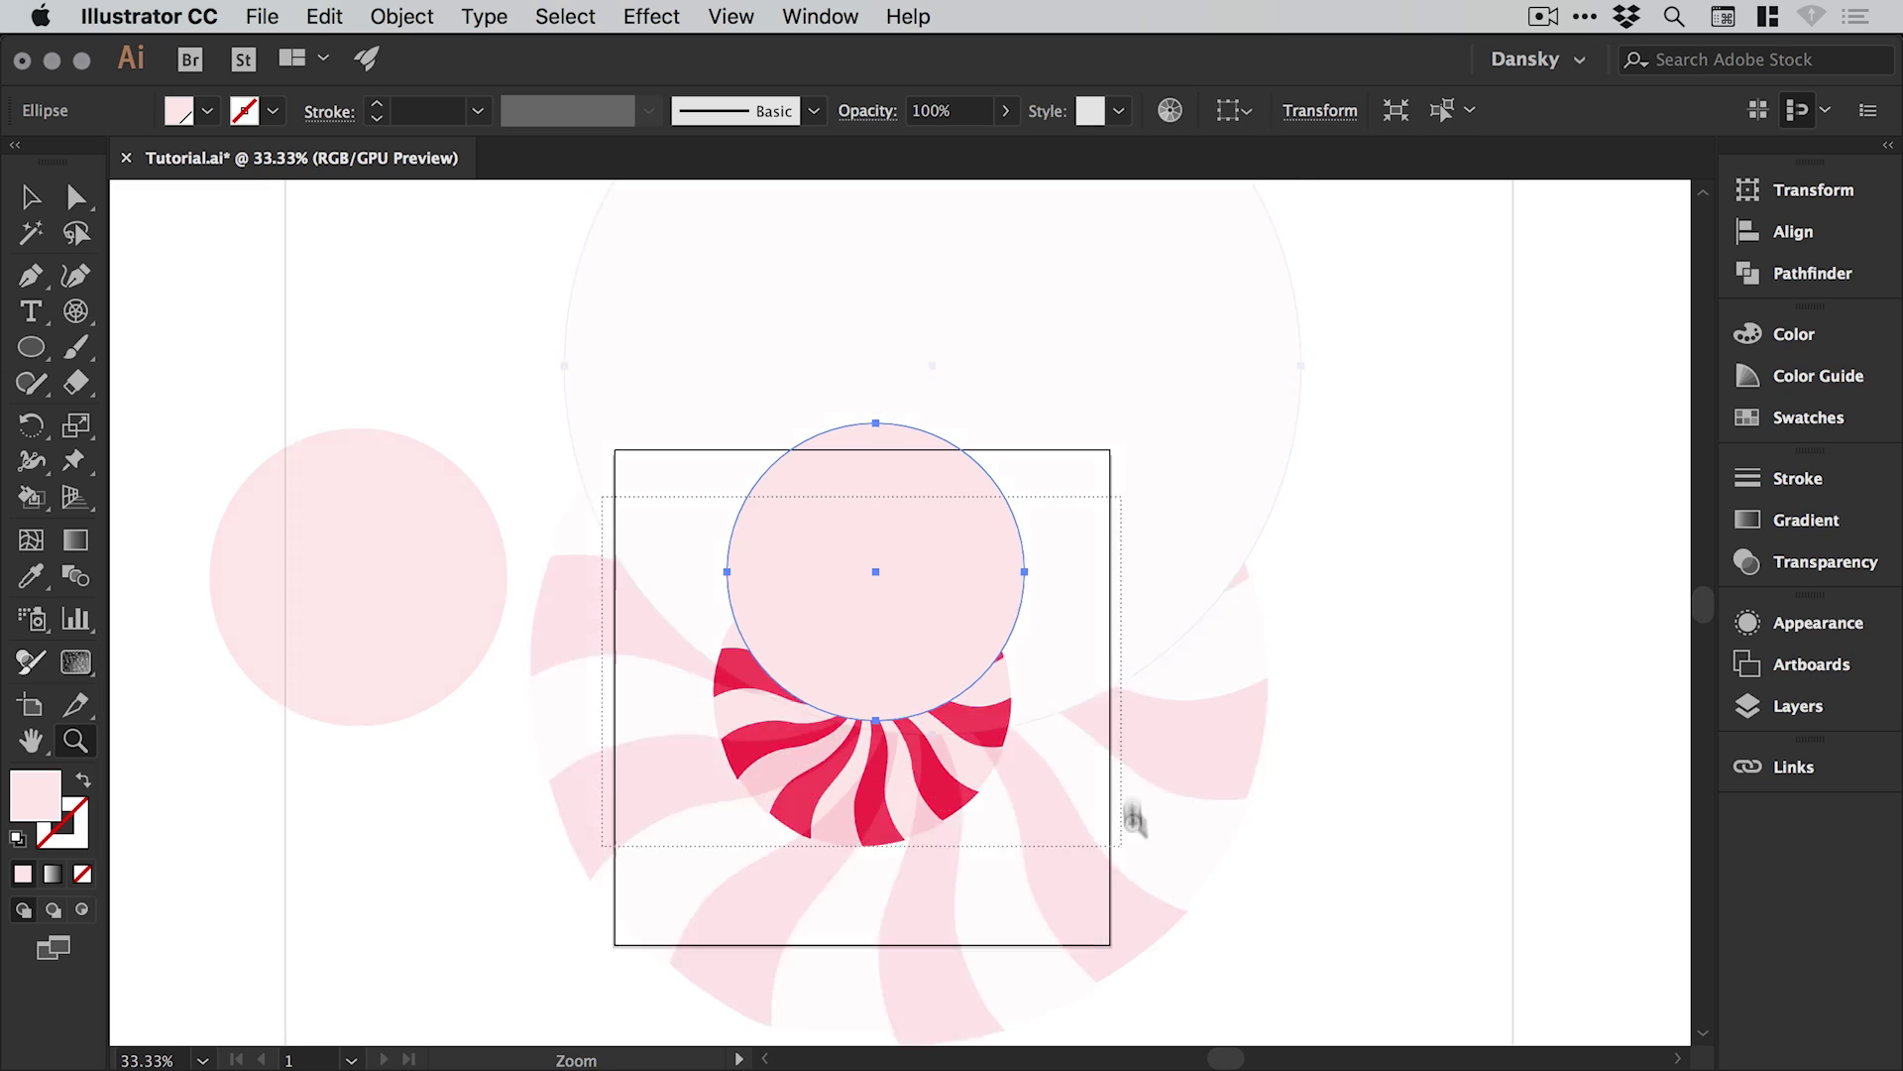
scroll(837, 694, up, 5)
drag(972, 552, 1376, 560)
click(690, 609)
drag(716, 595, 811, 656)
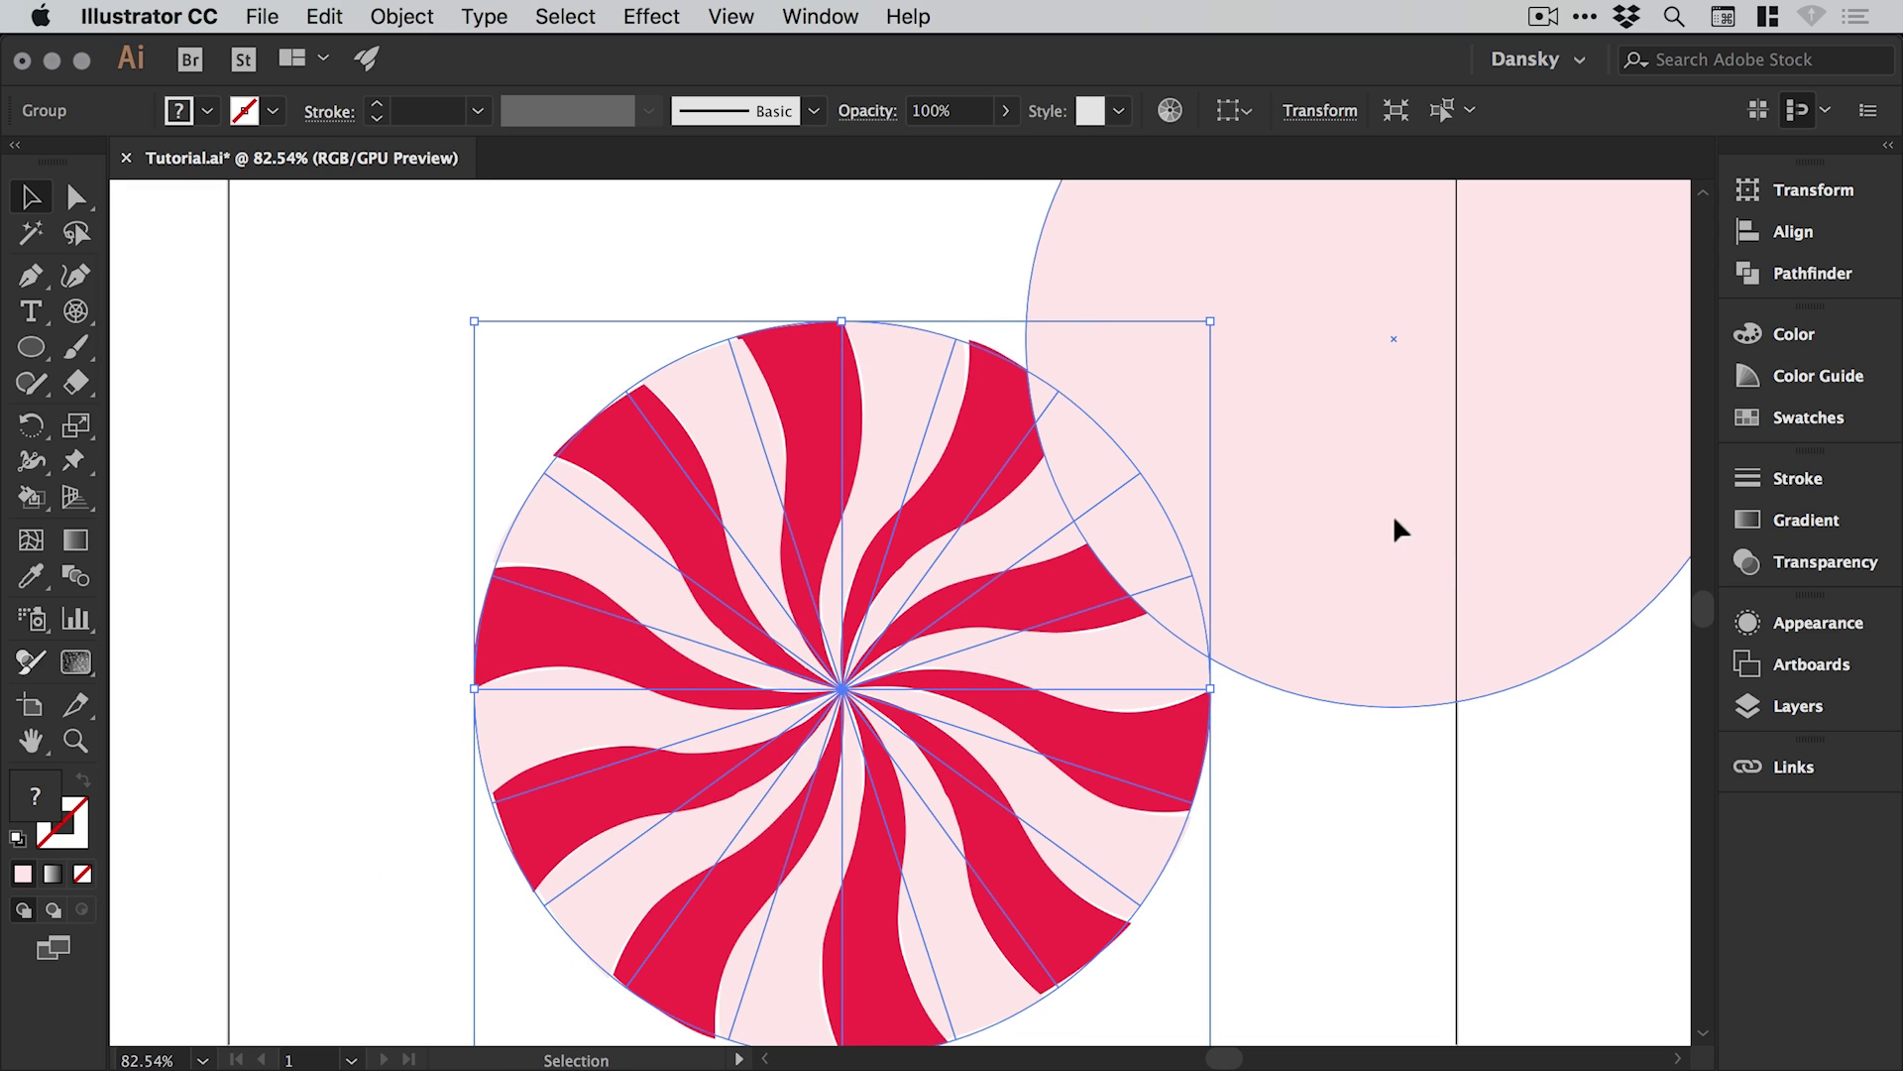
drag(1390, 514, 848, 861)
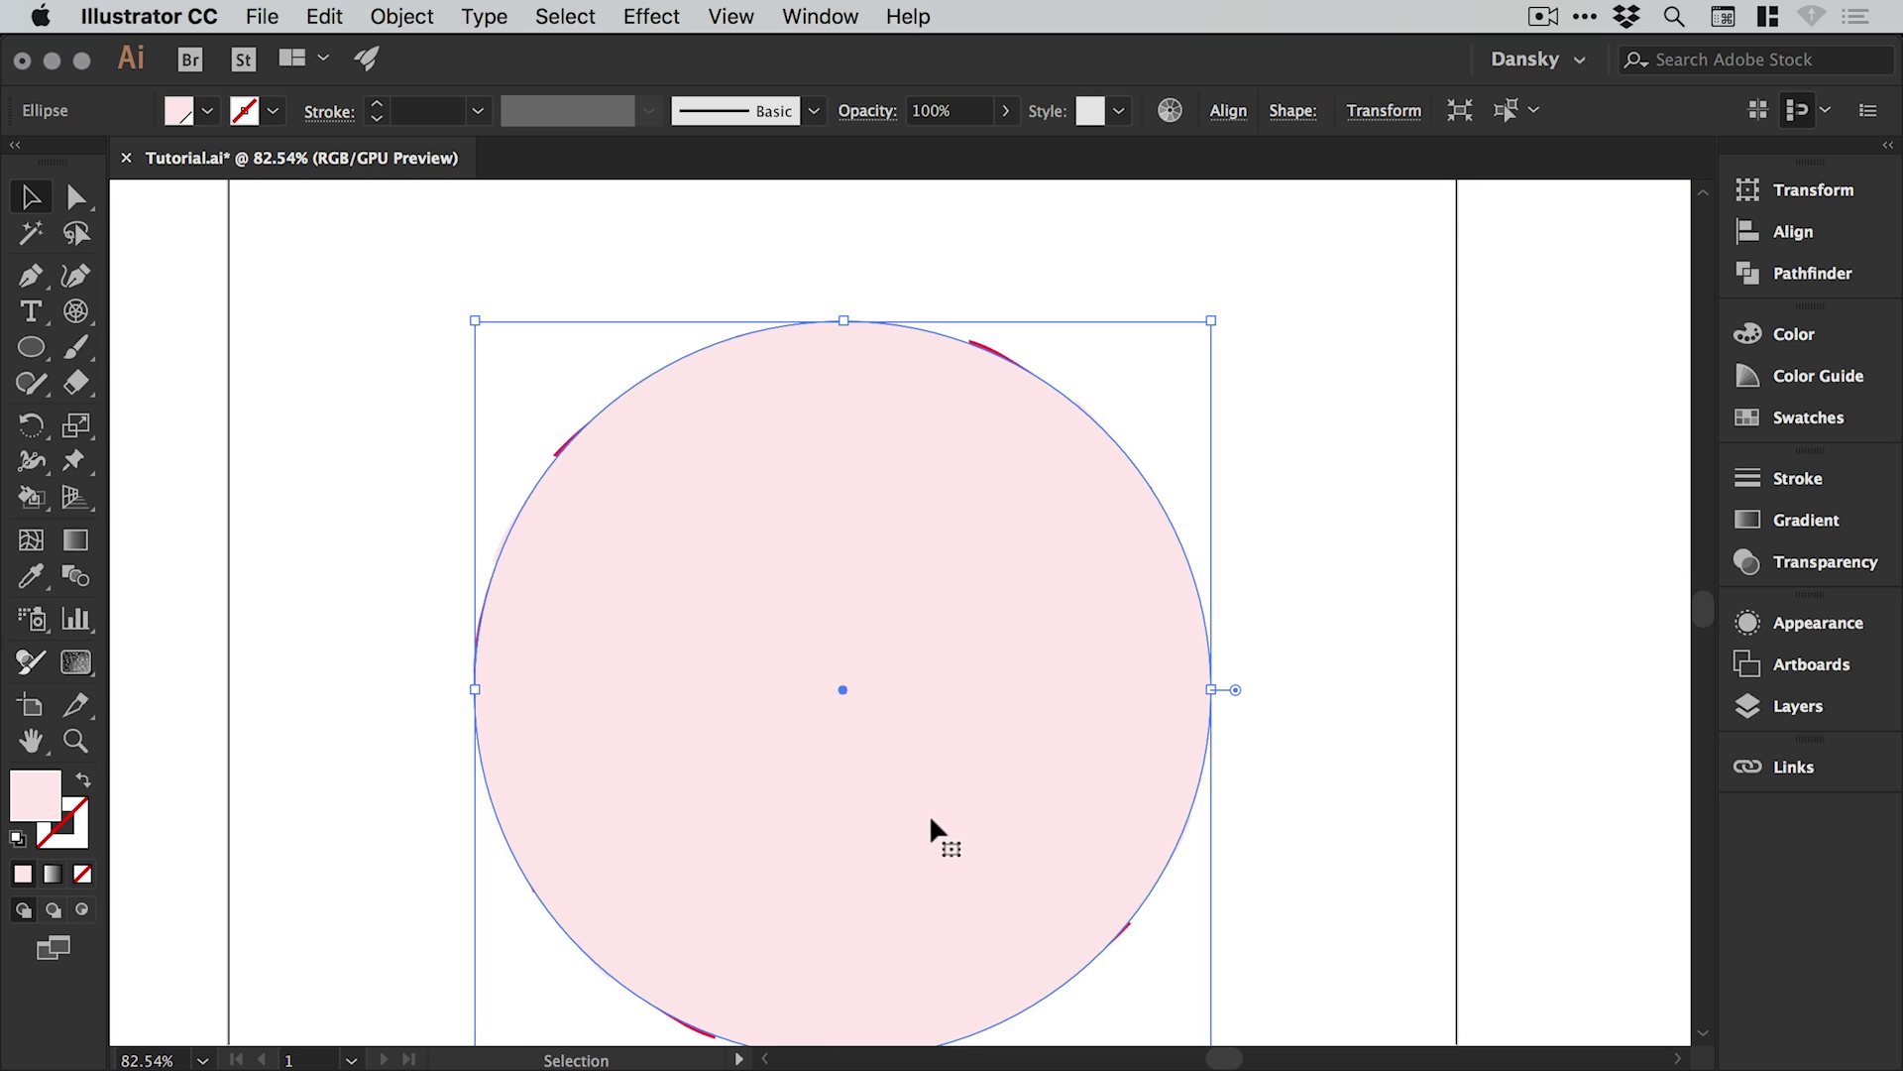
Cut the covering pink circle away and enlarge the swirl group to about 619 pt wide
click(405, 17)
mouse_move(427, 80)
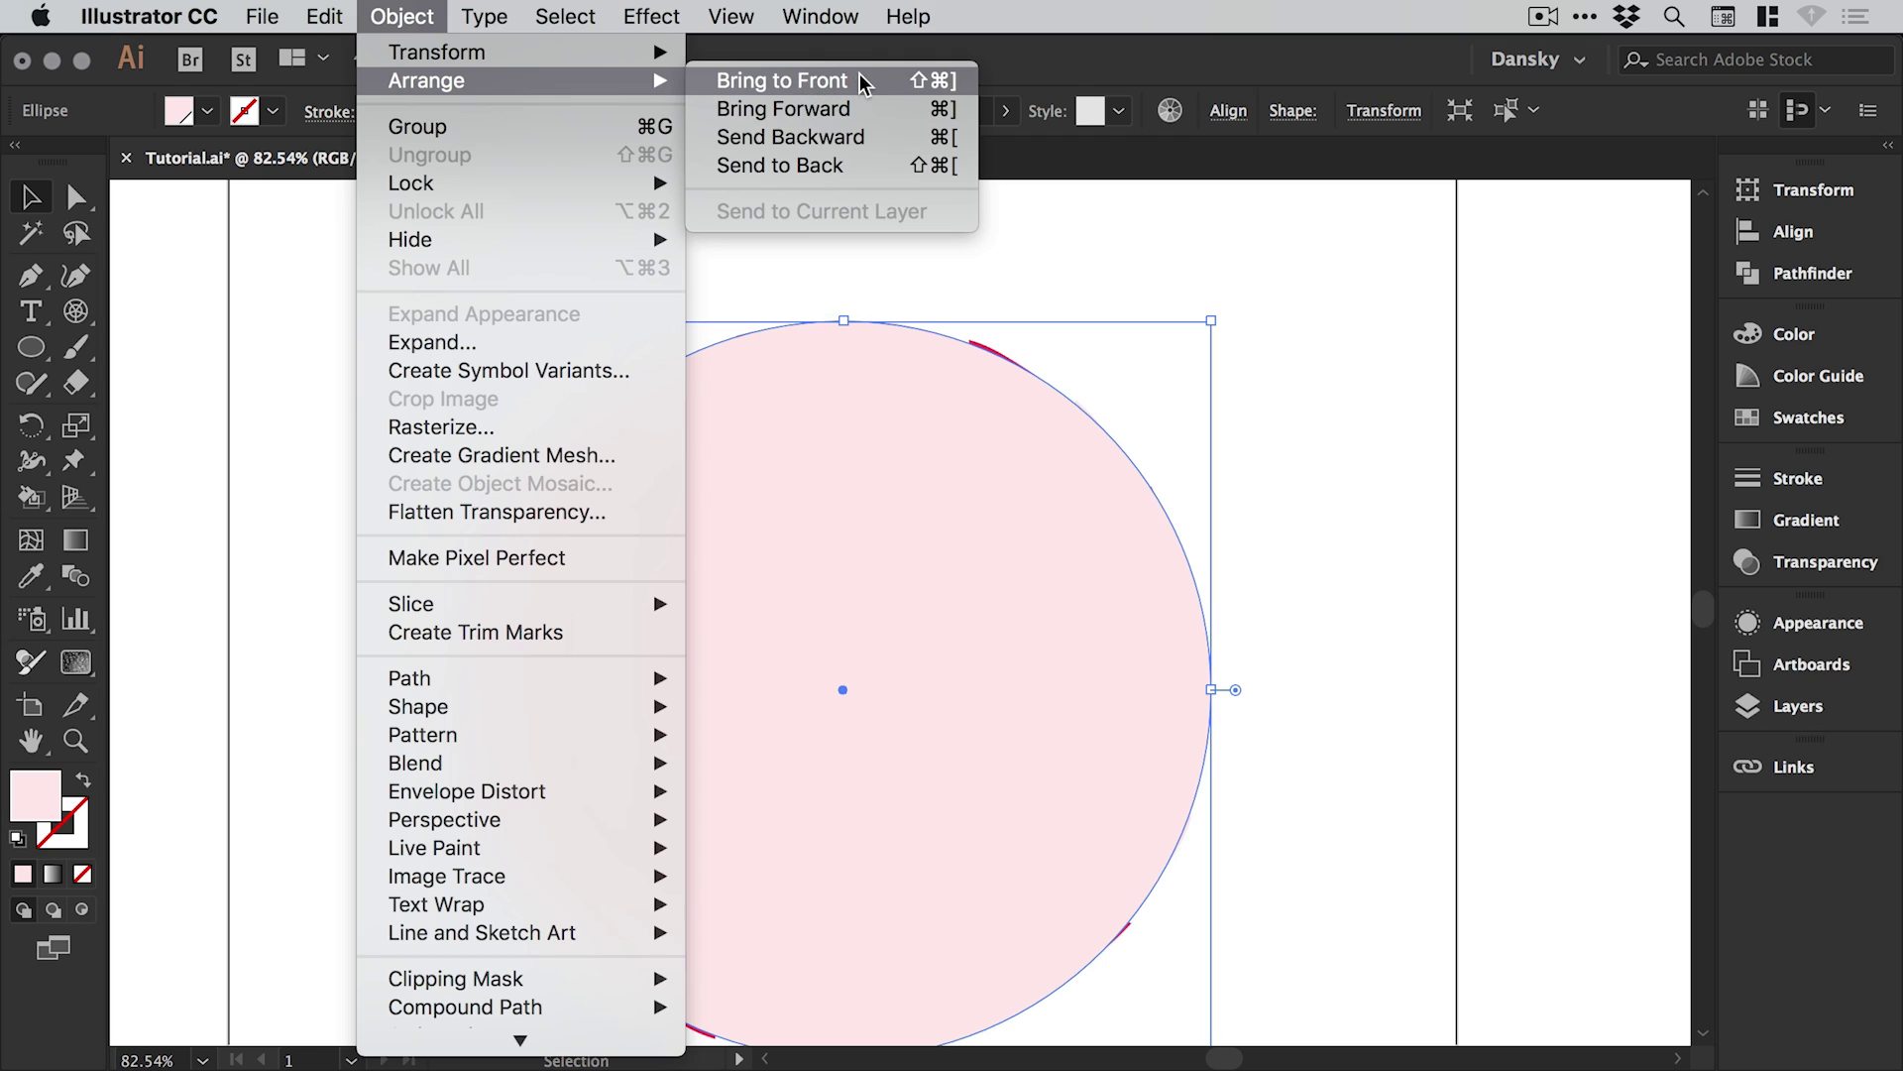
key(Escape)
key(a)
key(super+minus)
key(super+minus)
super+click(1117, 502)
key(v)
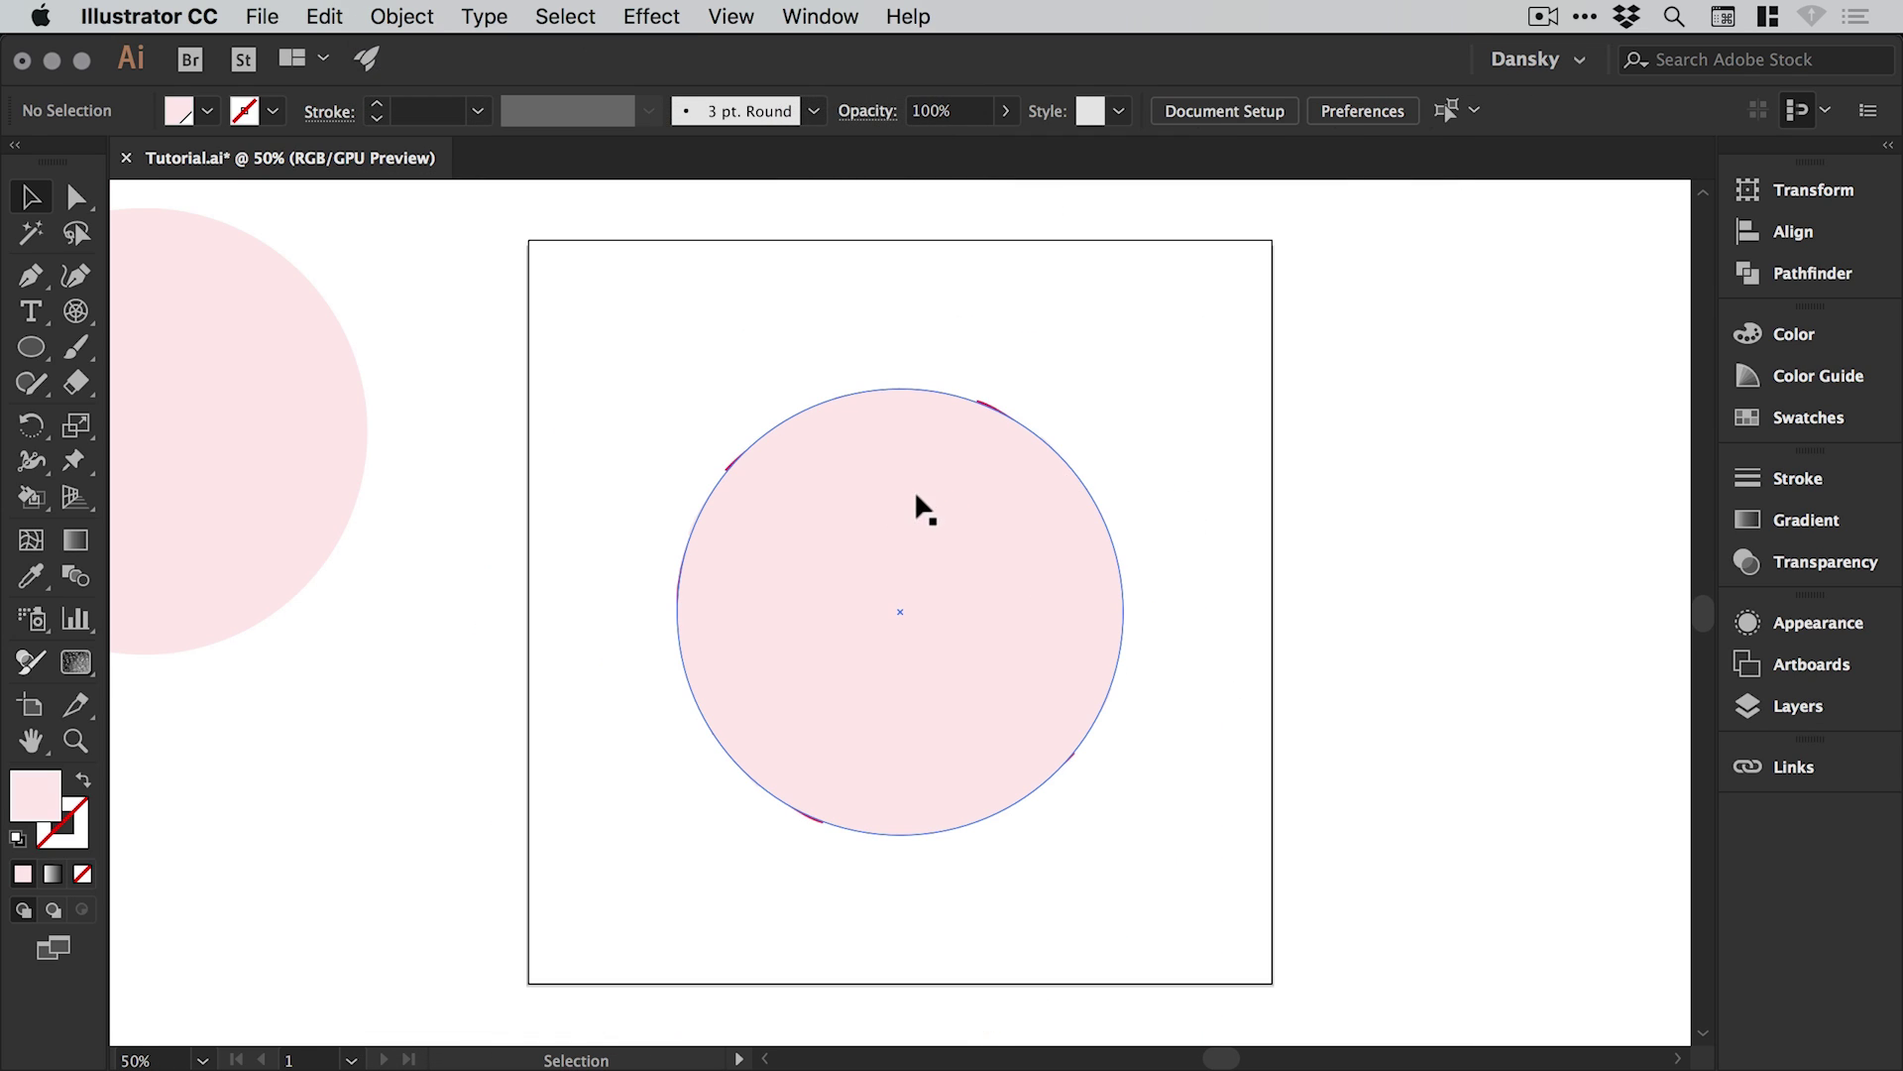
click(902, 508)
click(324, 17)
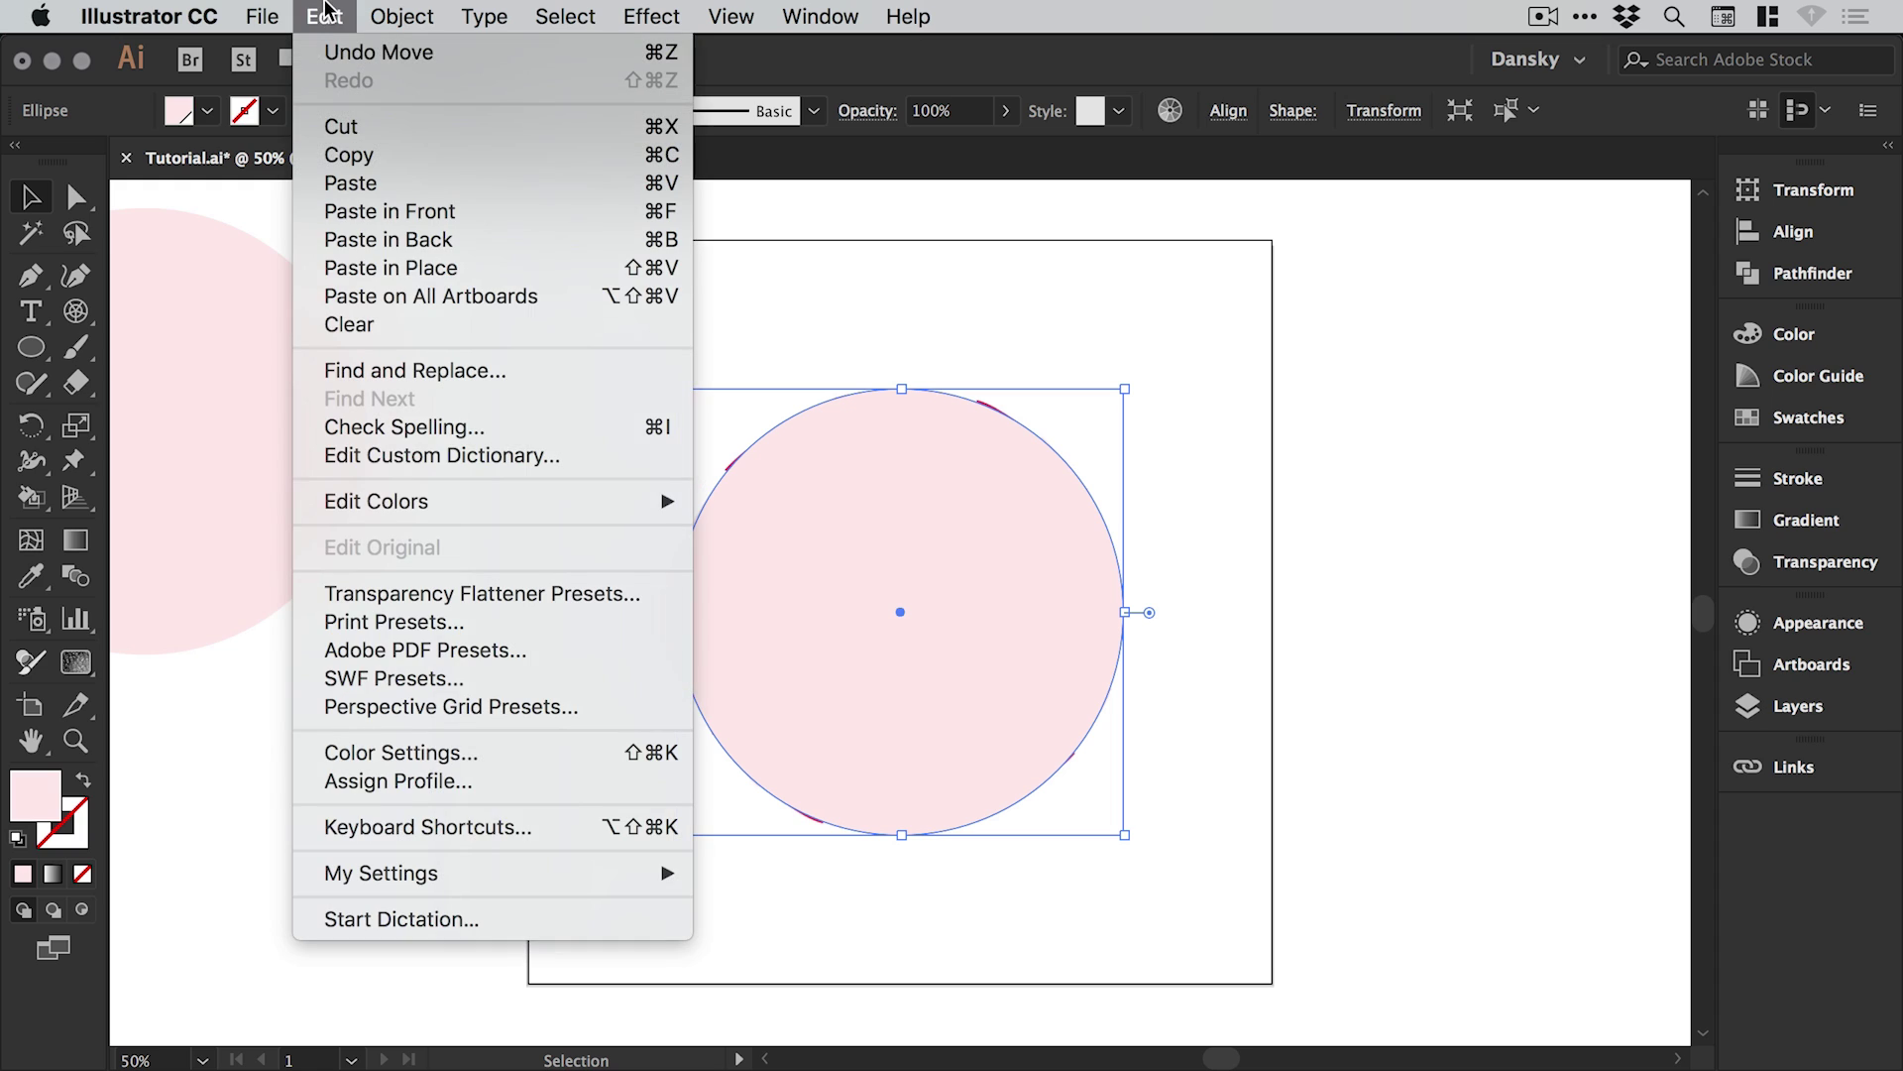
click(337, 130)
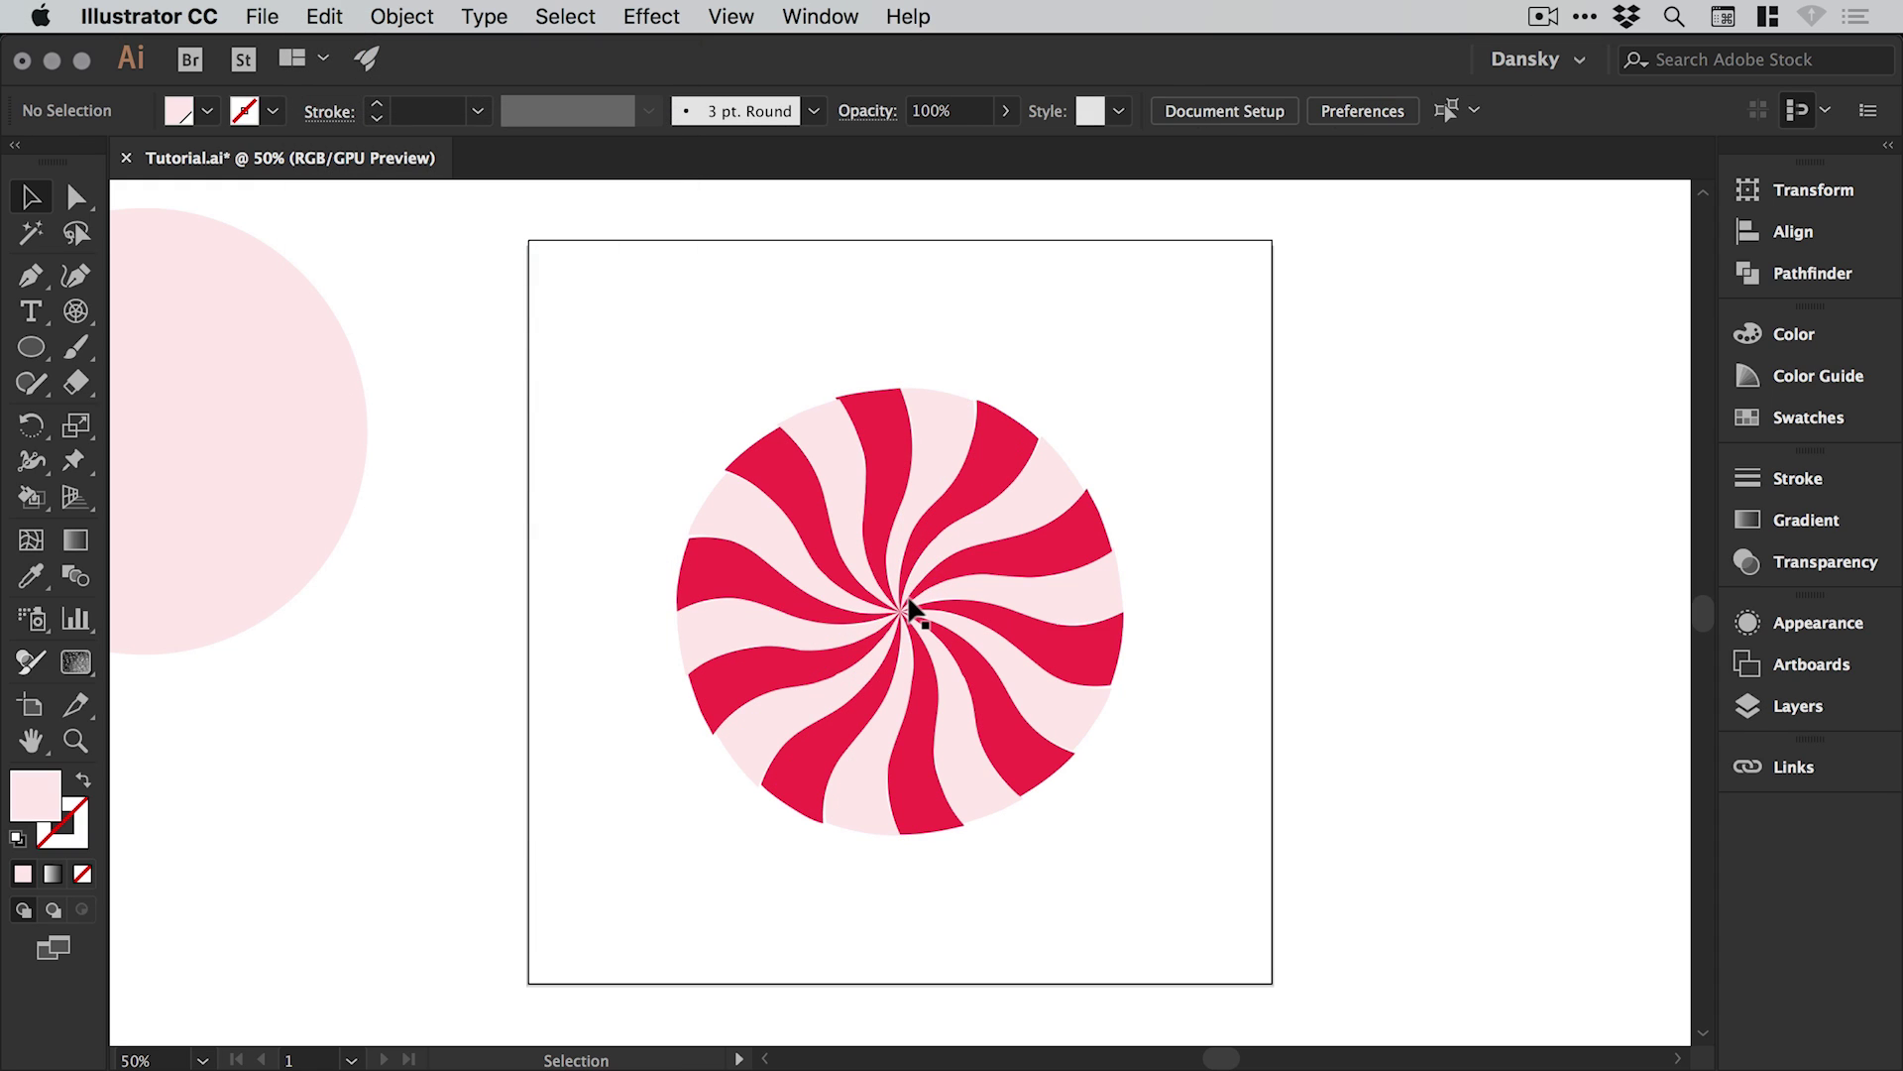
click(991, 466)
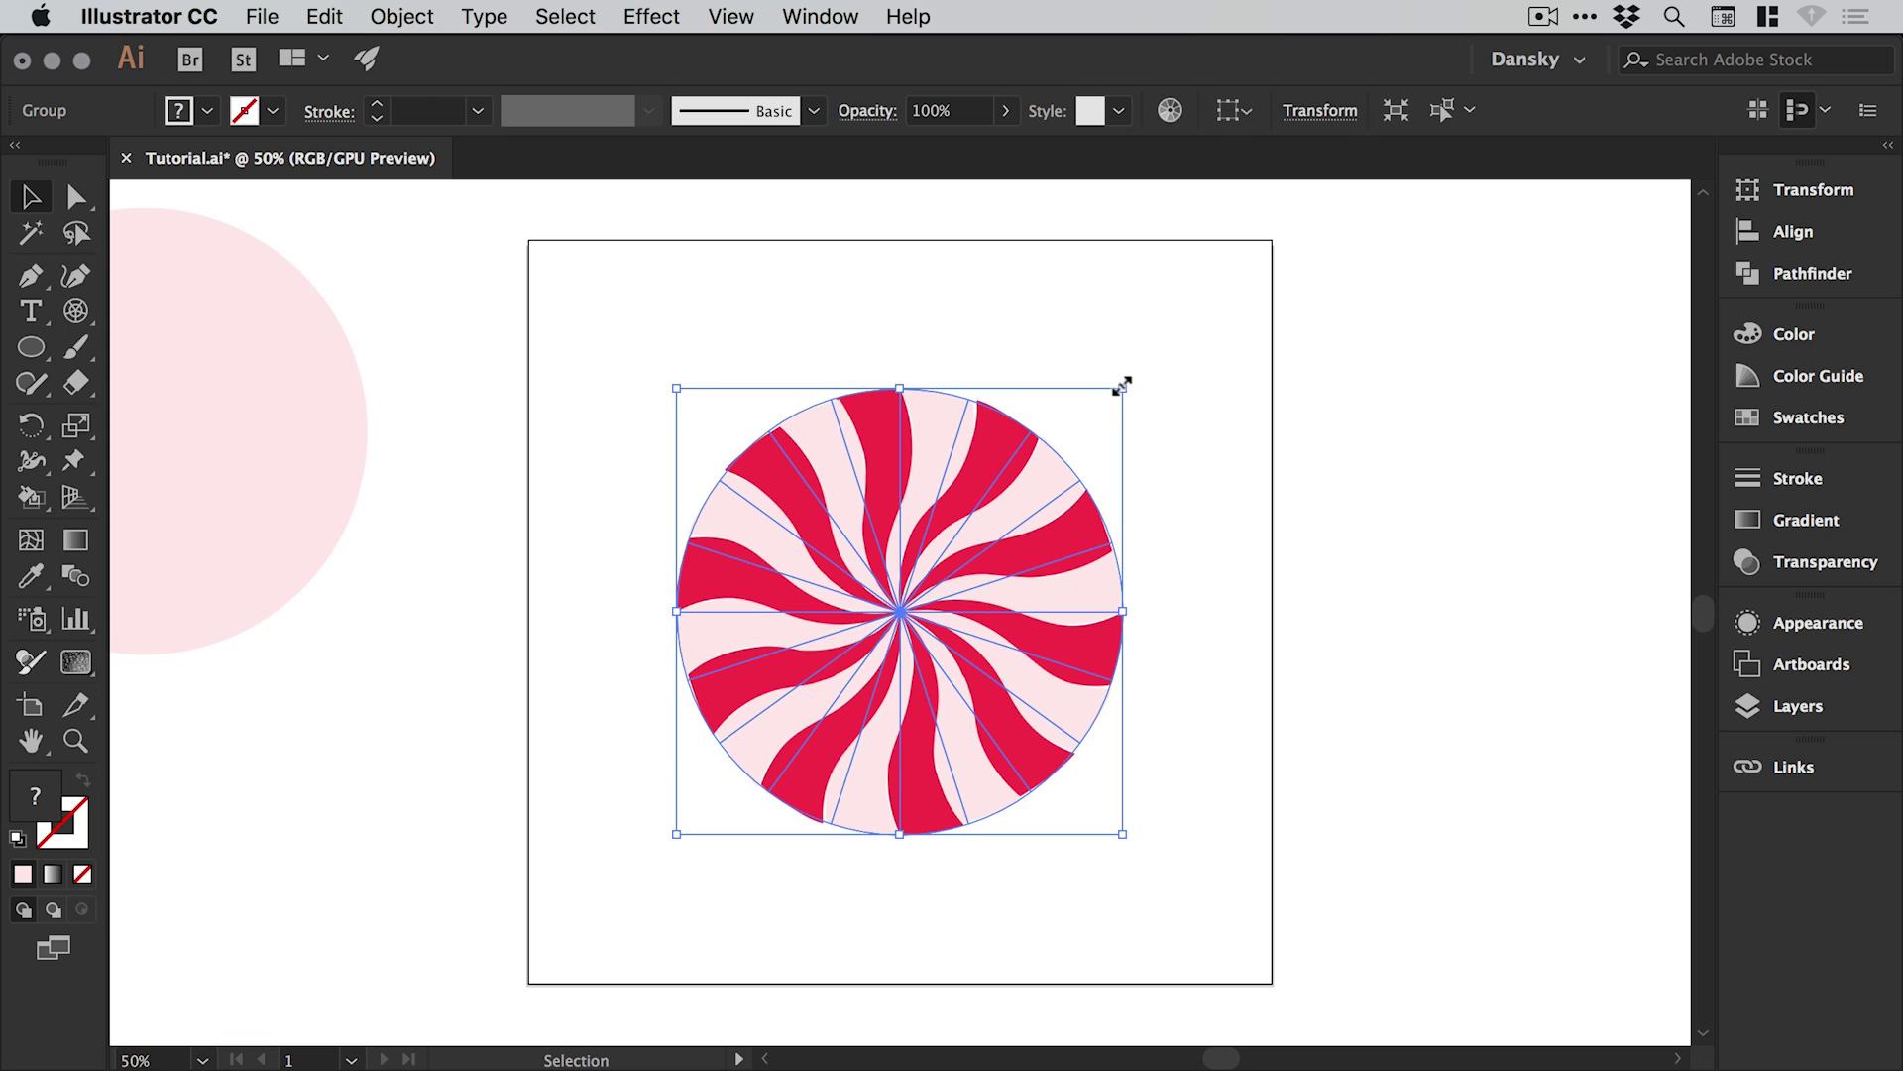
drag(1123, 388, 1134, 376)
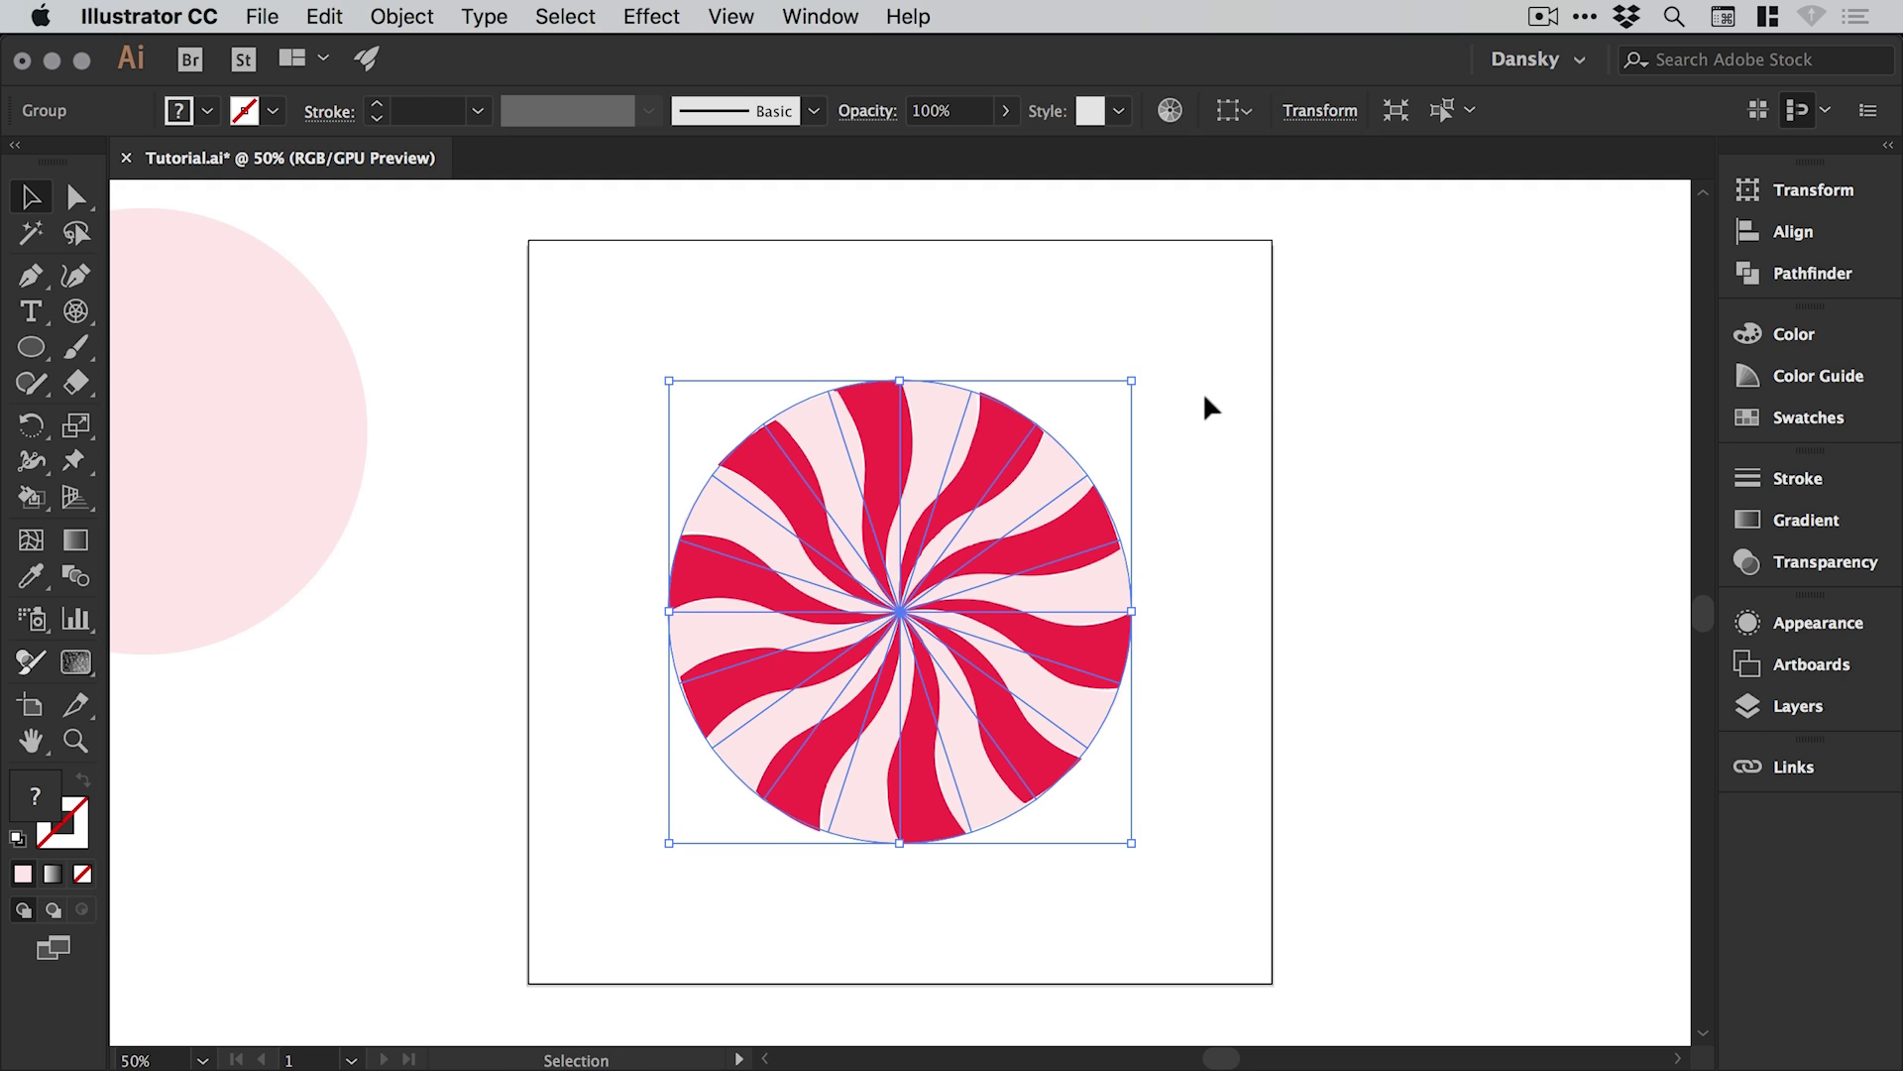
Paste the circle back in place over the swirl and fill it bright green
click(1207, 391)
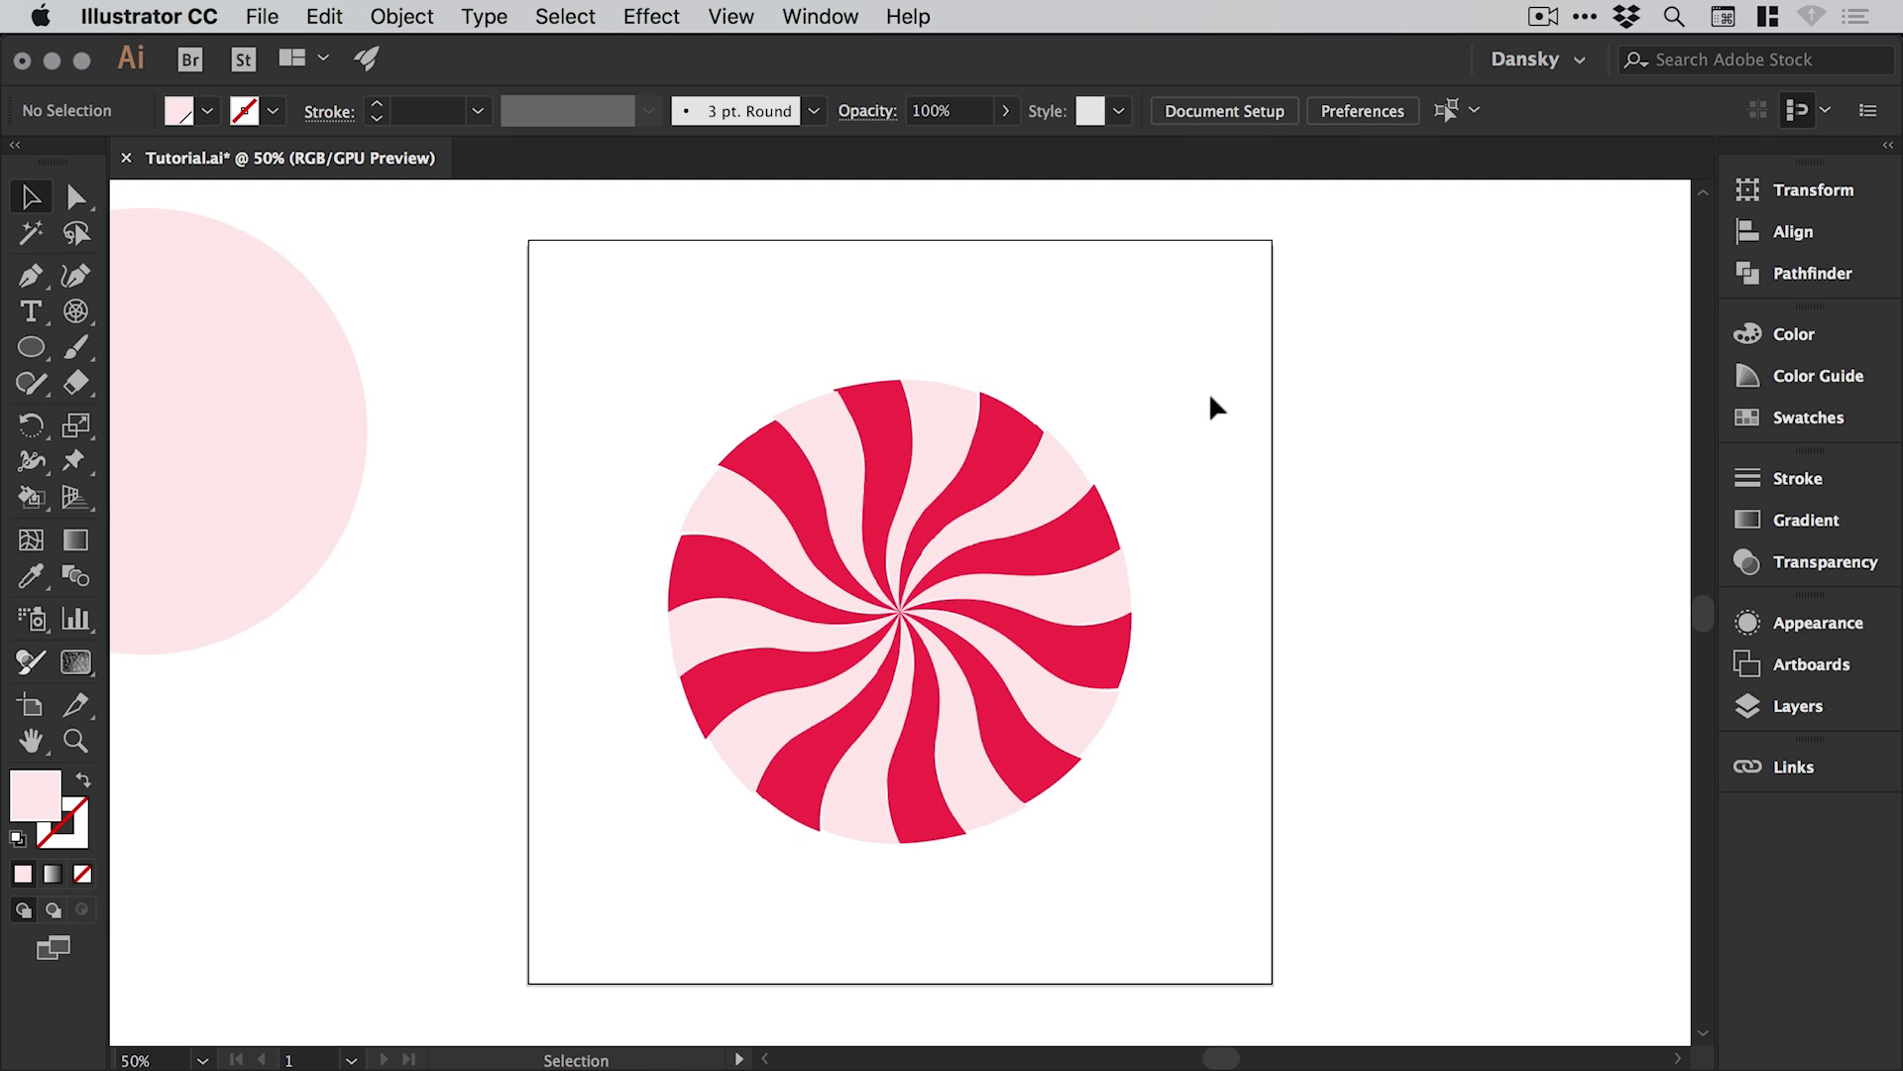
click(324, 16)
click(359, 274)
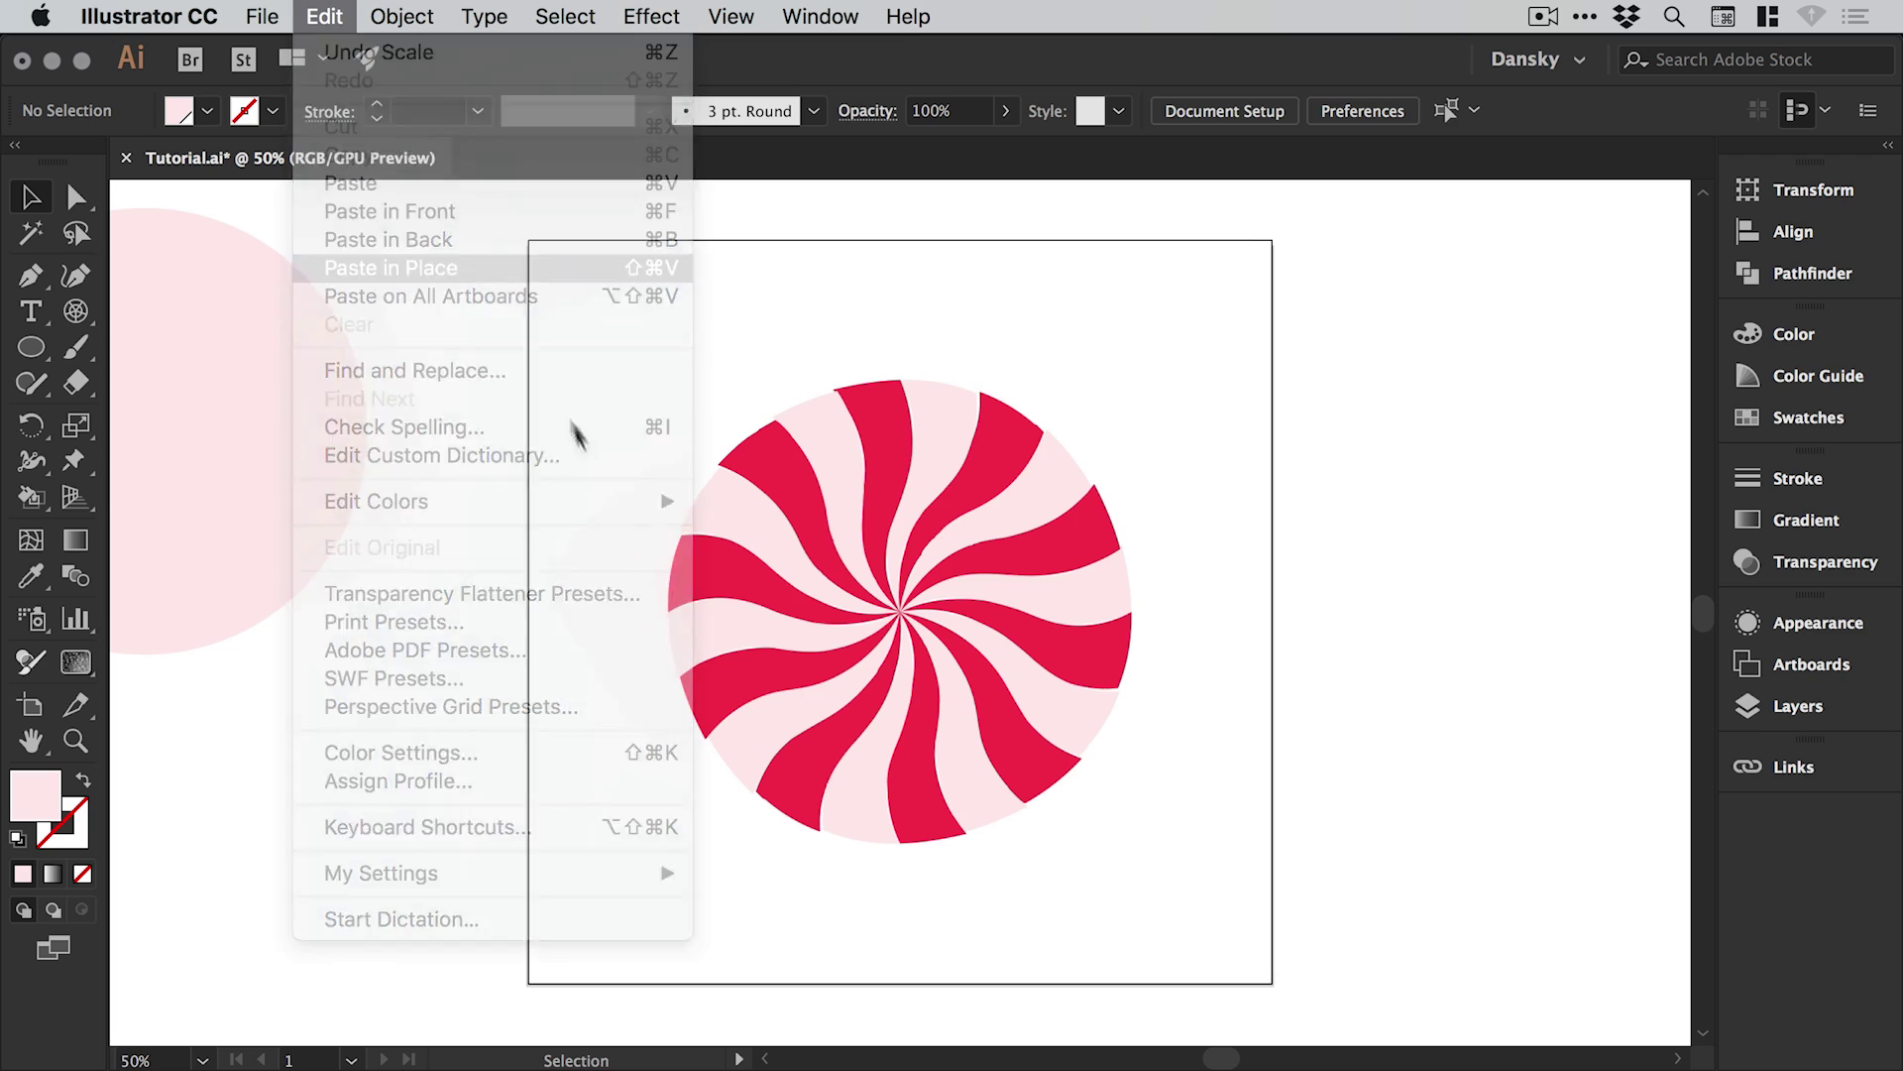
click(556, 516)
key(z)
drag(1041, 887, 1296, 910)
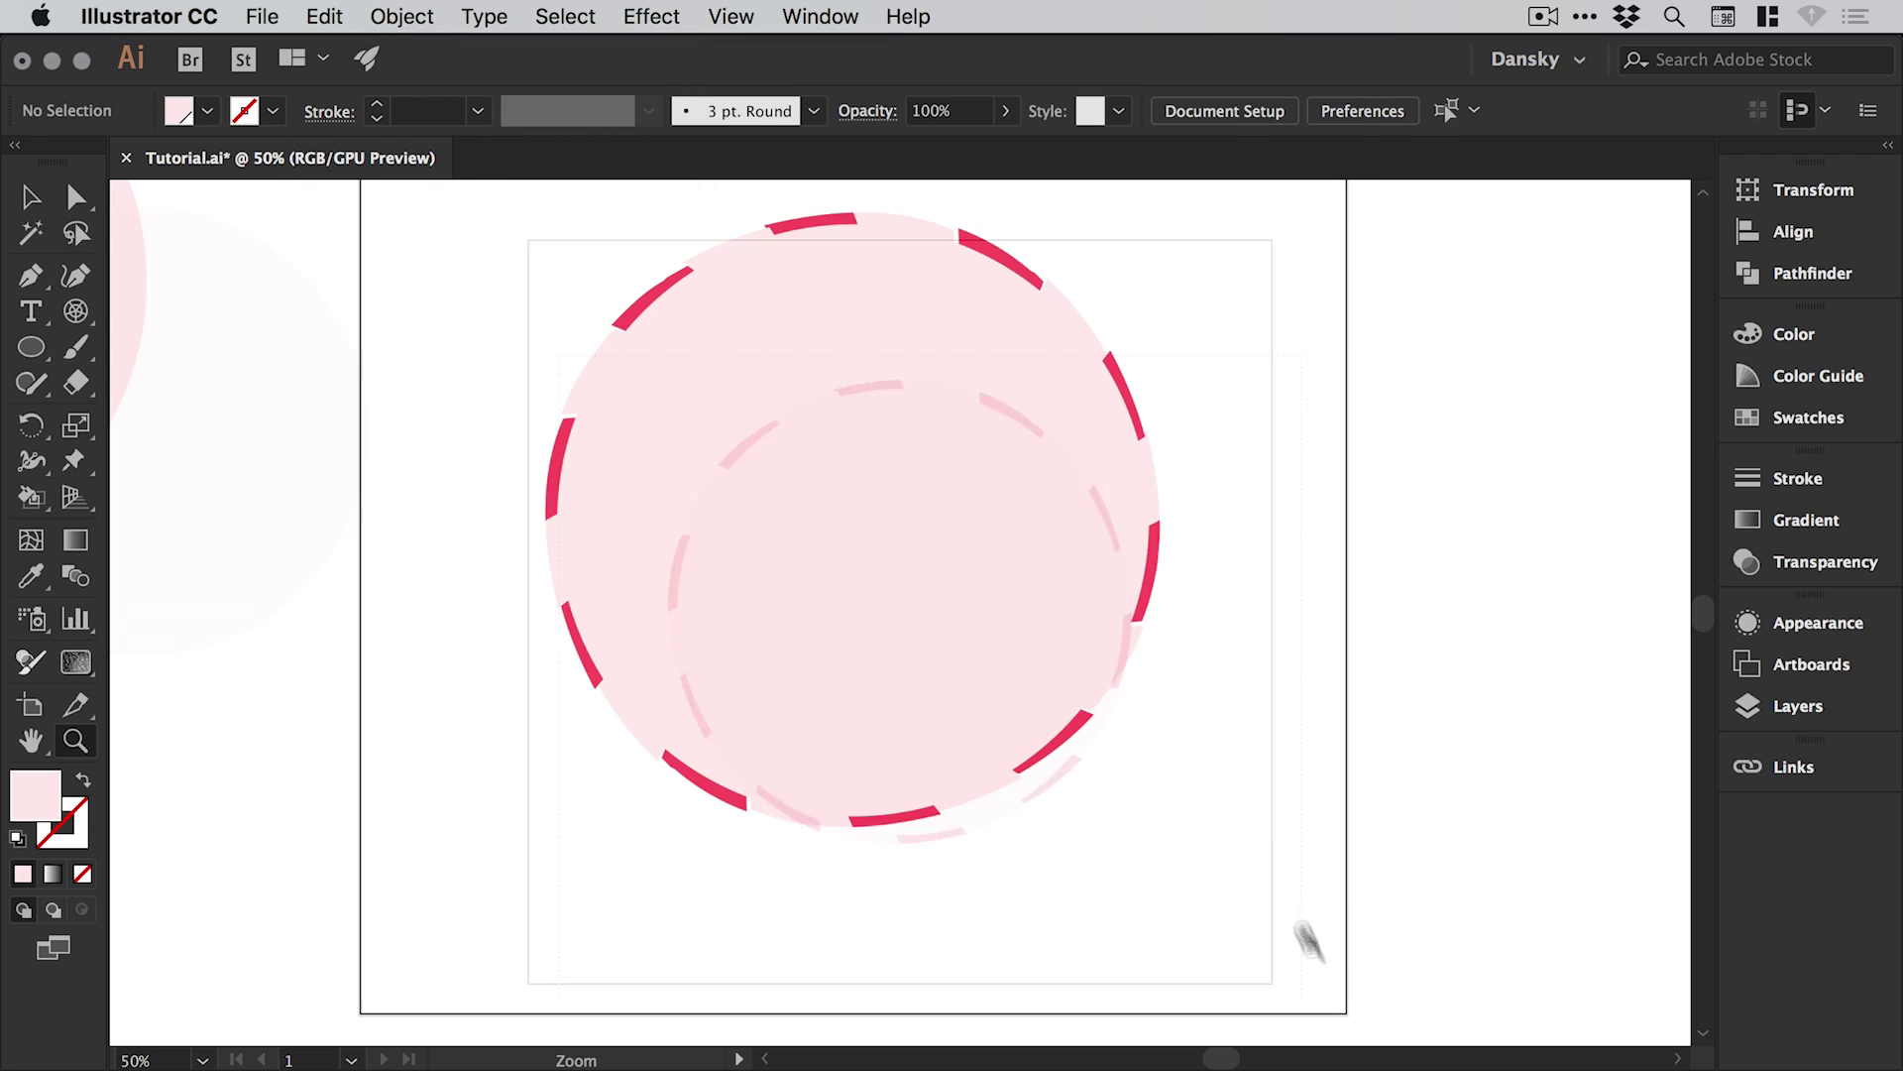
key(v)
drag(599, 505, 779, 230)
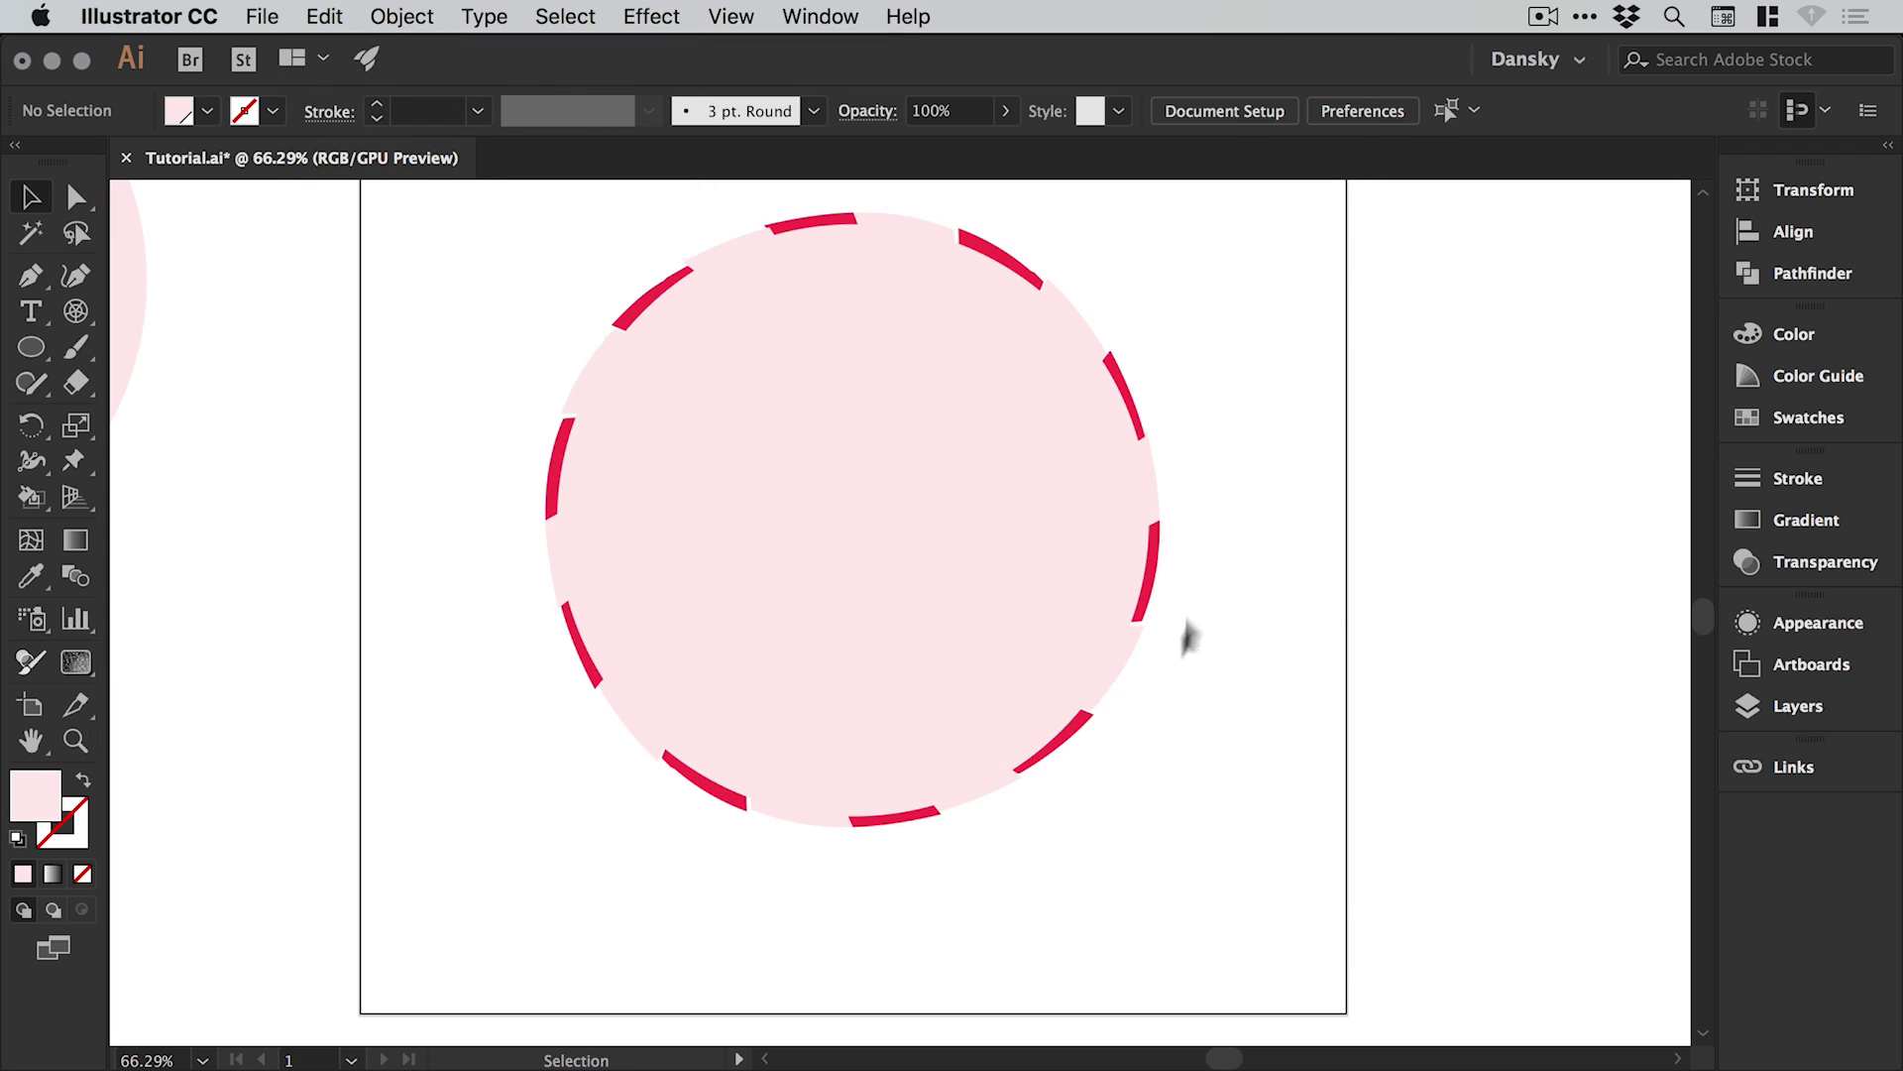
click(841, 478)
click(1808, 417)
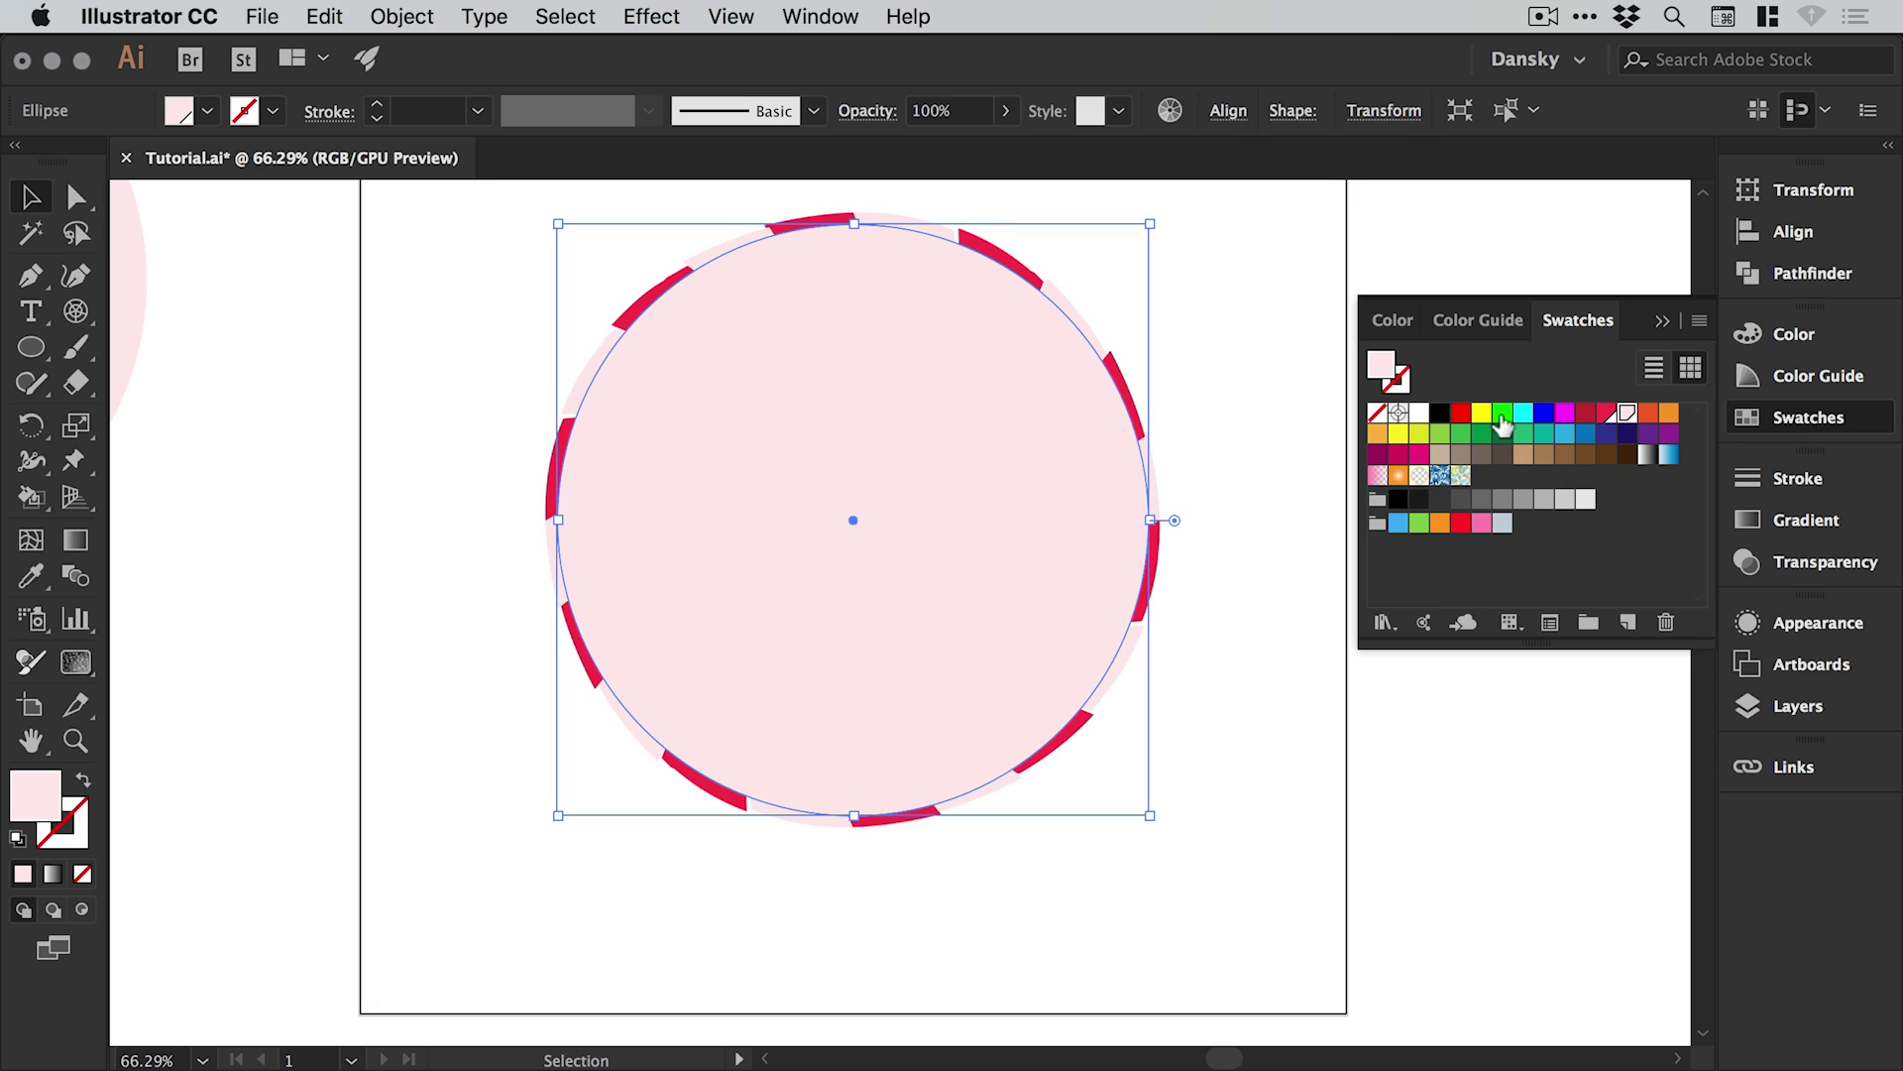
click(1502, 424)
click(1810, 417)
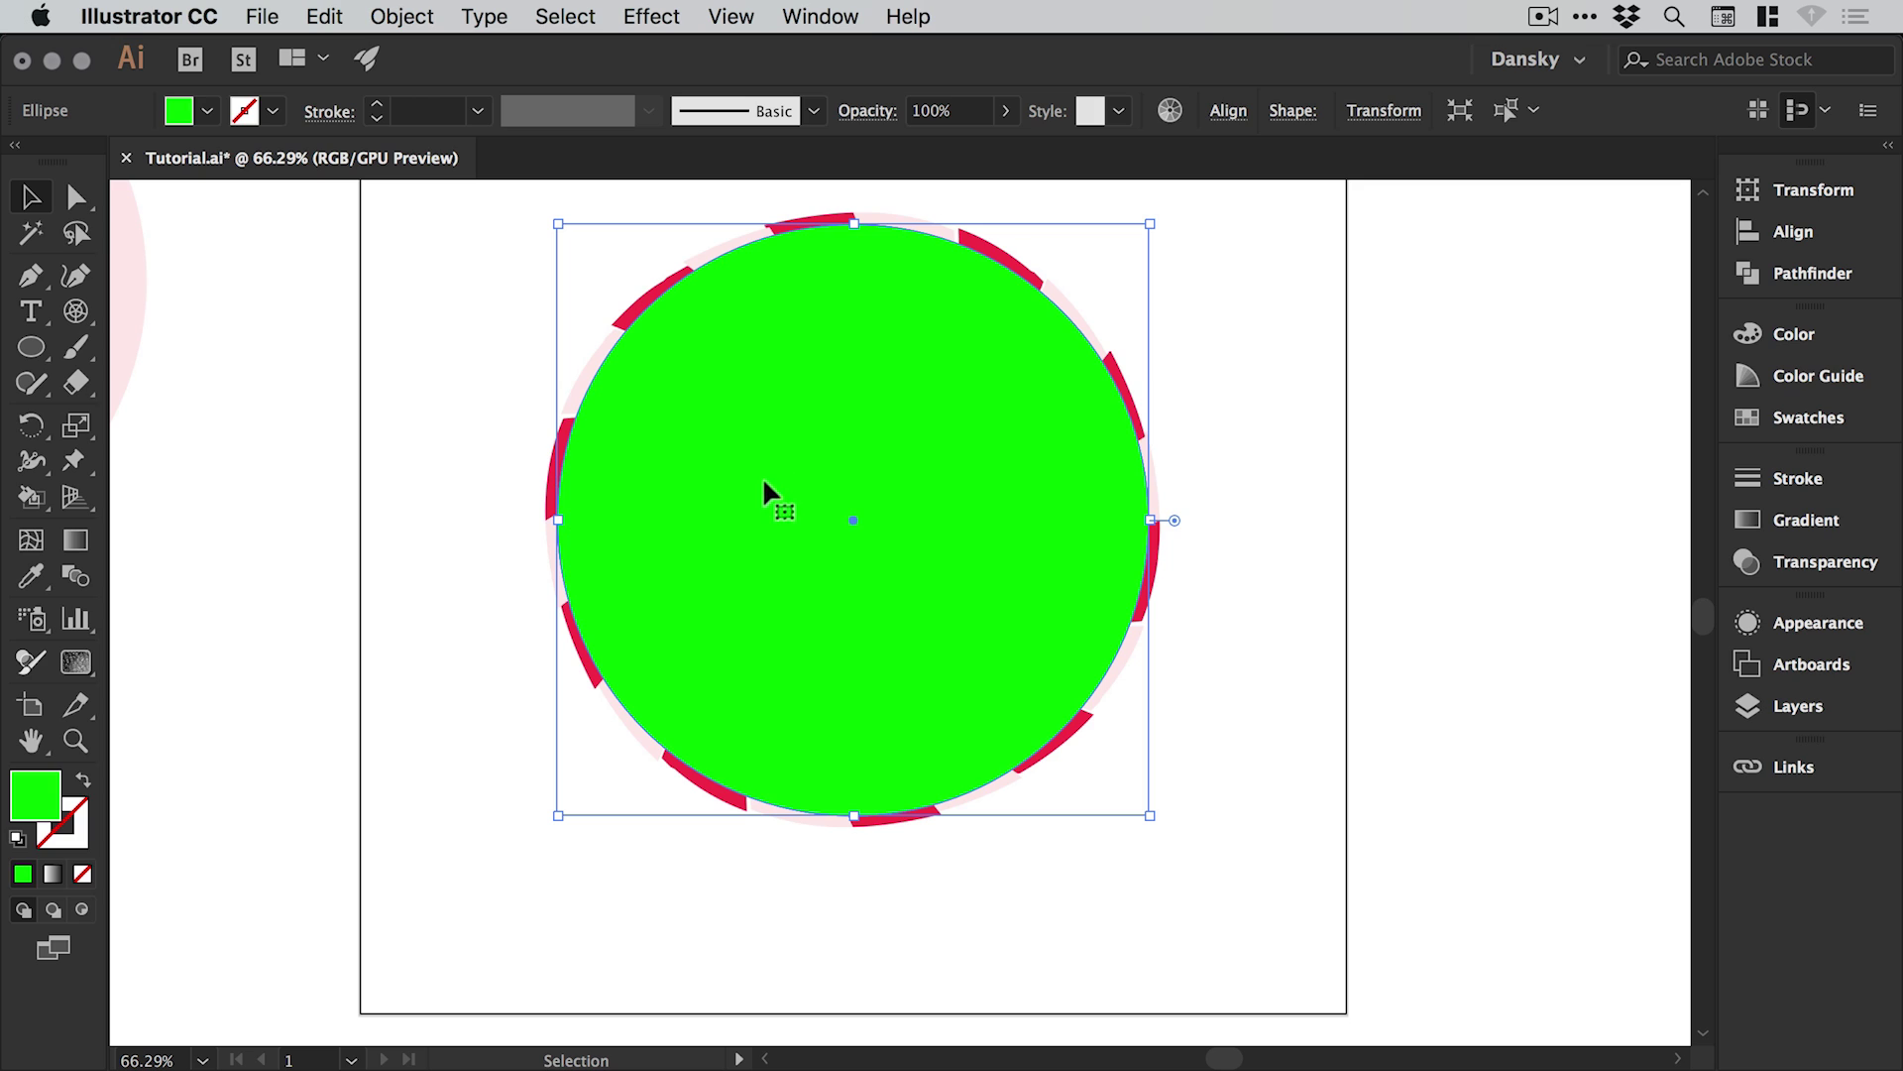
Select the green circle and swirl together and make a clipping mask
drag(474, 841, 1215, 268)
click(395, 18)
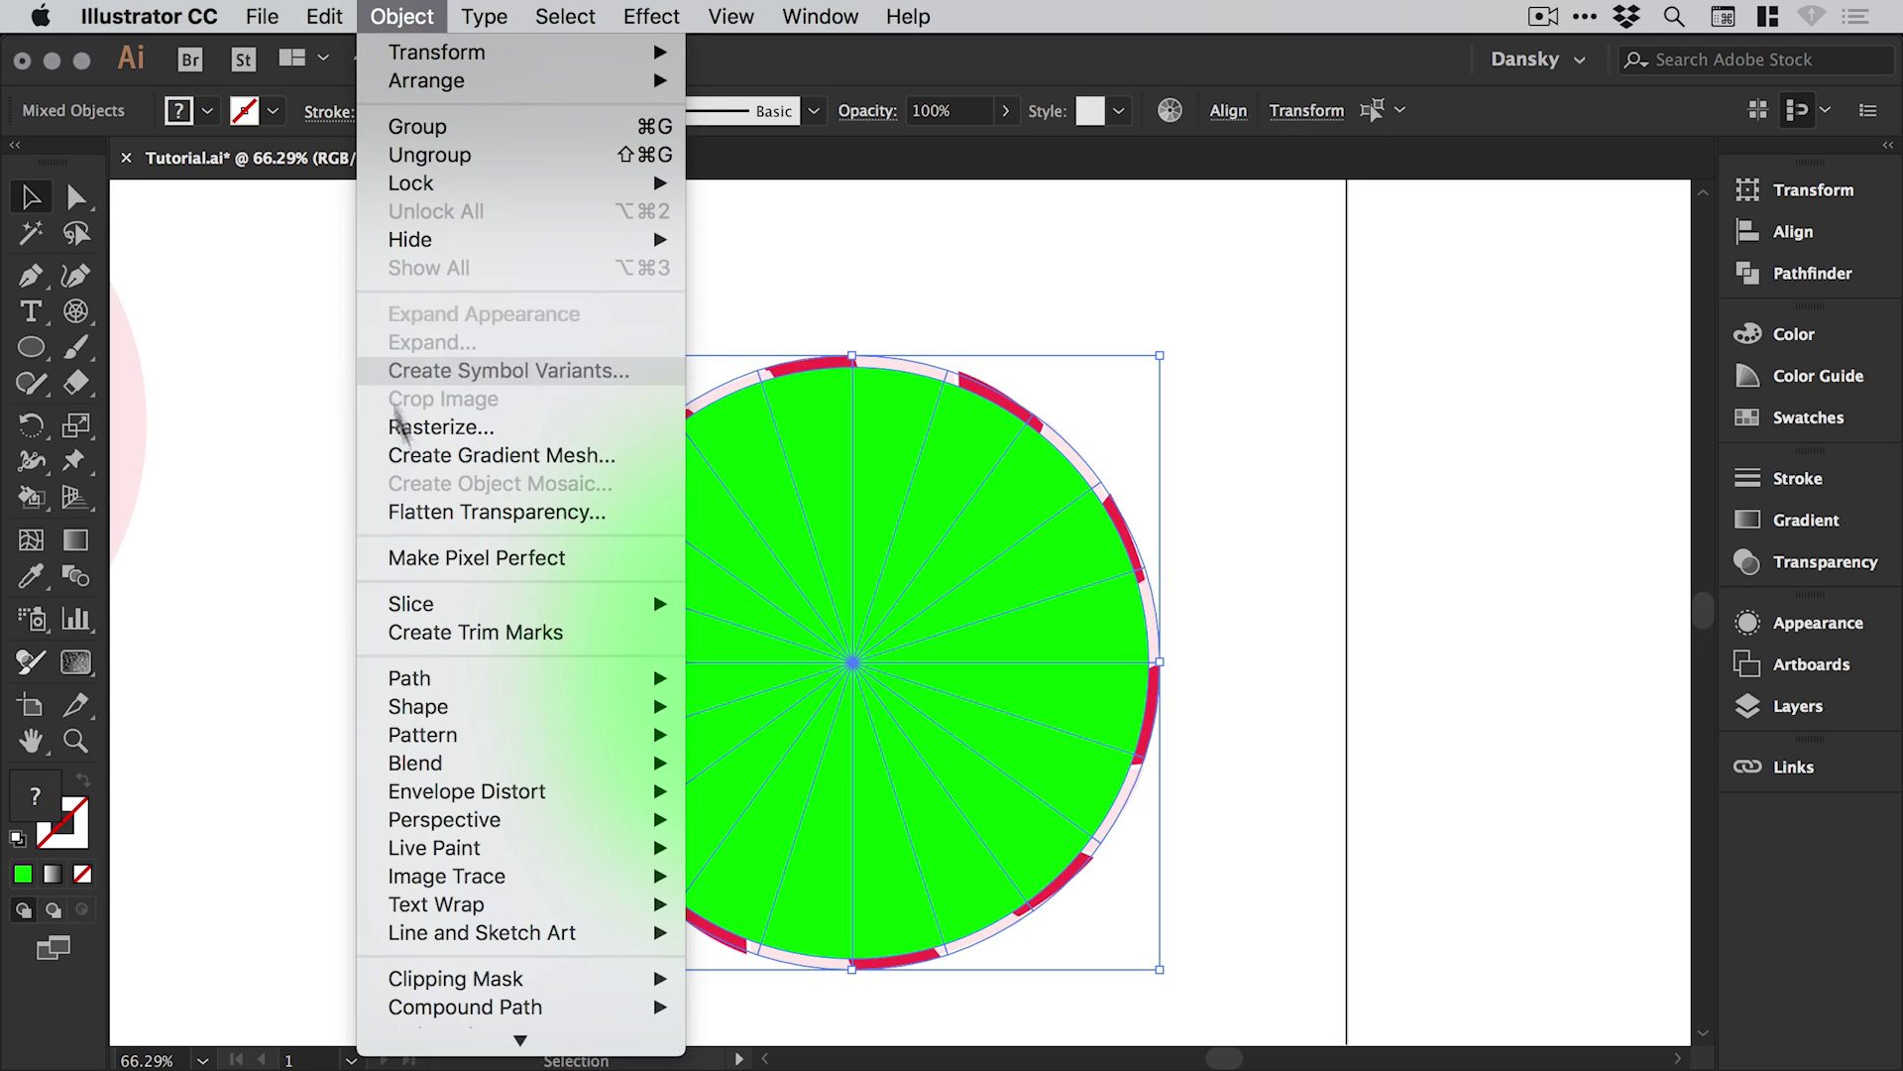
mouse_move(501, 979)
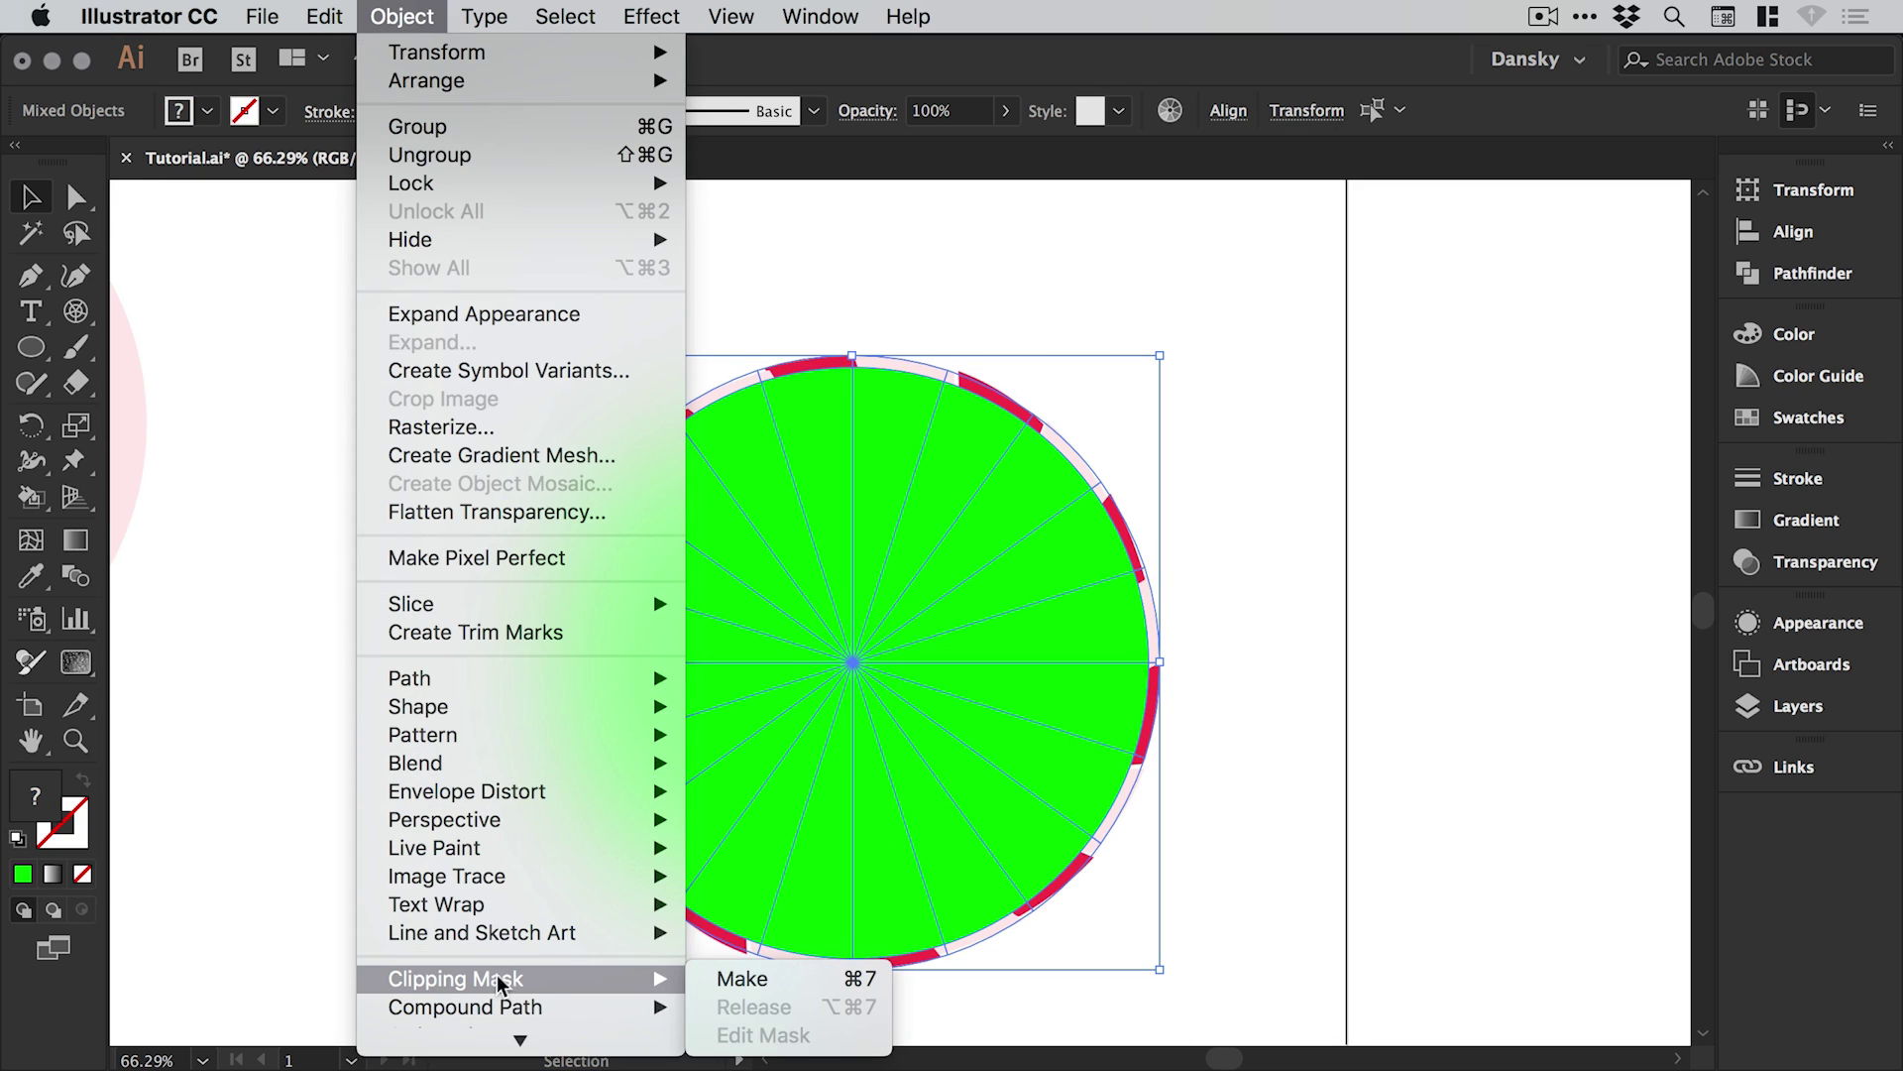
click(799, 981)
click(1319, 381)
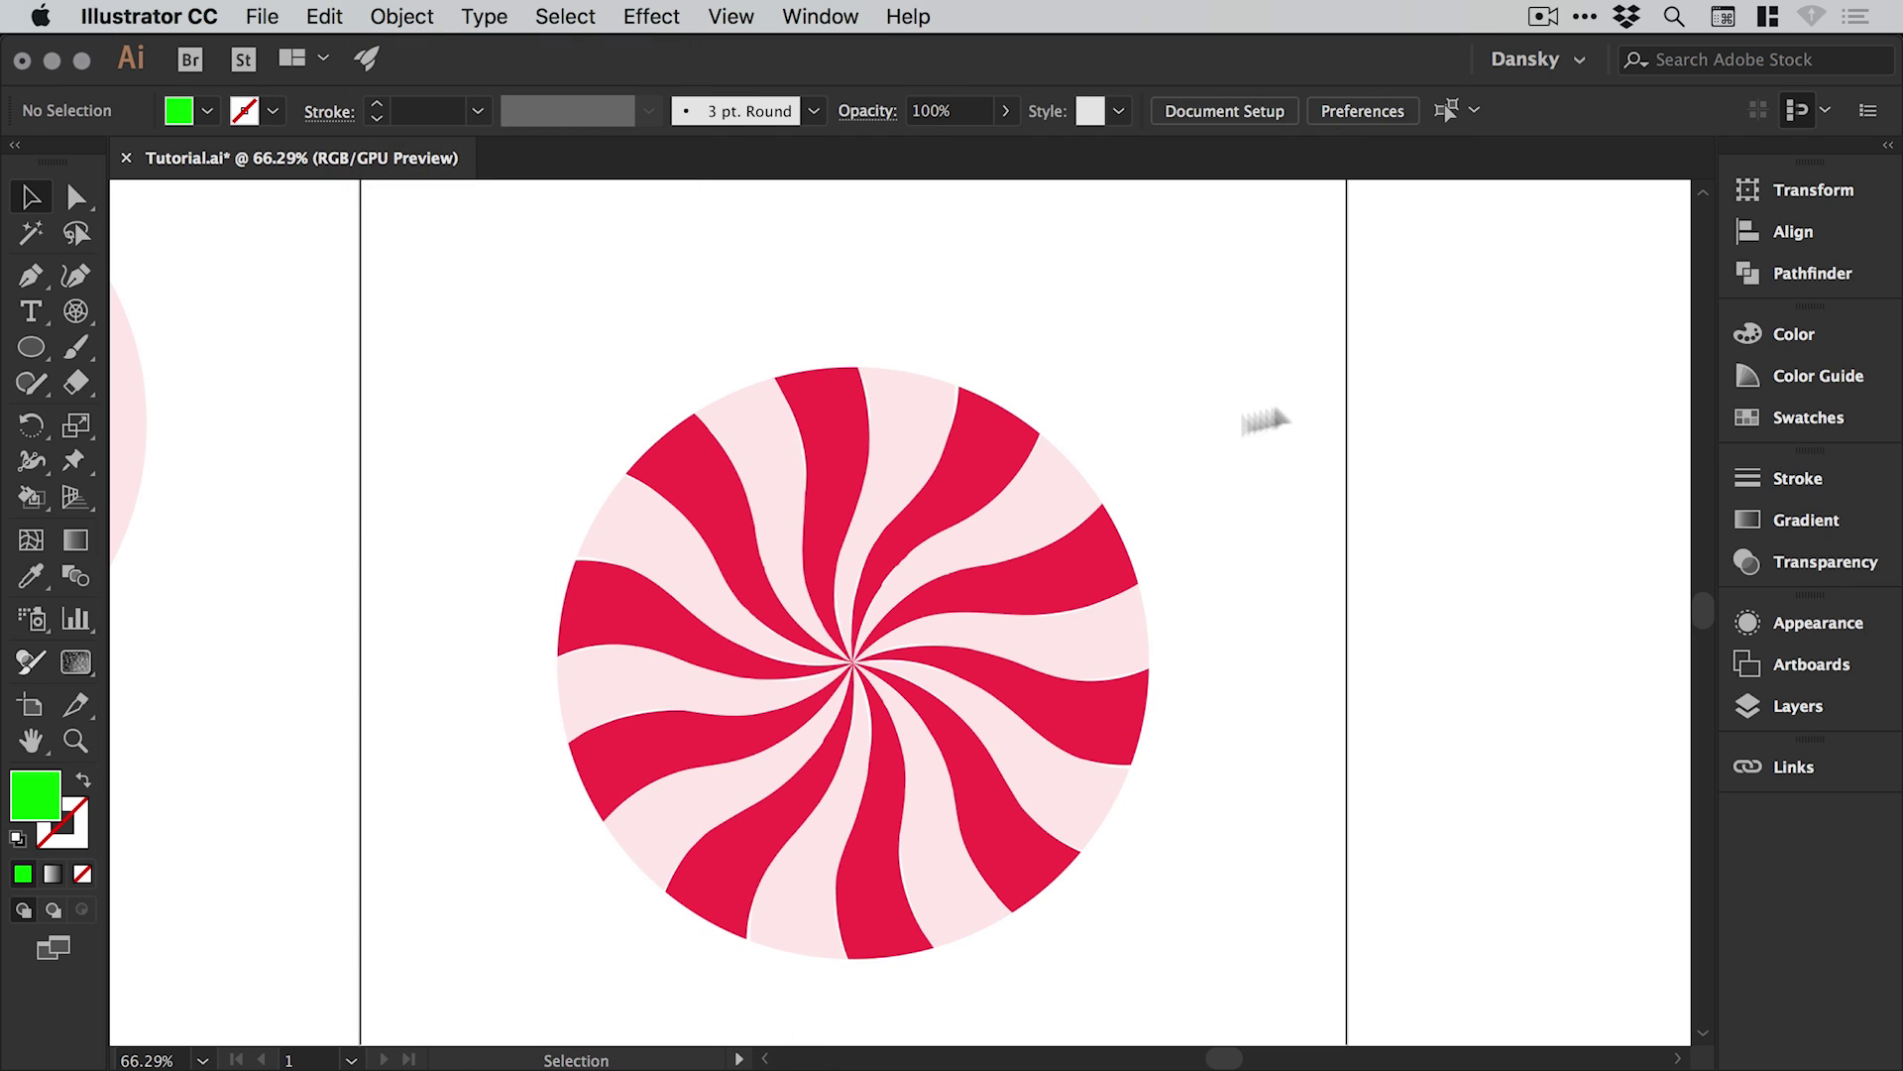
drag(544, 323, 1148, 734)
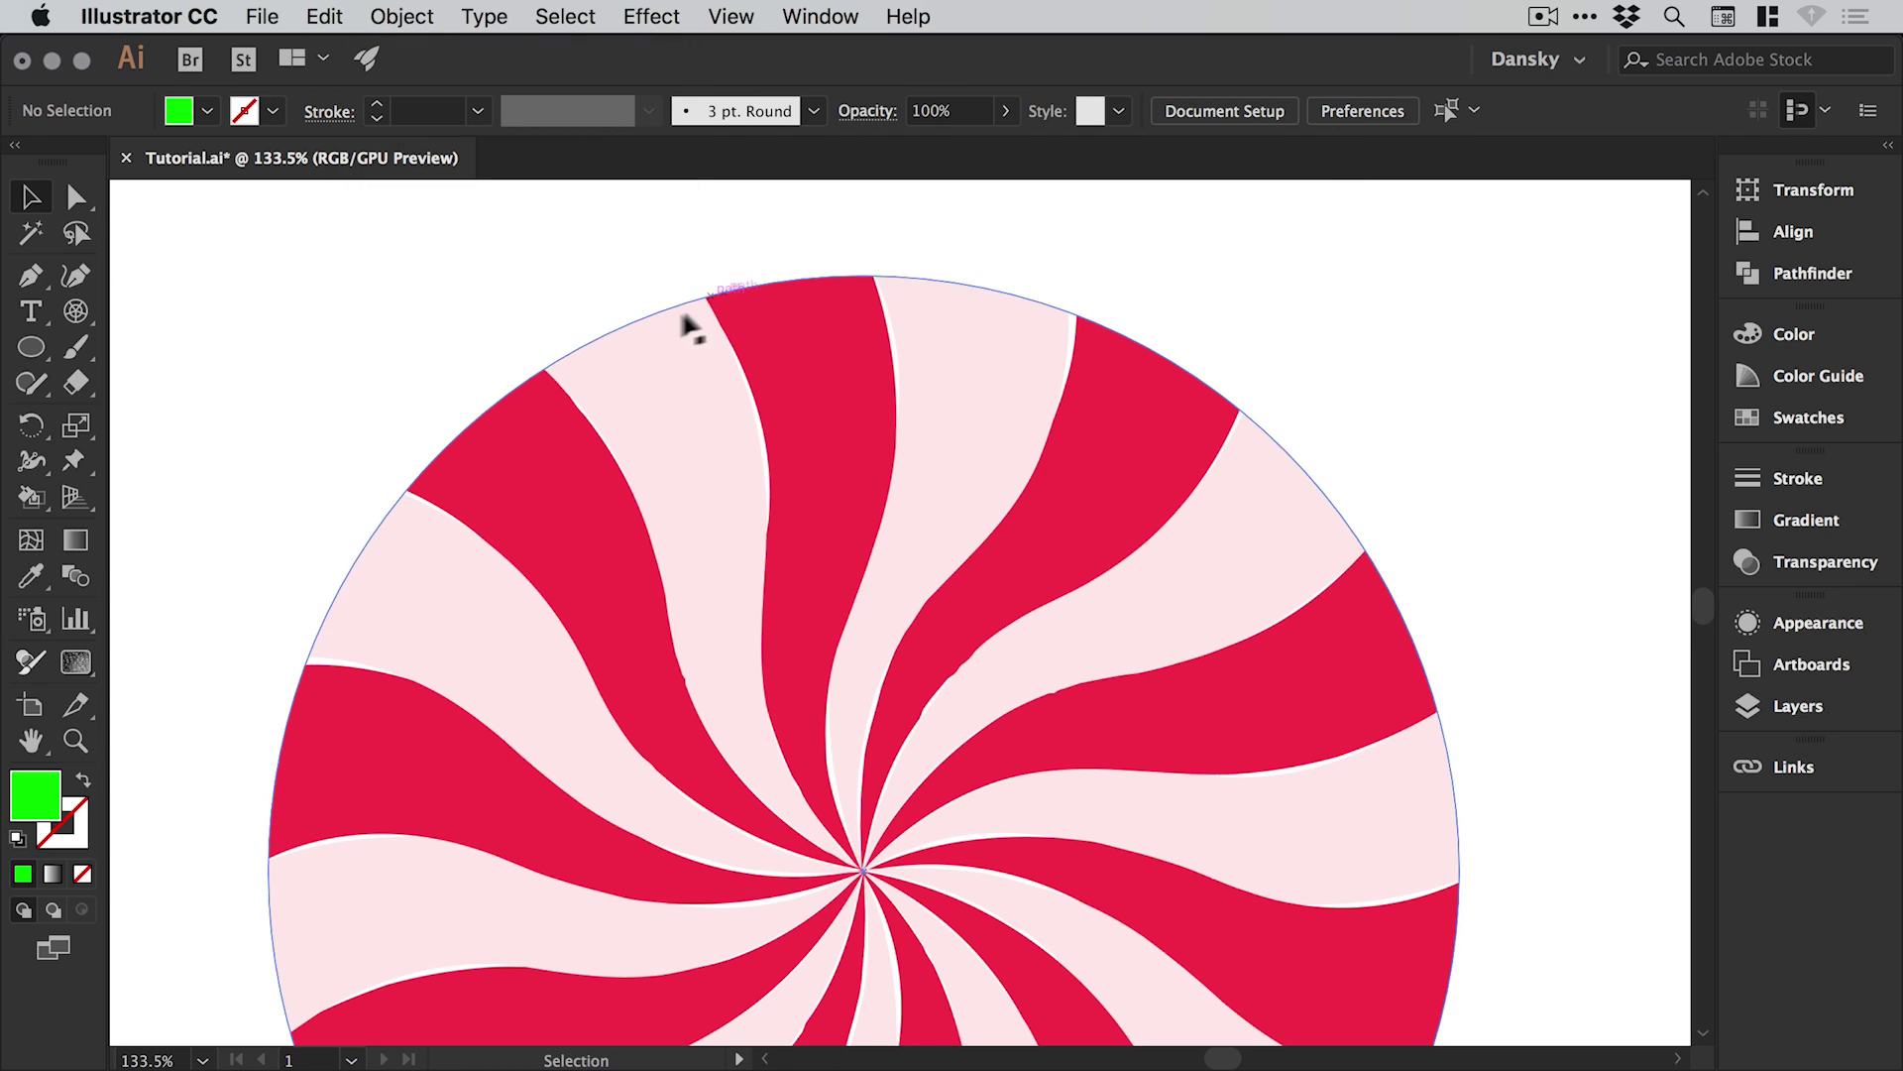
key(a)
drag(1041, 553, 952, 454)
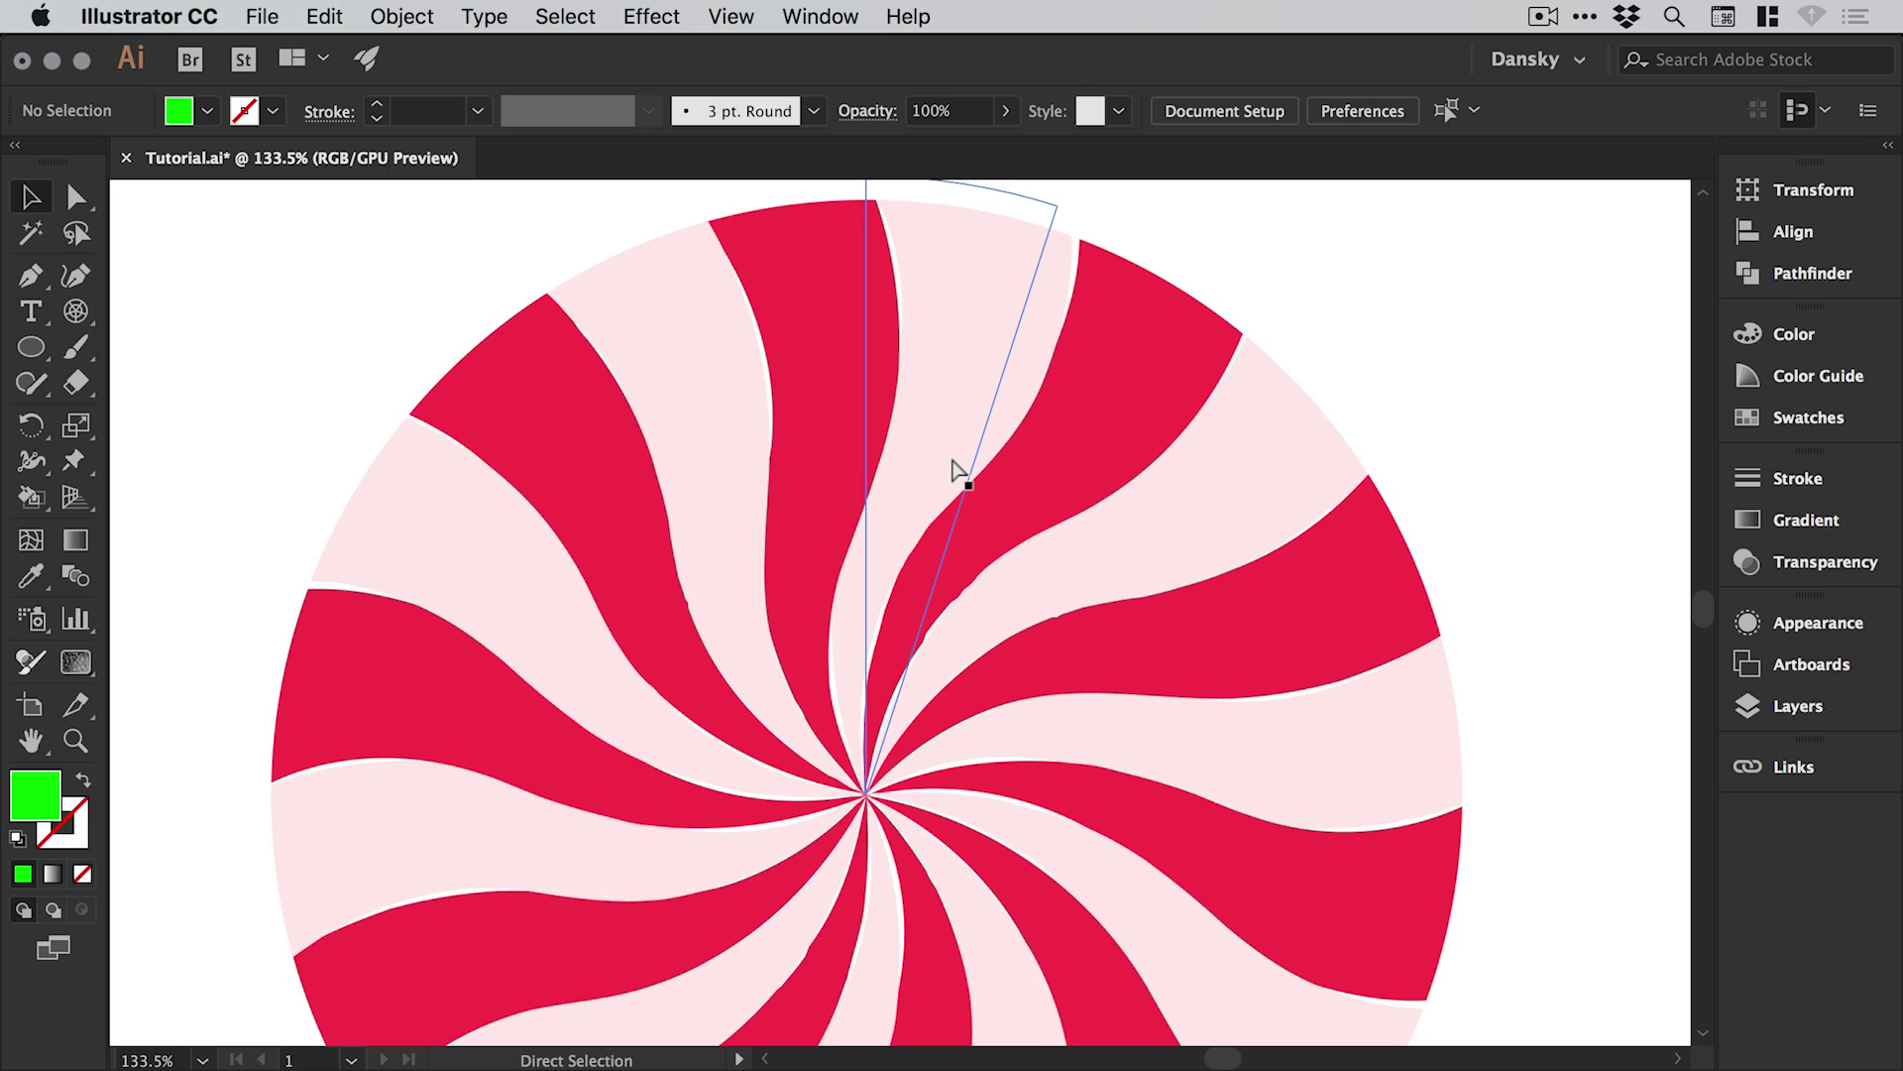
key(v)
key(super+minus)
key(super+minus)
double_click(963, 657)
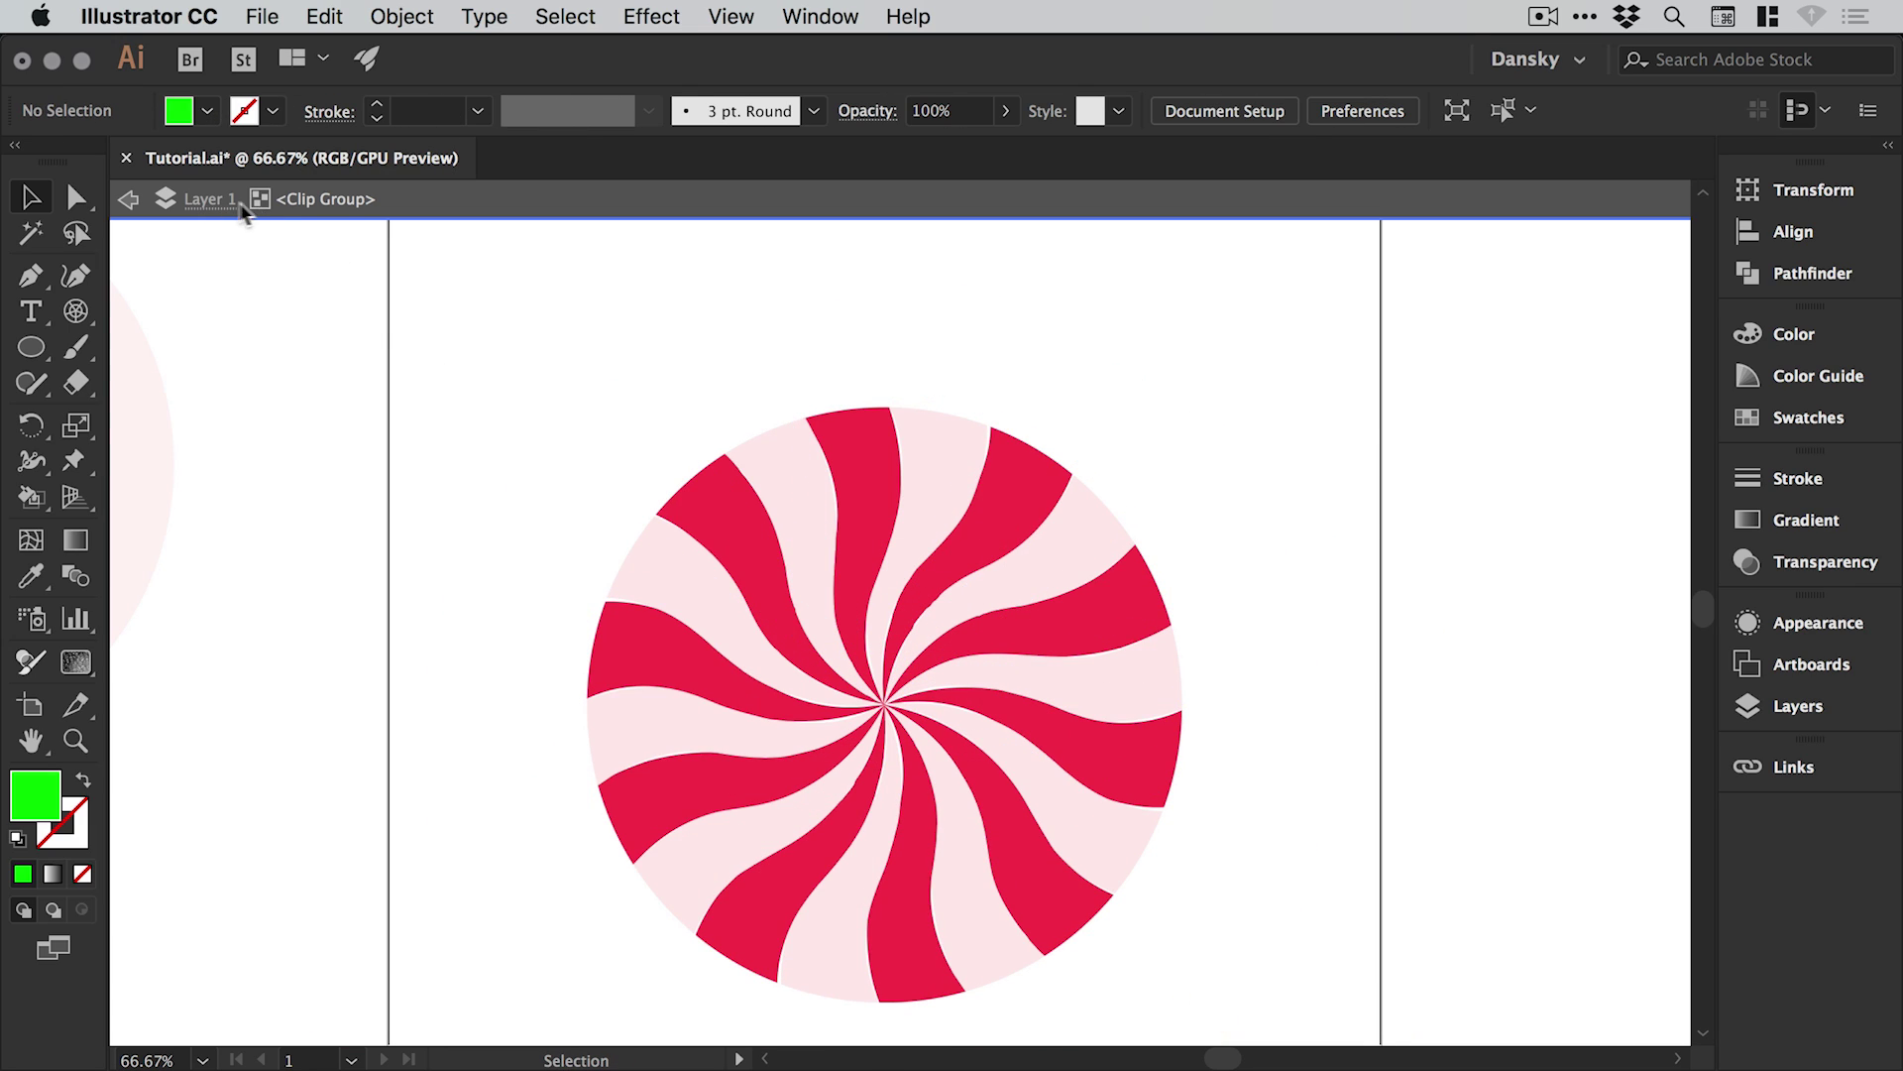
click(937, 652)
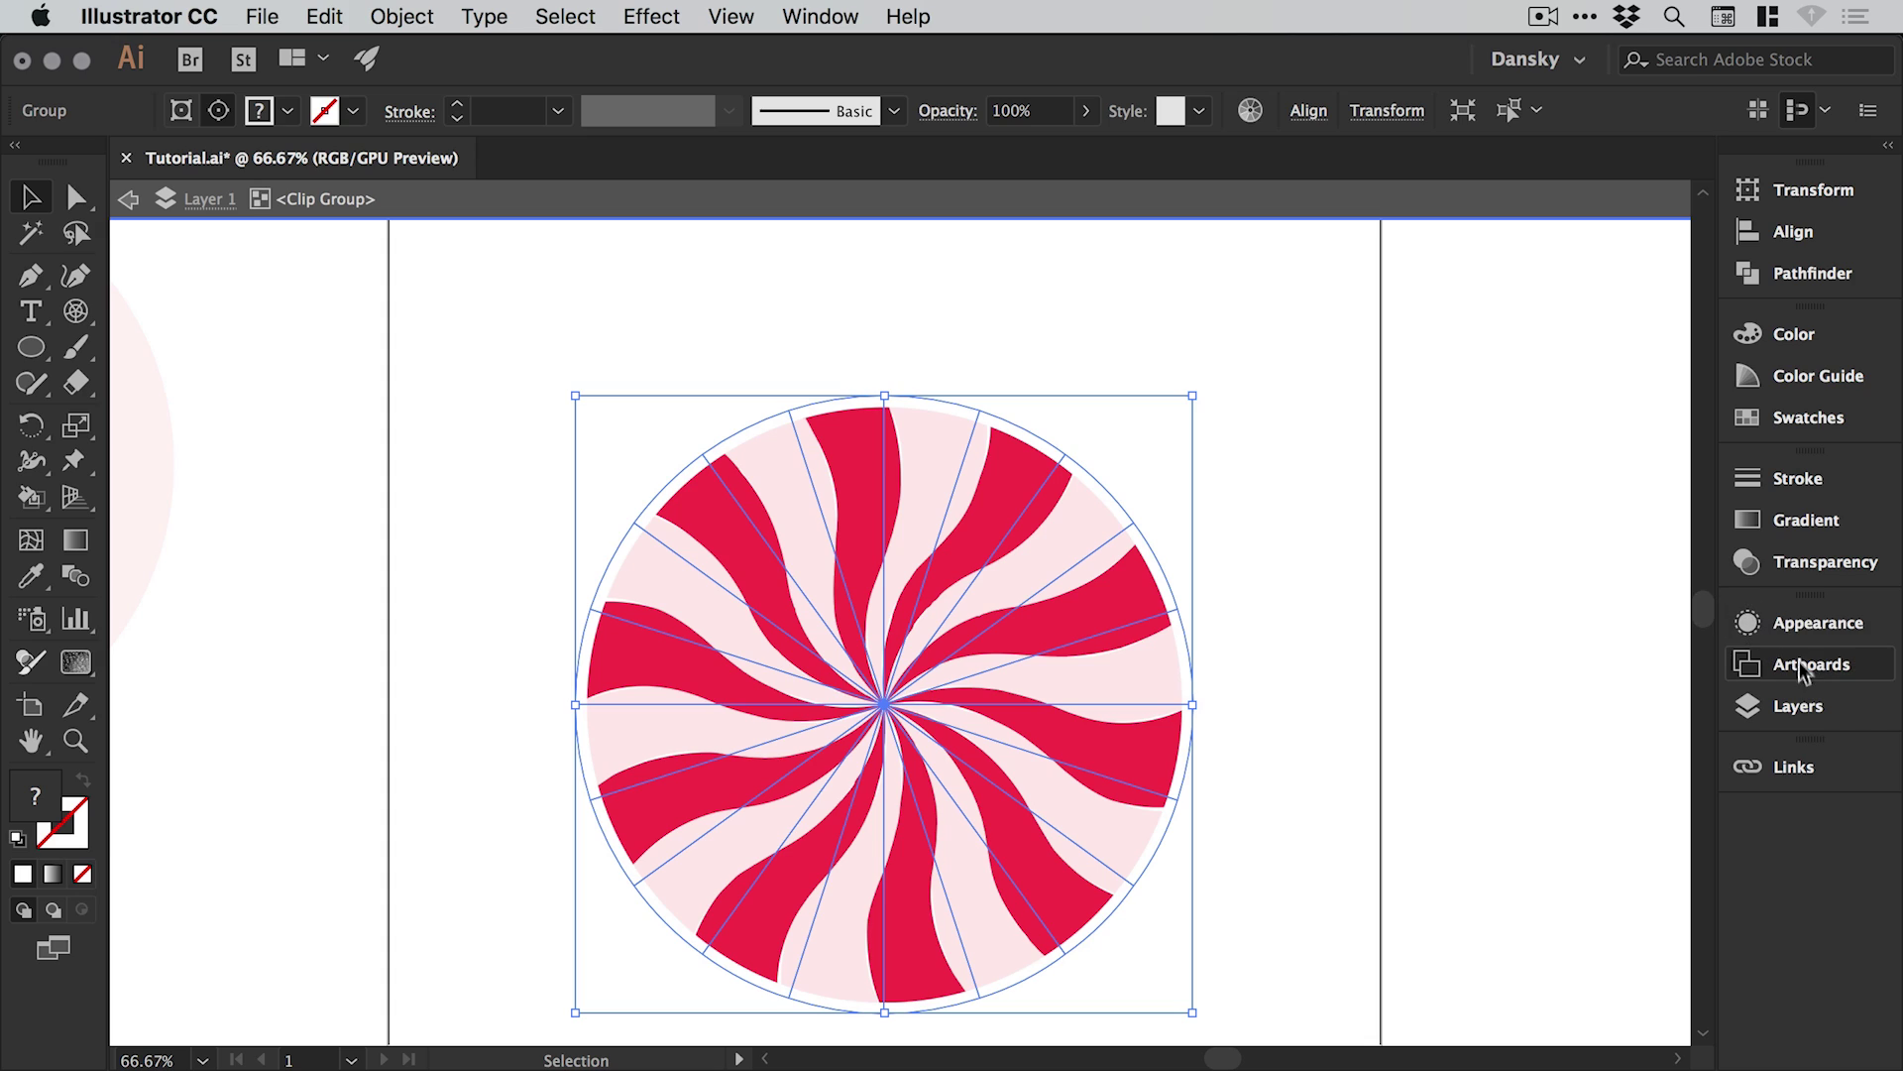
click(1819, 625)
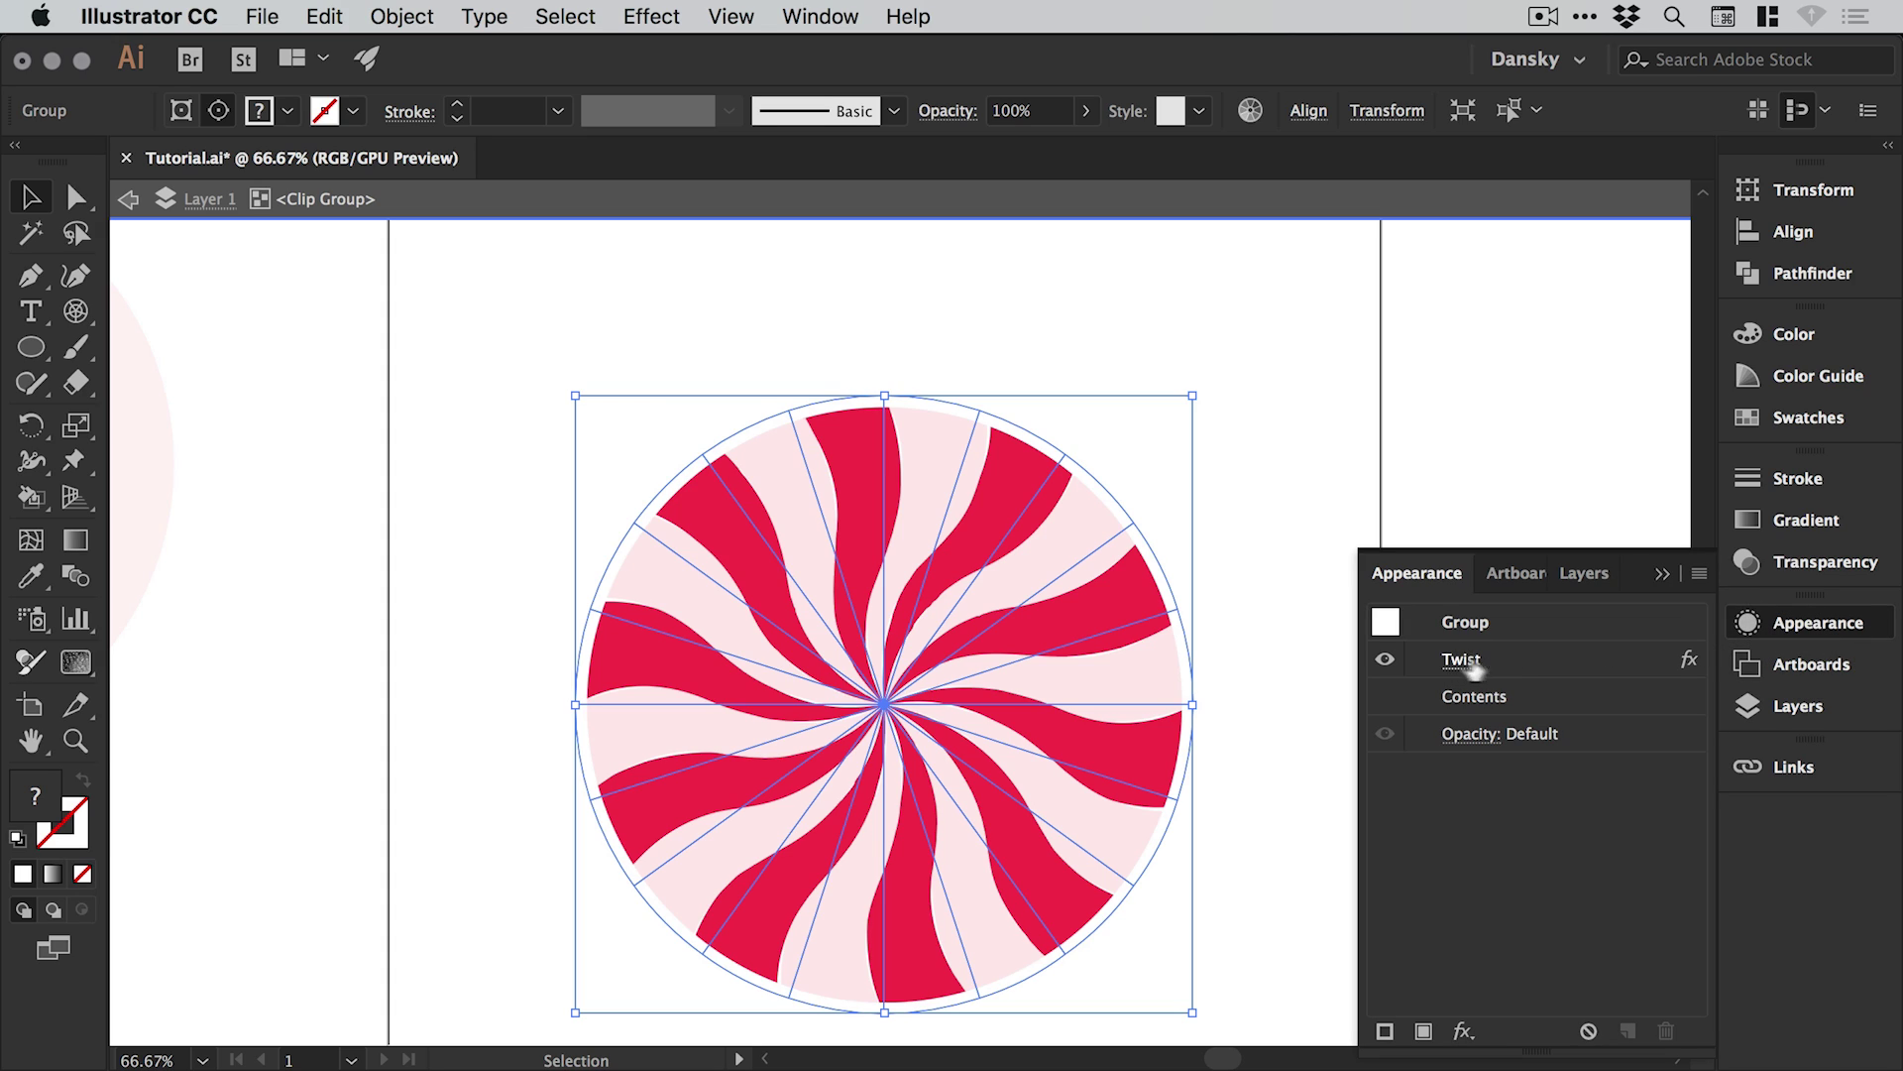
click(1794, 635)
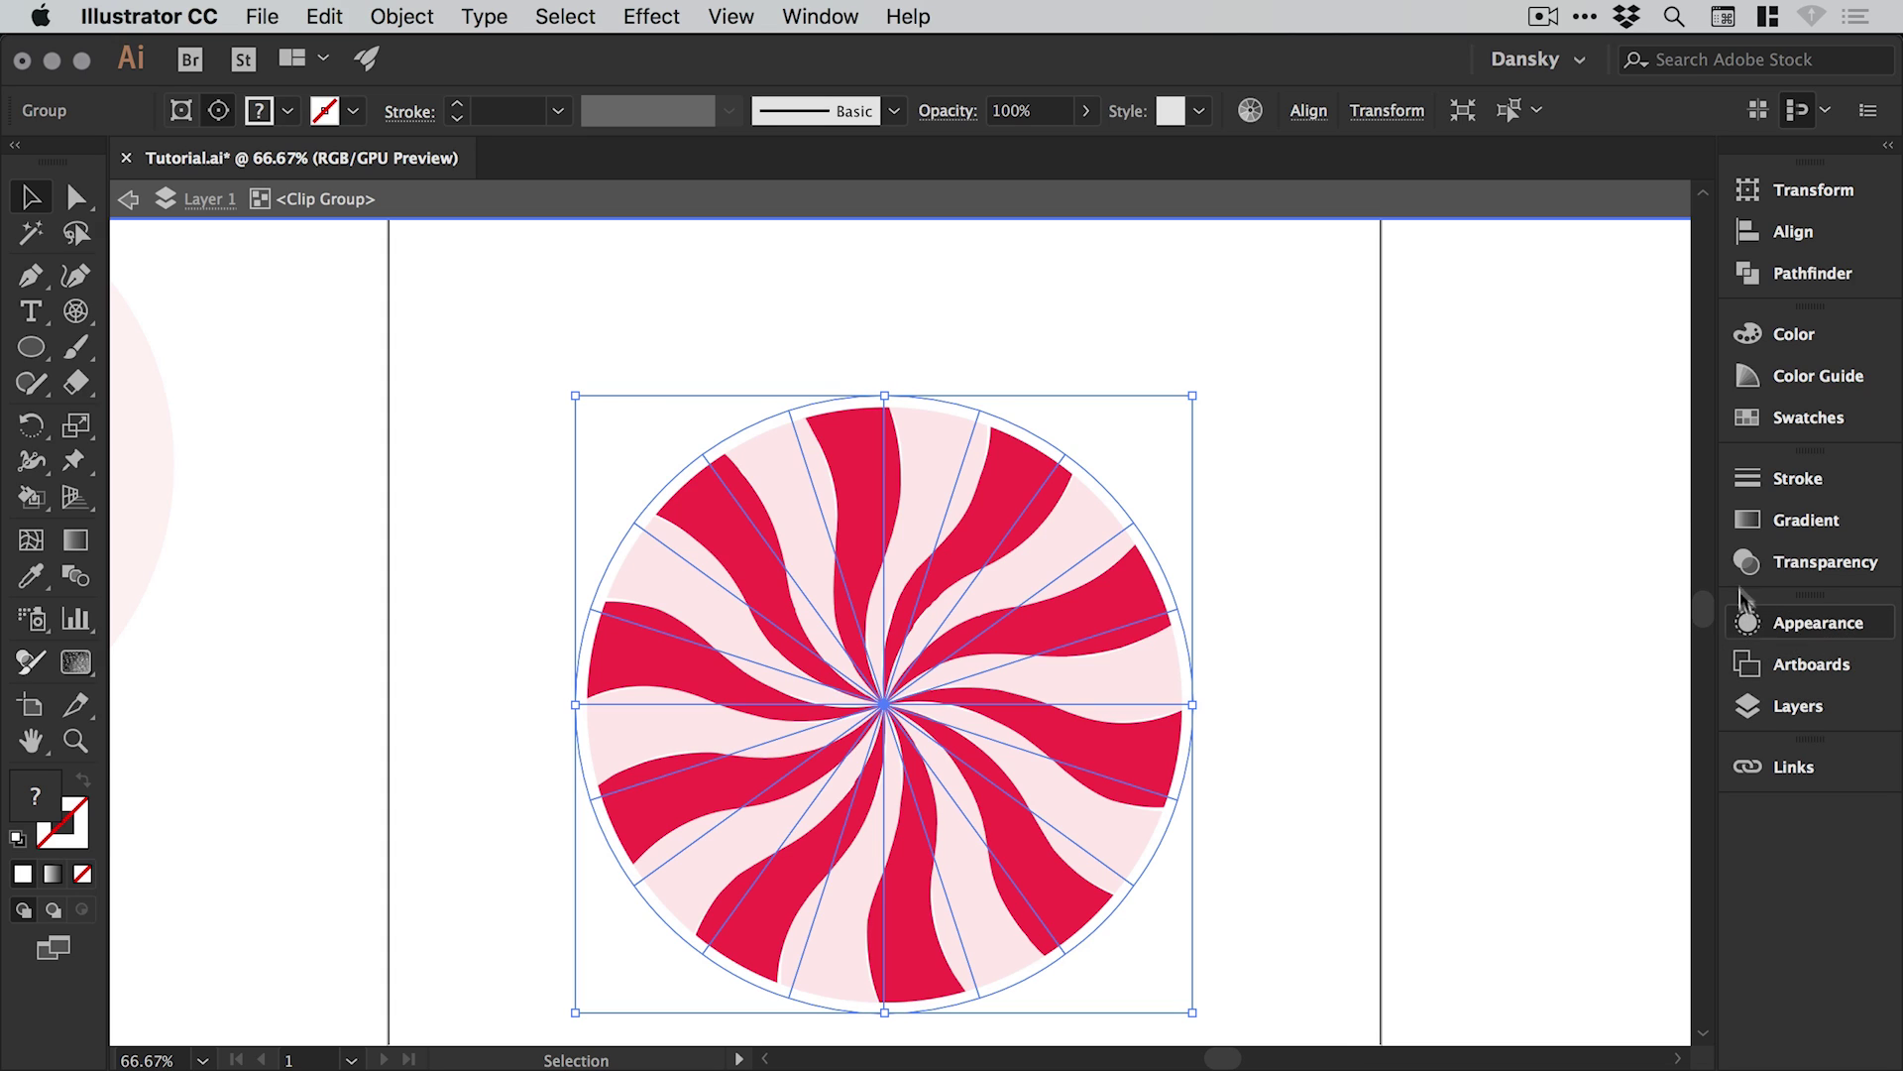
click(1602, 386)
click(1806, 424)
click(1803, 425)
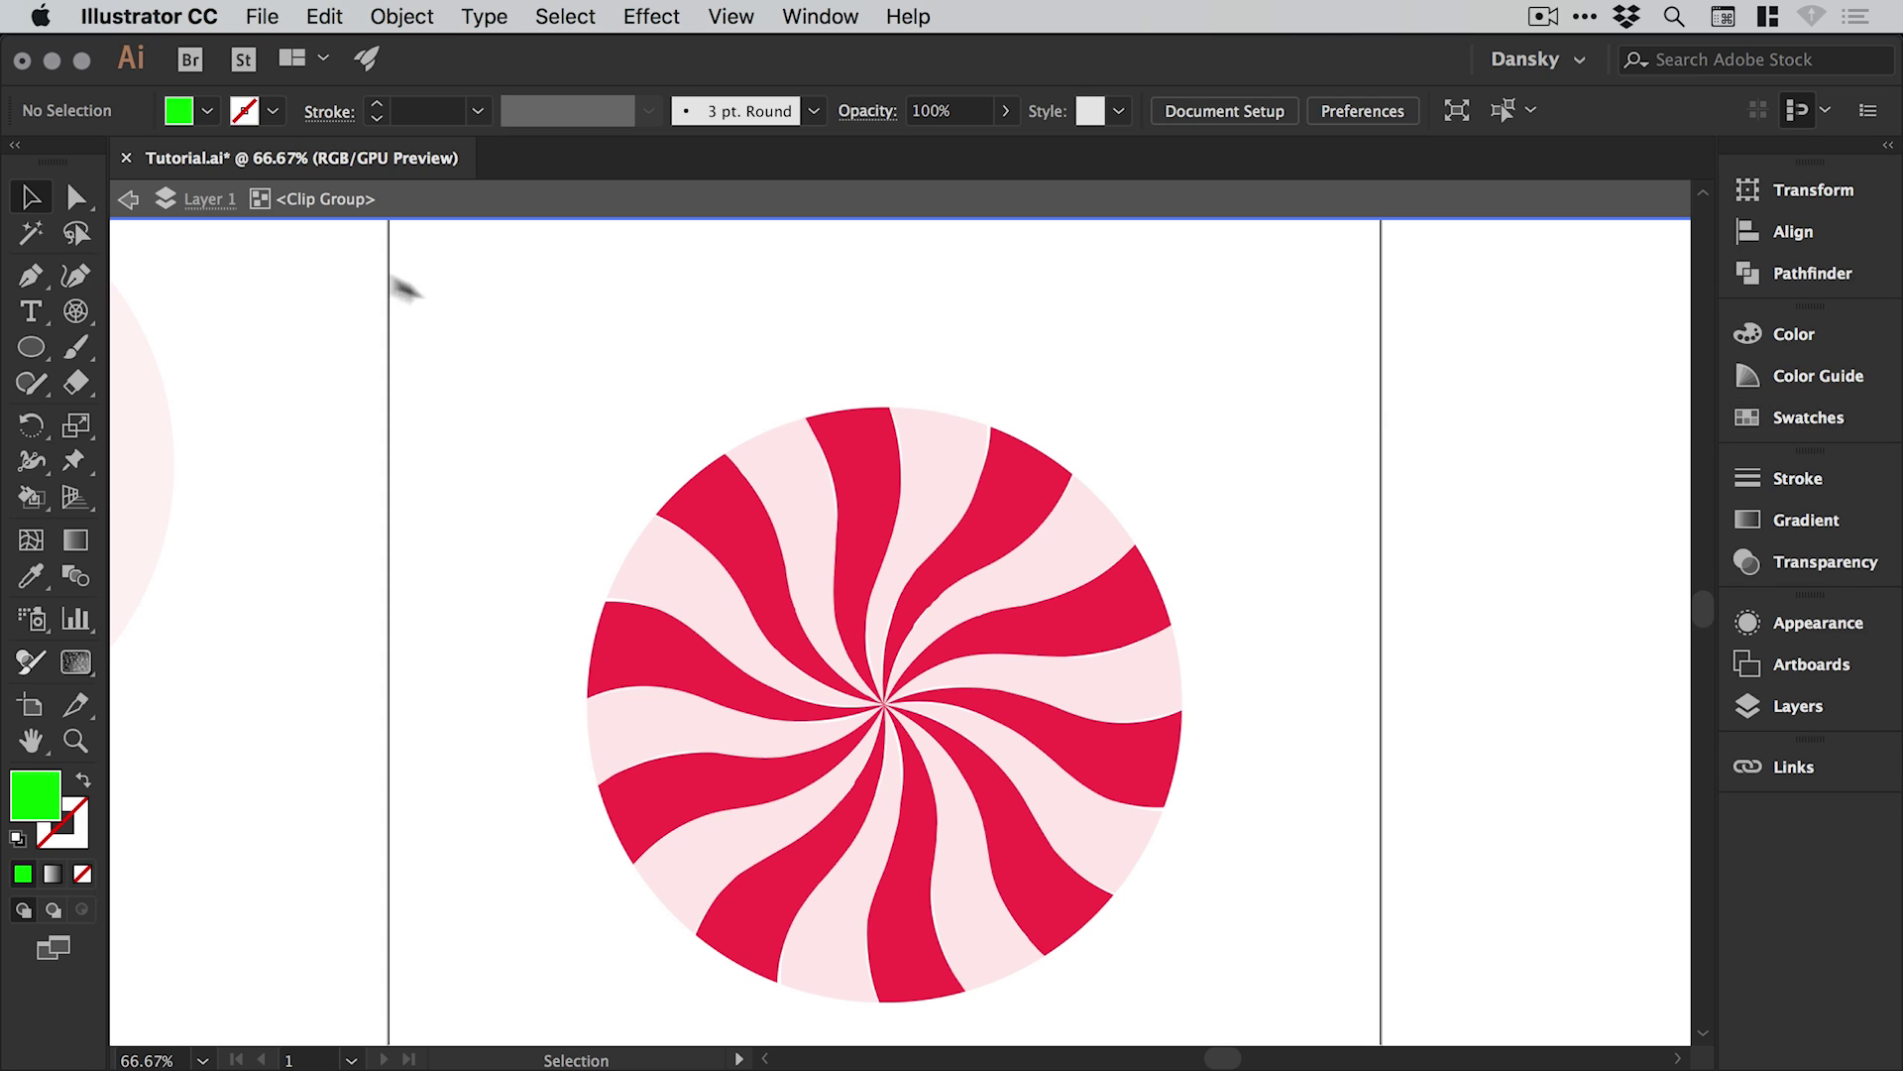
click(128, 201)
click(129, 201)
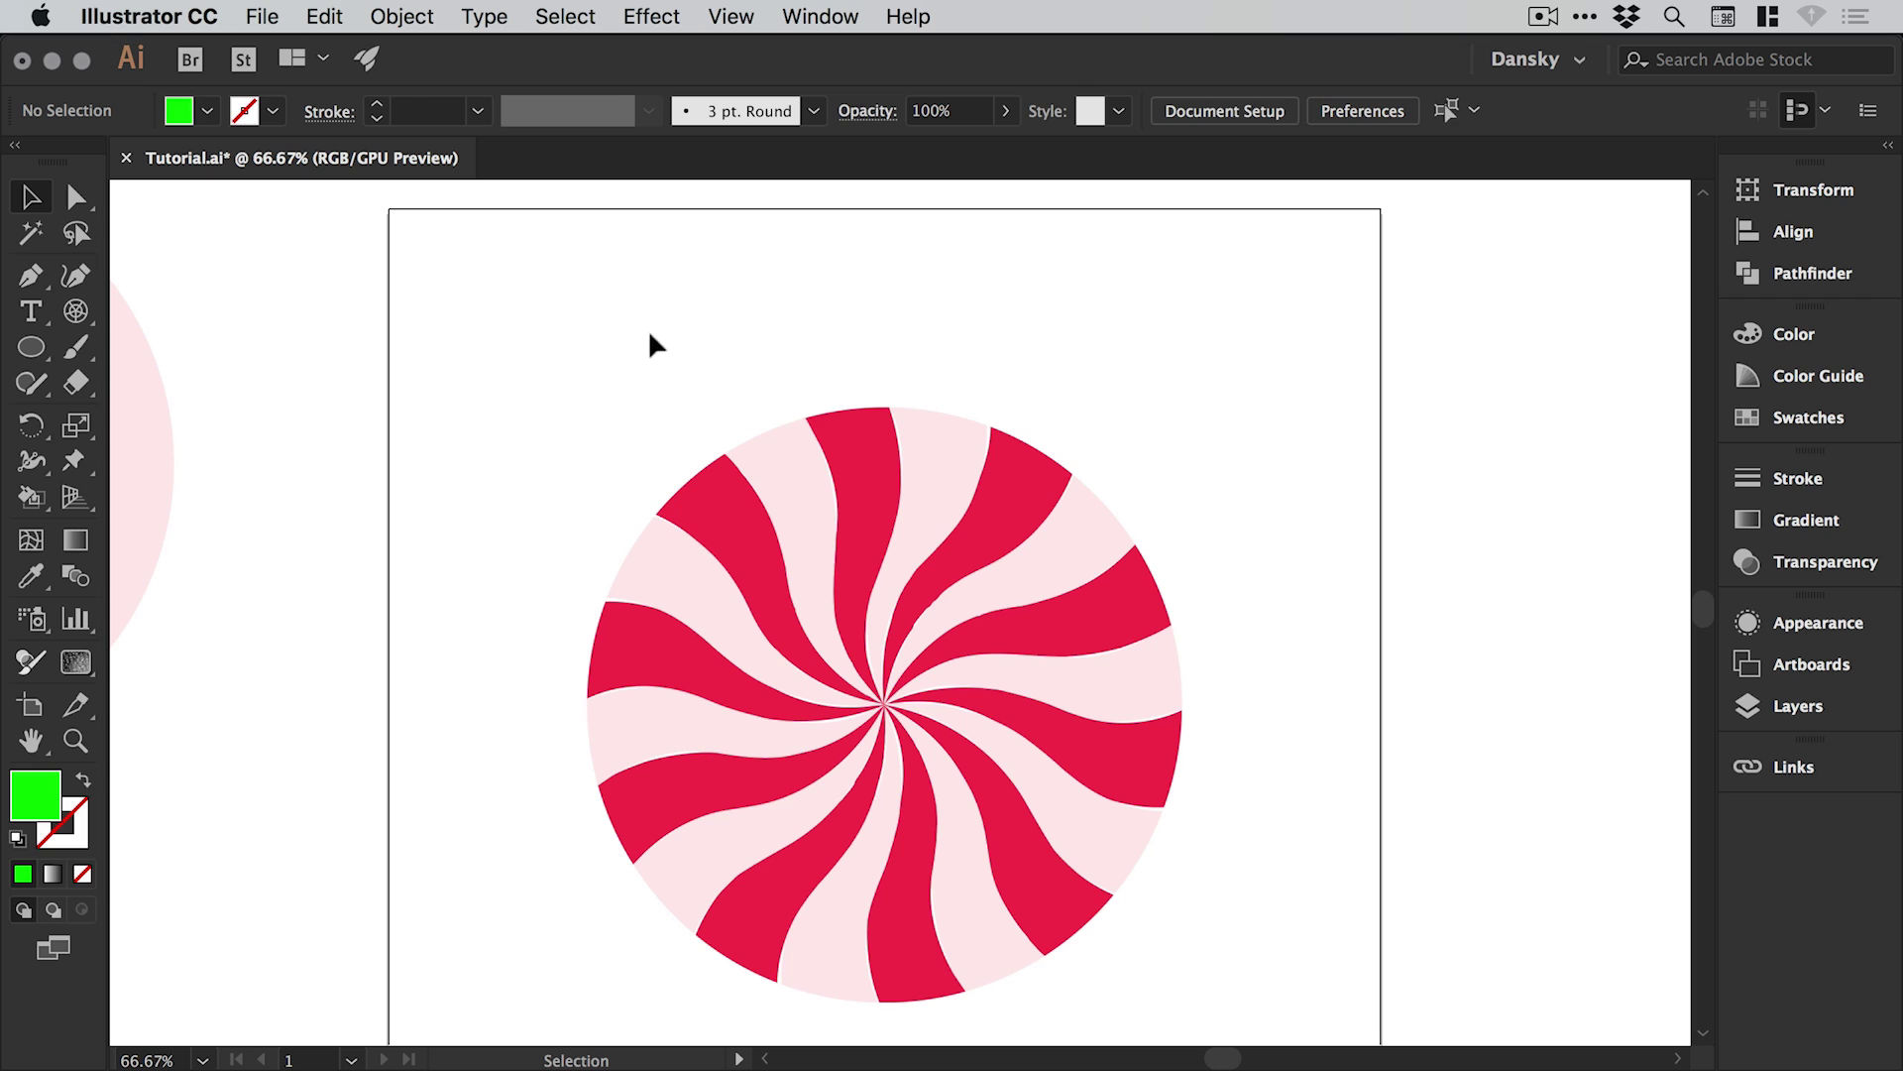
Move the pale pink circle toward the swirl and bring it to the front
key(super+0)
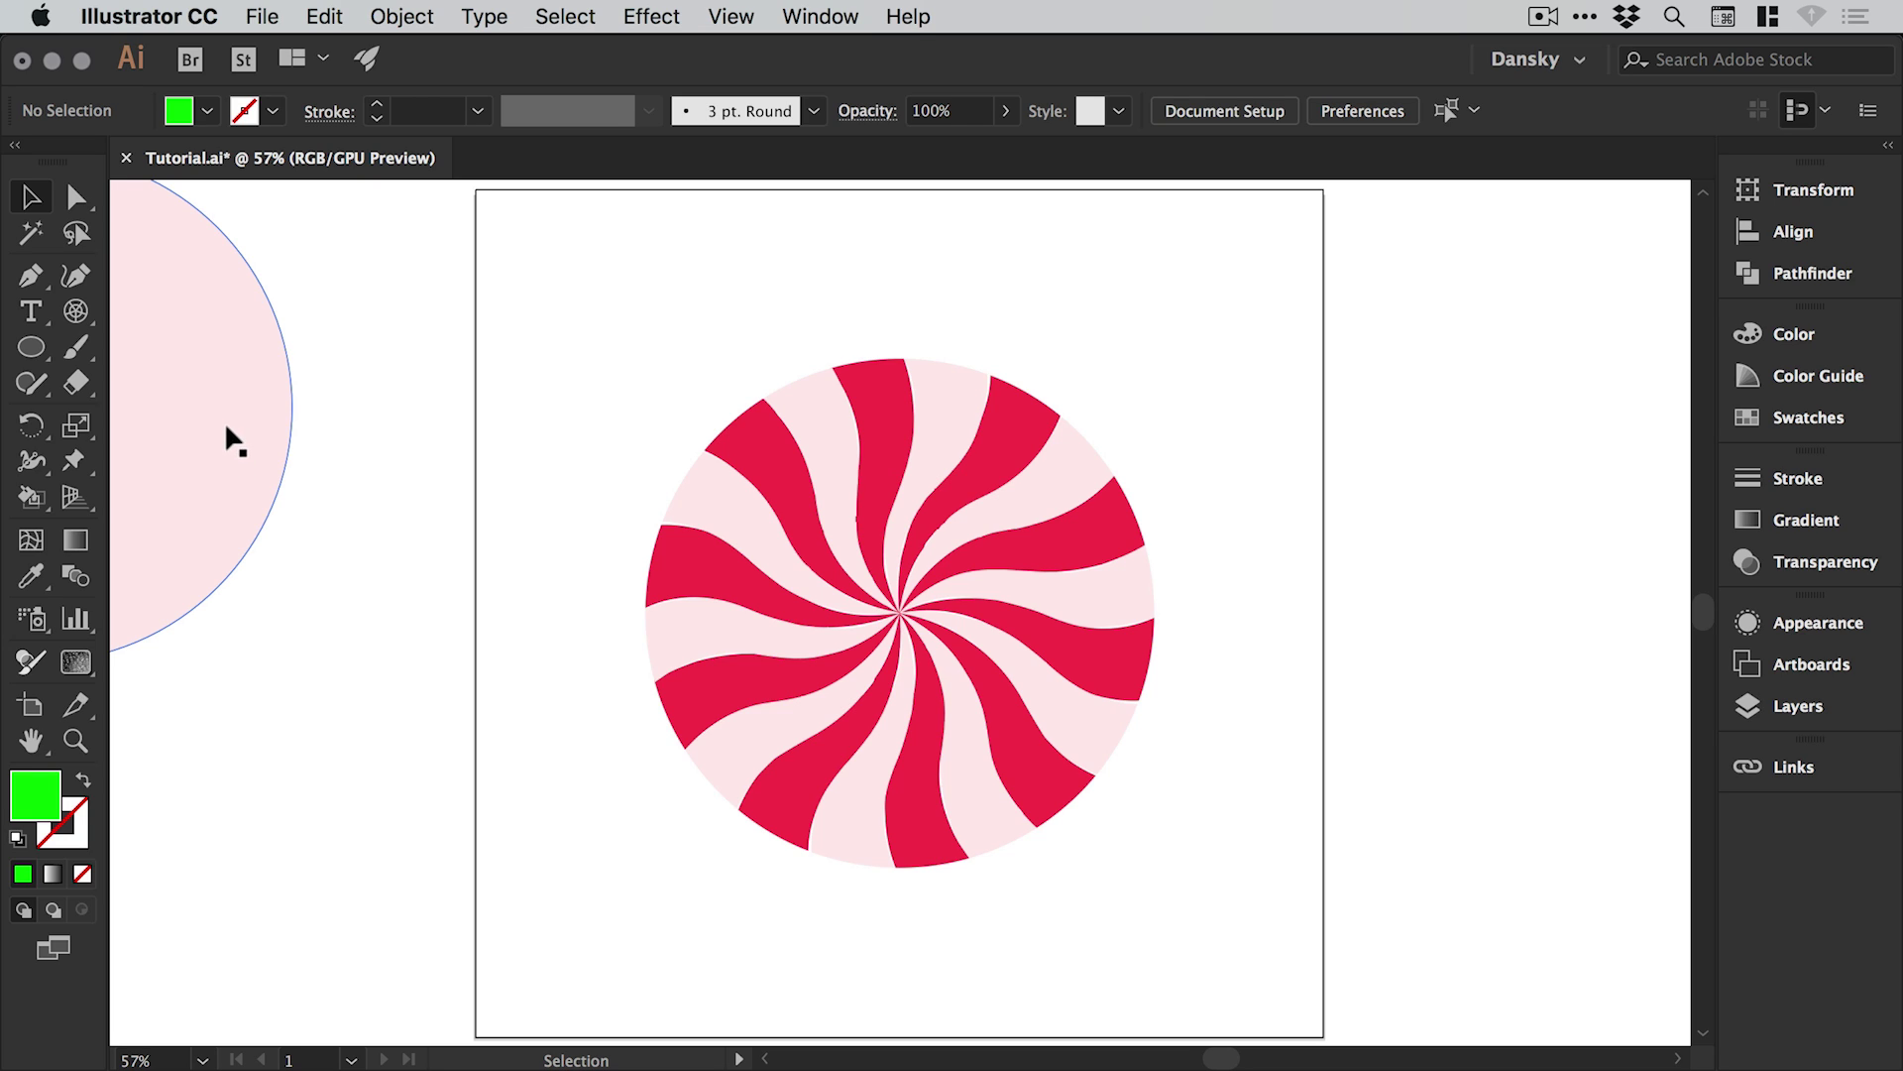
drag(238, 459, 548, 548)
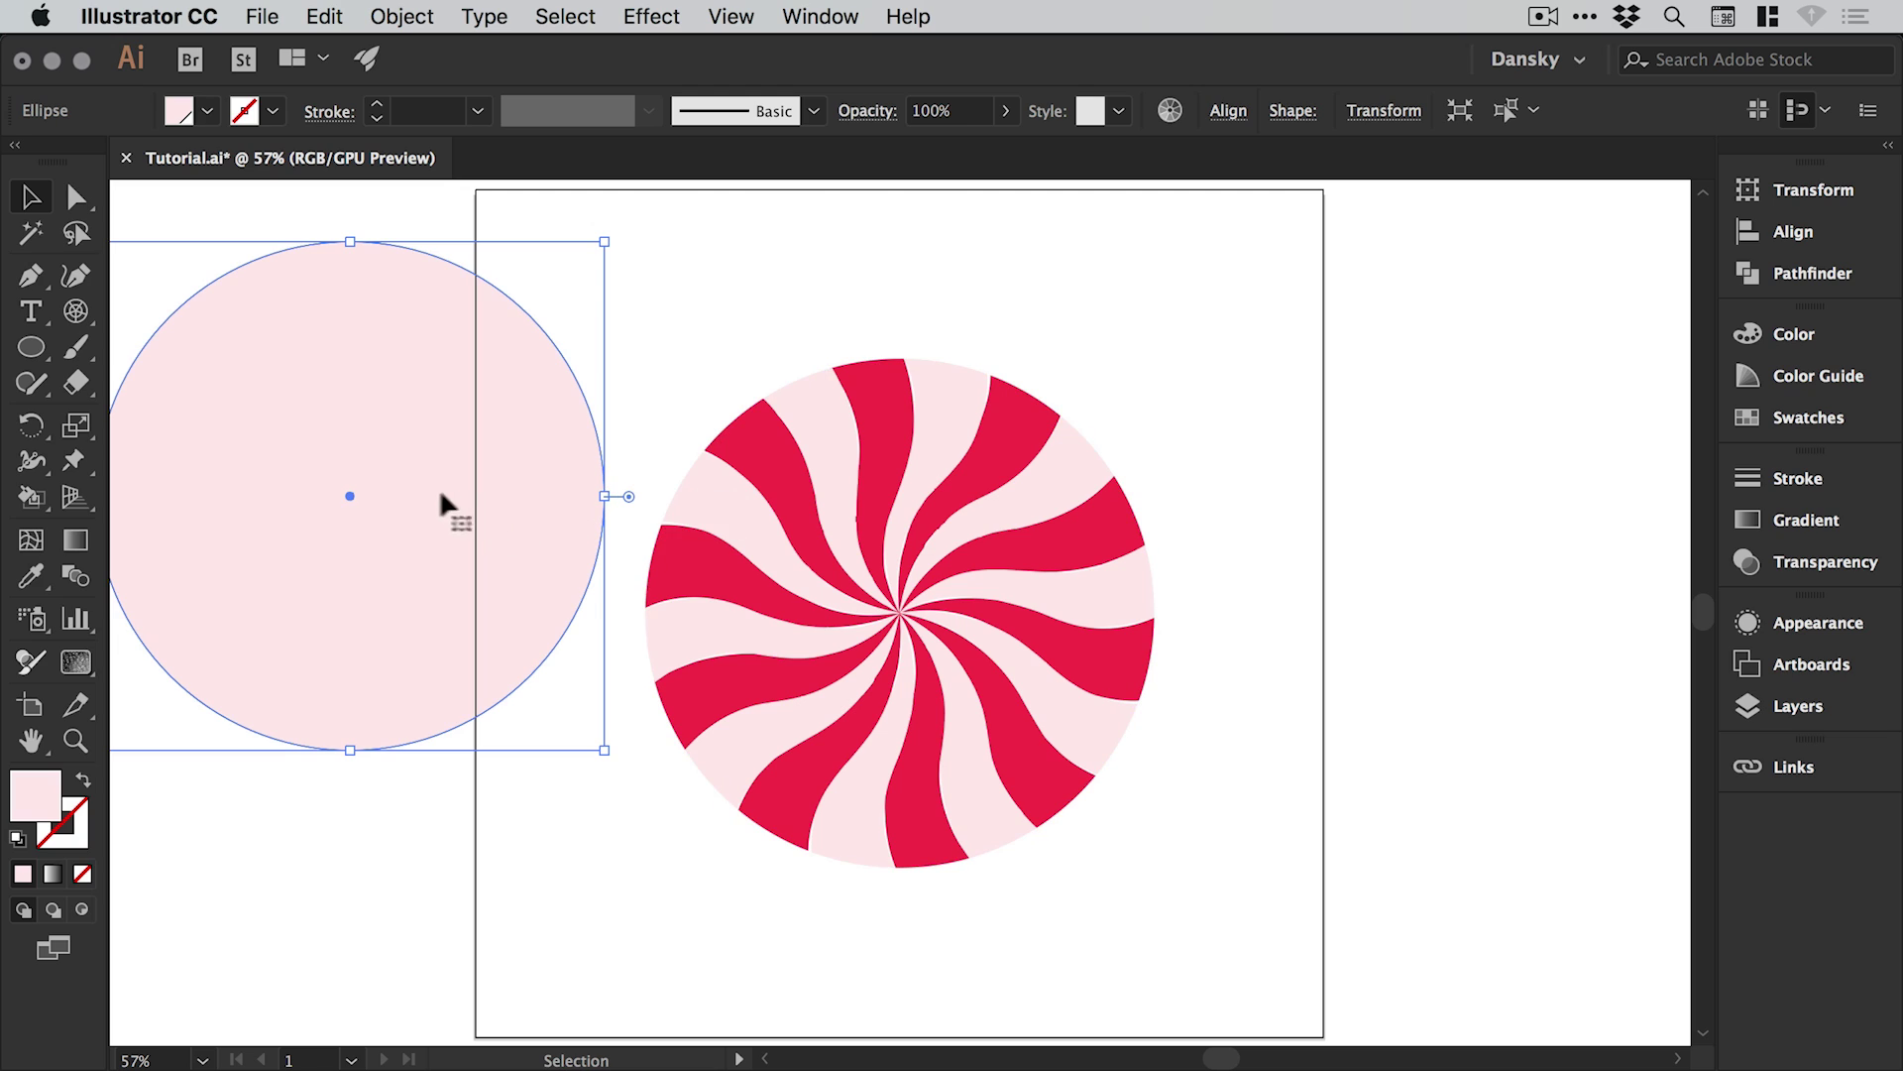
drag(442, 506, 689, 565)
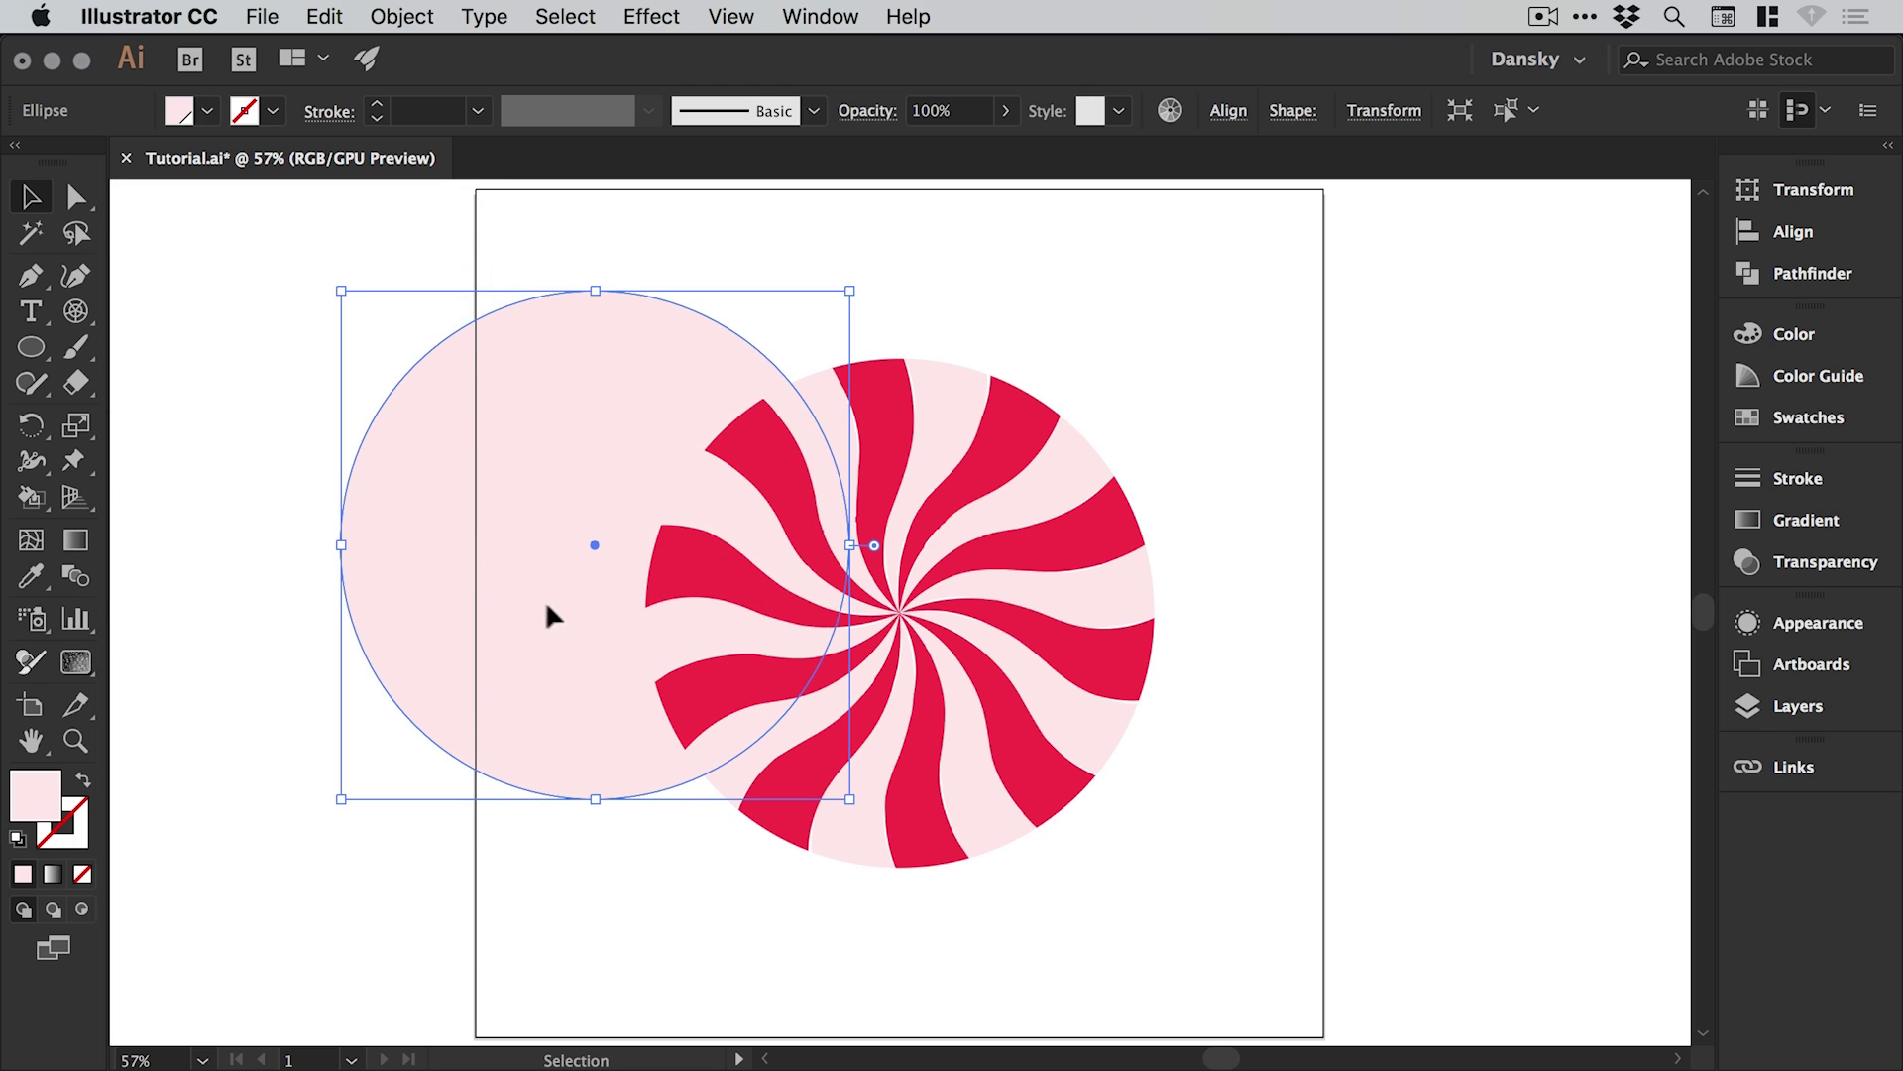
drag(547, 615, 667, 660)
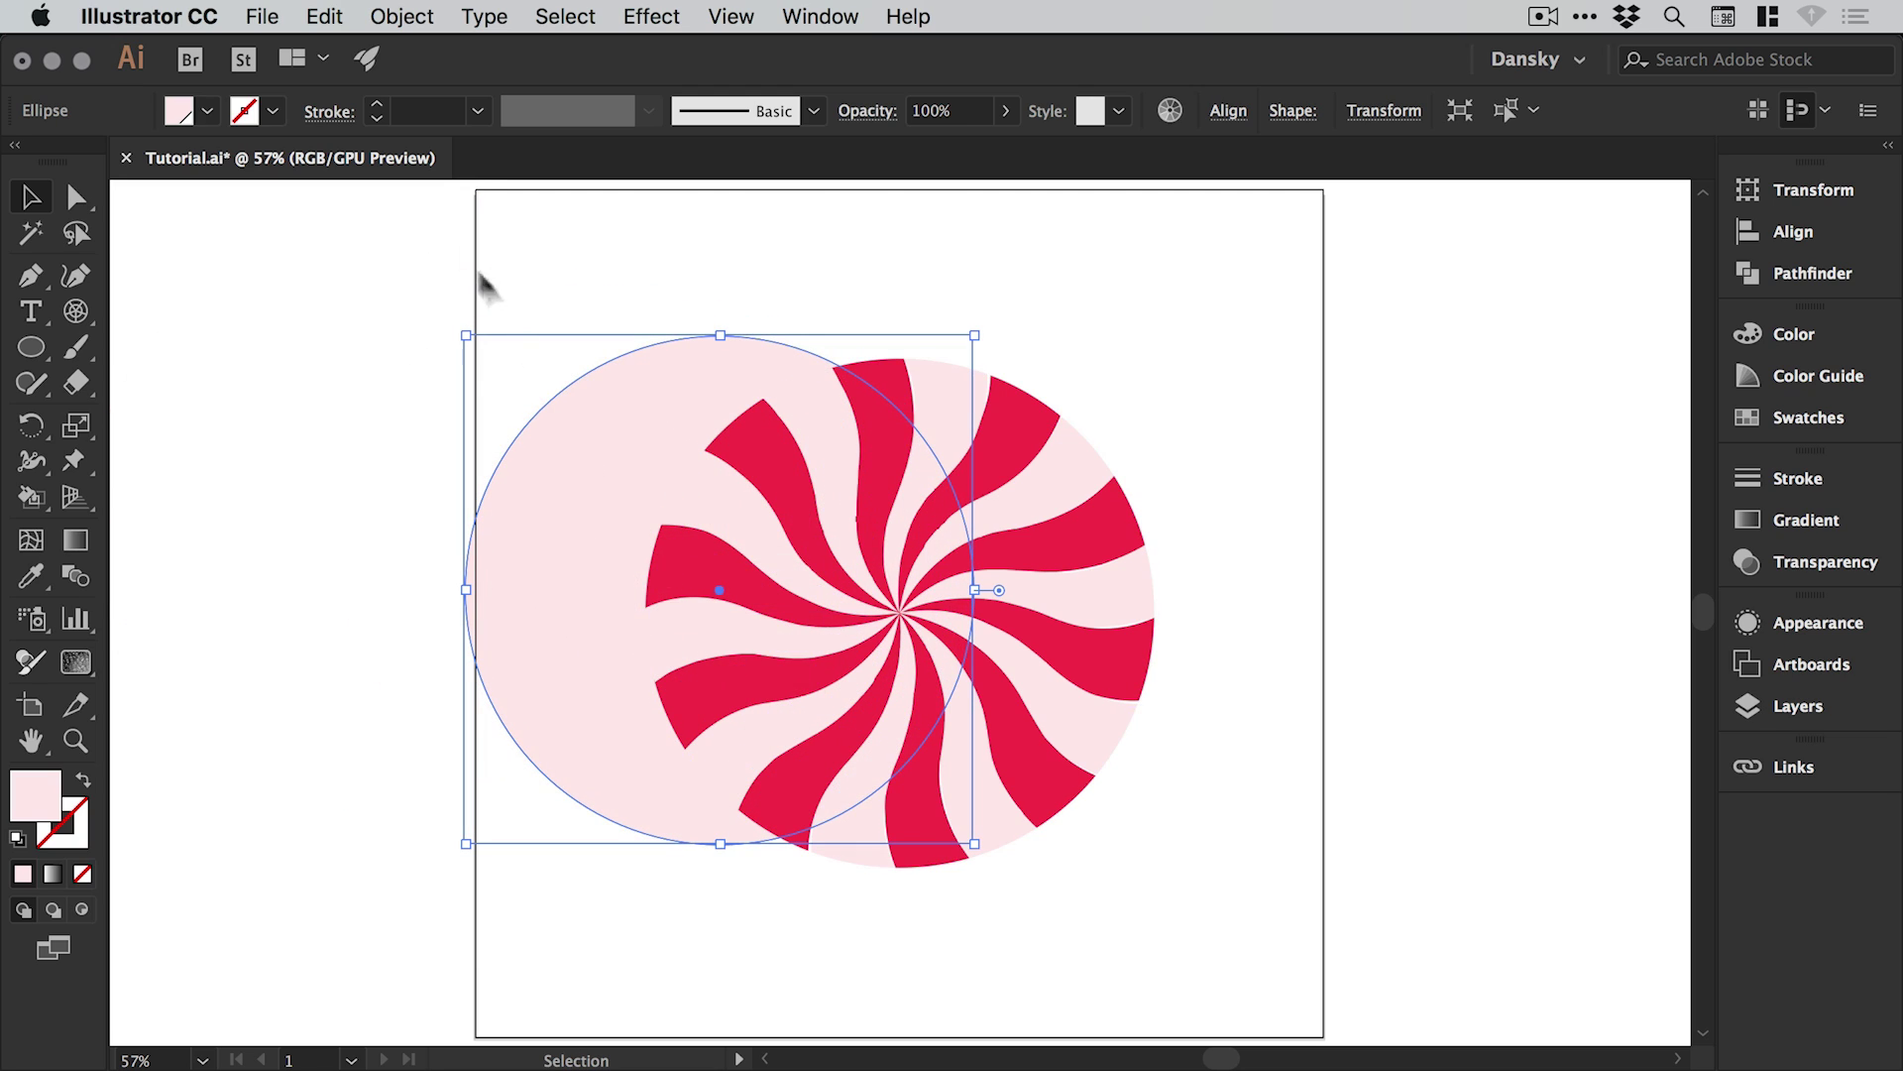
click(399, 17)
mouse_move(402, 87)
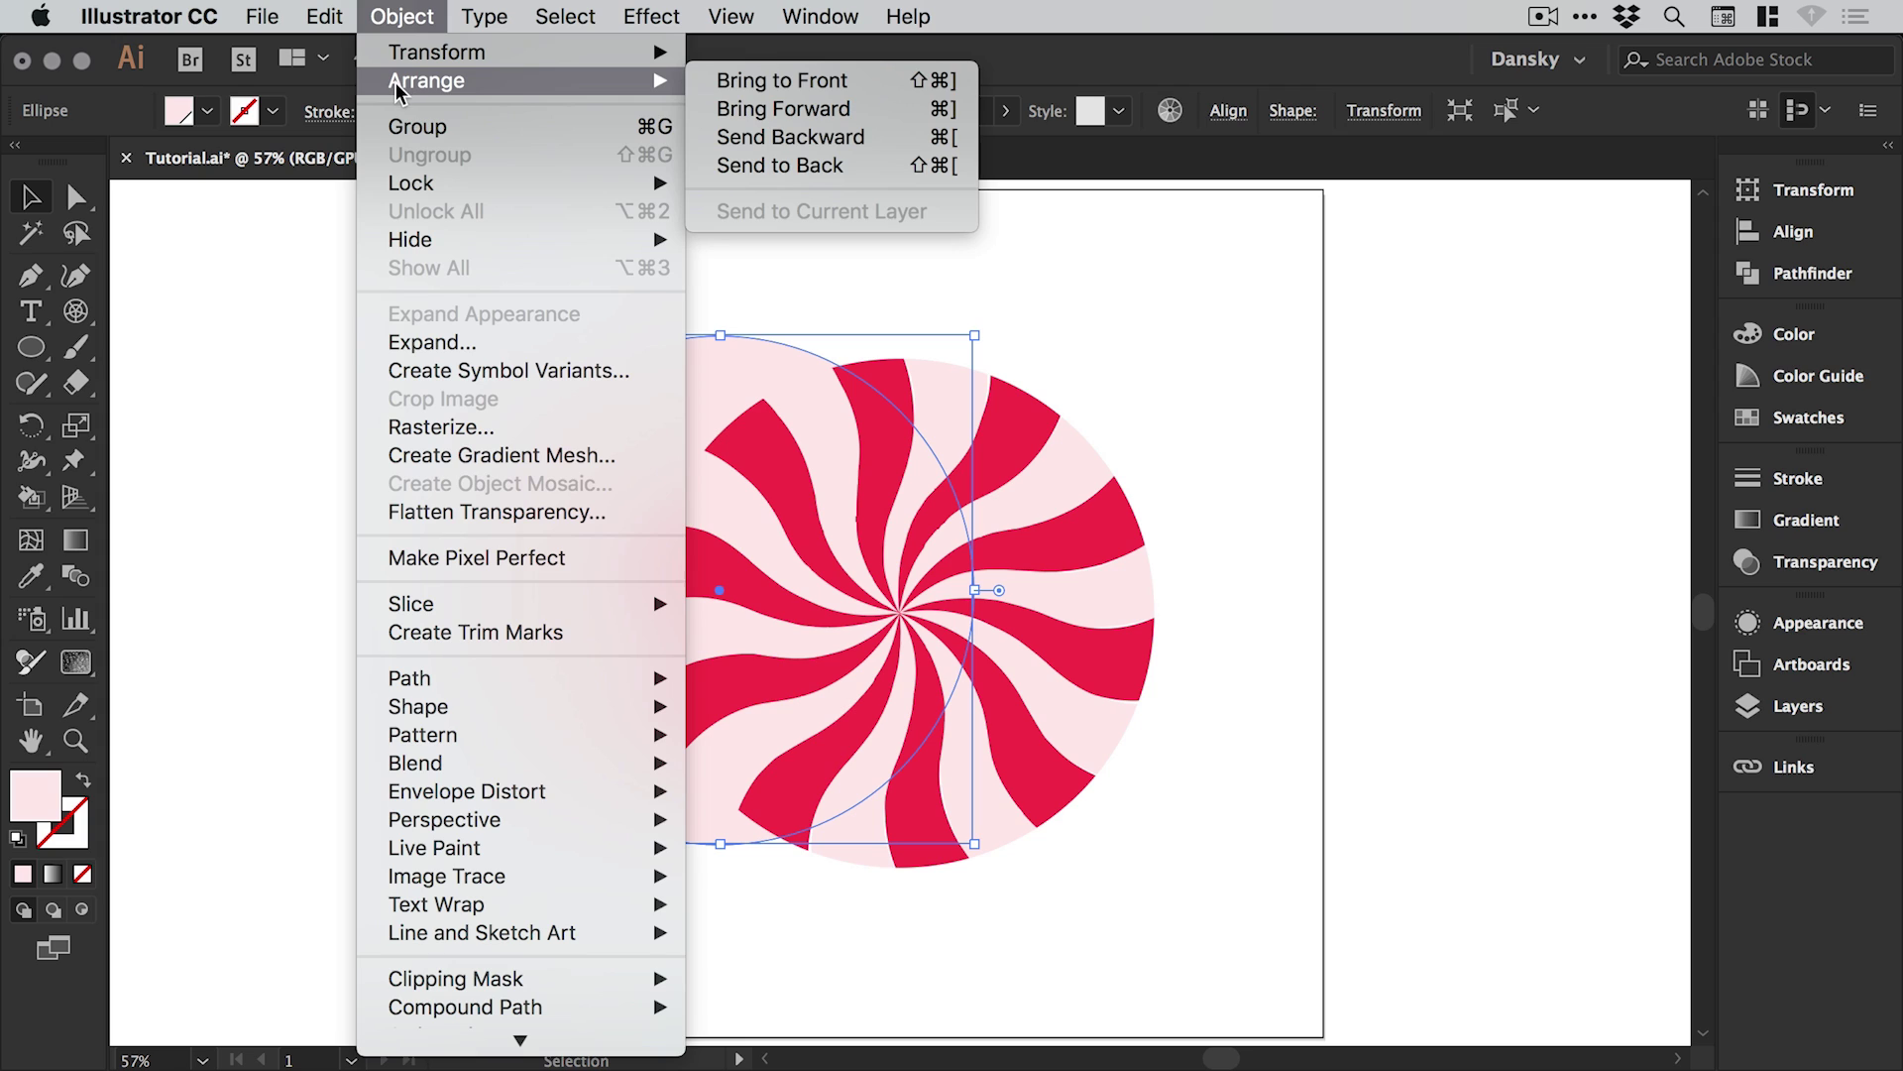
click(841, 91)
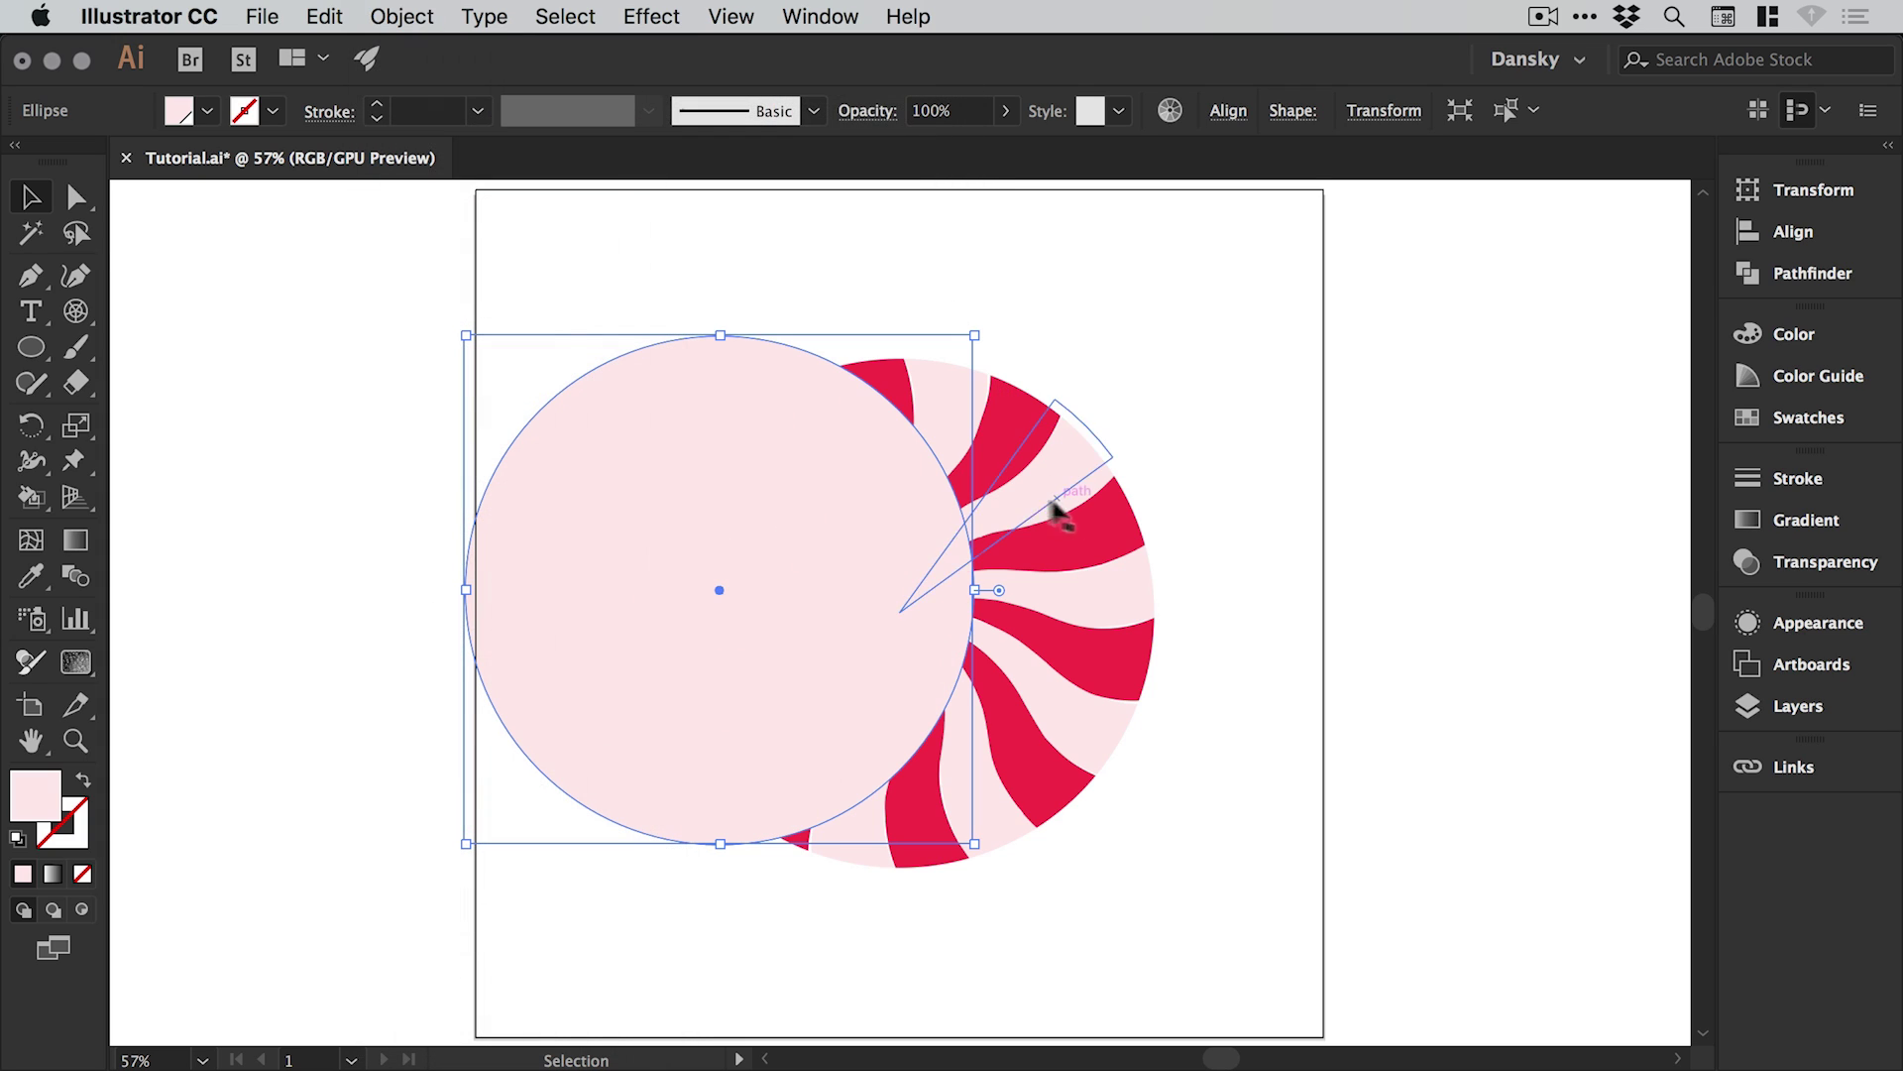
Align the pink circle precisely over the swirl's edges, checking the bottom edge close up
drag(850, 531, 1279, 848)
drag(954, 456, 982, 450)
drag(642, 756, 807, 565)
key(super+space)
drag(640, 788, 774, 910)
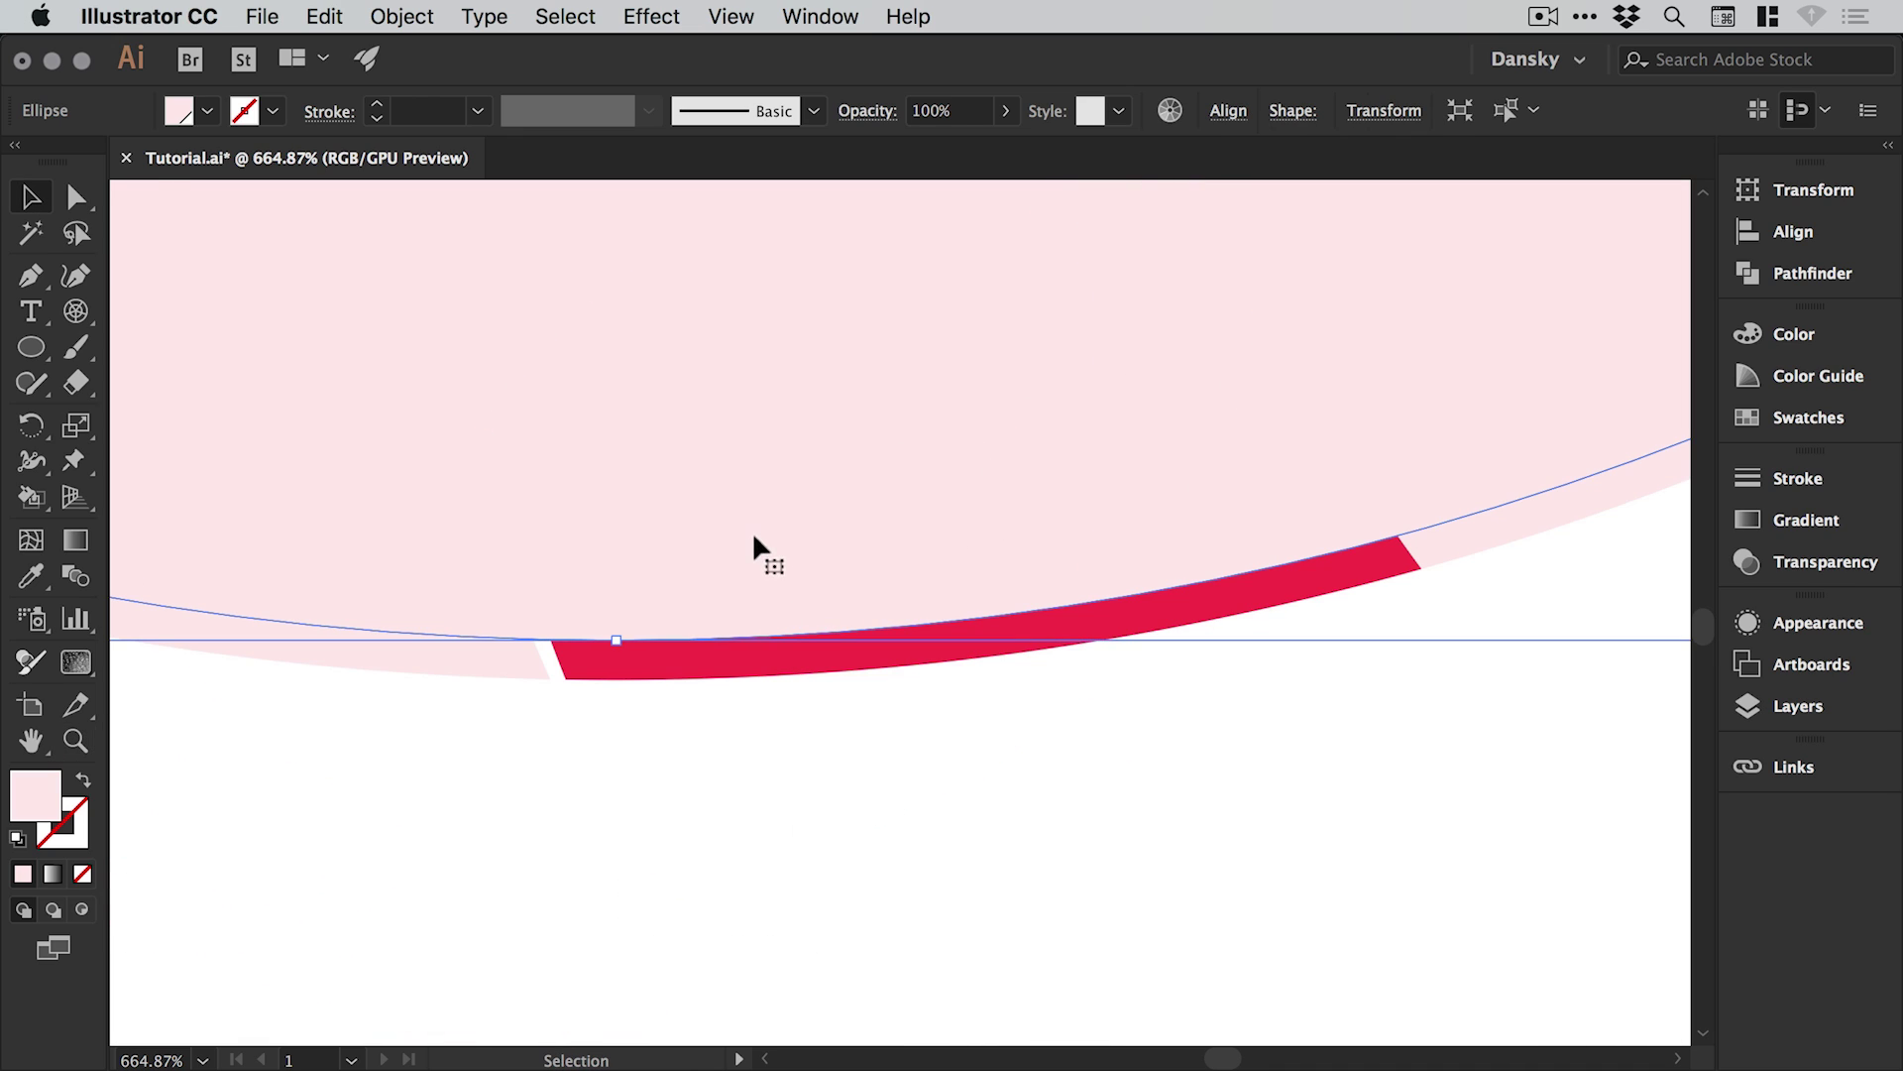
drag(757, 544, 799, 635)
click(786, 747)
key(super+1)
key(super+minus)
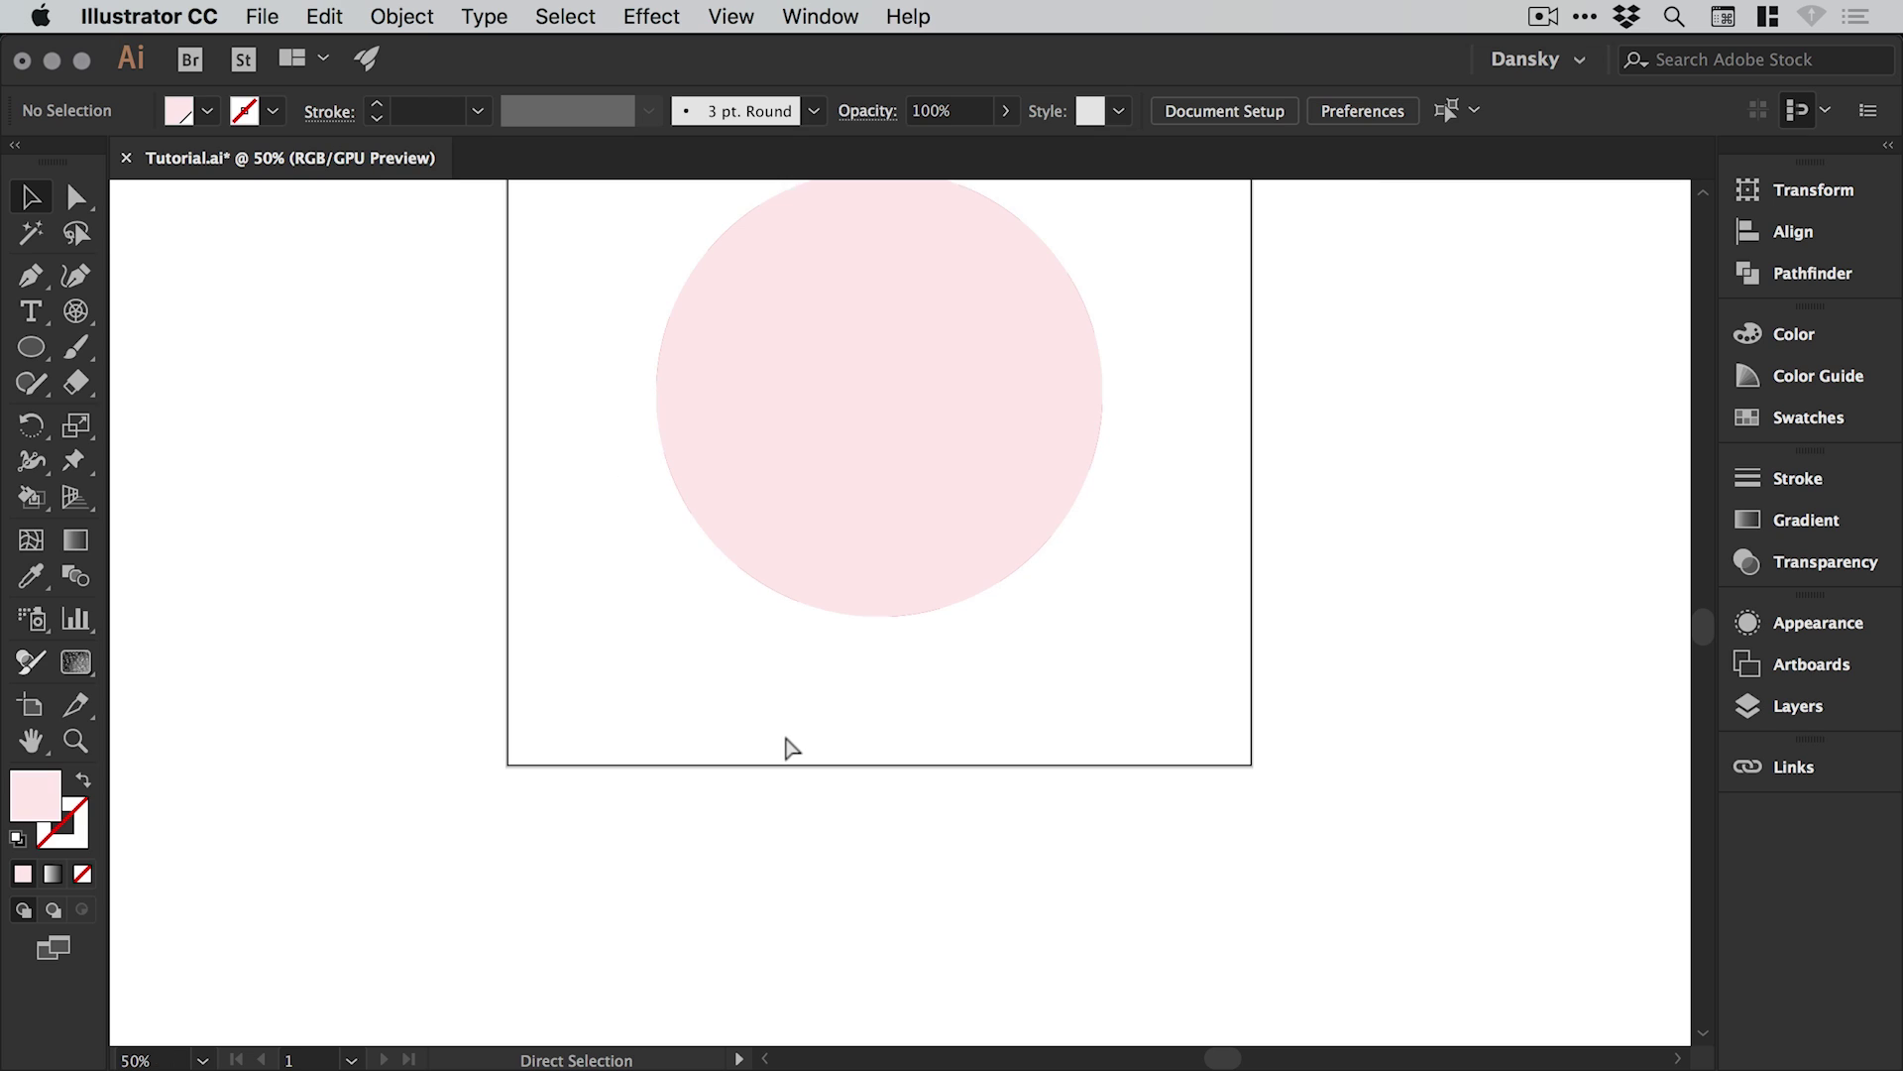
scroll(1020, 637, up, 5)
key(super+0)
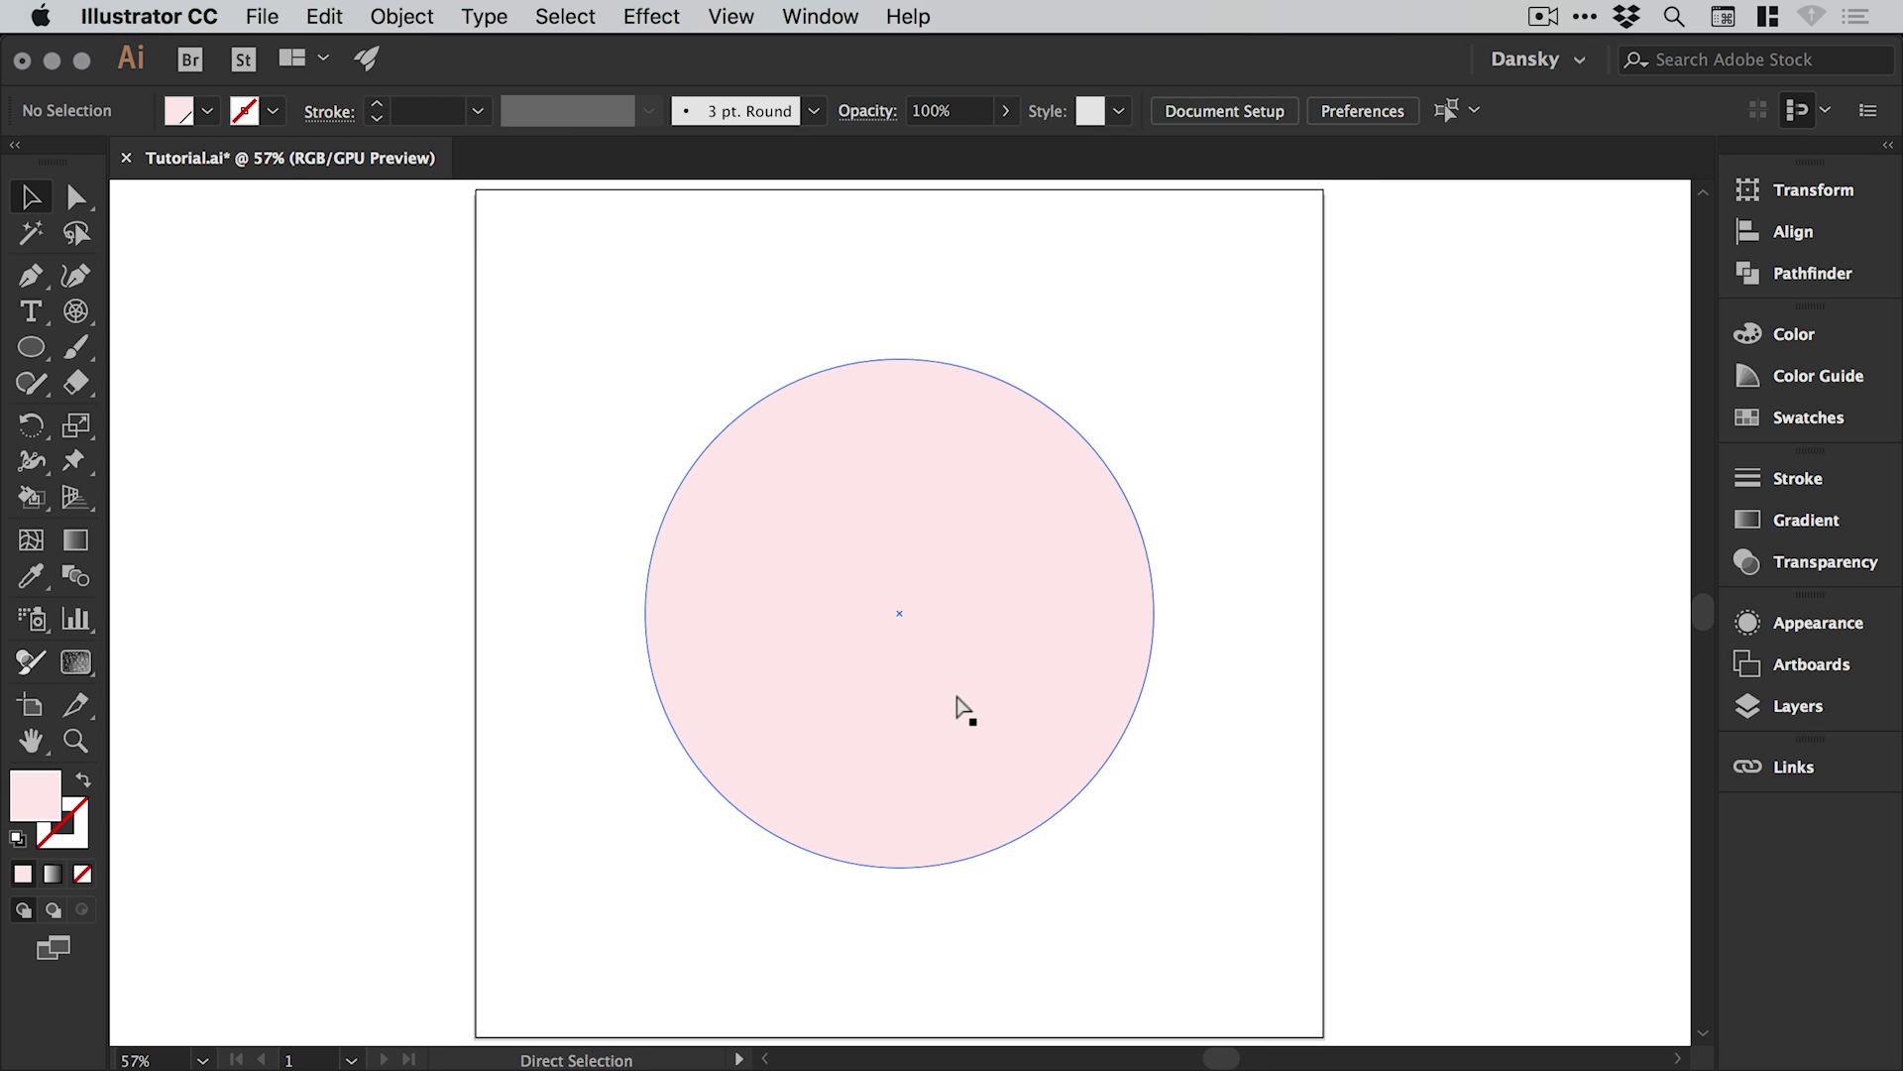
Fill the covering circle with a radial gradient
click(962, 508)
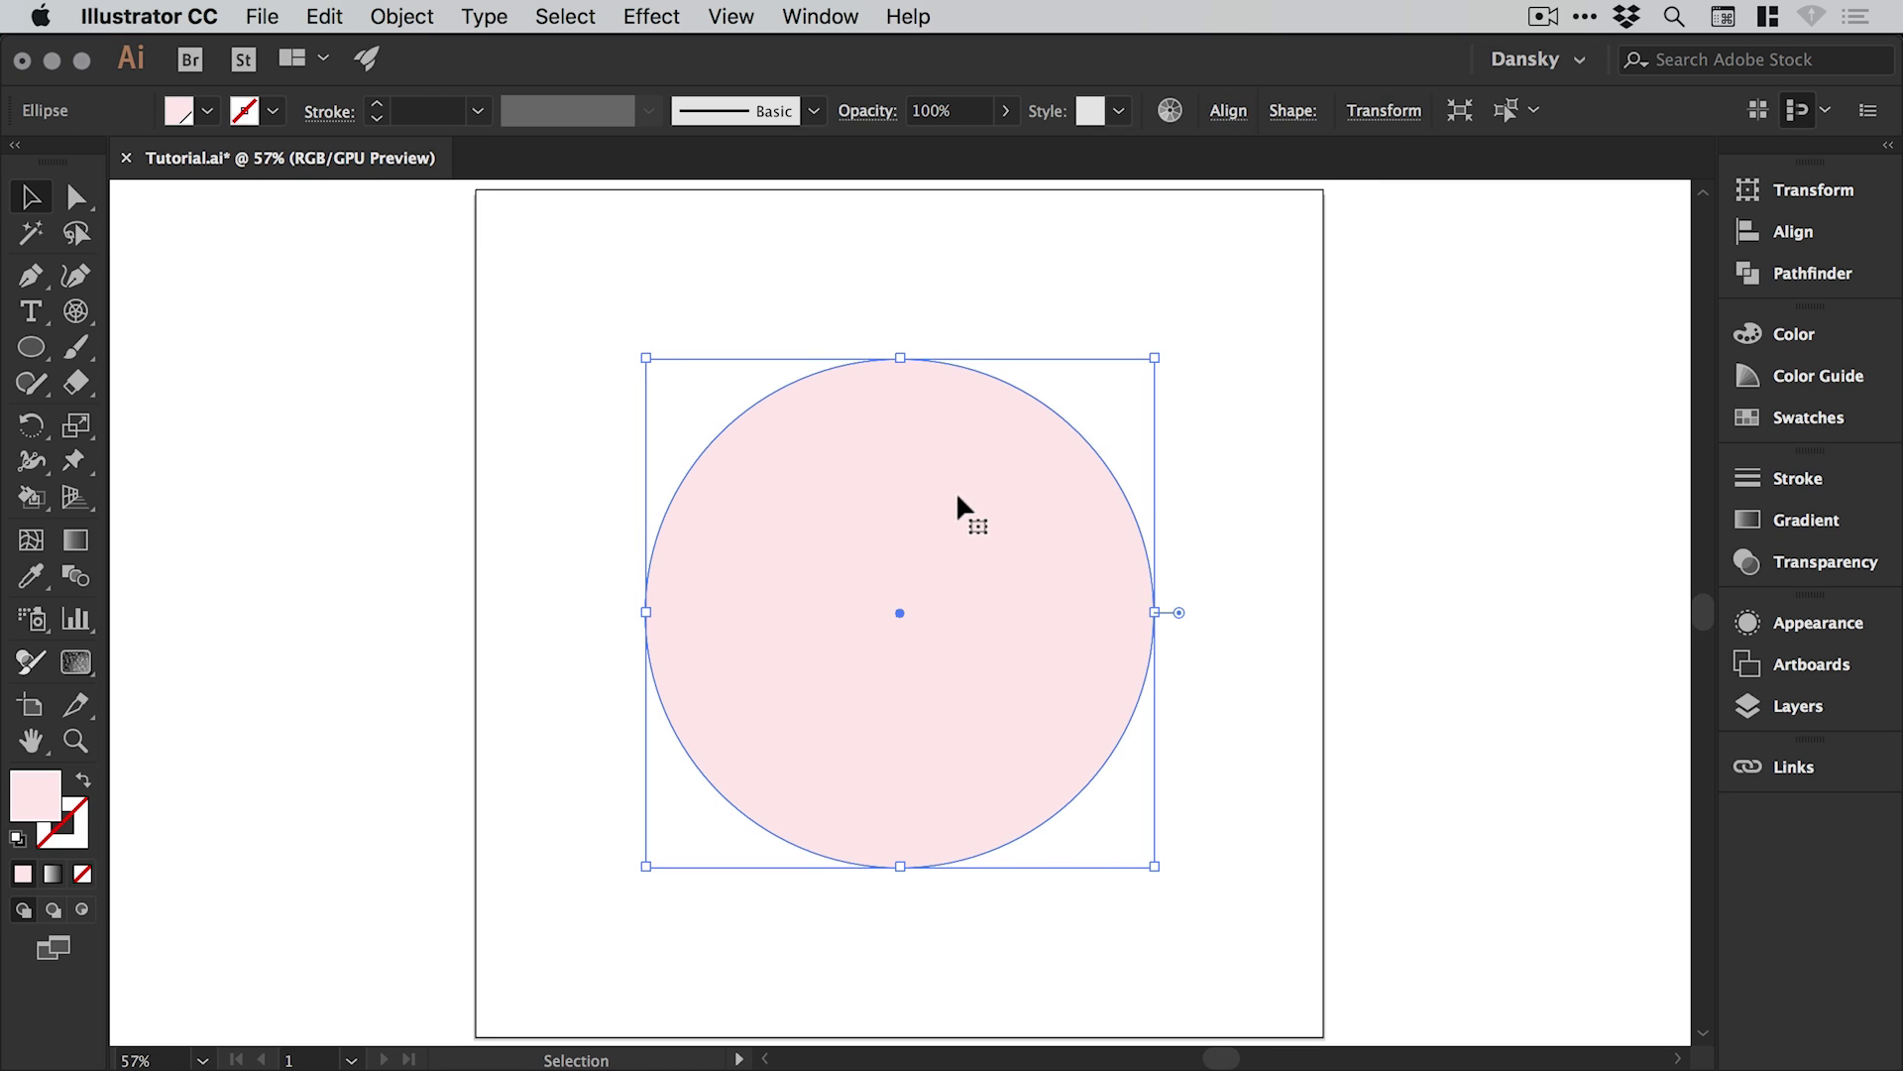
click(1806, 520)
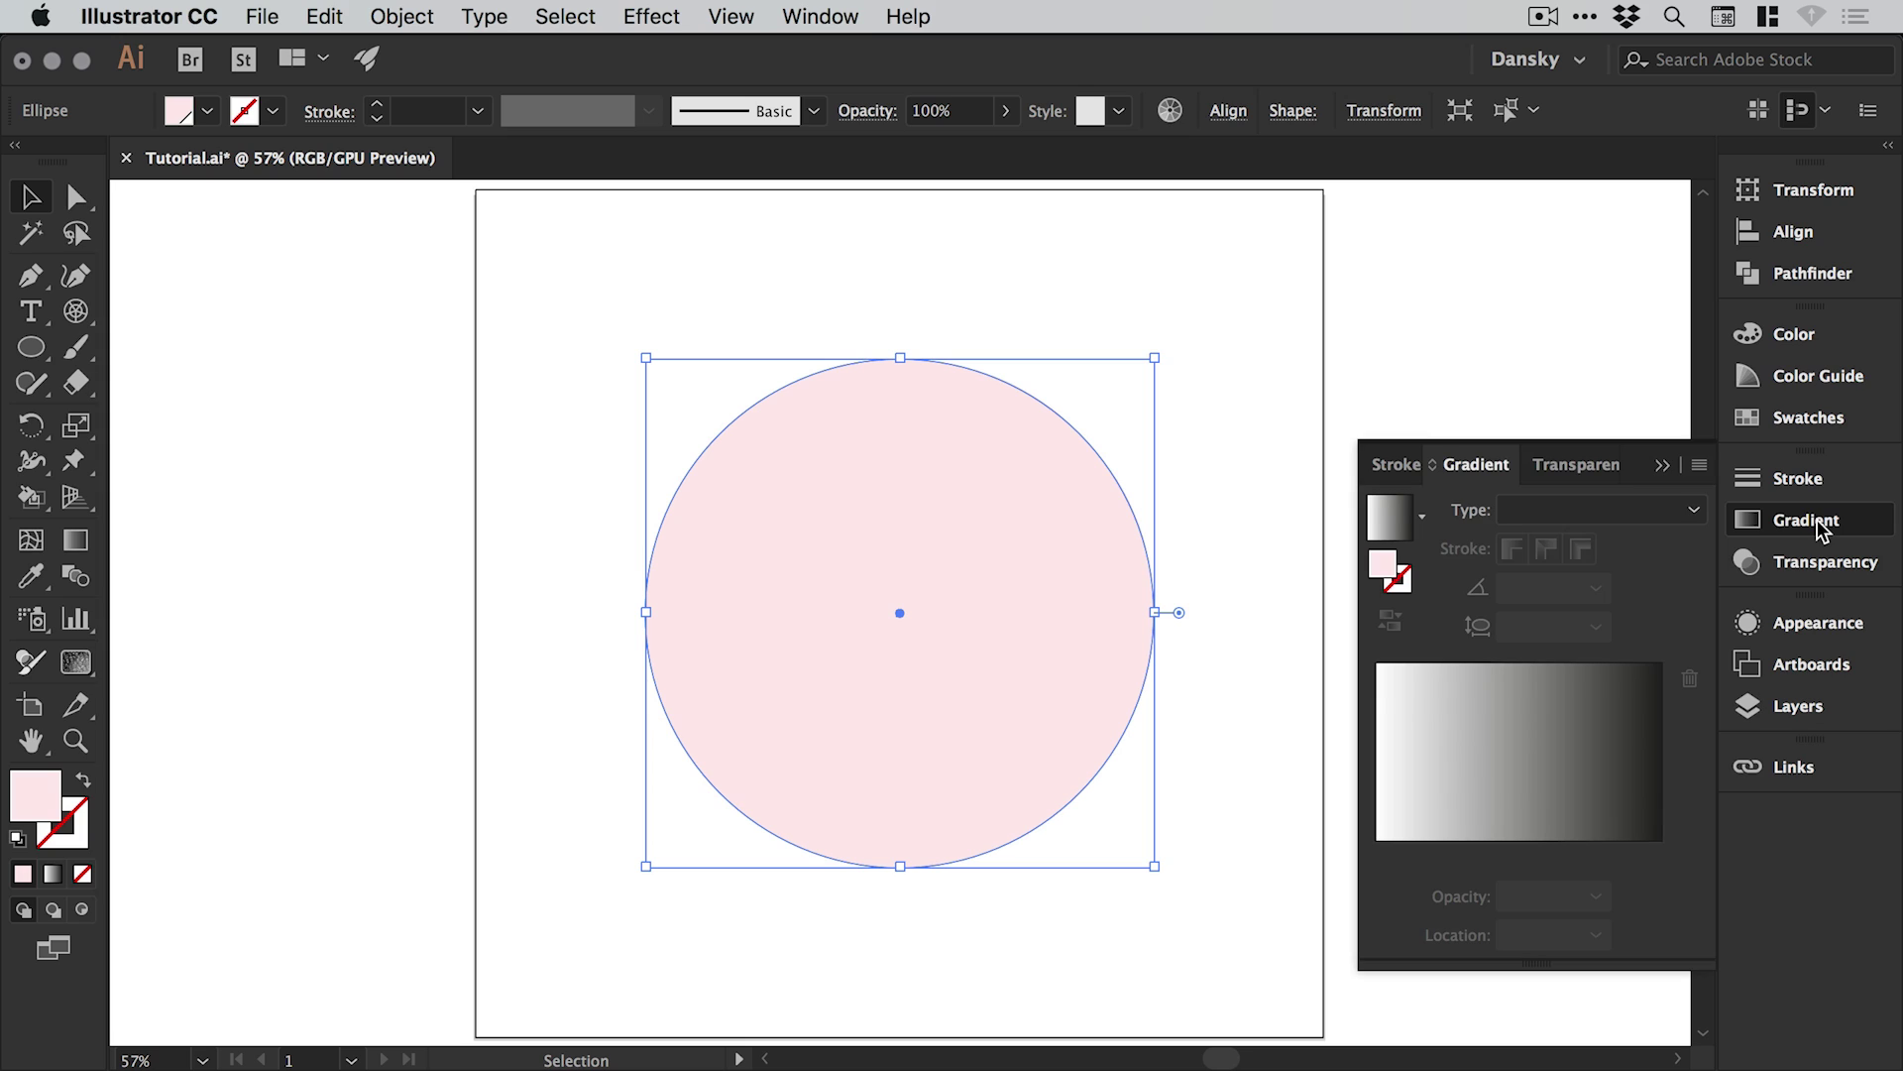
click(1511, 749)
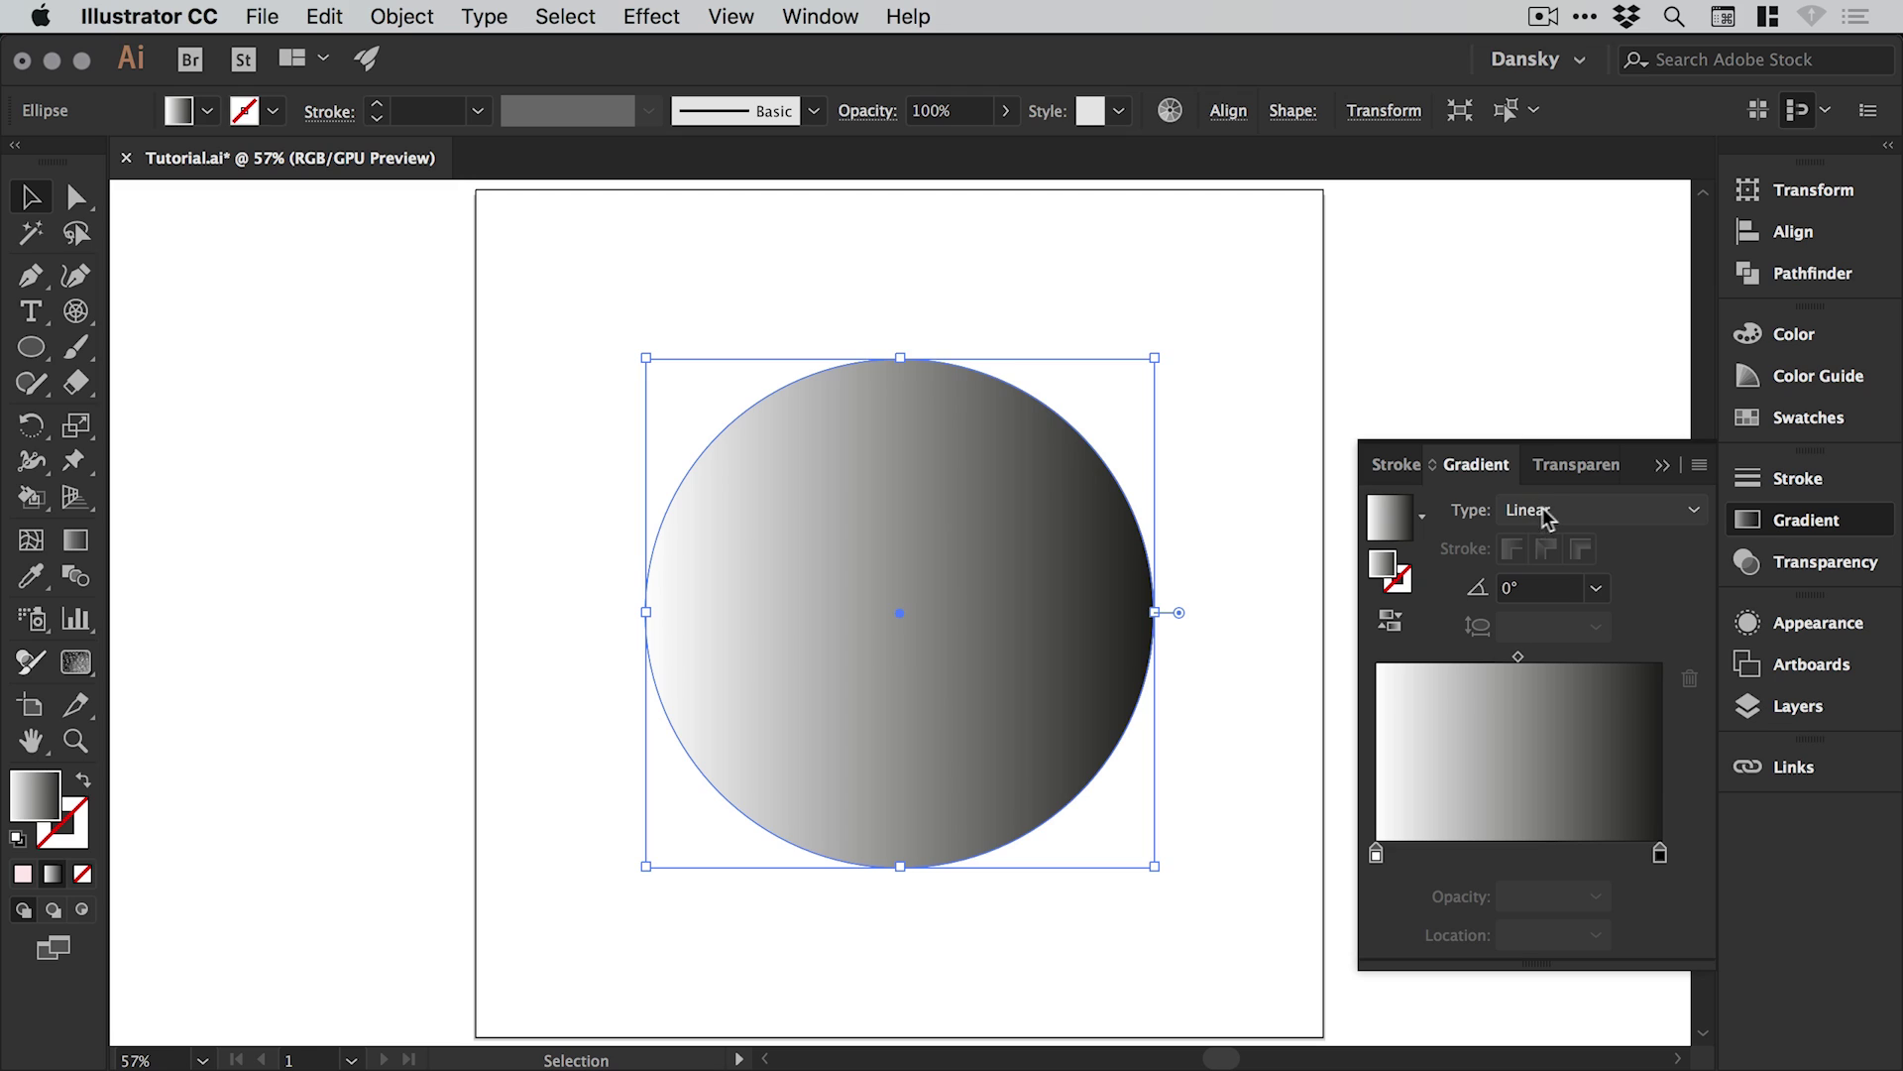
click(1580, 510)
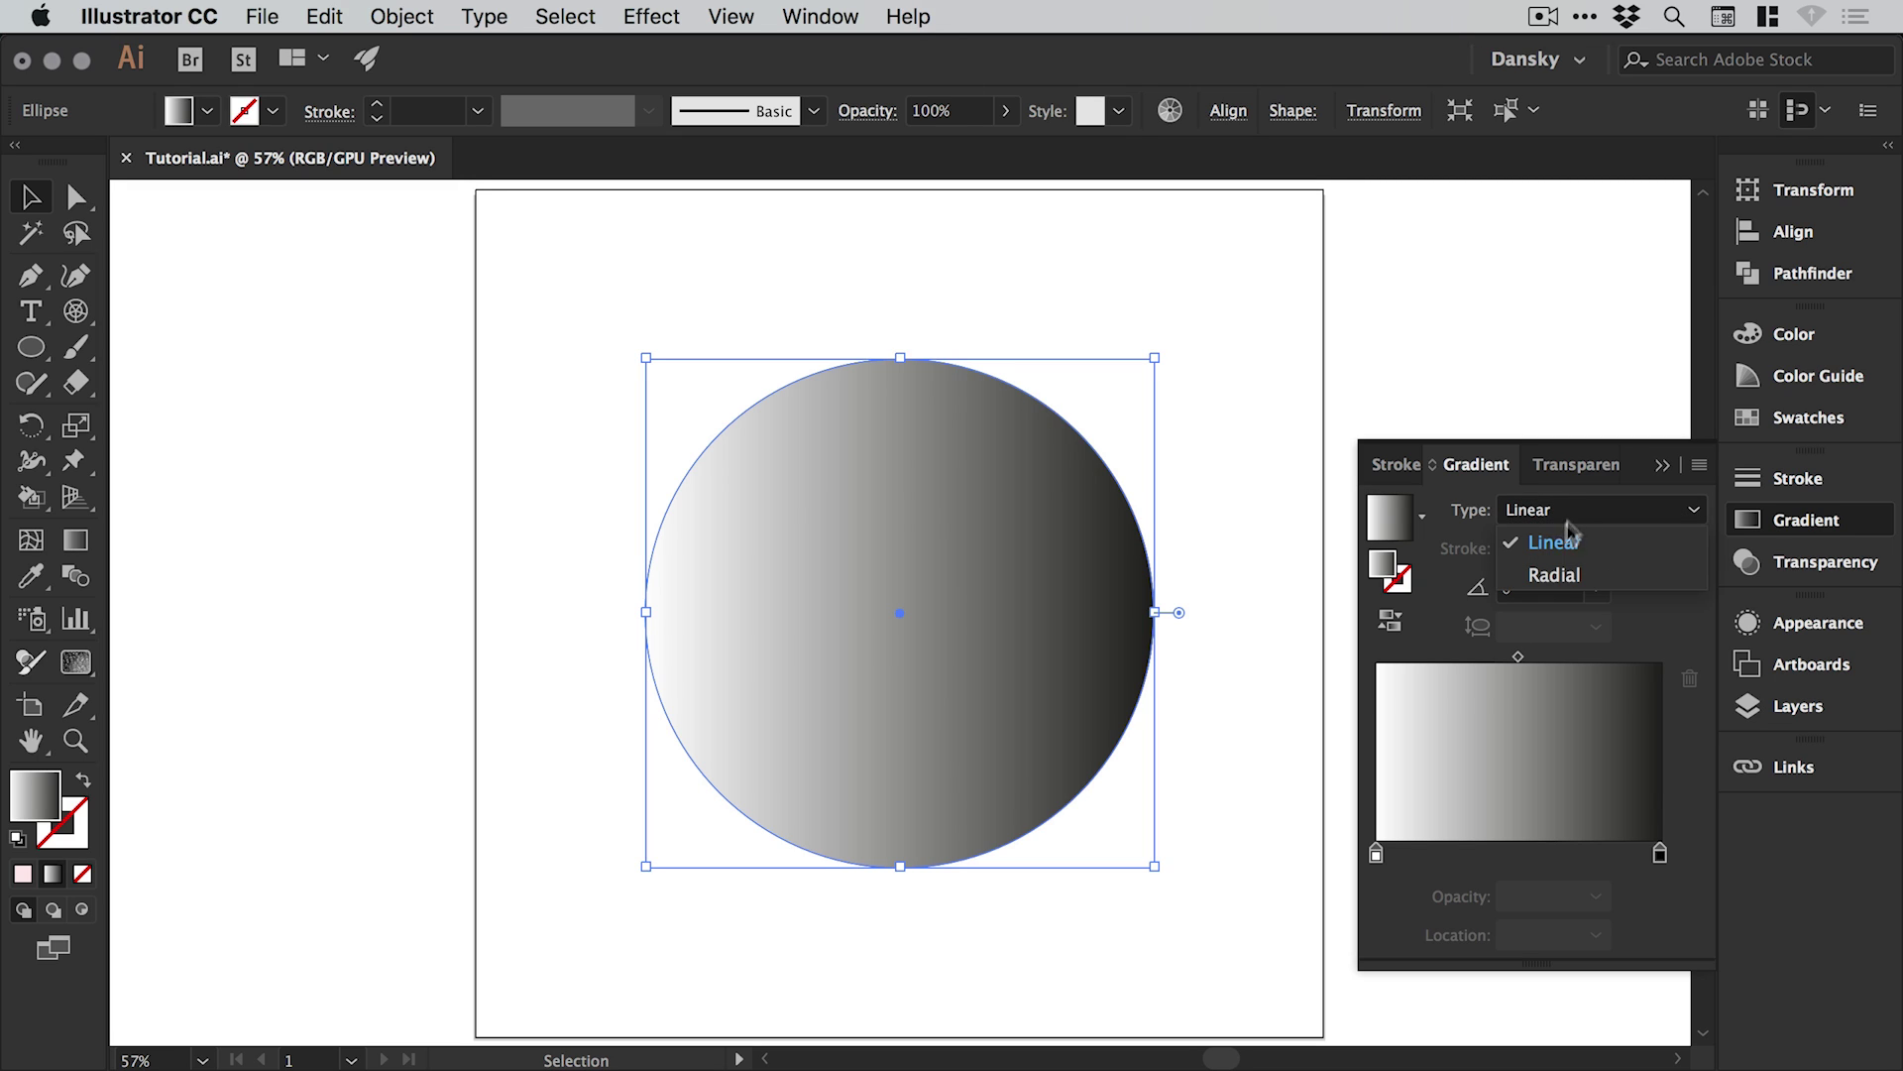
click(1564, 573)
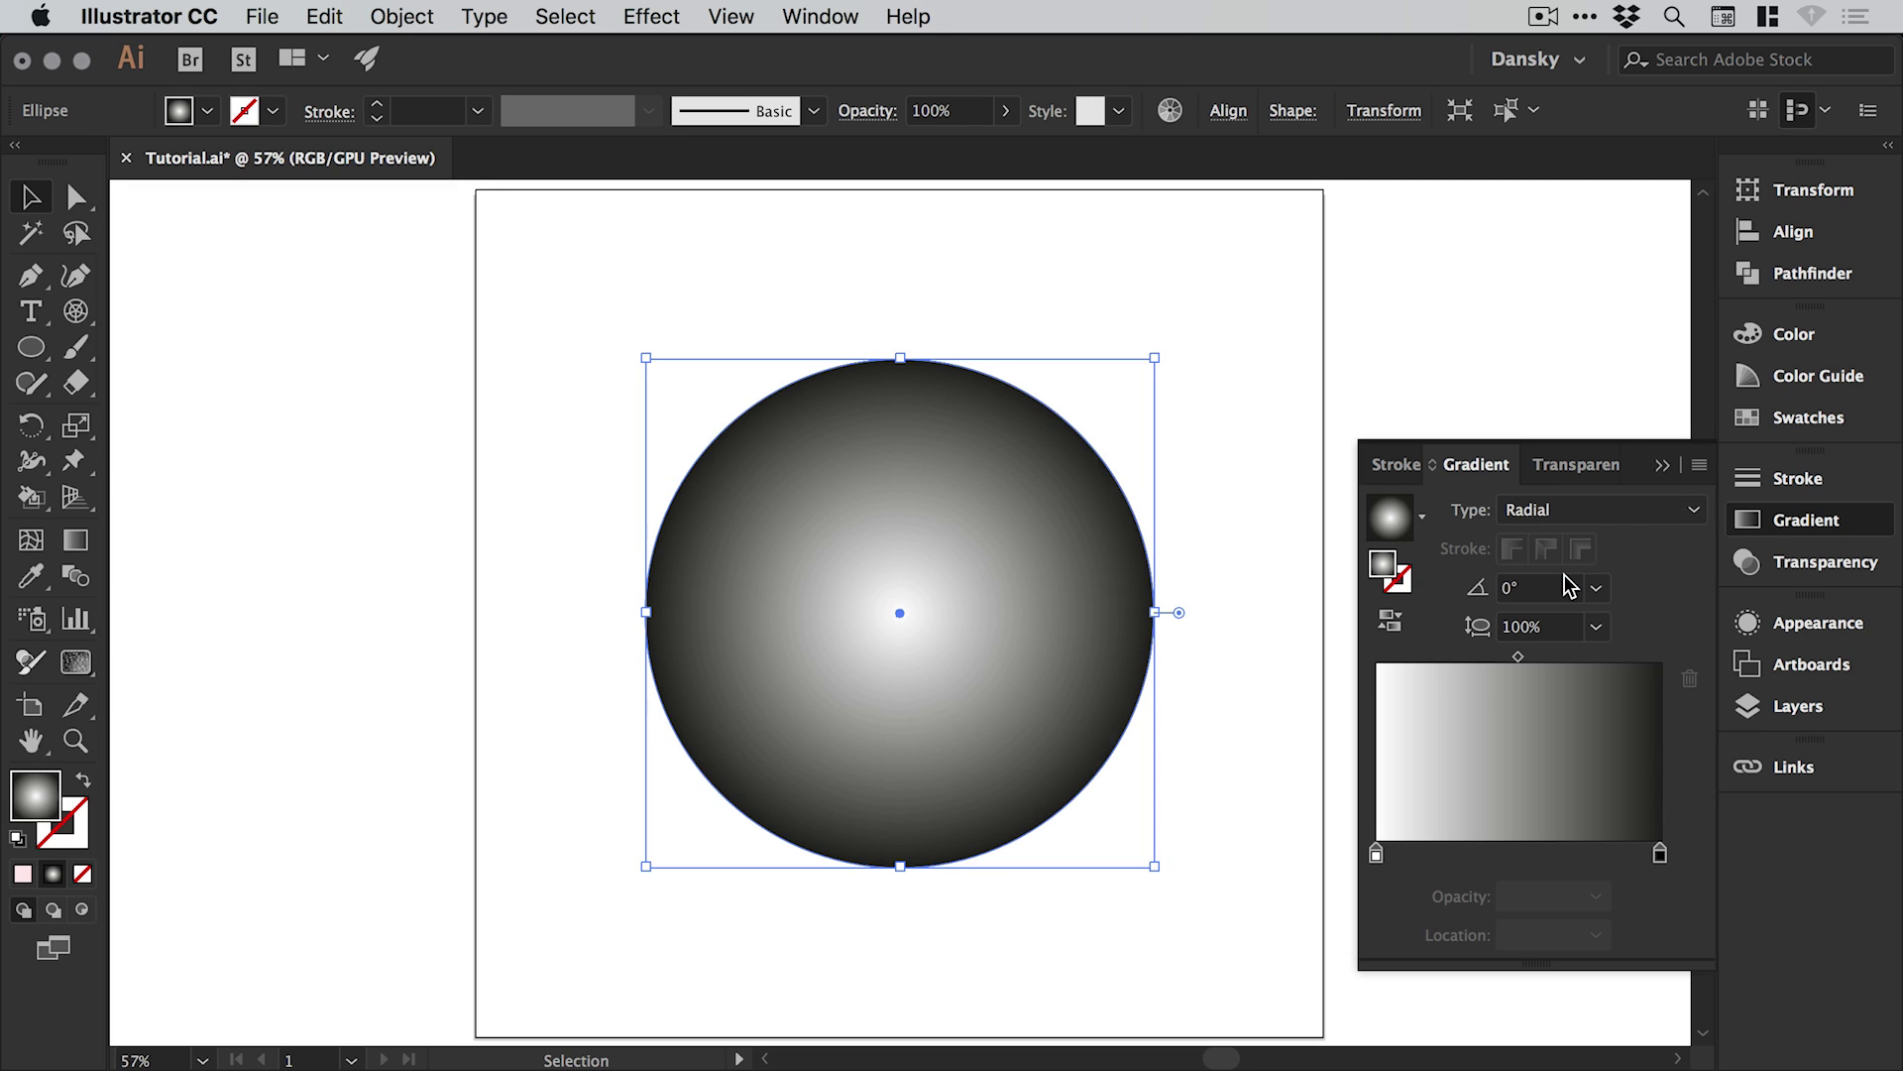
Keep the light centre and spread the white to about 42.57% so only the rim darkens
click(1392, 621)
click(1392, 622)
click(1391, 621)
click(1391, 621)
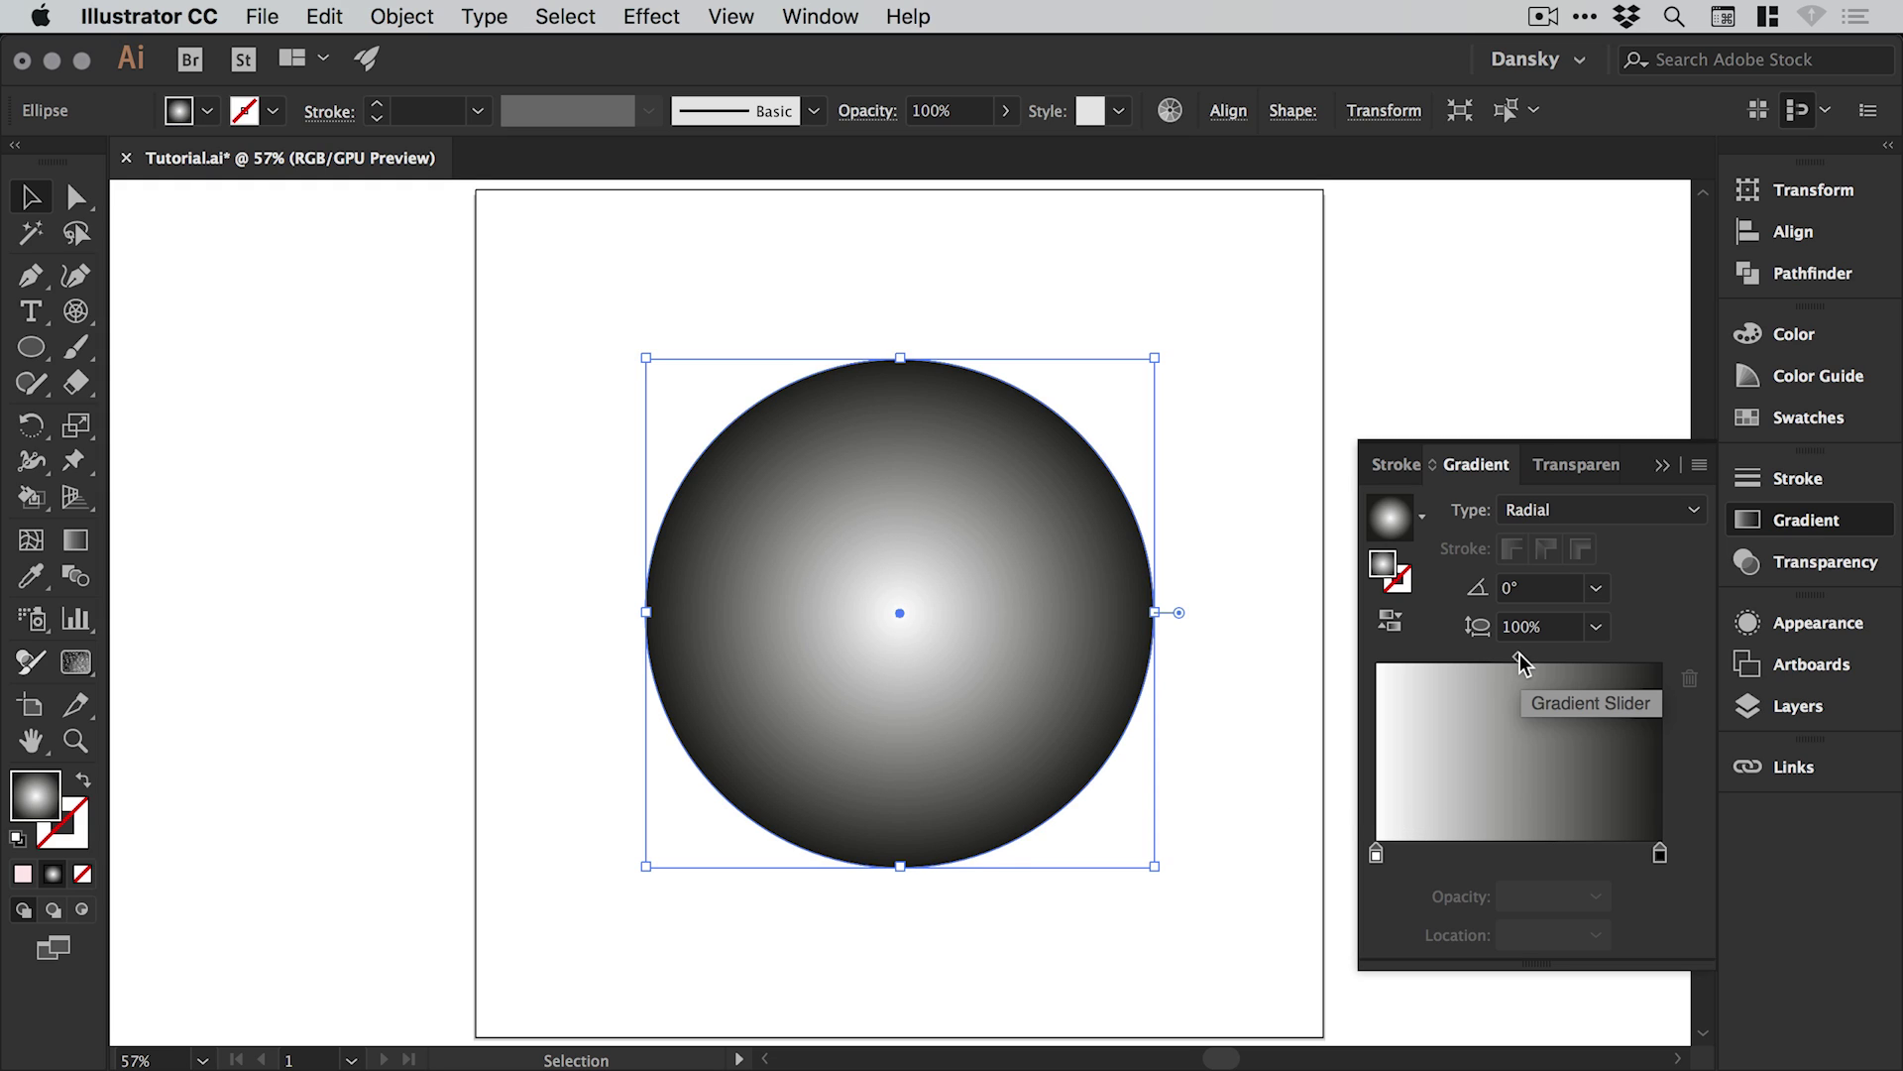
drag(1519, 658, 1606, 656)
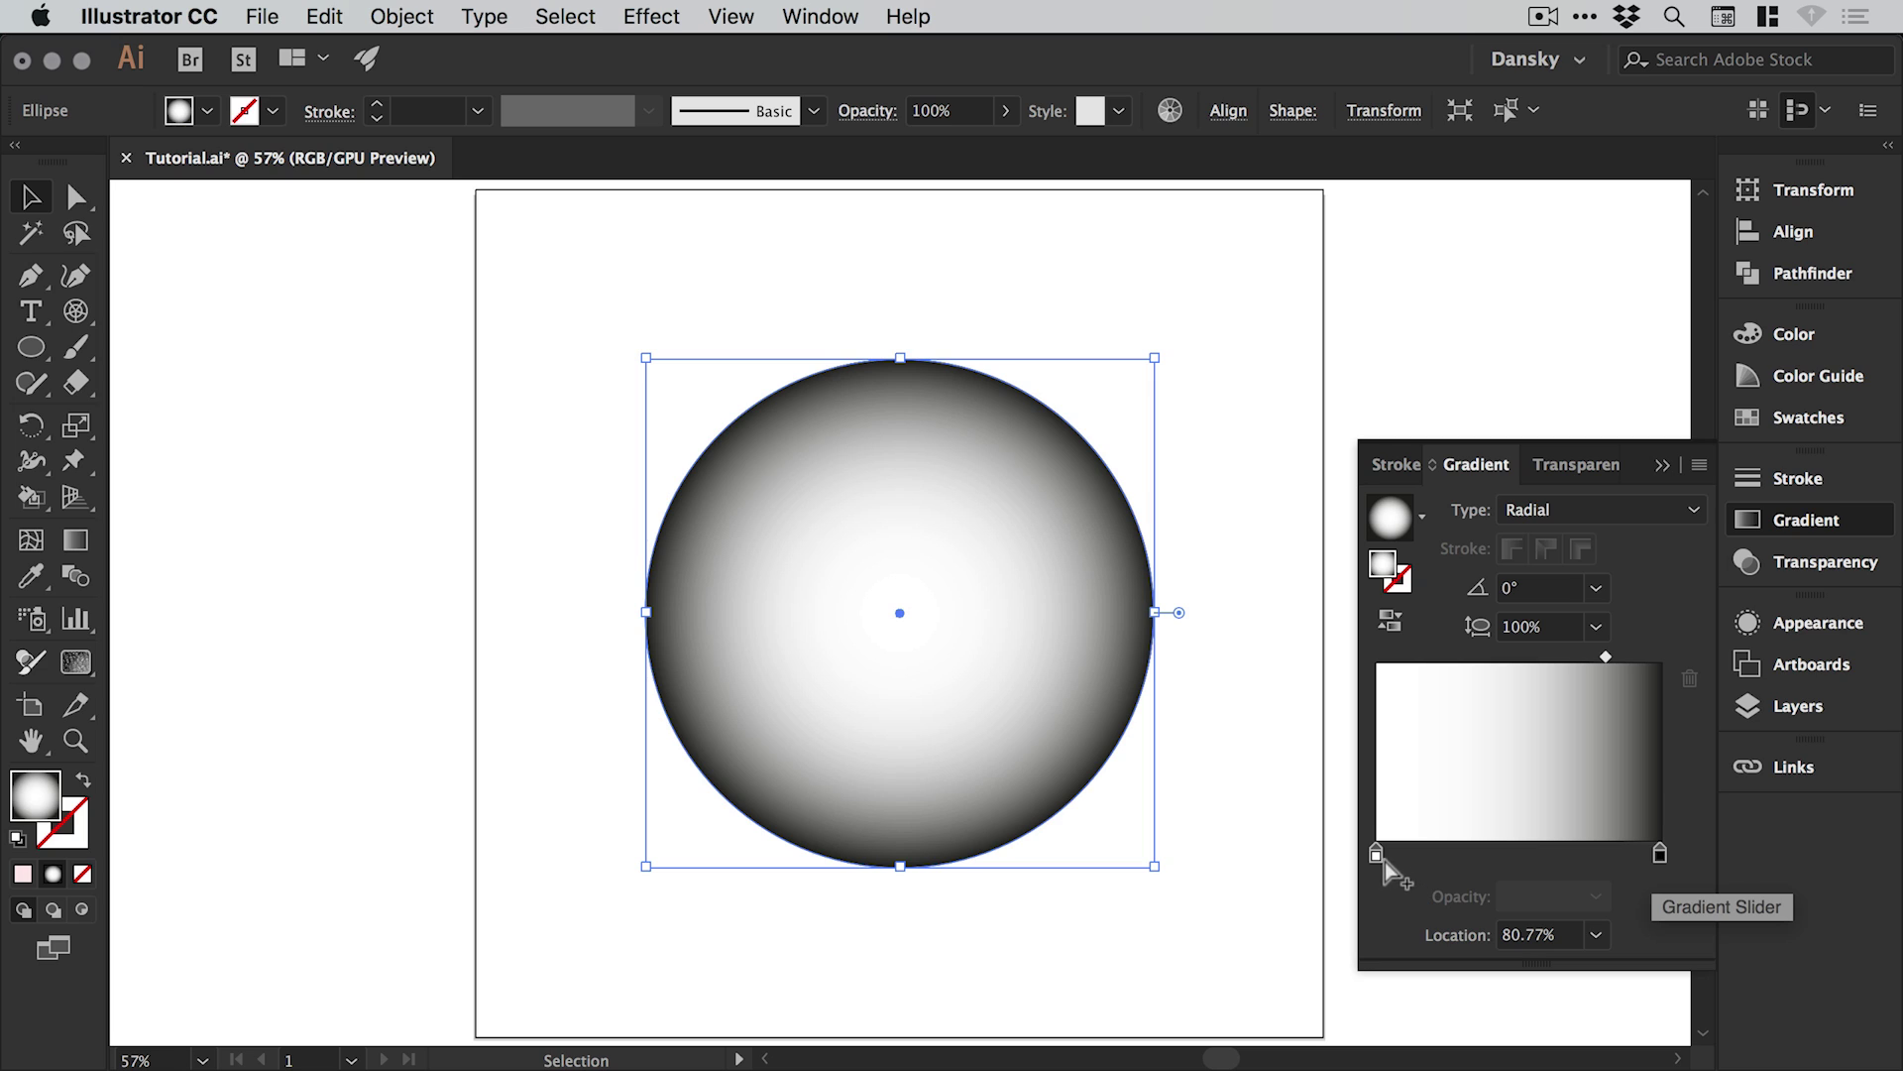
drag(1376, 853, 1500, 859)
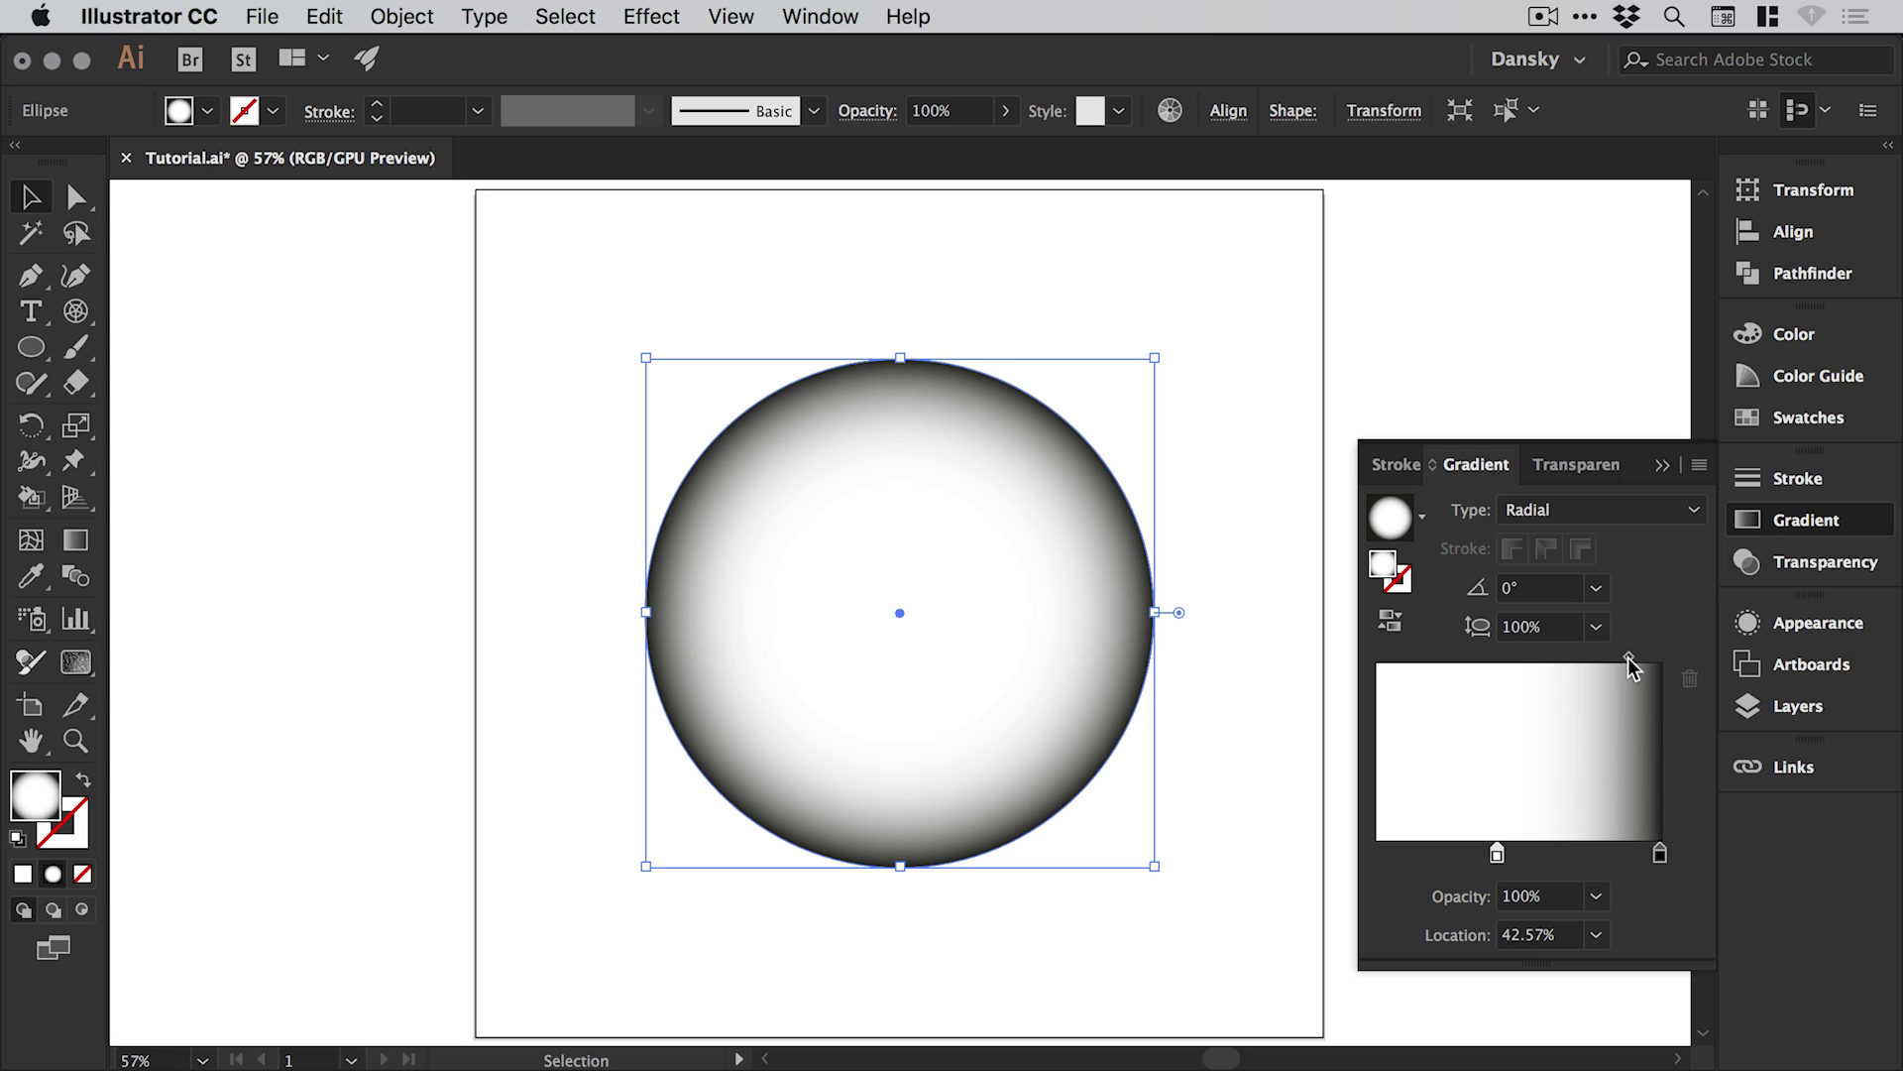
drag(1628, 656, 1612, 656)
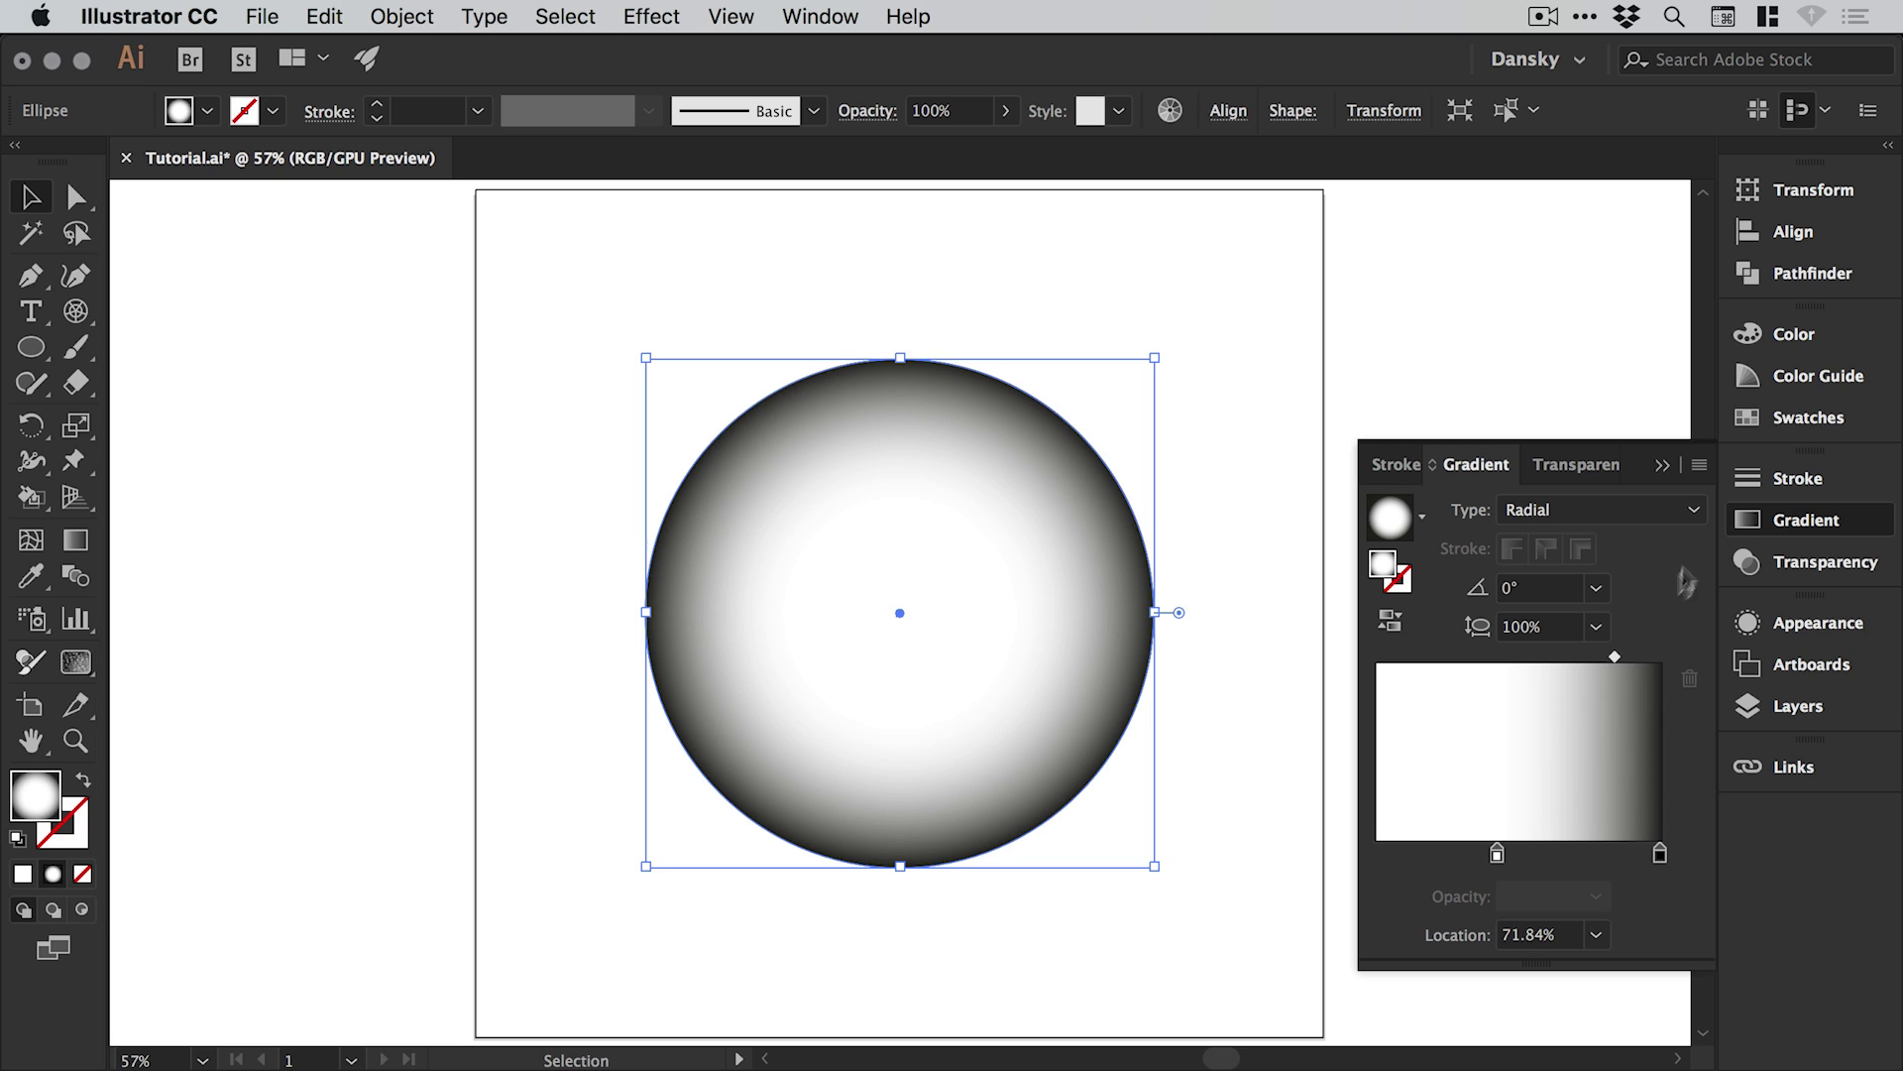
Set the gradient circle's blending mode to Multiply and its opacity to 40%
click(1806, 560)
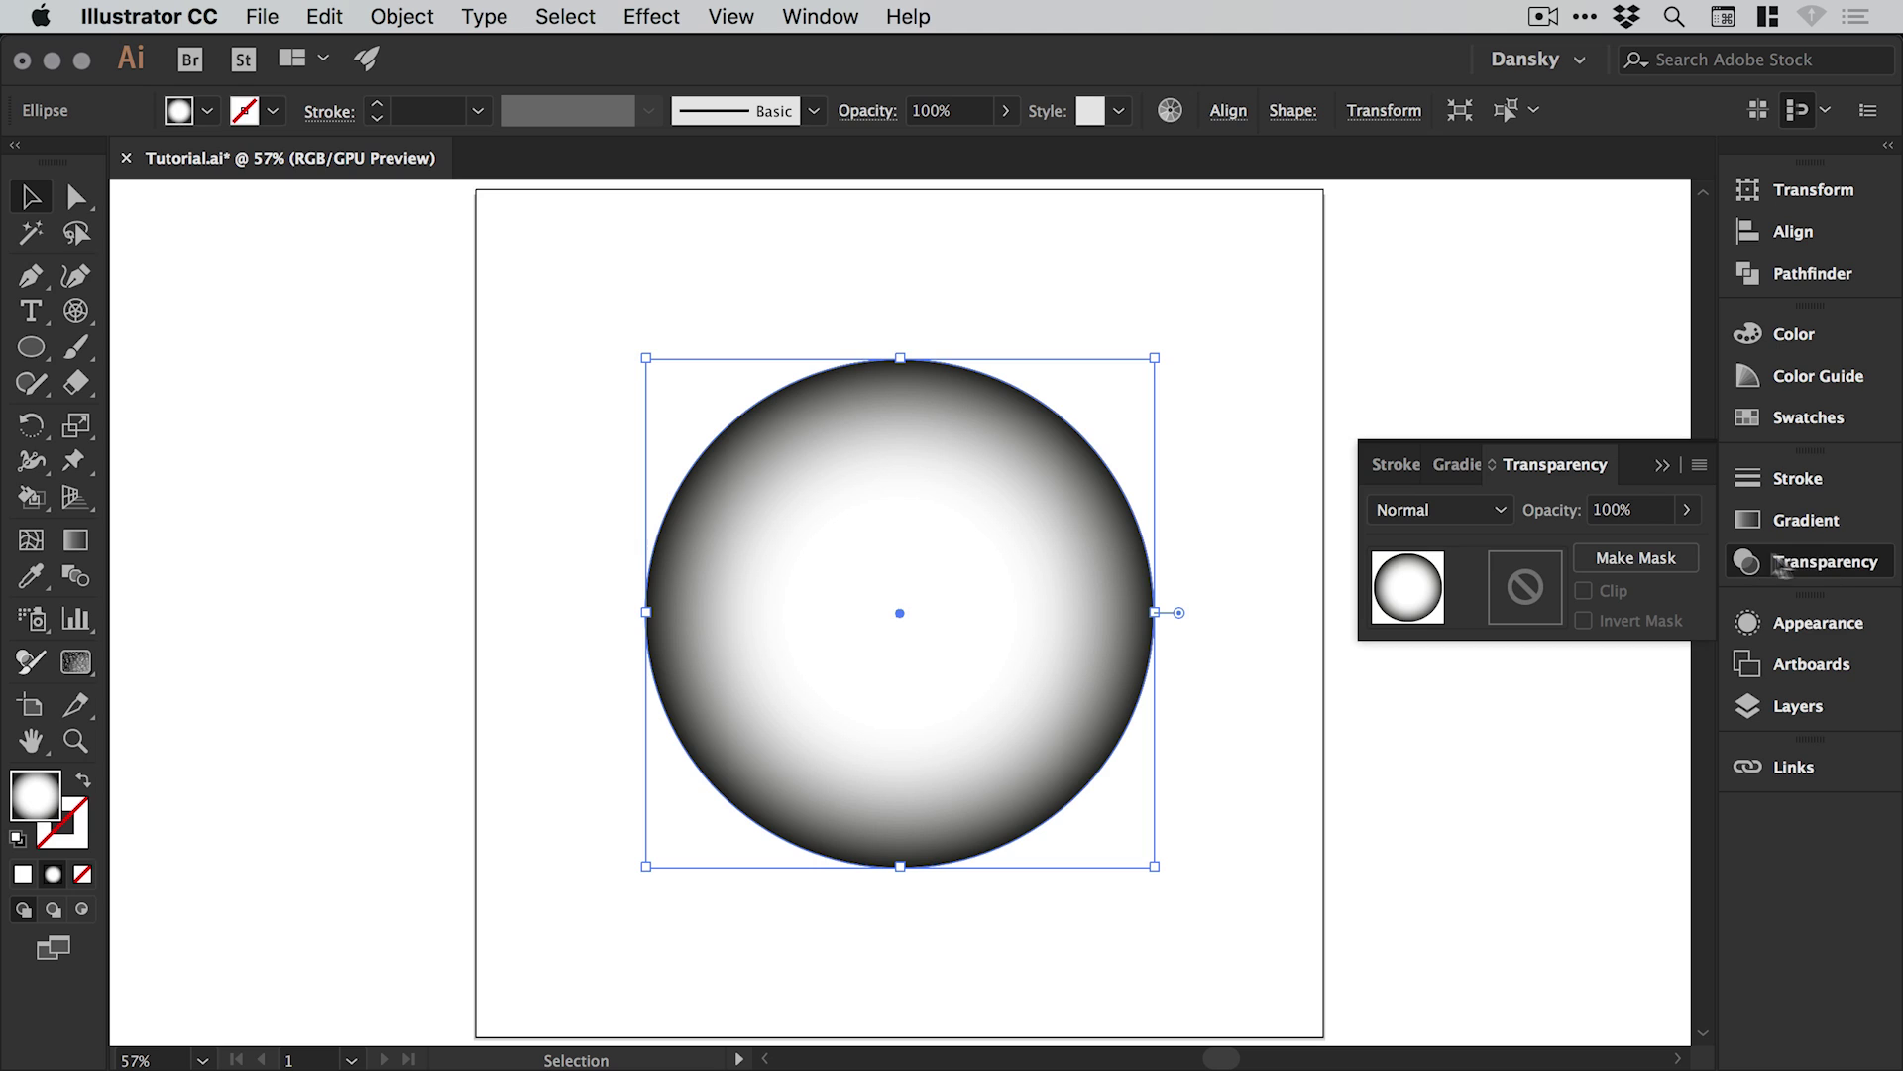
click(1441, 516)
click(1453, 612)
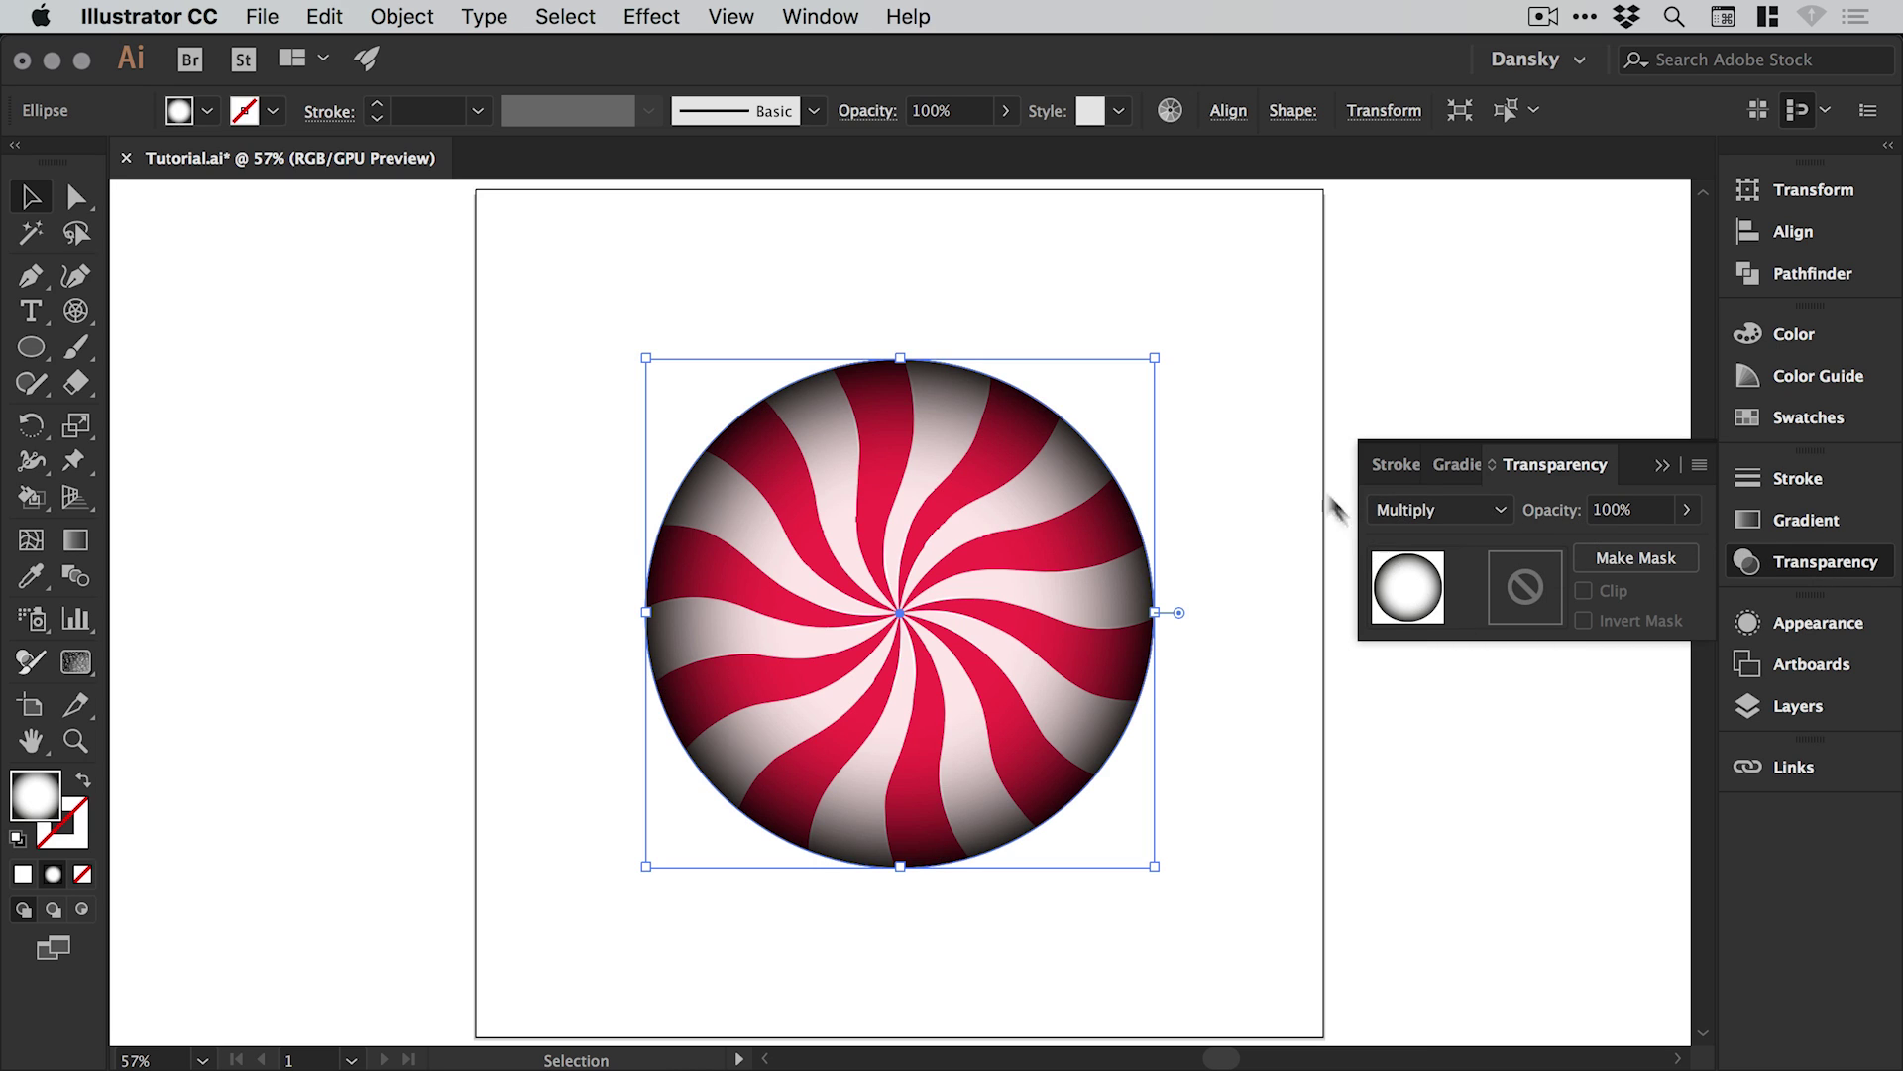
click(1290, 374)
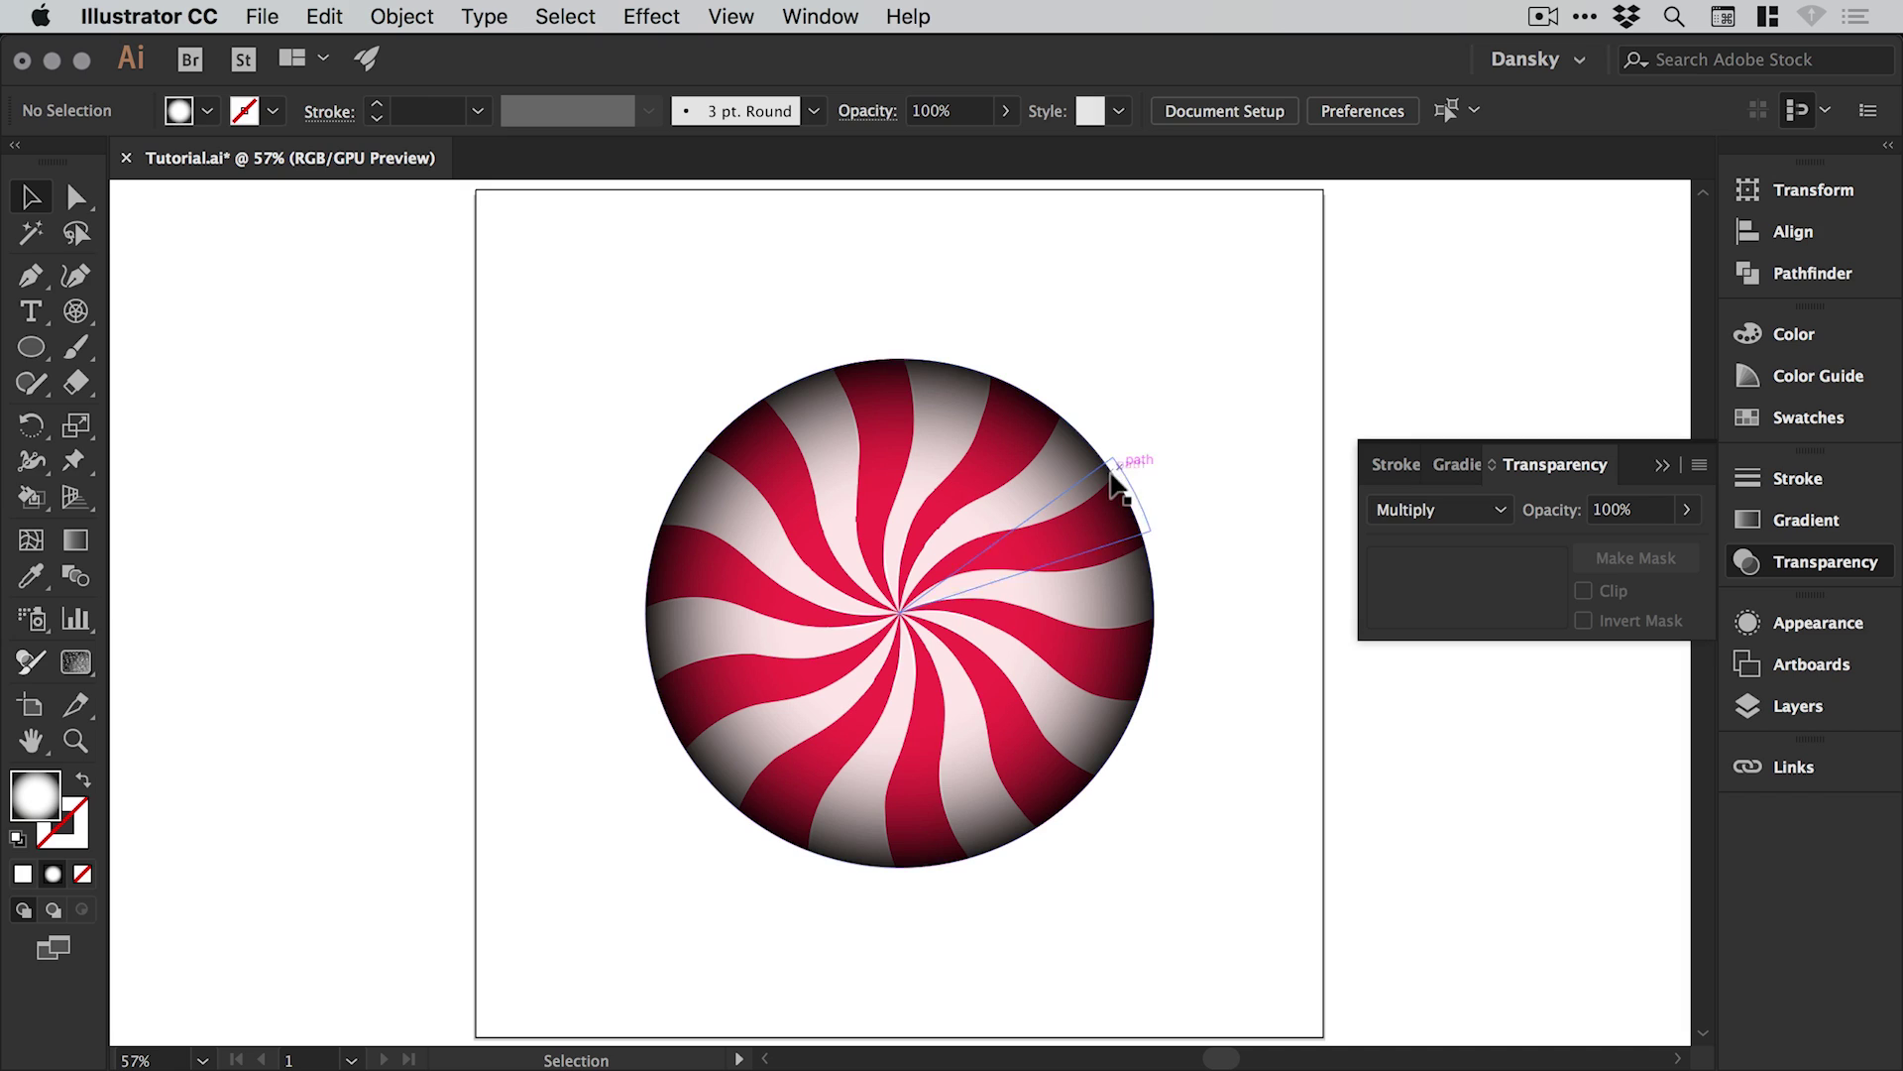
click(1110, 486)
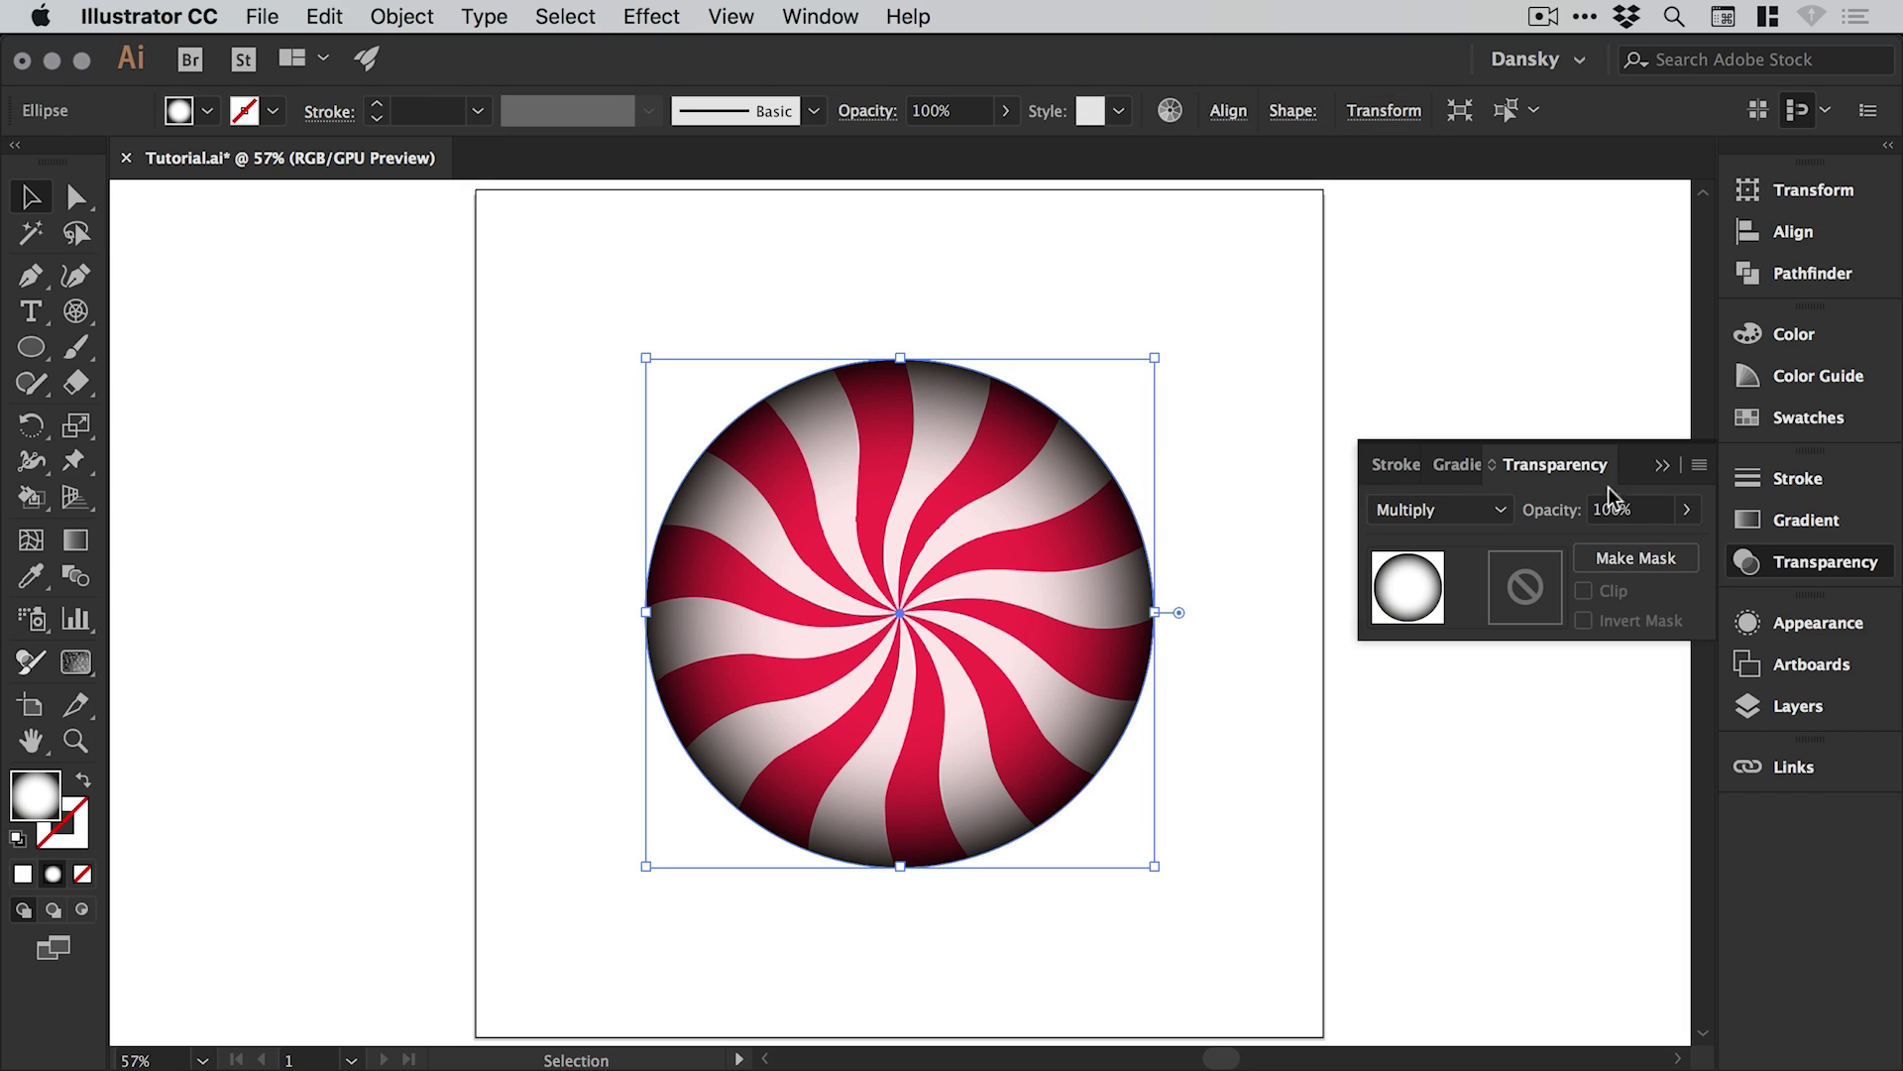
click(1686, 509)
click(1623, 546)
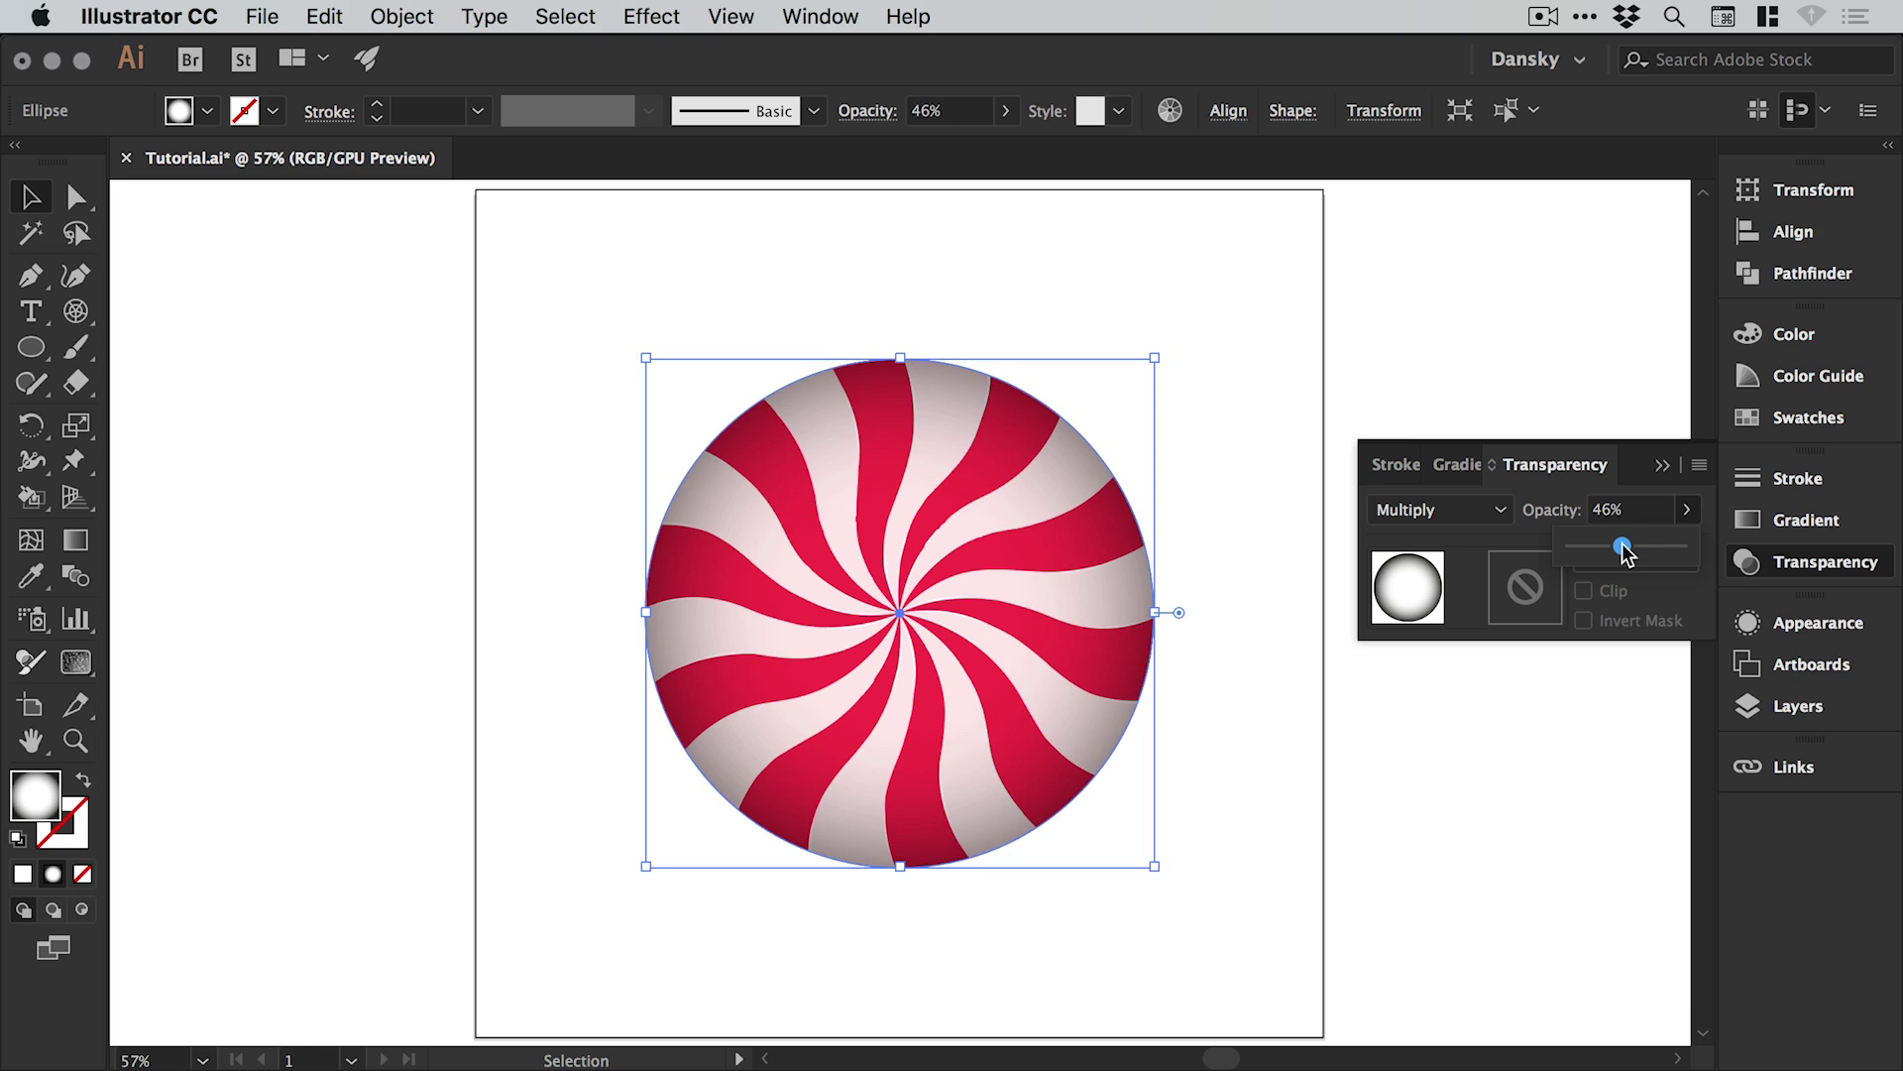
mouse_move(1609, 550)
mouse_down()
mouse_move(1664, 551)
mouse_move(1617, 553)
mouse_up()
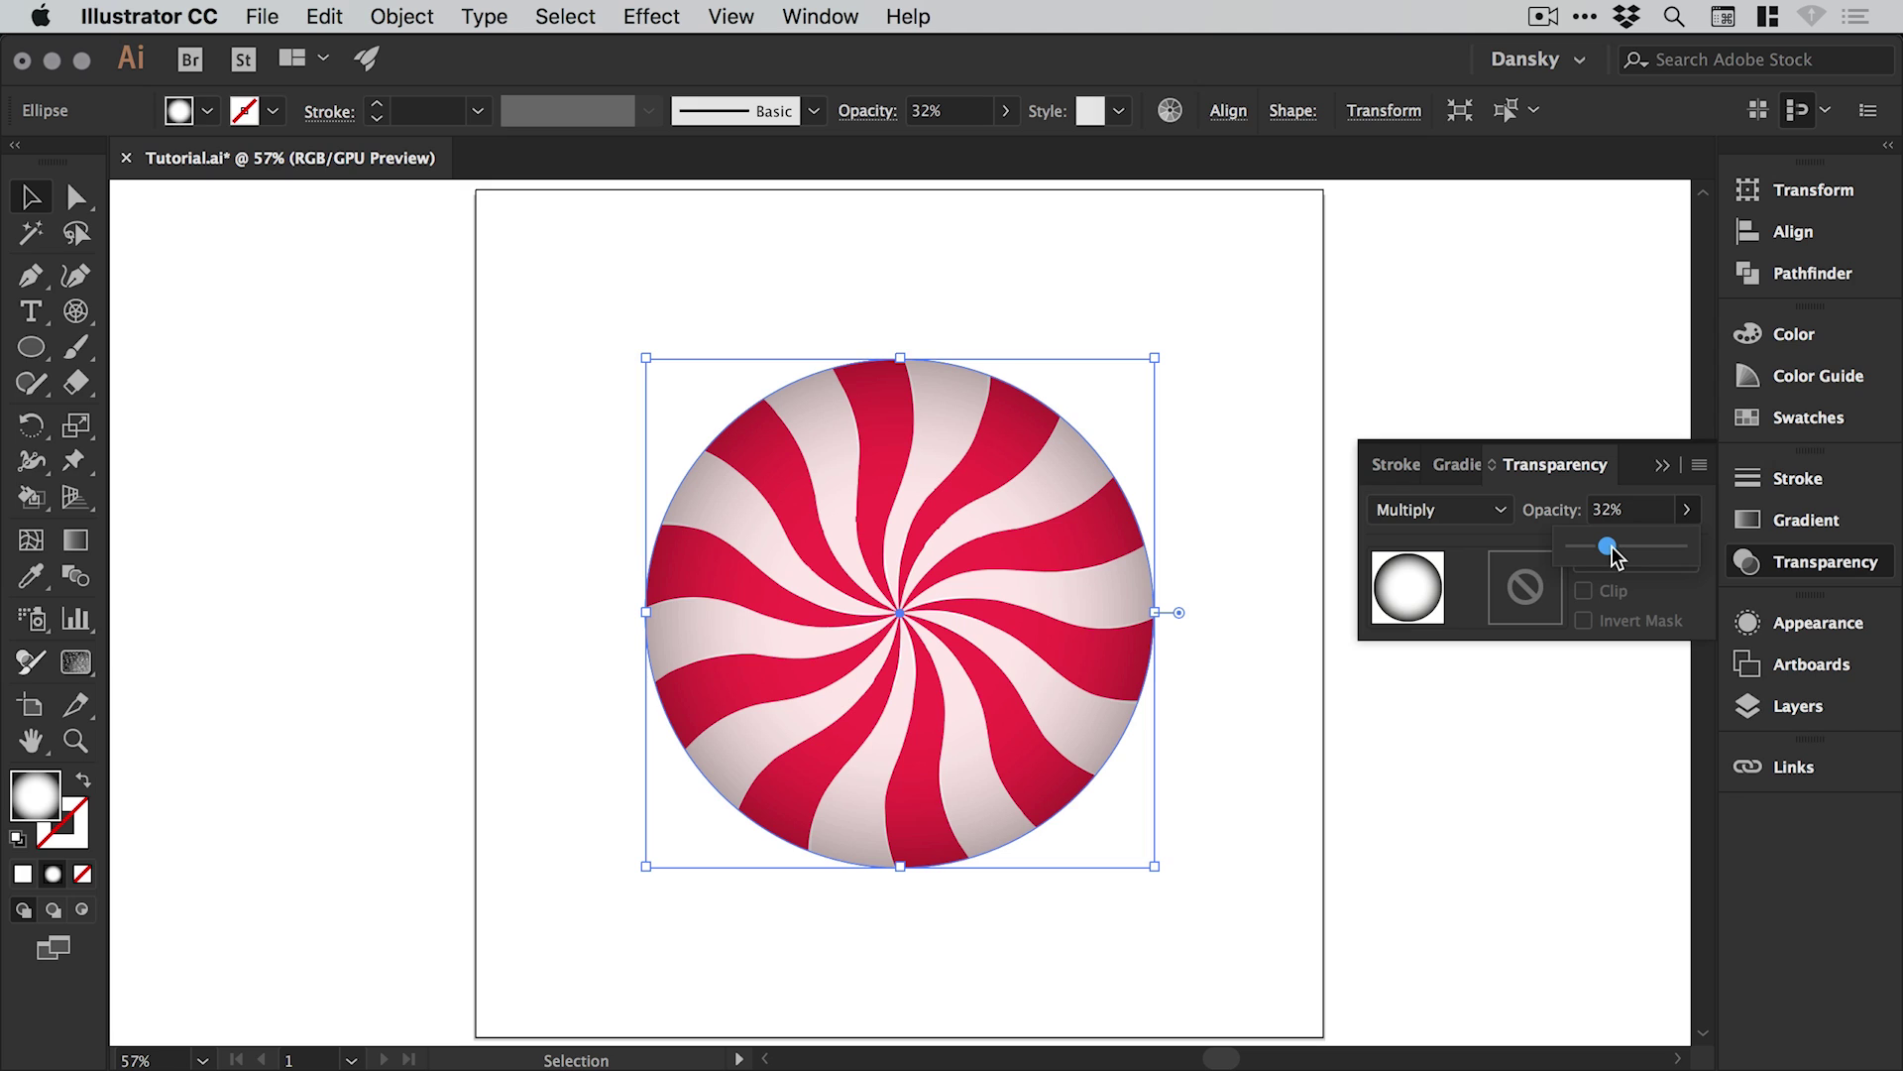
drag(1620, 556, 1618, 553)
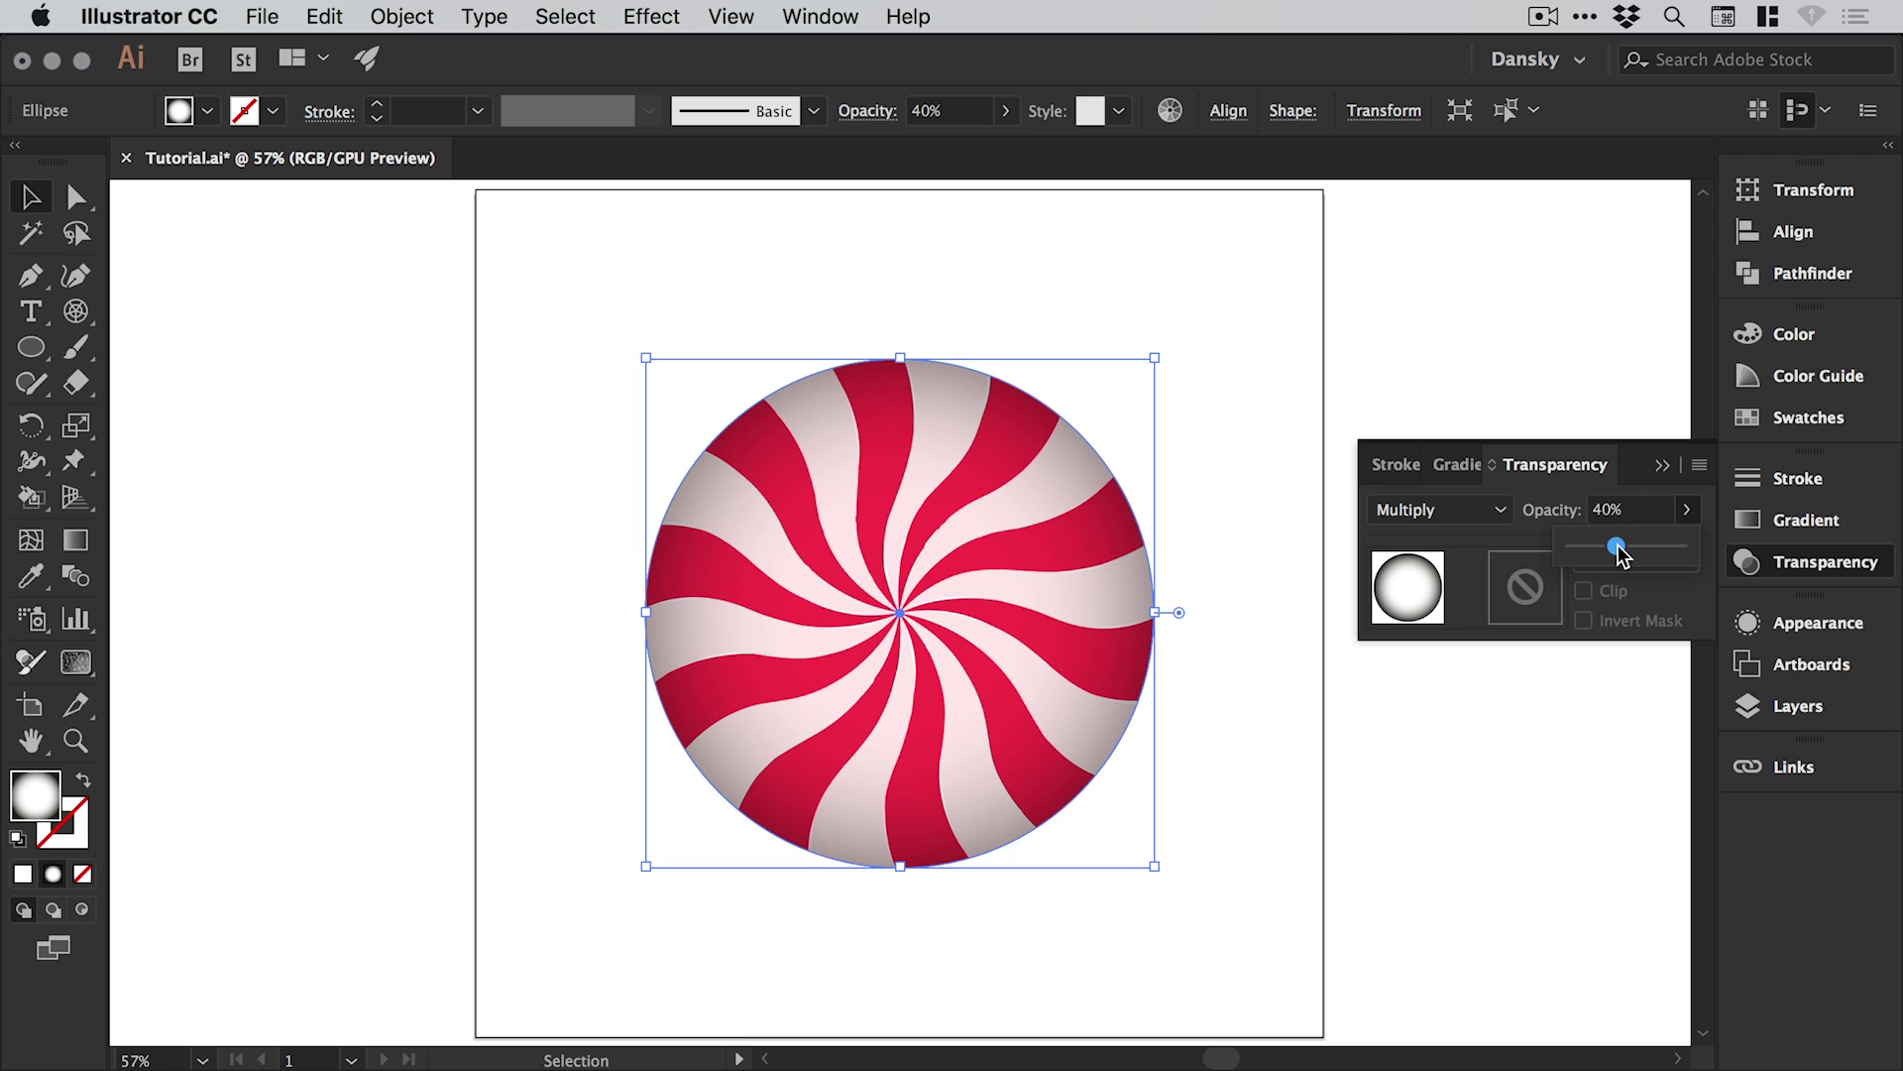
drag(607, 264, 826, 631)
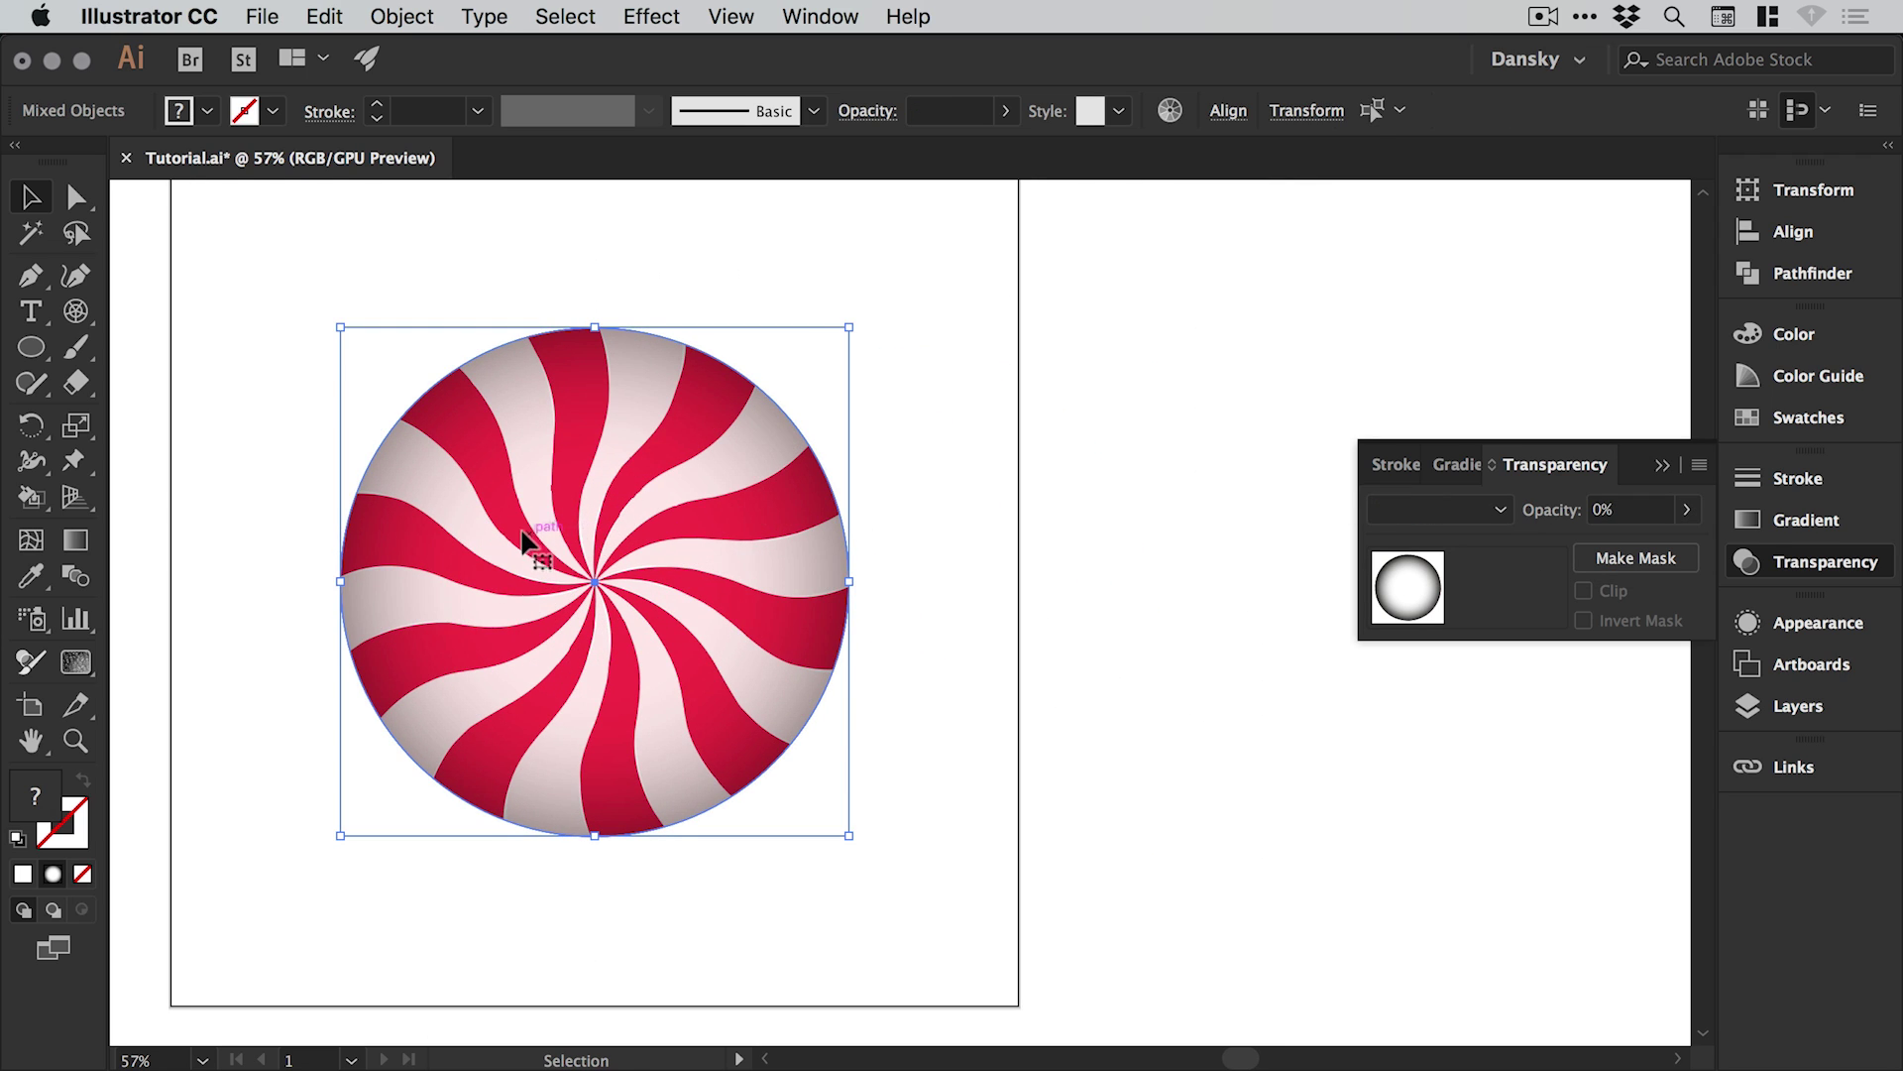
Place a shaded copy of the candy right of the artboard and delete the original's shading circle
drag(529, 543, 1258, 543)
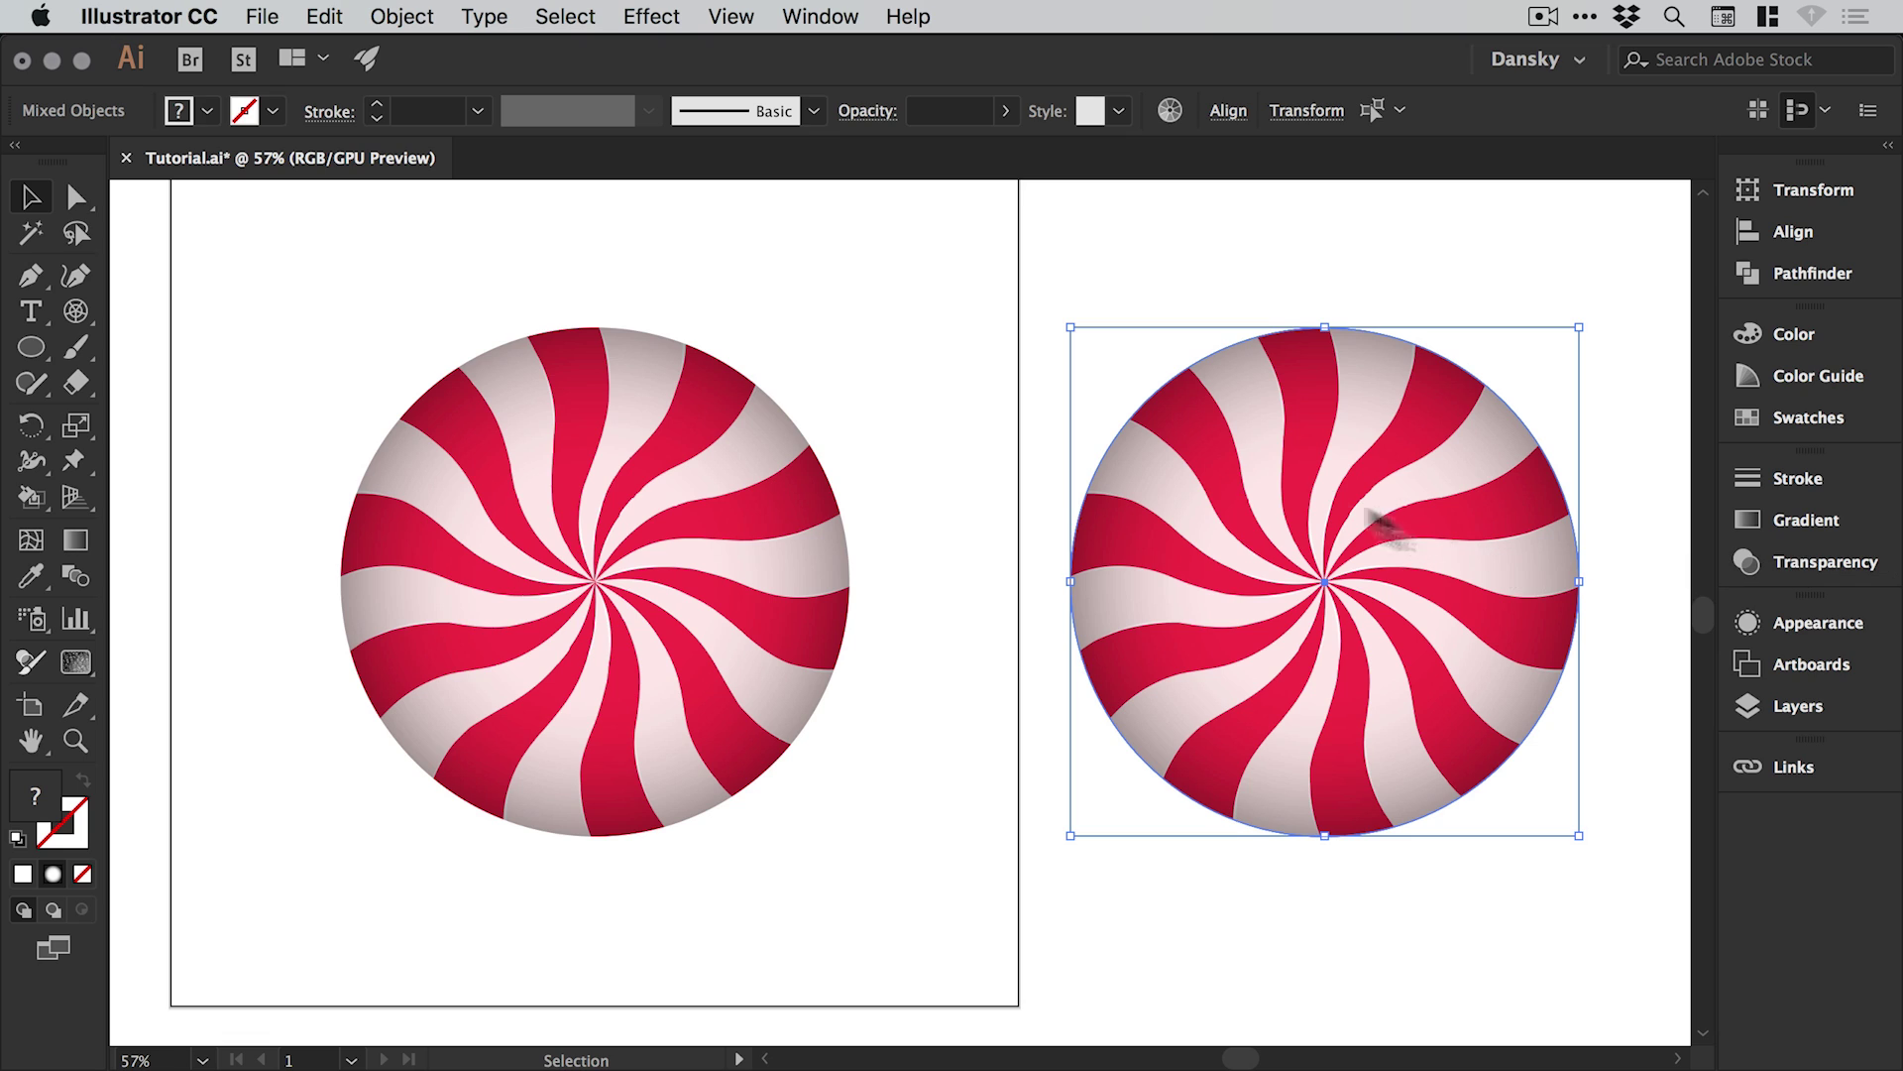
click(1013, 480)
click(680, 518)
key(Delete)
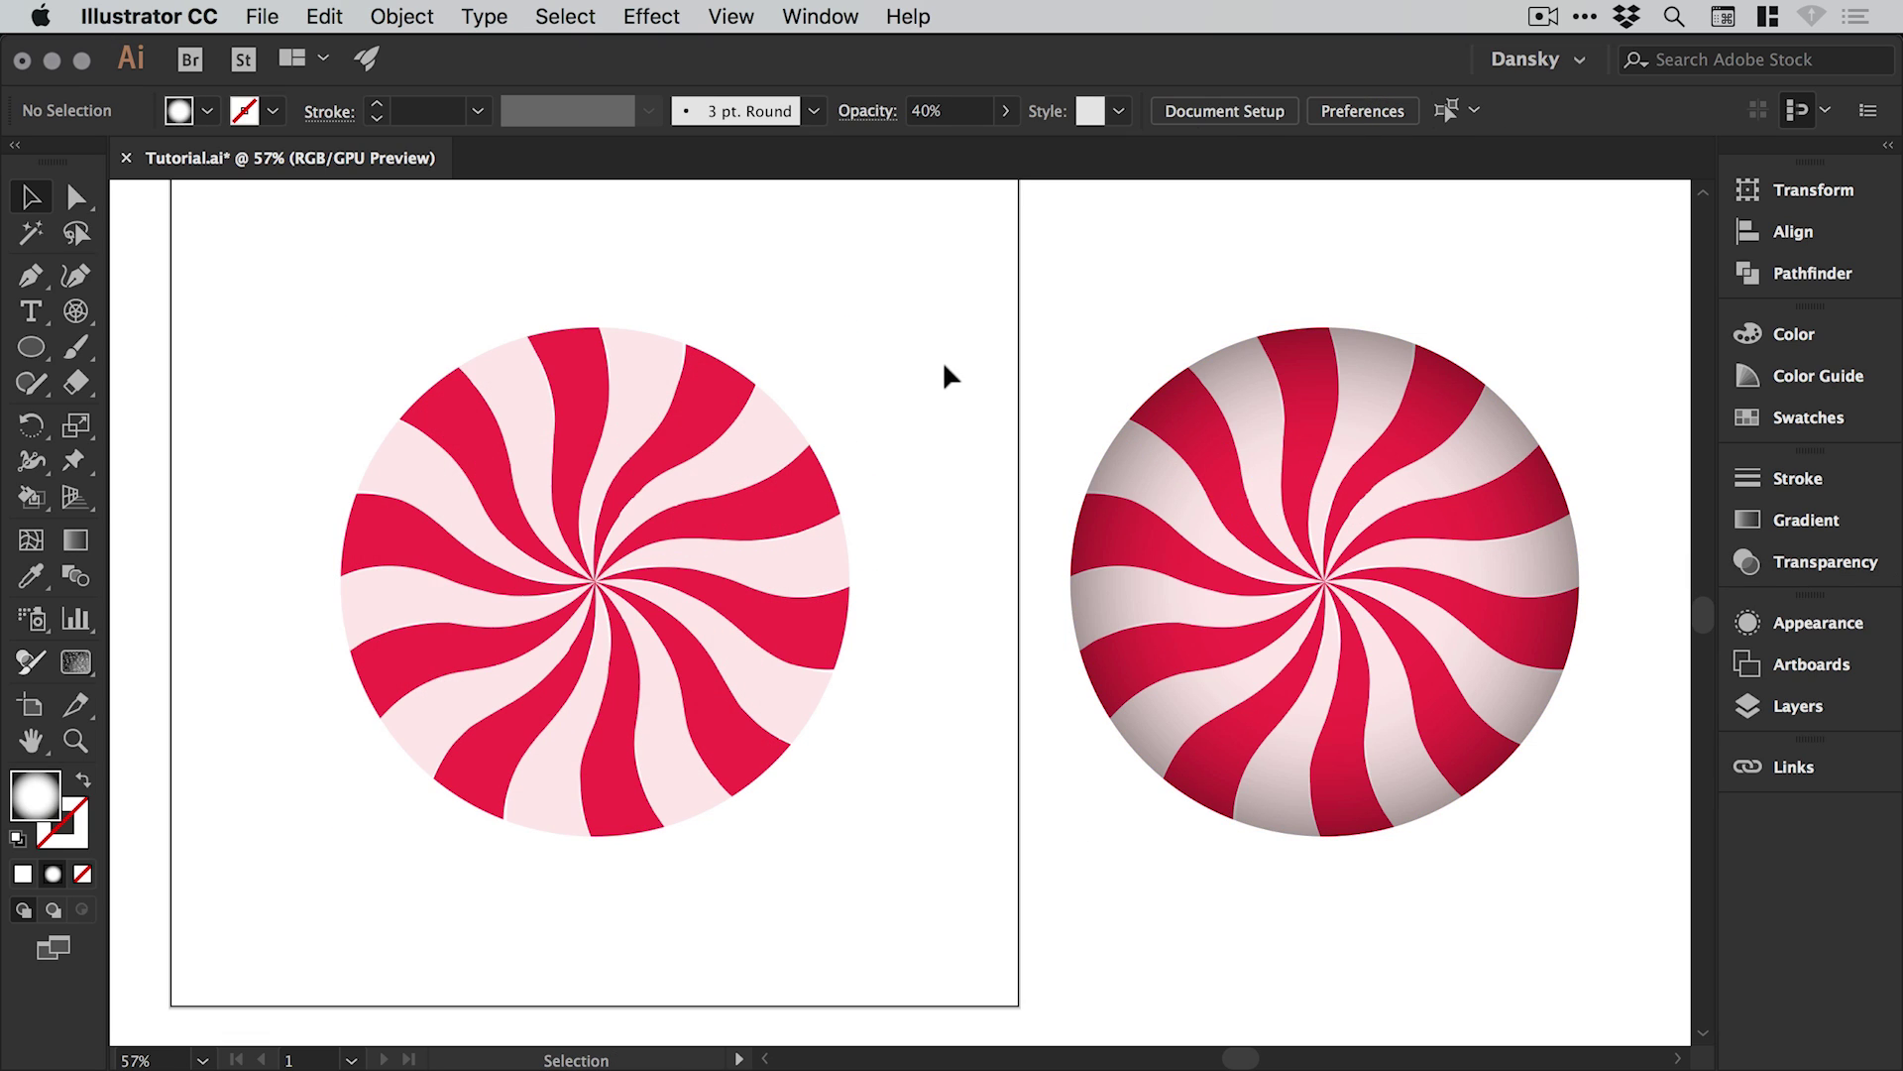
key(super+minus)
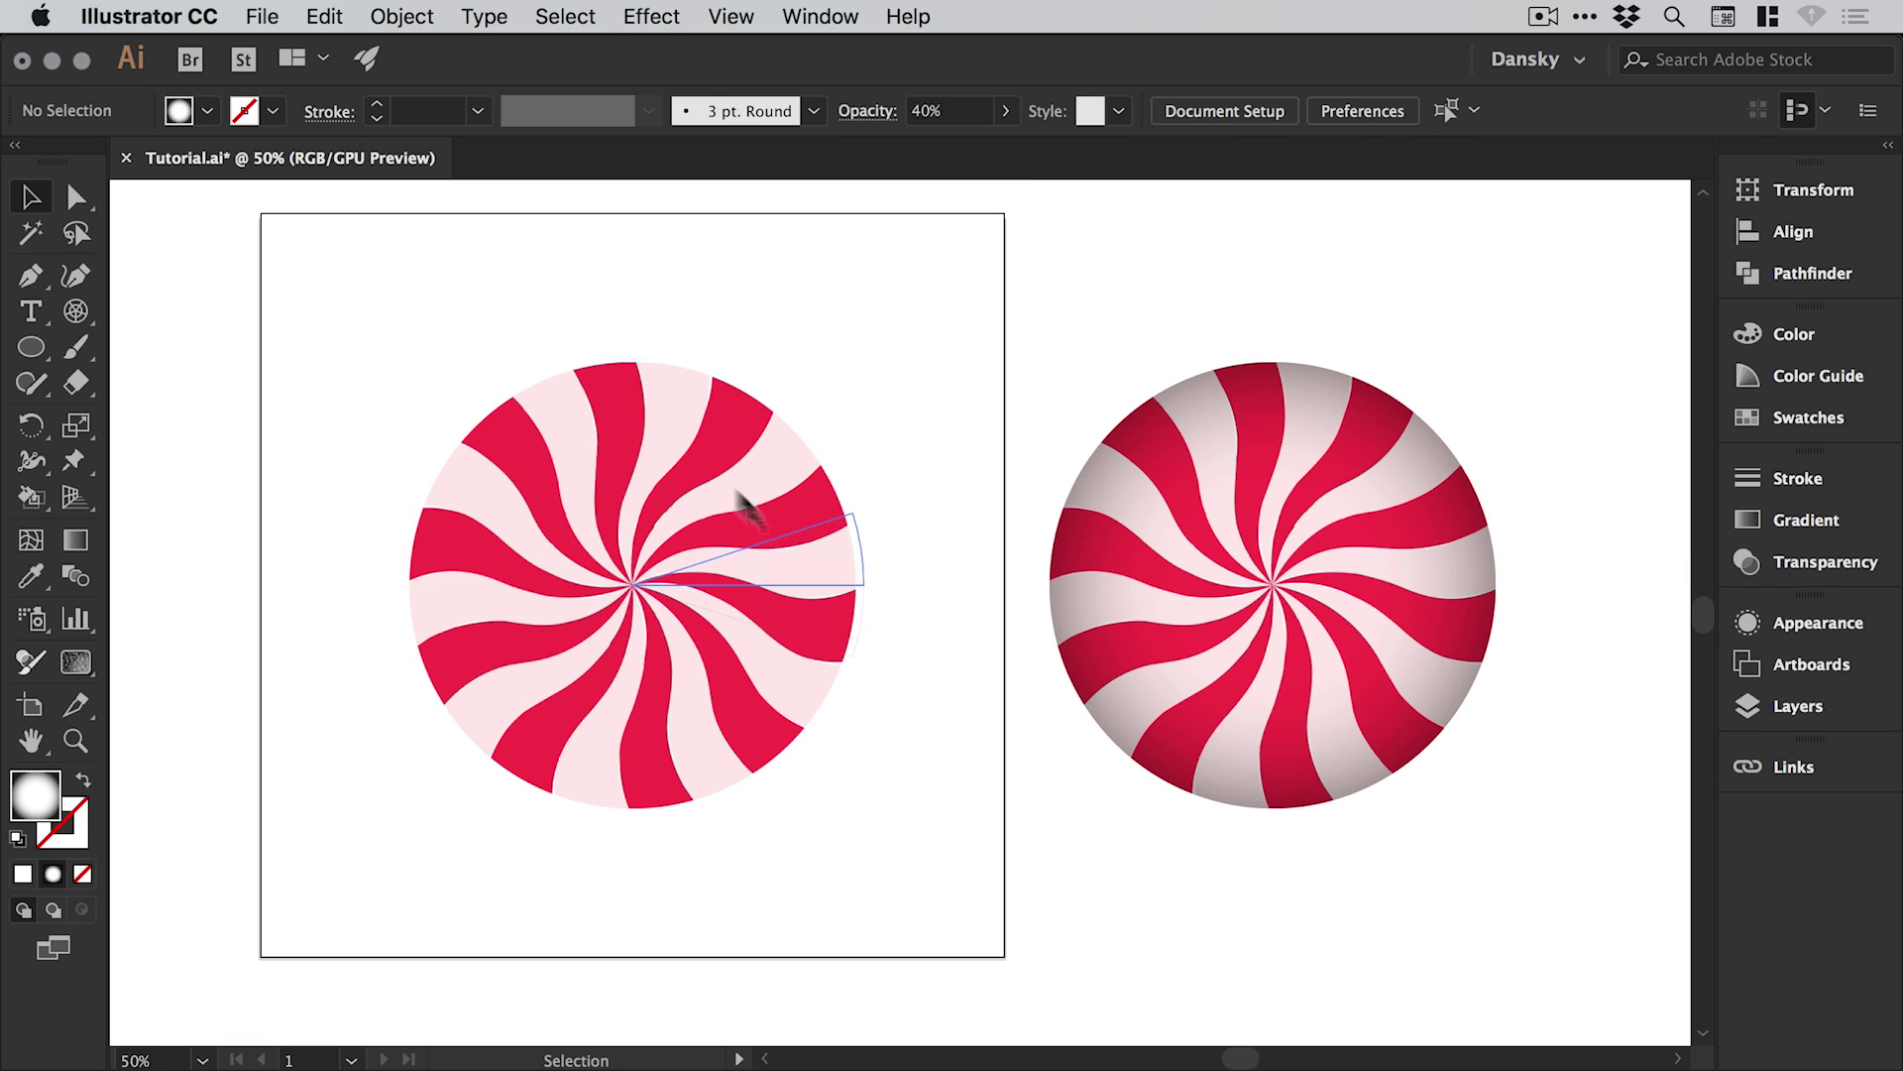